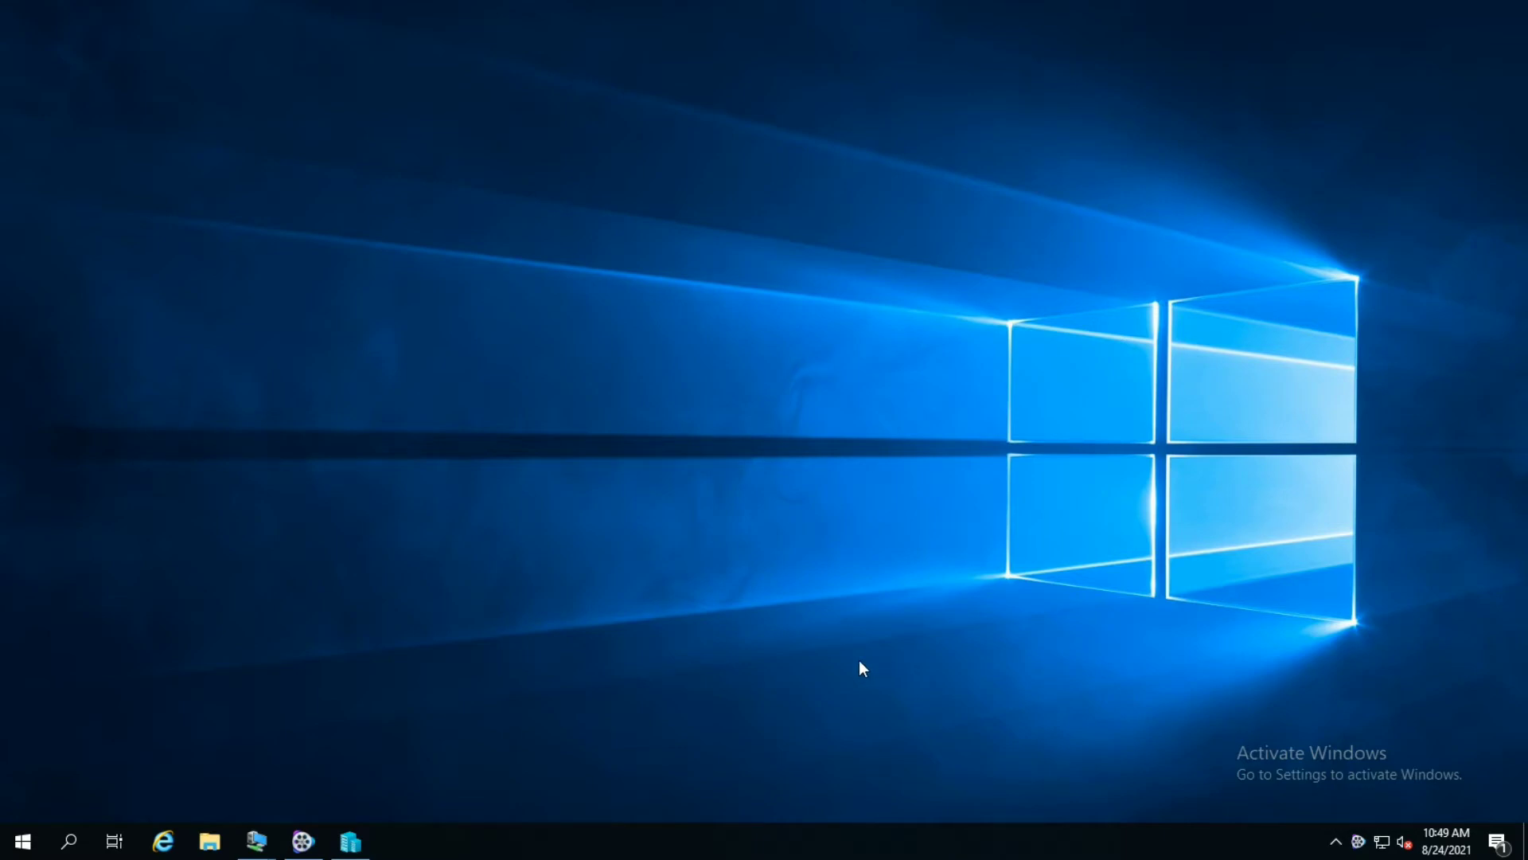
- View the SERVER-ADDS-2019, Client-HRD and Client-PRC virtual machine windows one at a time, minimizing each after viewing
click(251, 843)
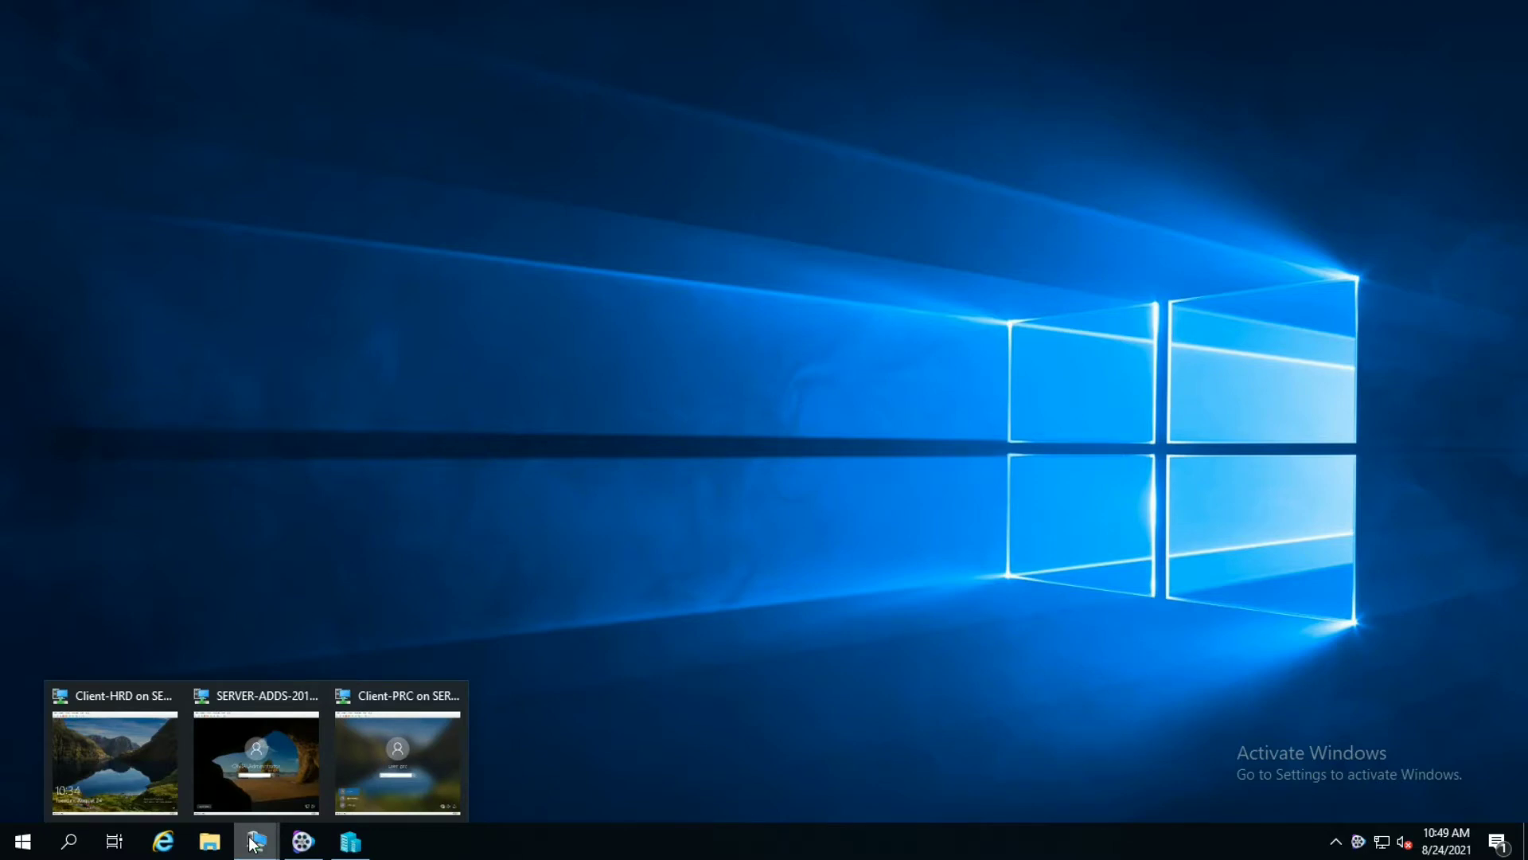
click(242, 796)
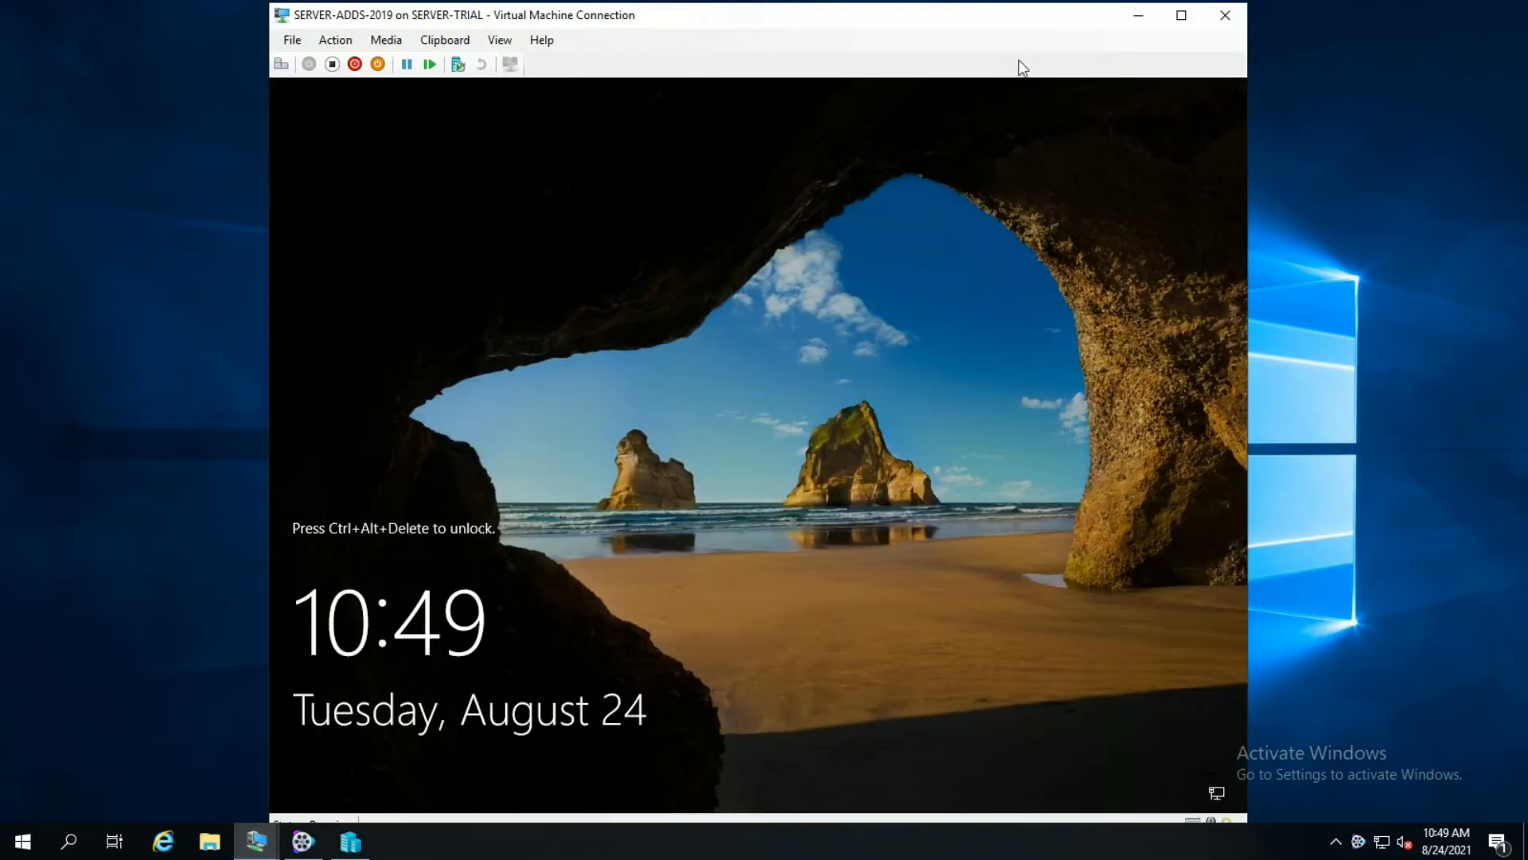
click(1139, 15)
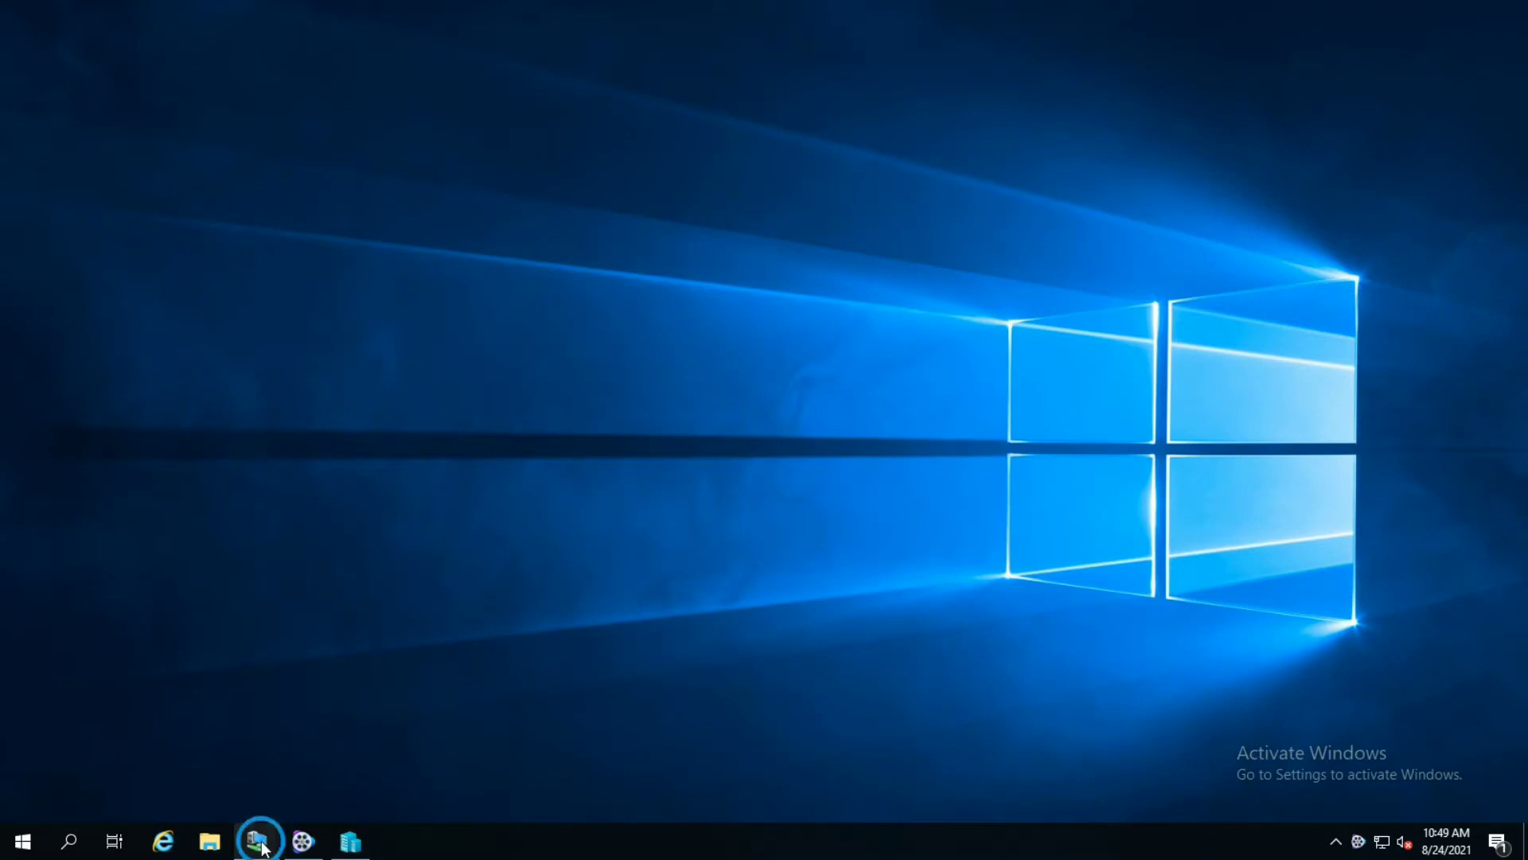
mouse_move(256, 839)
click(160, 788)
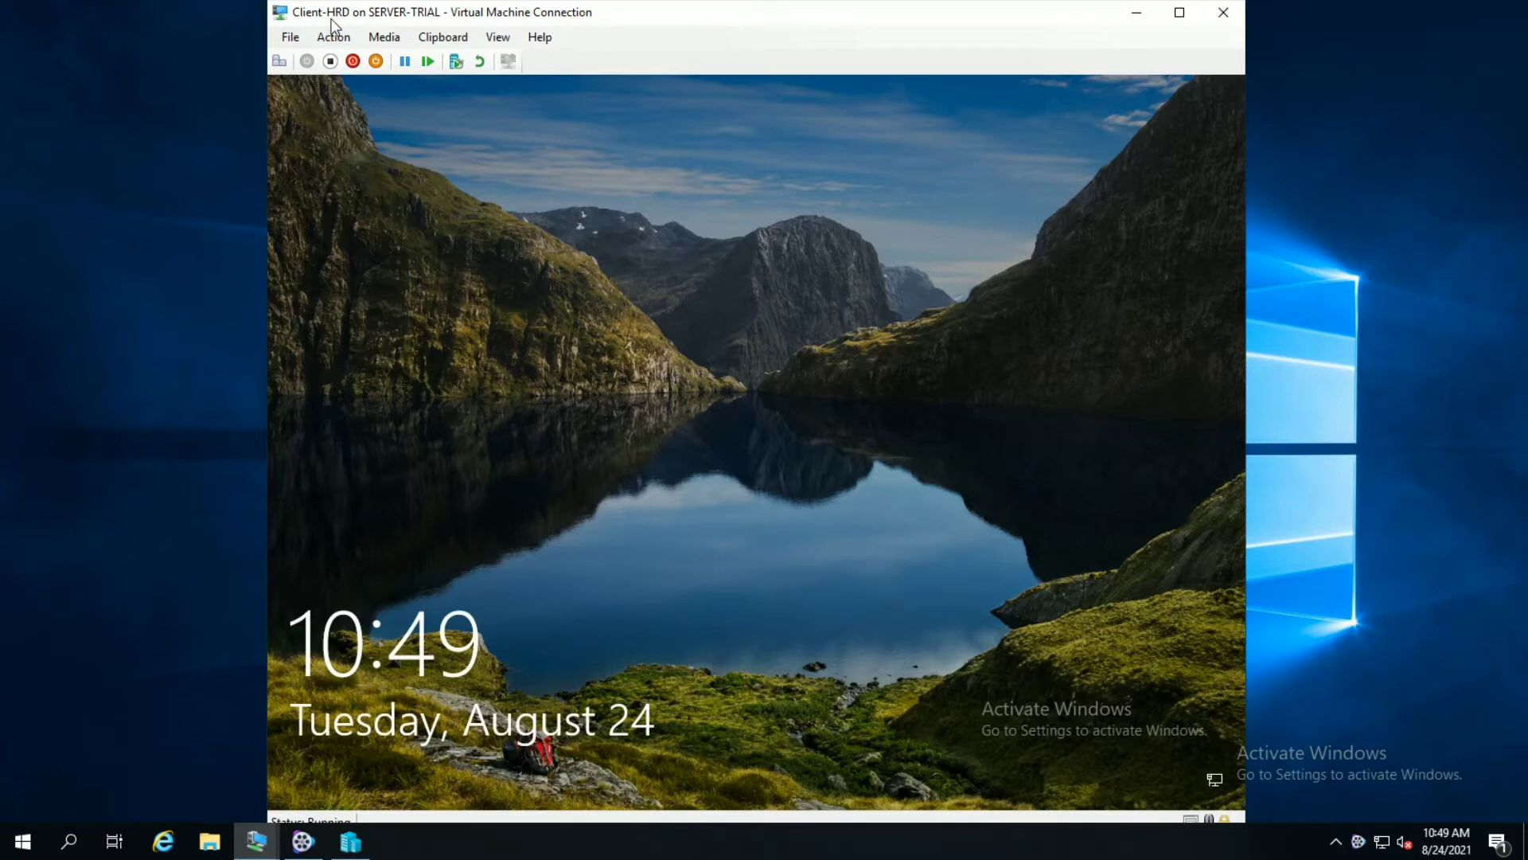
click(1137, 13)
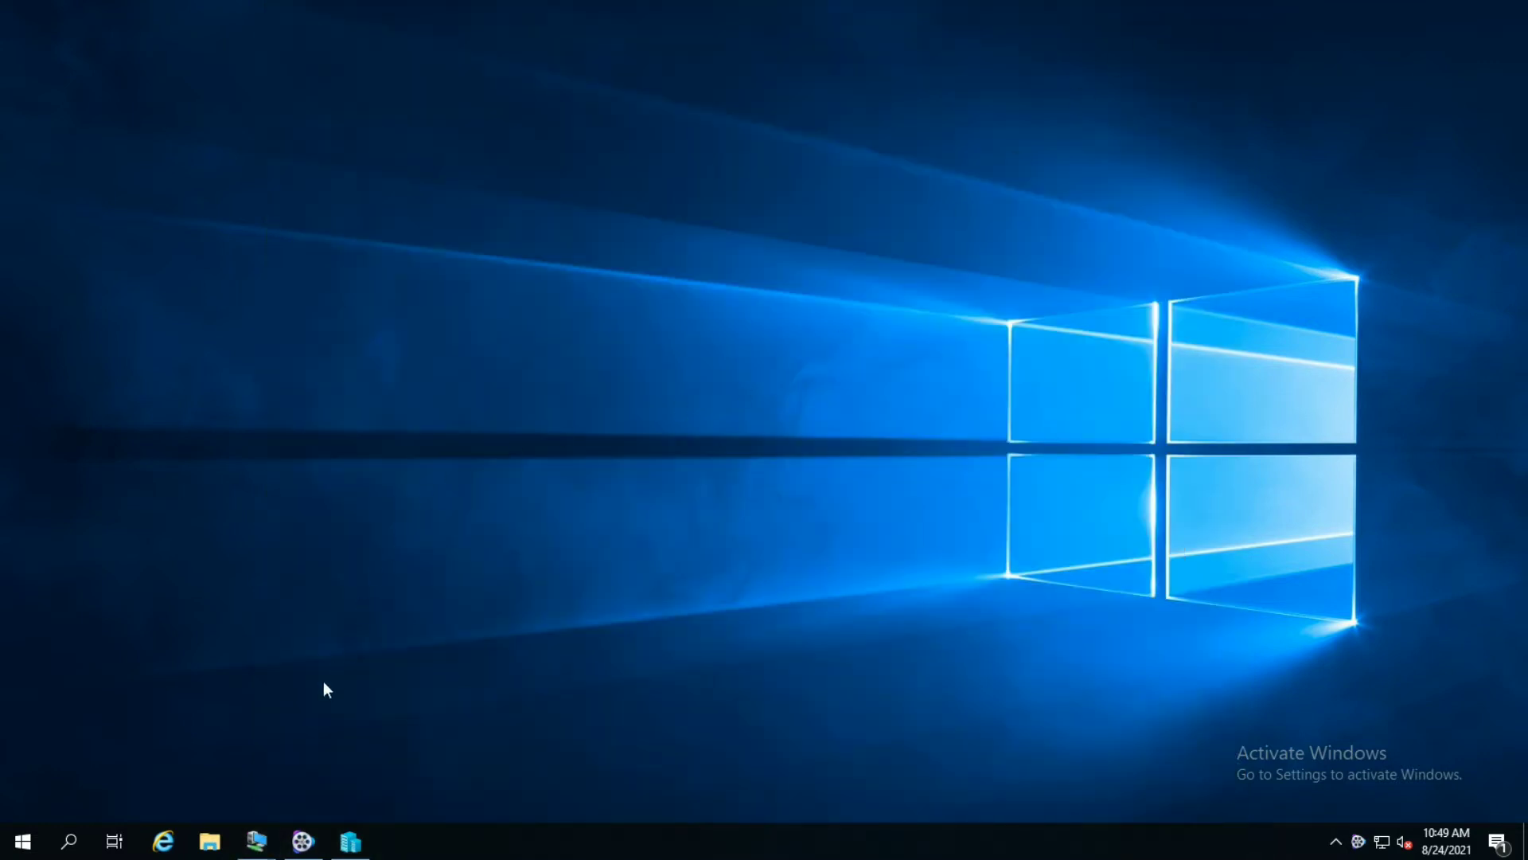
mouse_move(256, 841)
click(406, 748)
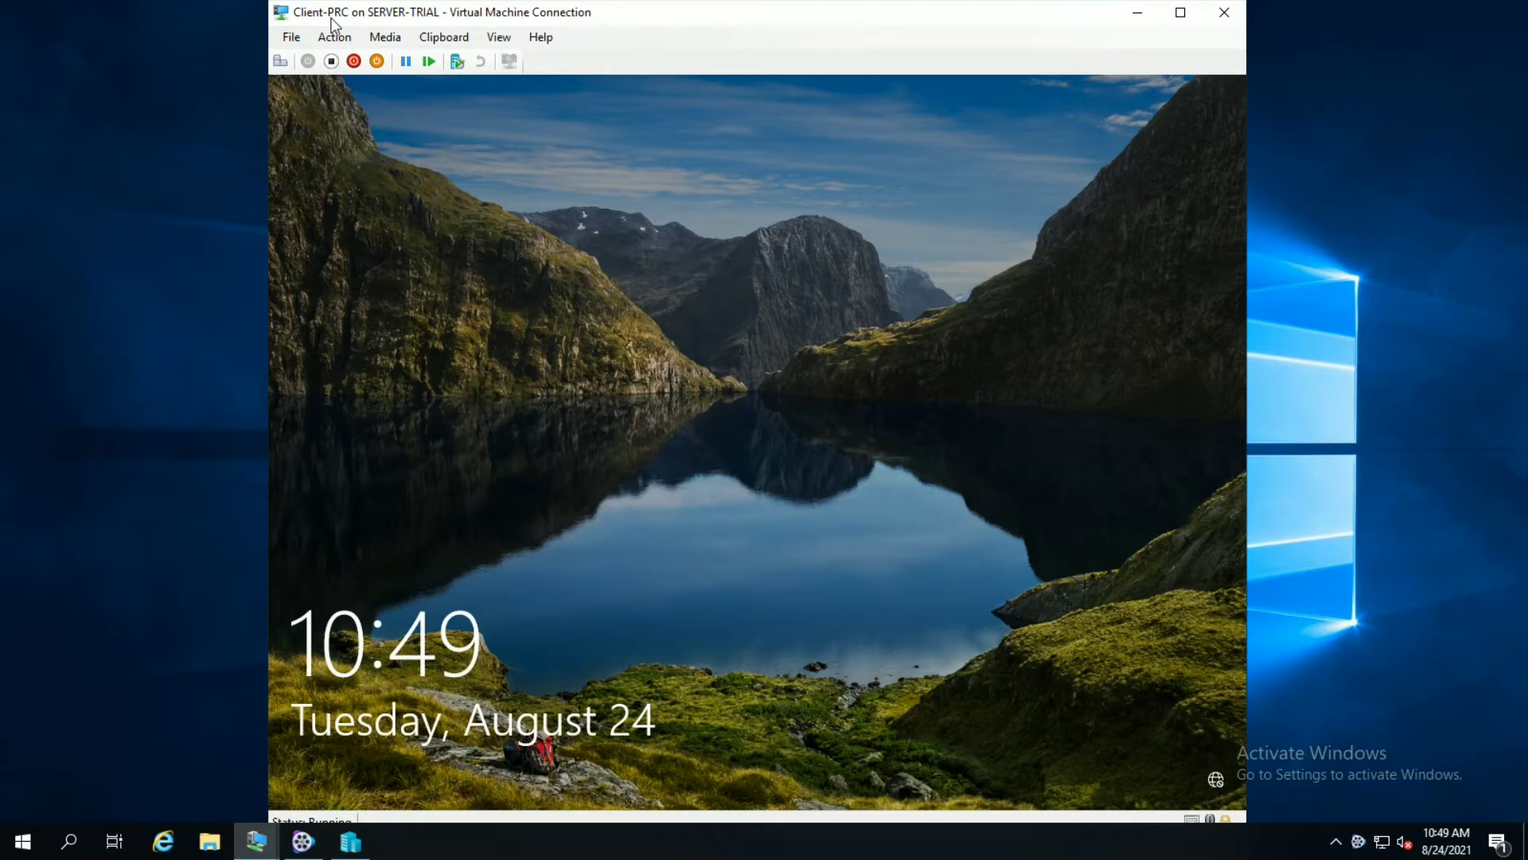
click(1134, 11)
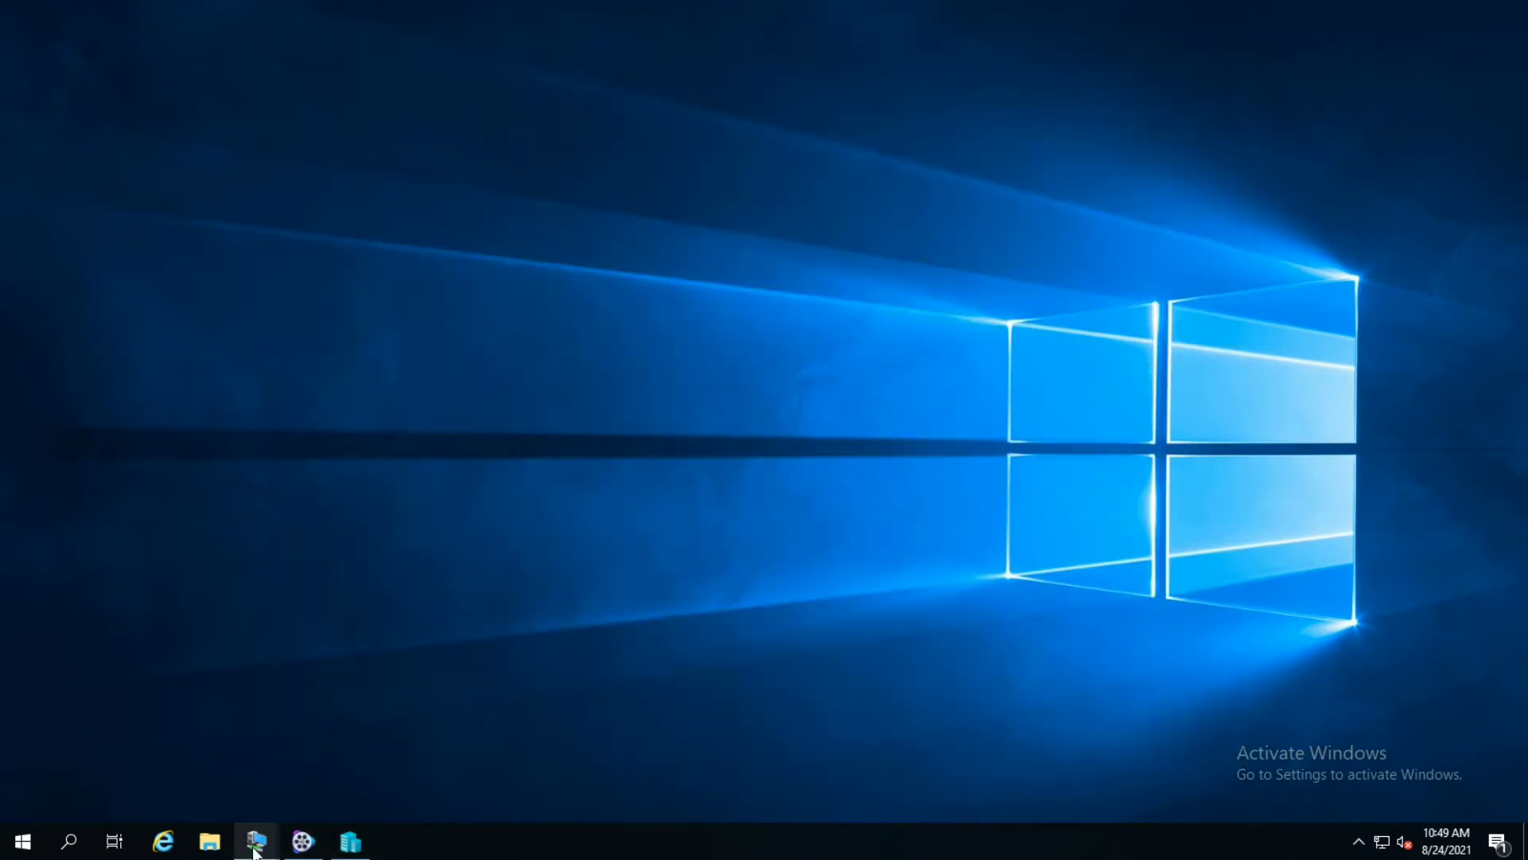
- Switch to the SERVER-ADDS-2019 virtual machine and unlock it by entering the Administrator account password
mouse_move(256, 841)
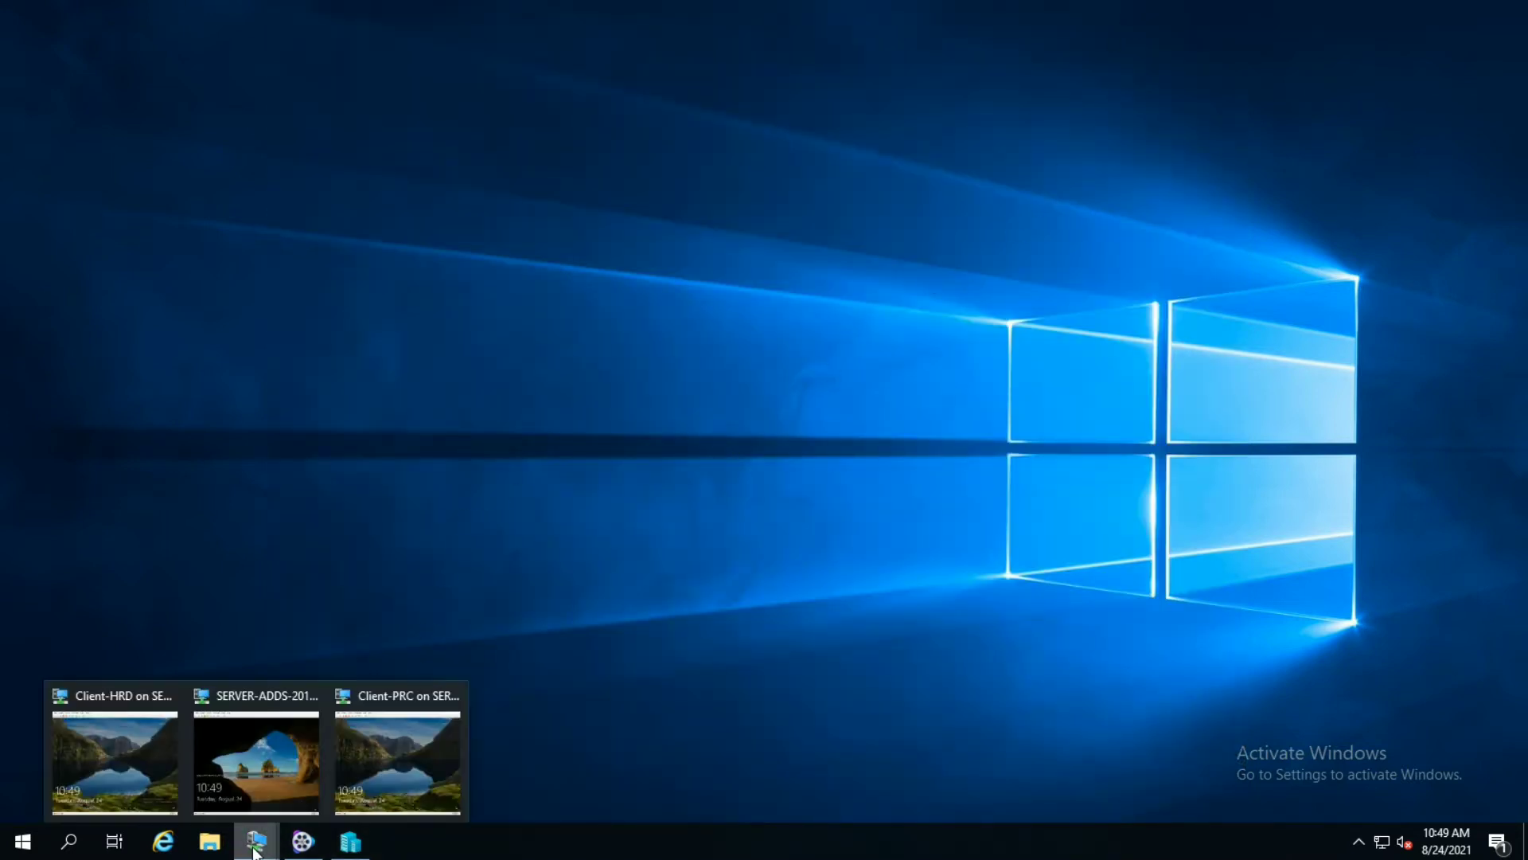
click(248, 757)
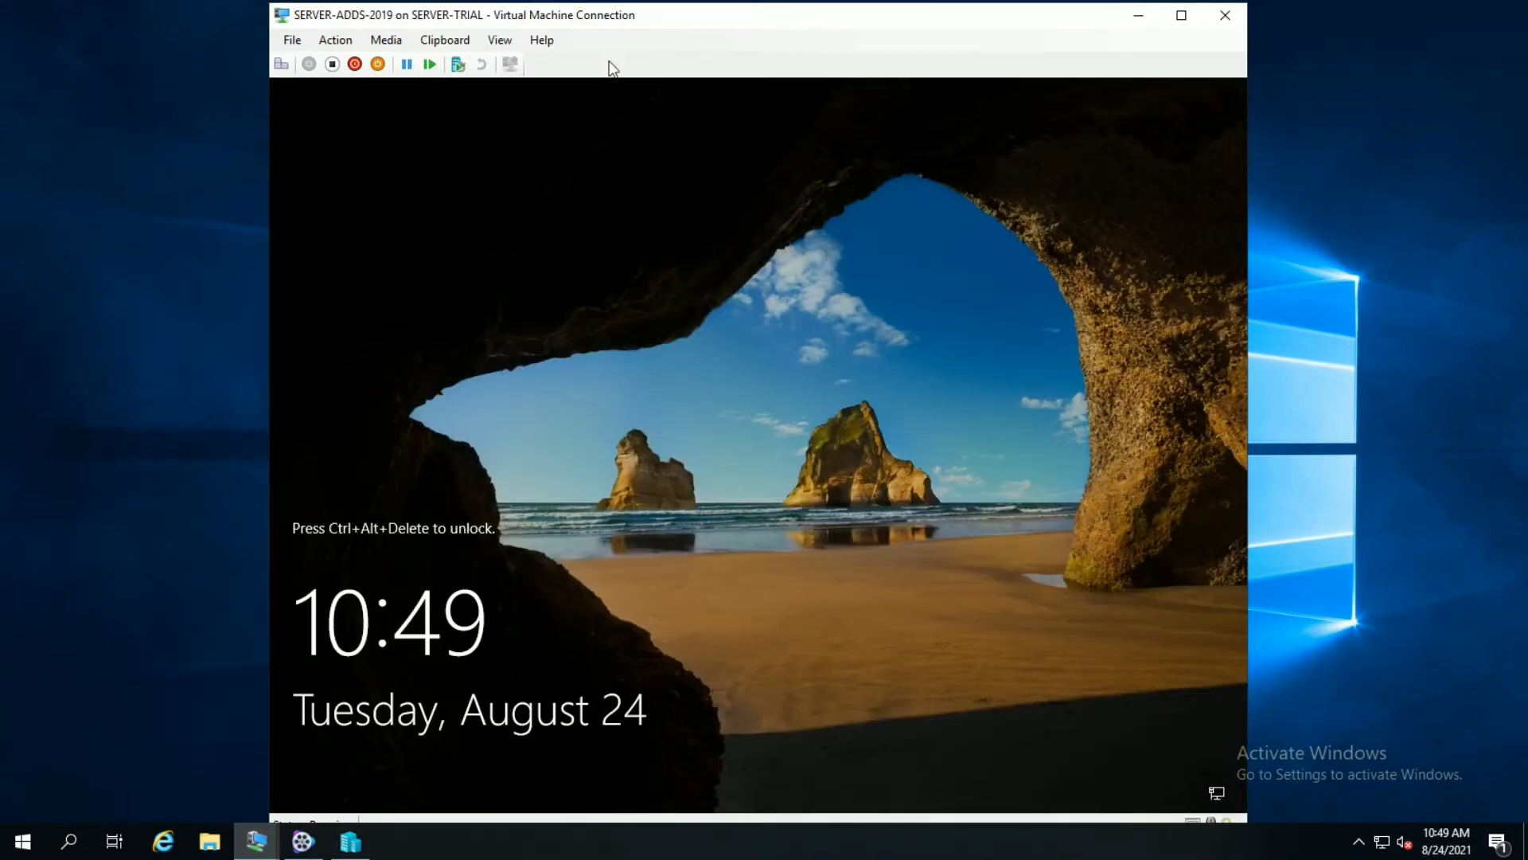
click(283, 63)
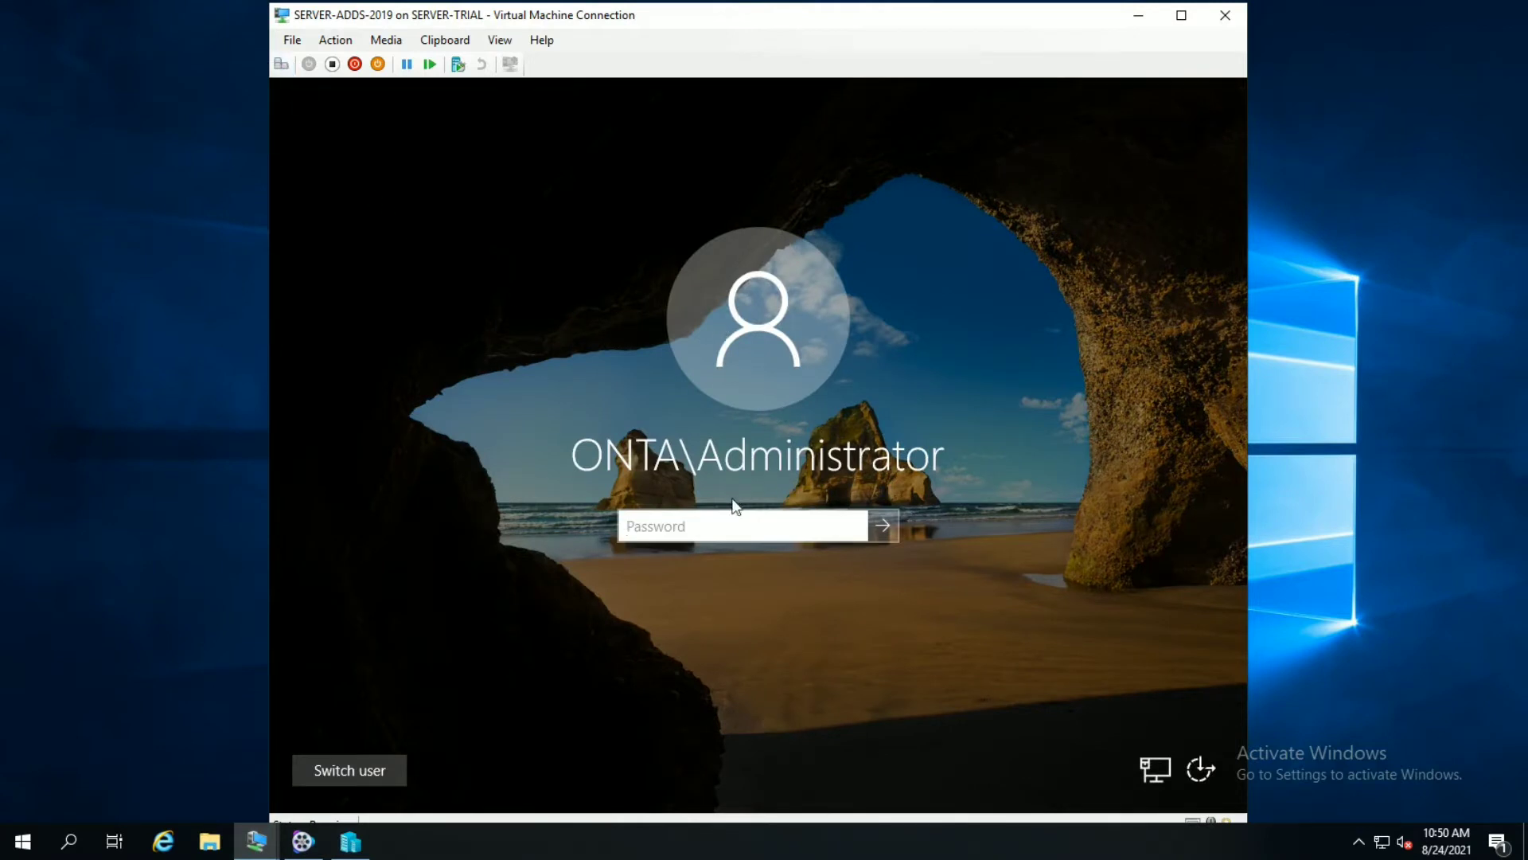
text(•••••••••)
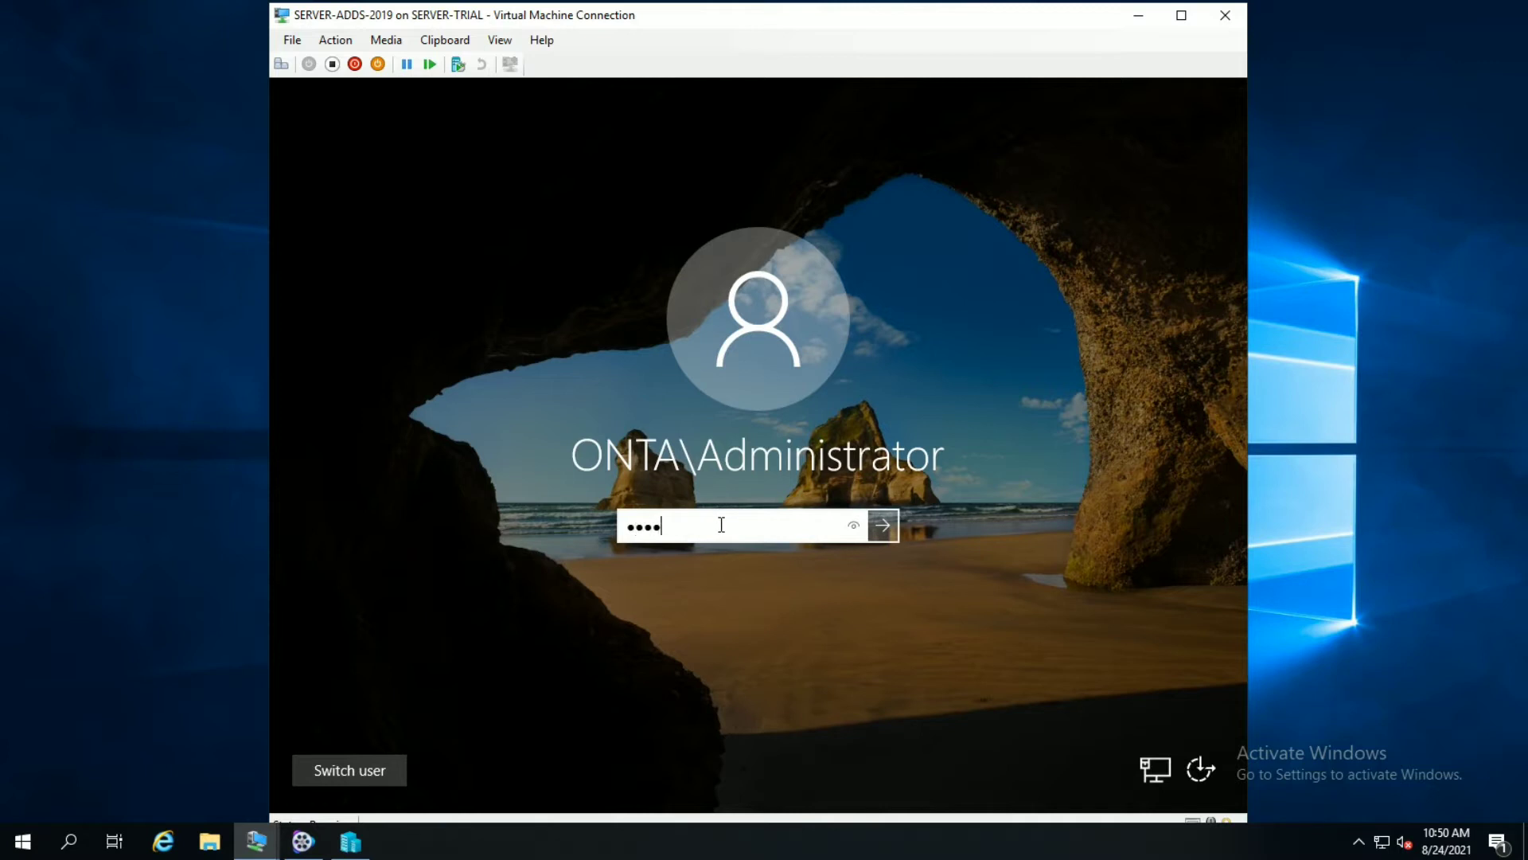
text(••••)
key(Return)
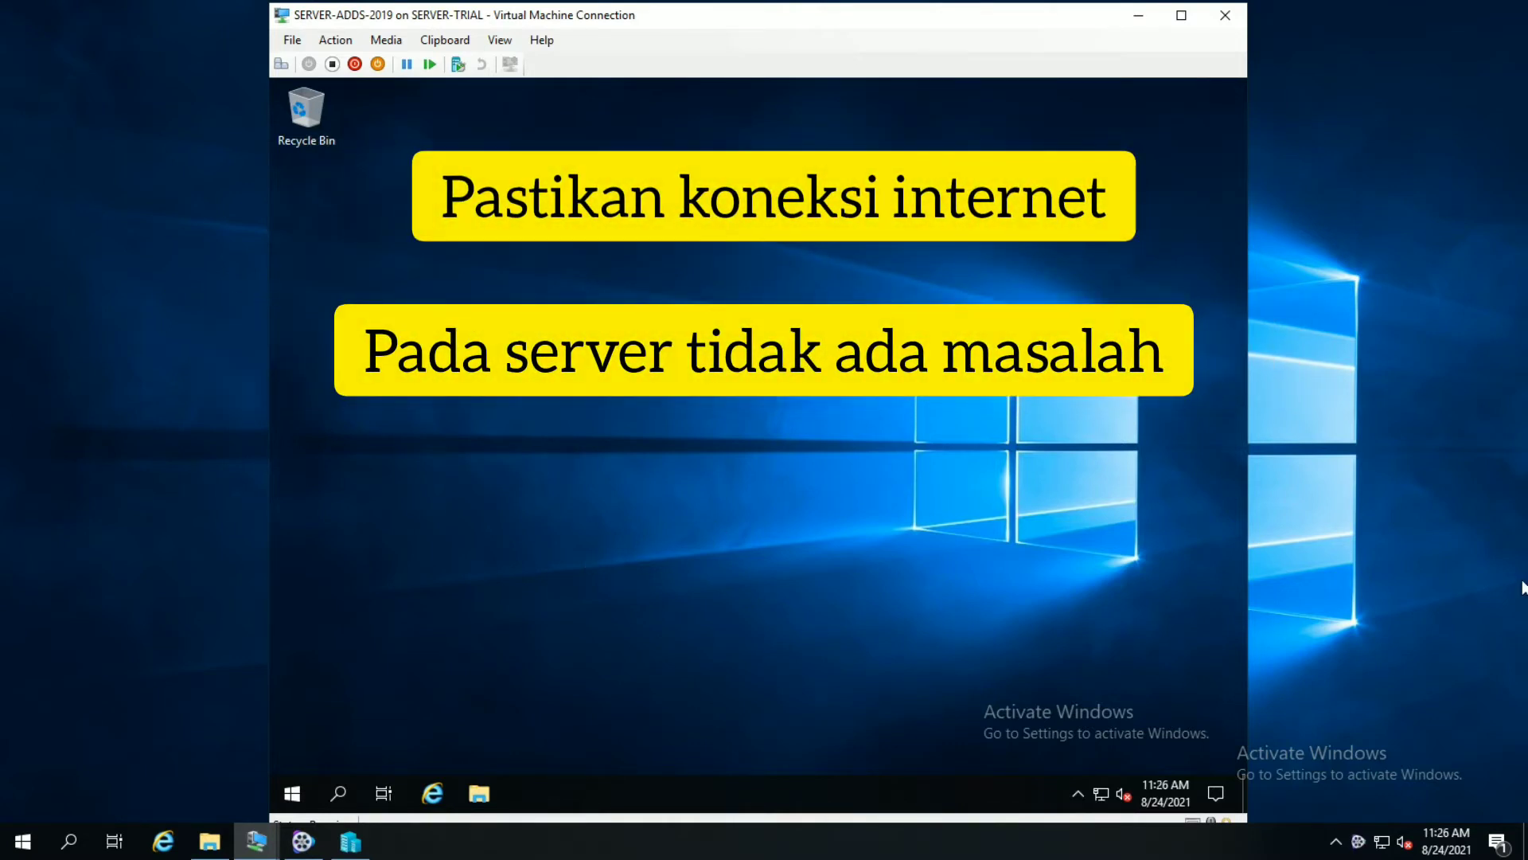
- Test the server's internet connection from Command Prompt by pinging google.com and detik.com
click(292, 793)
text(cmd)
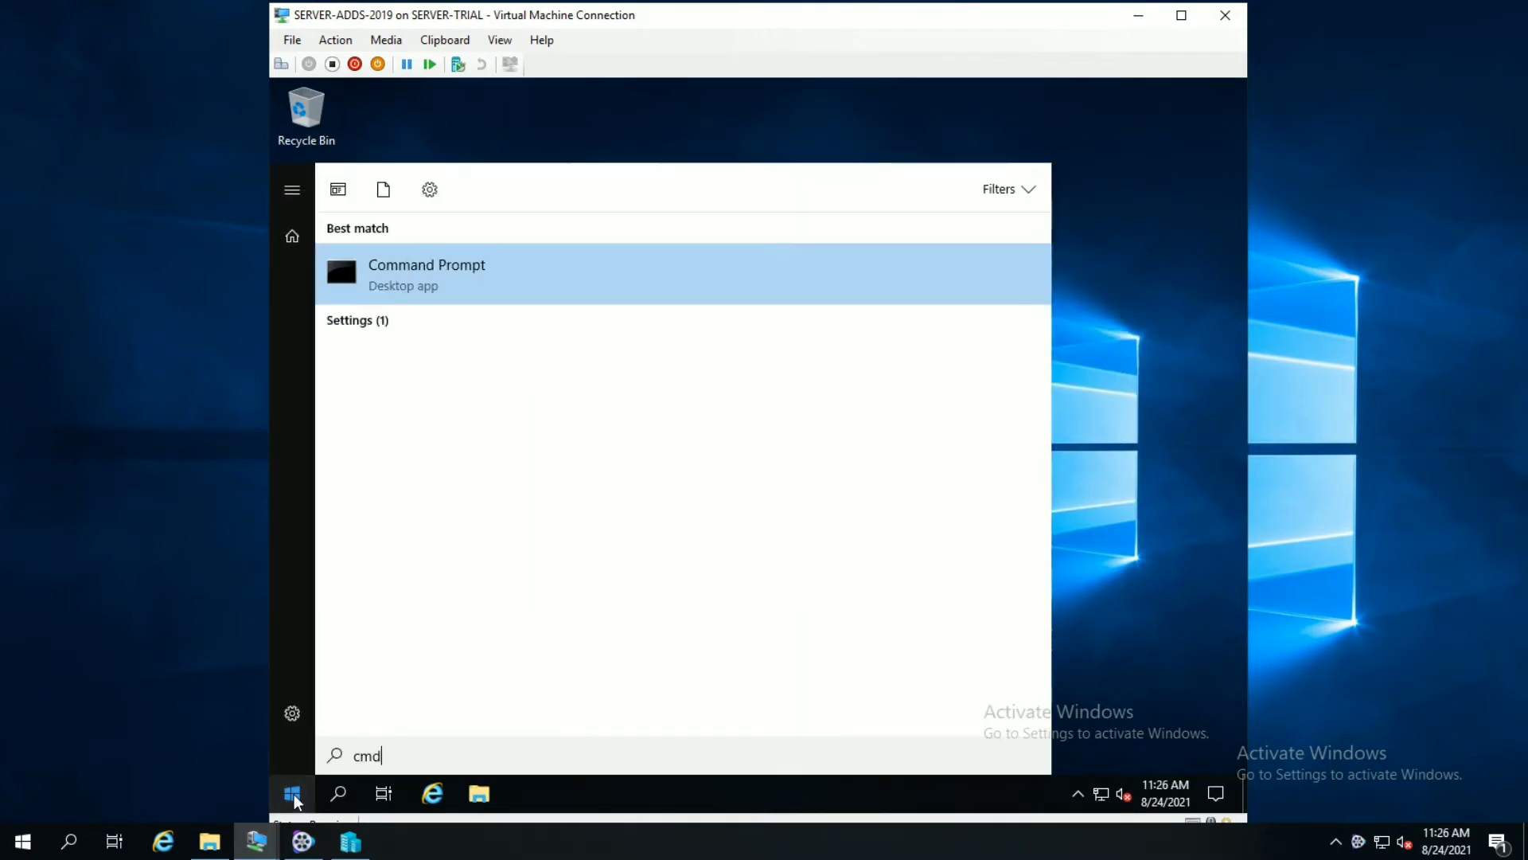
key(Return)
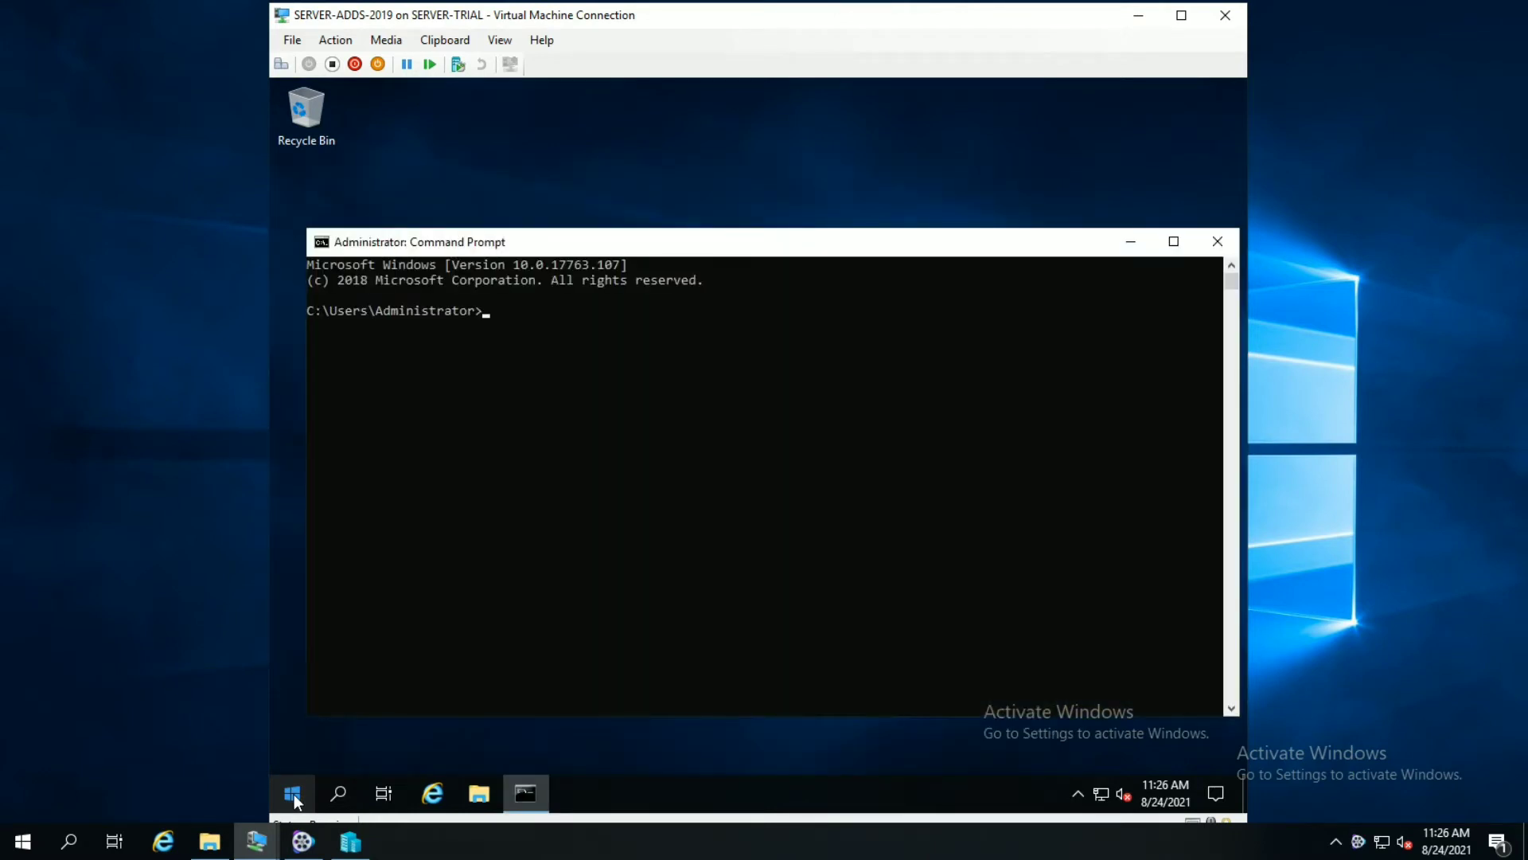
text(ping google.com)
key(Return)
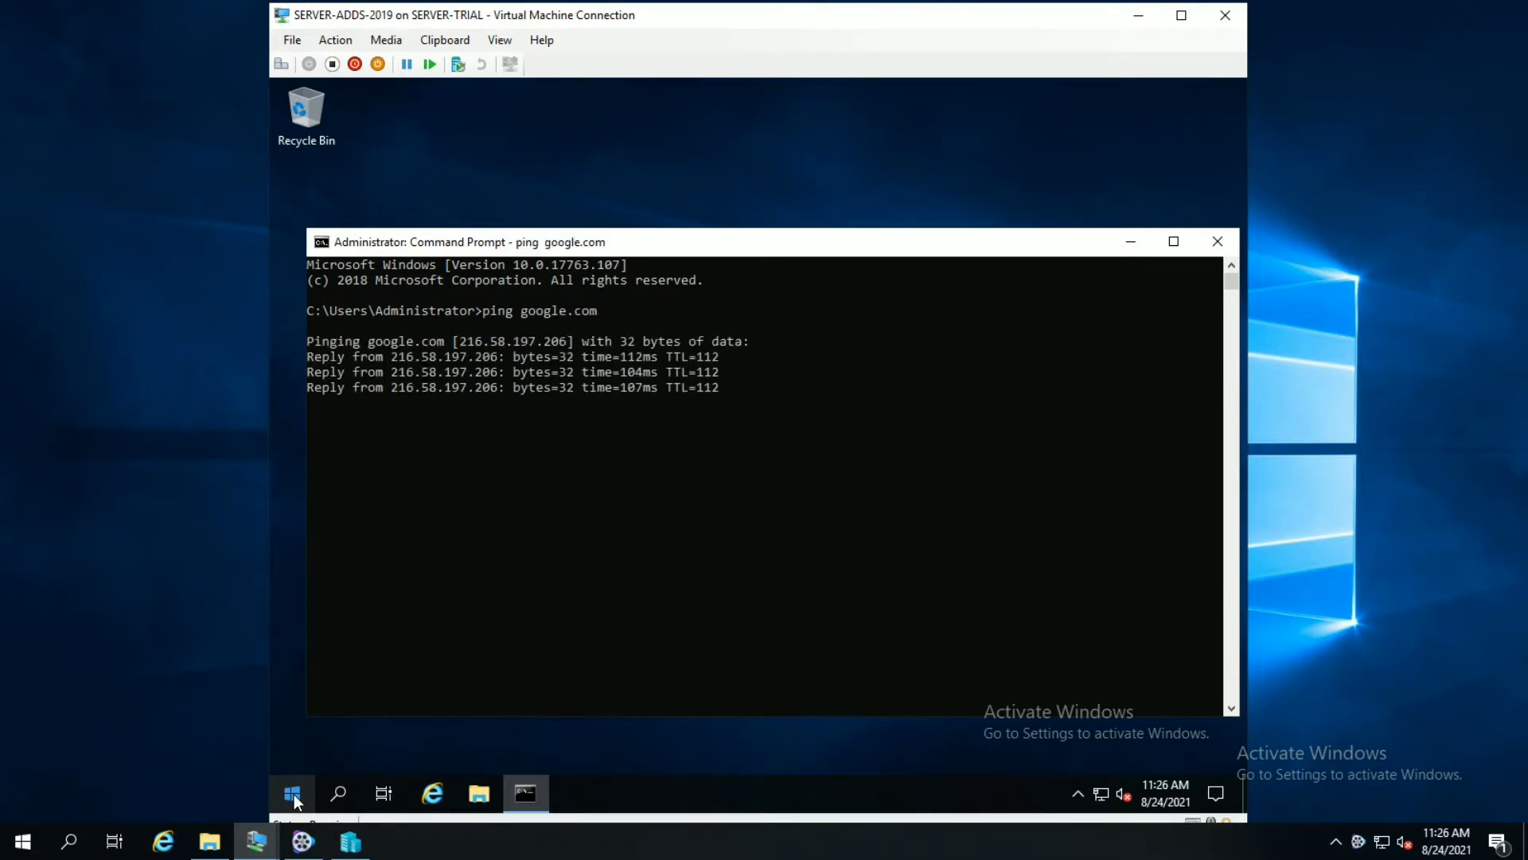
text(pin)
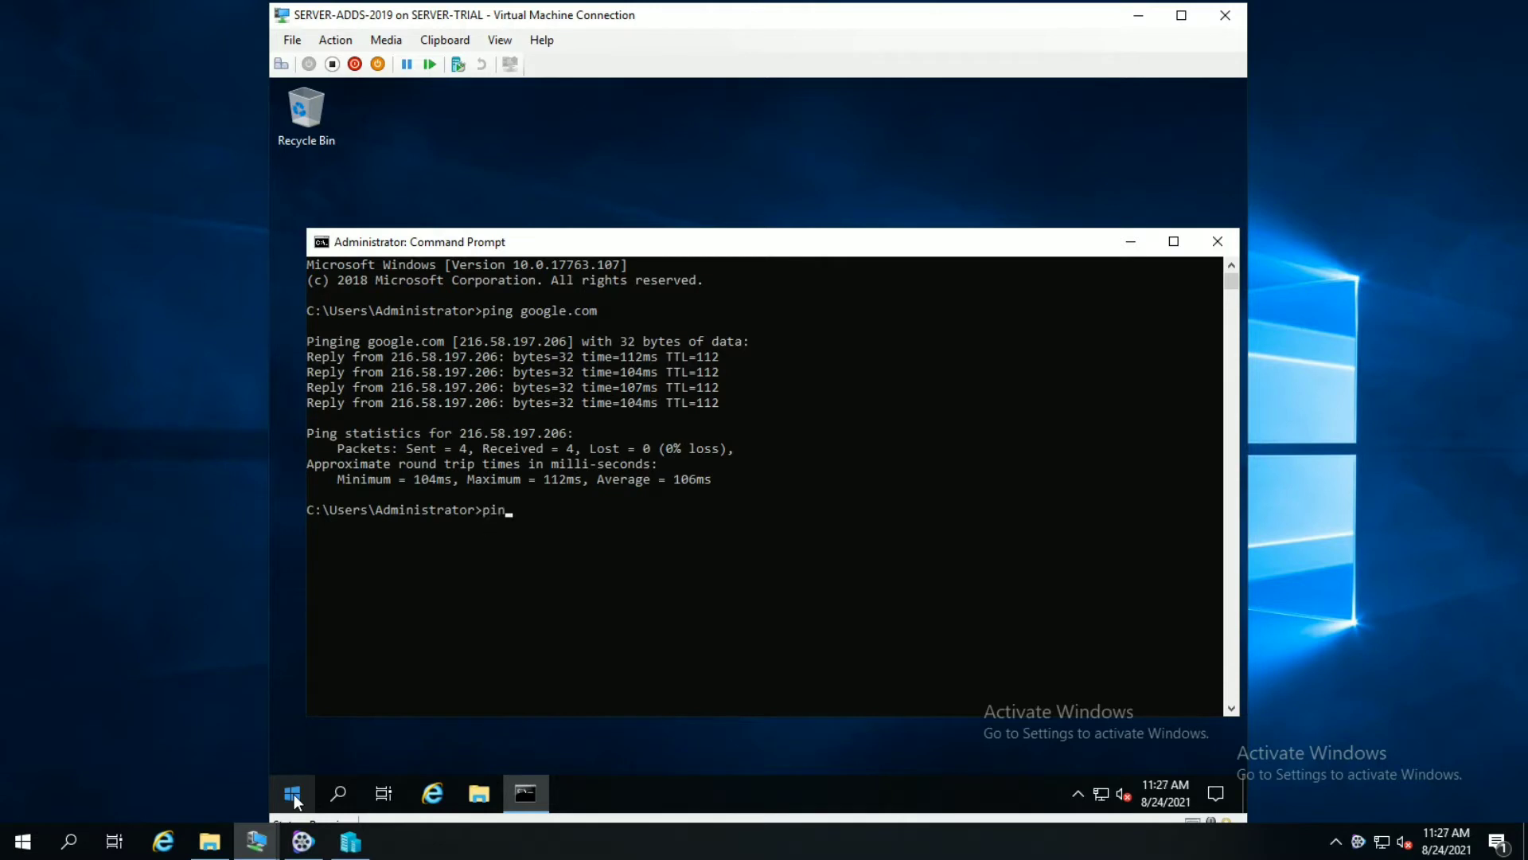
text(g detik.com)
key(Return)
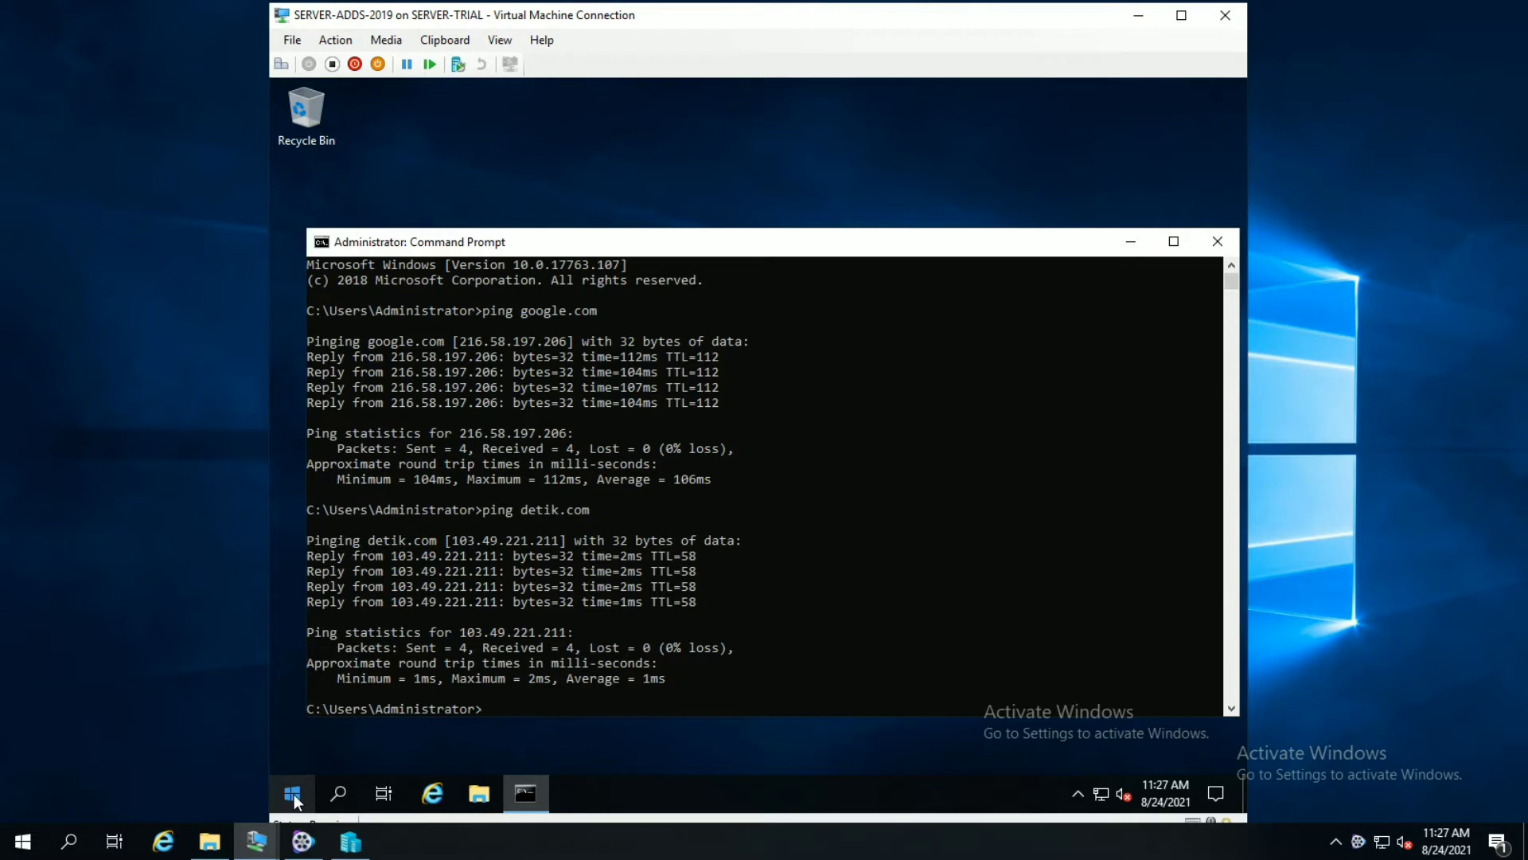
- Load google.com in the server's Internet Explorer, dismiss the security prompts and minimize the browser
click(427, 807)
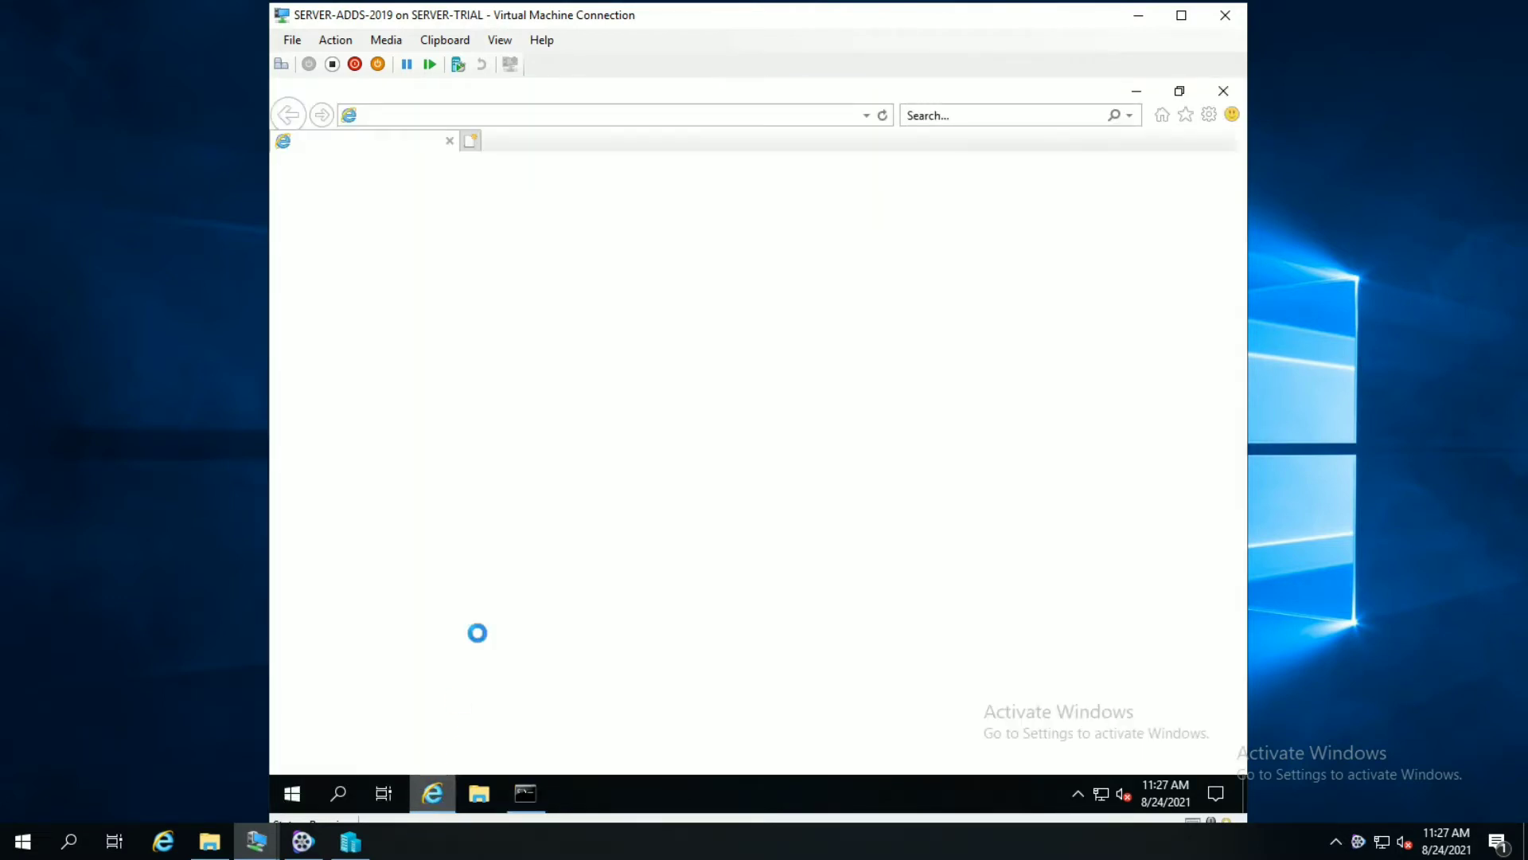
click(538, 117)
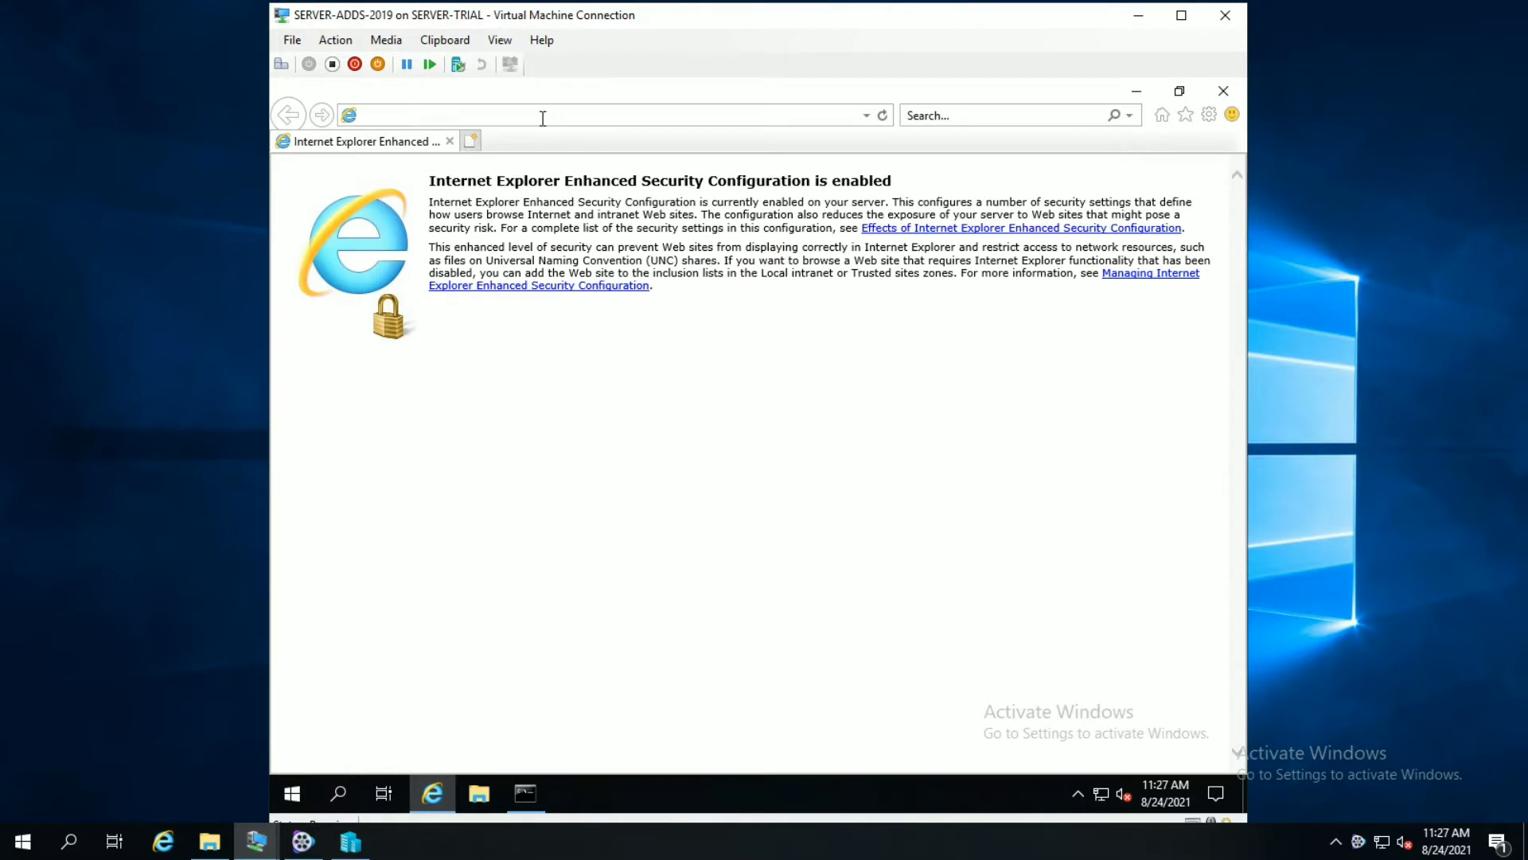
text(google.com/)
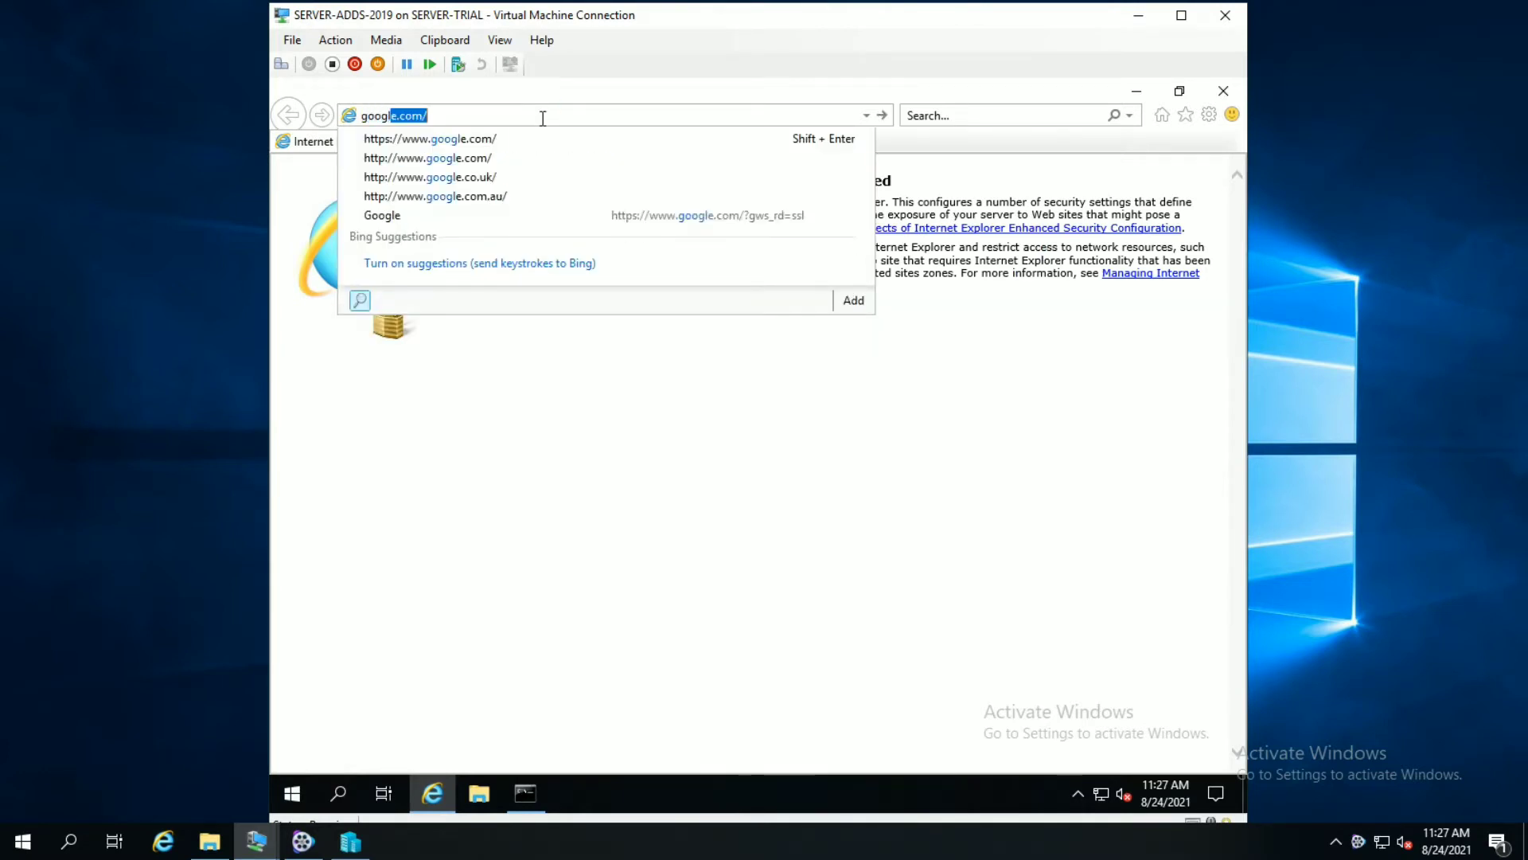
key(Return)
key(Return)
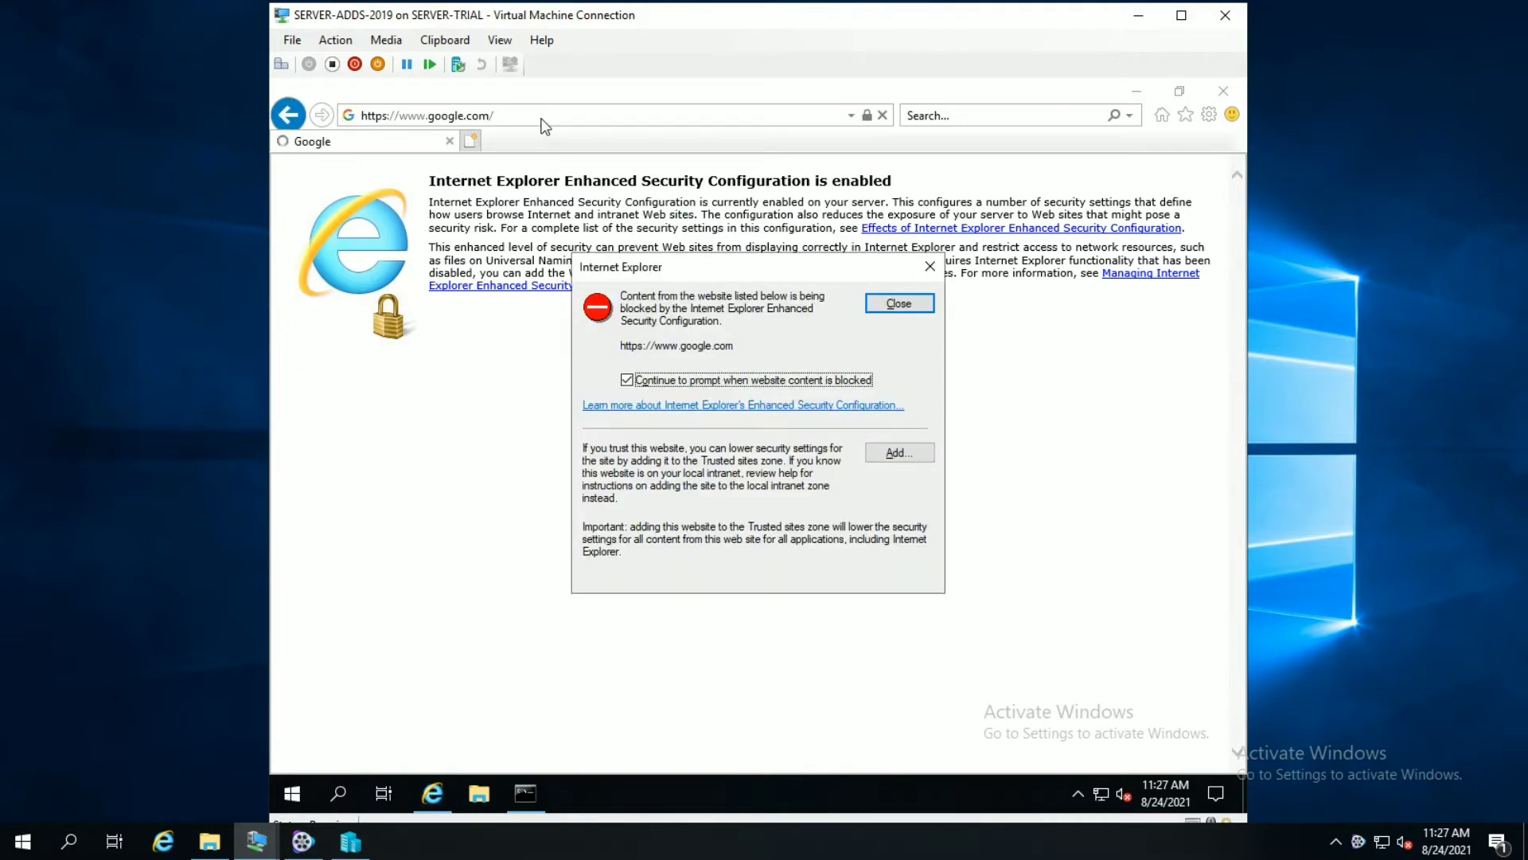
key(Return)
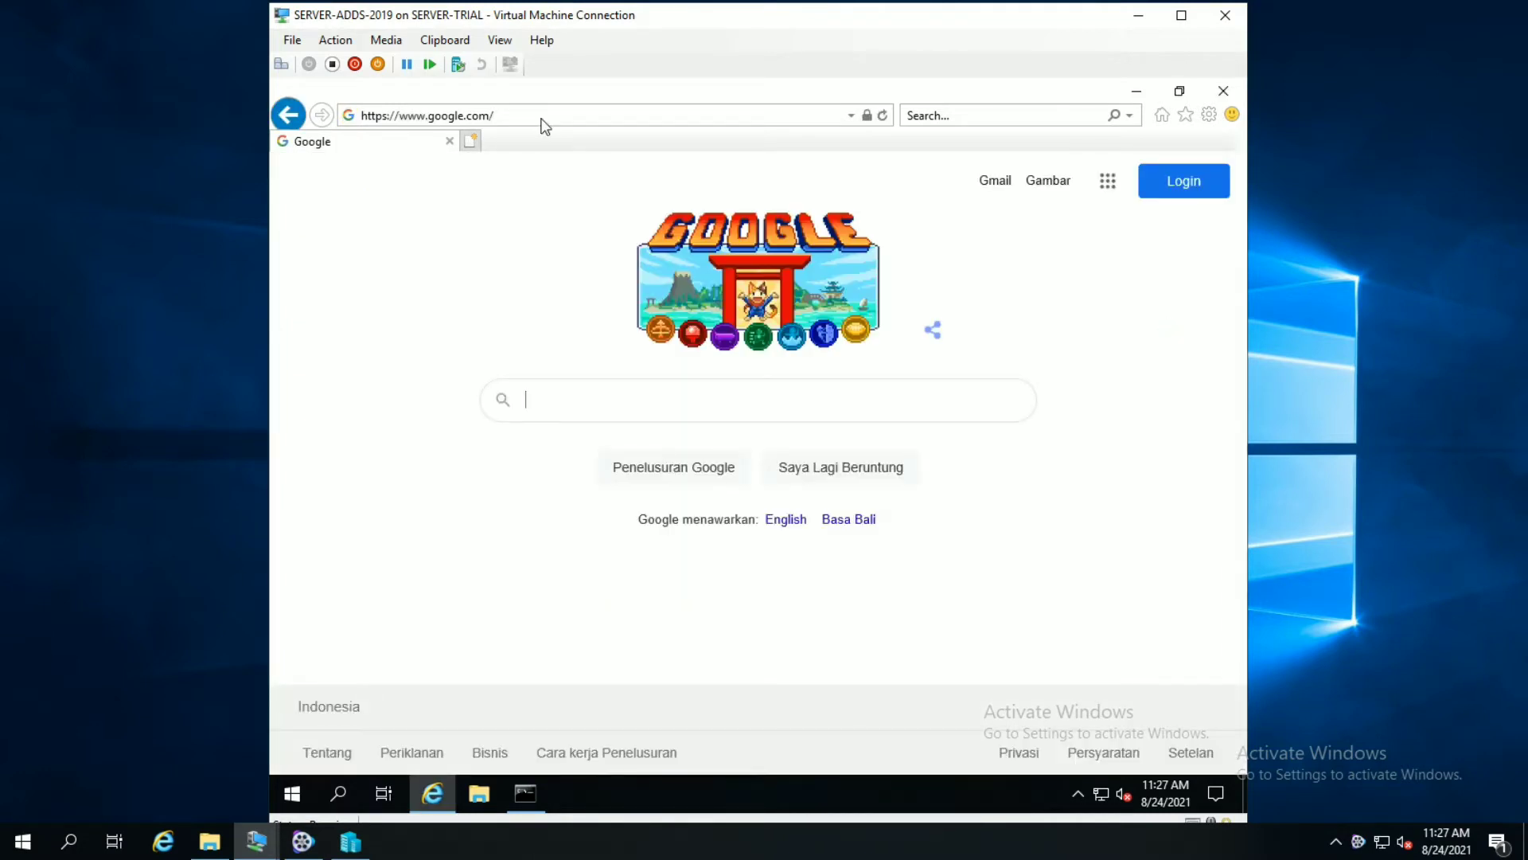
click(1135, 93)
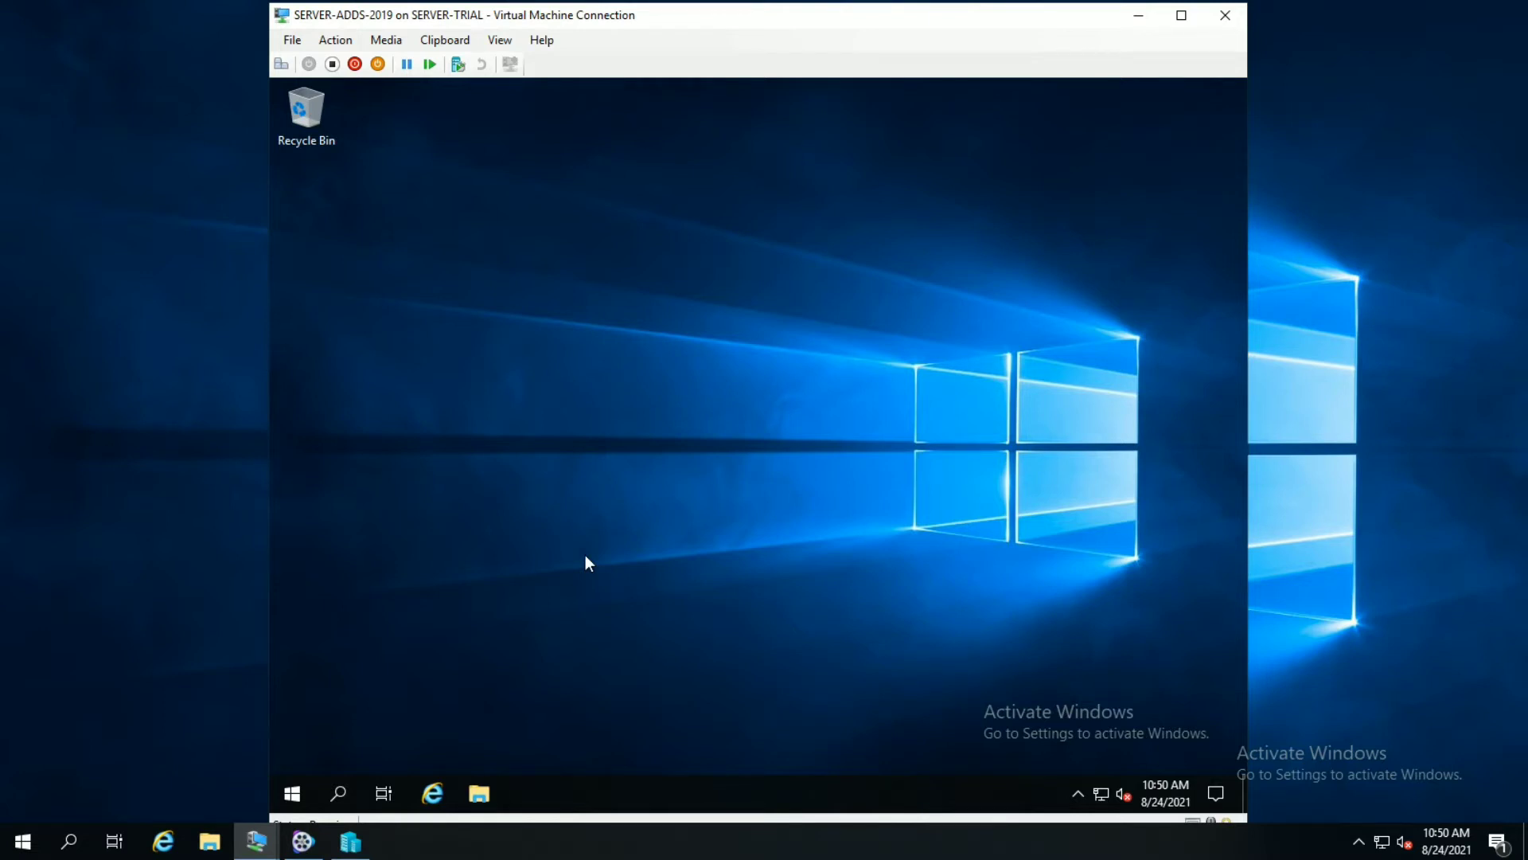
- Launch WinGate Management on the server and connect to localhost with the current Windows credentials
click(302, 785)
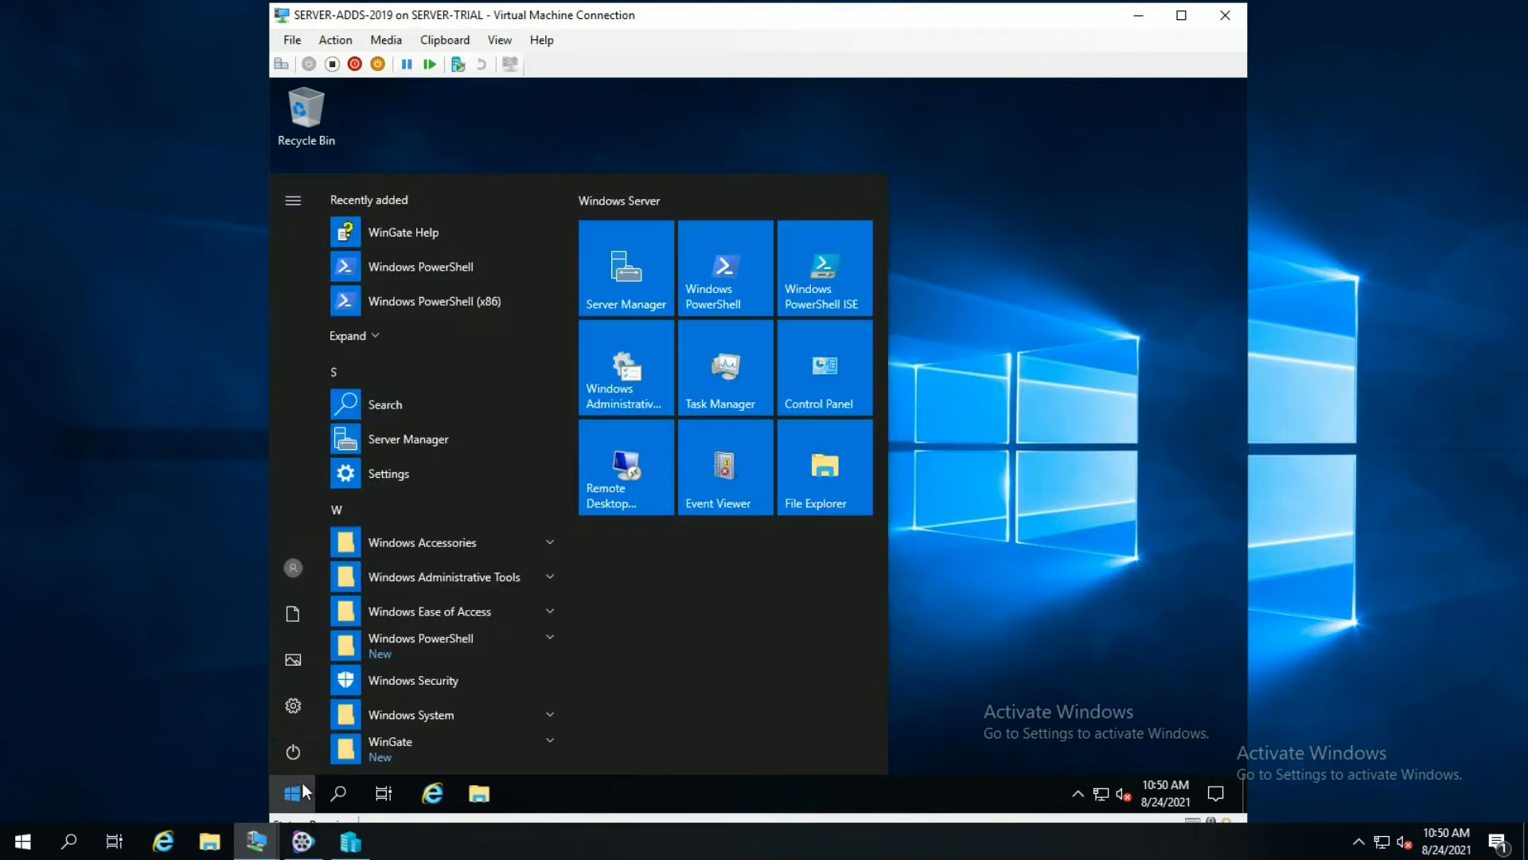
scroll(433, 650, down, 1)
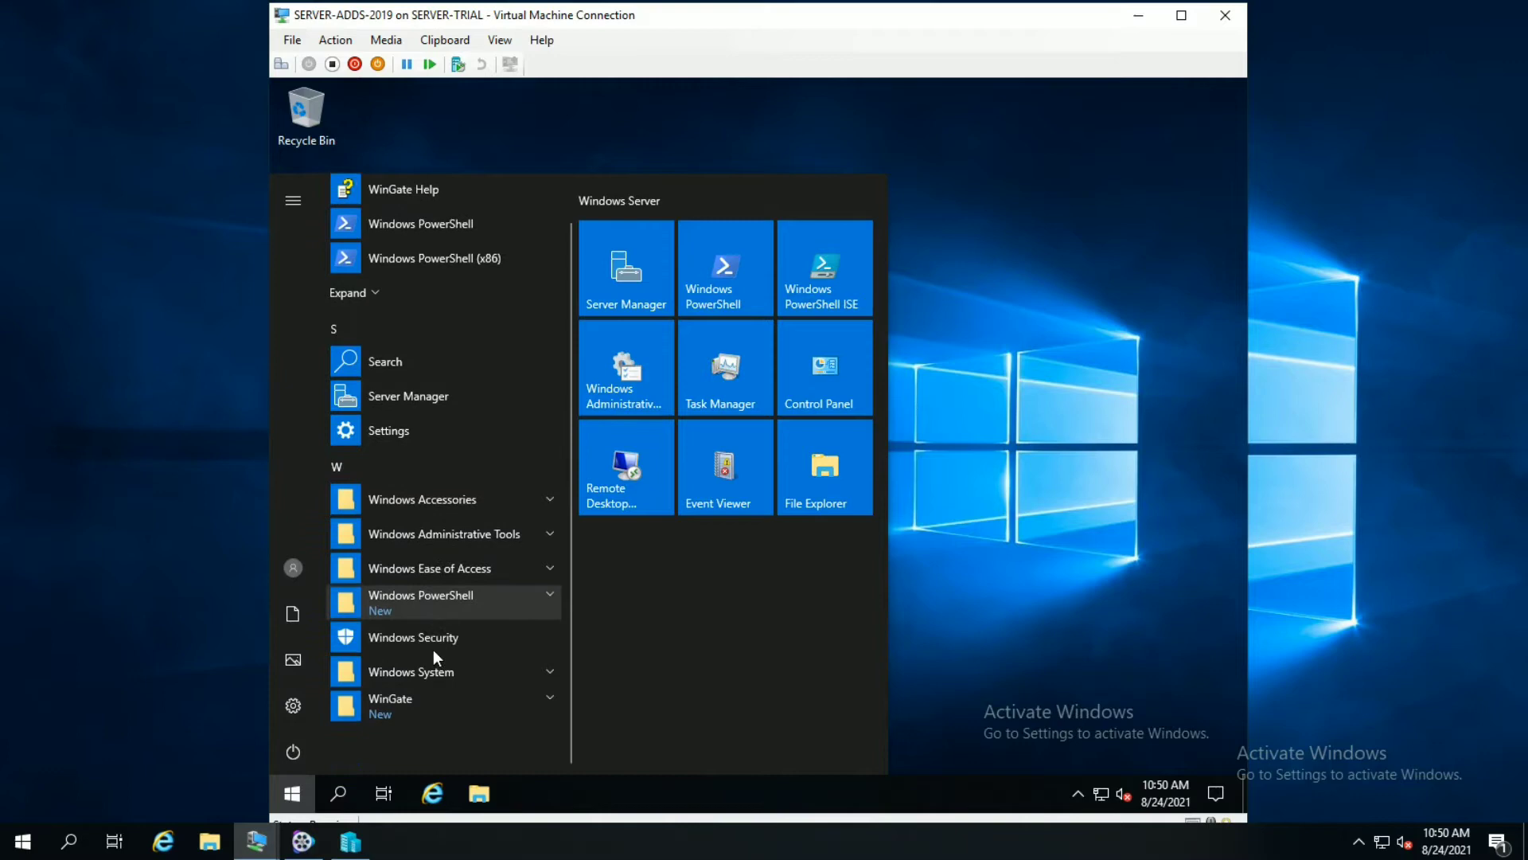
click(436, 703)
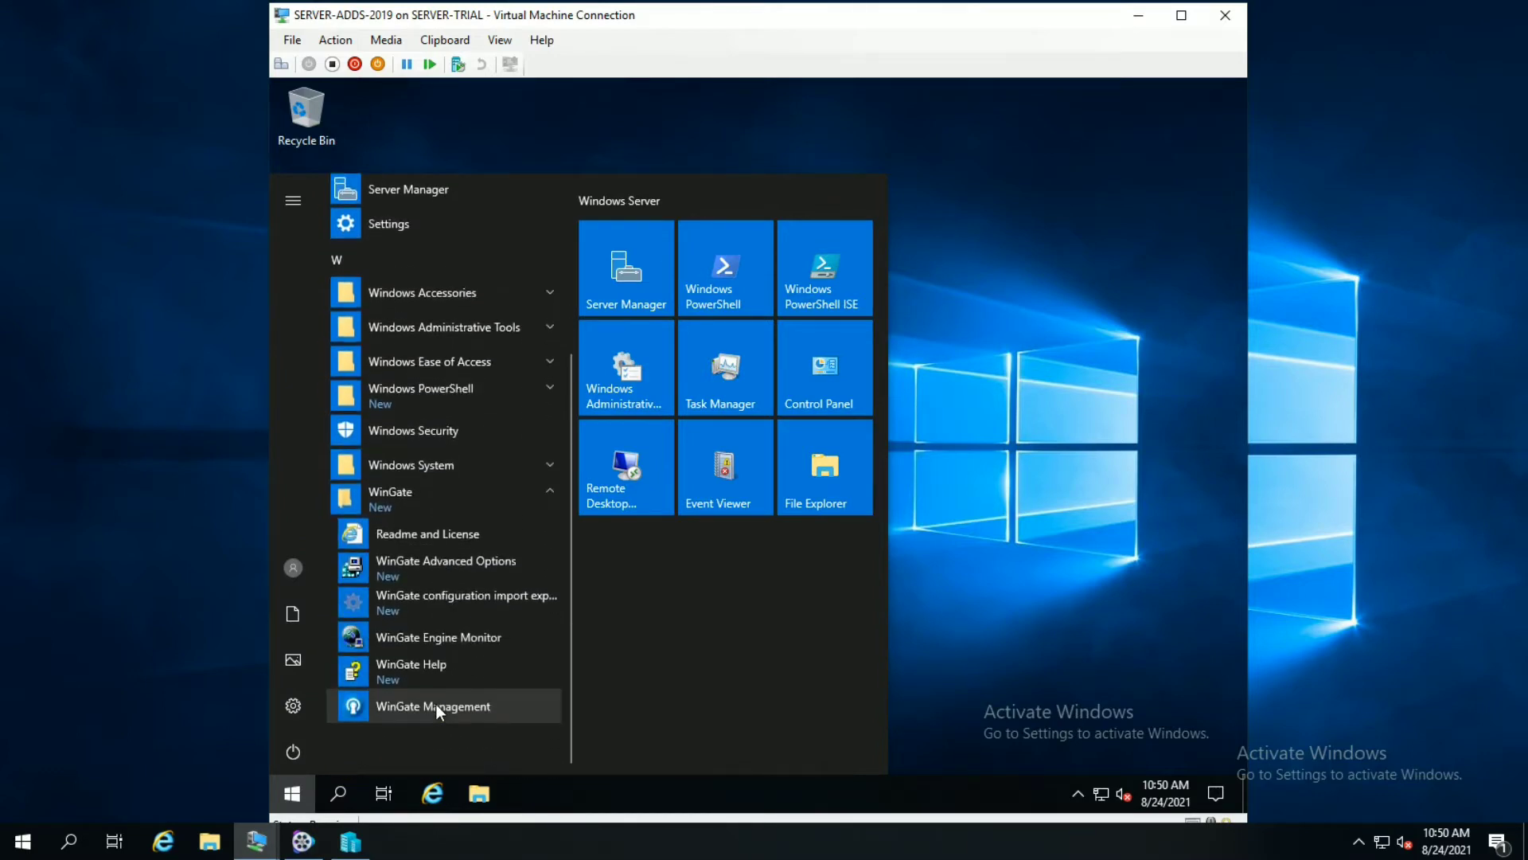
click(479, 697)
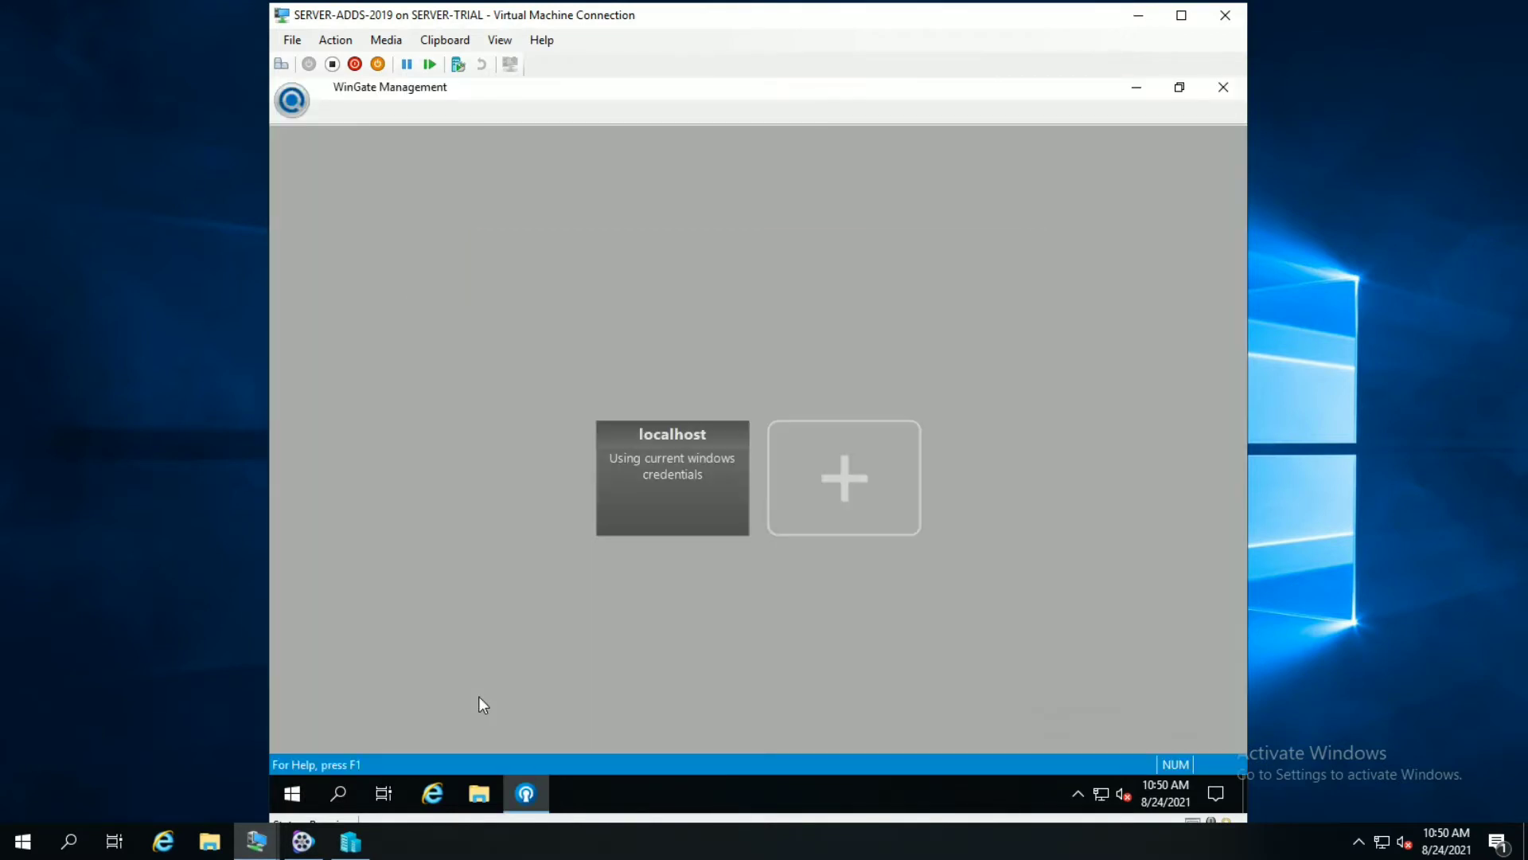
click(639, 478)
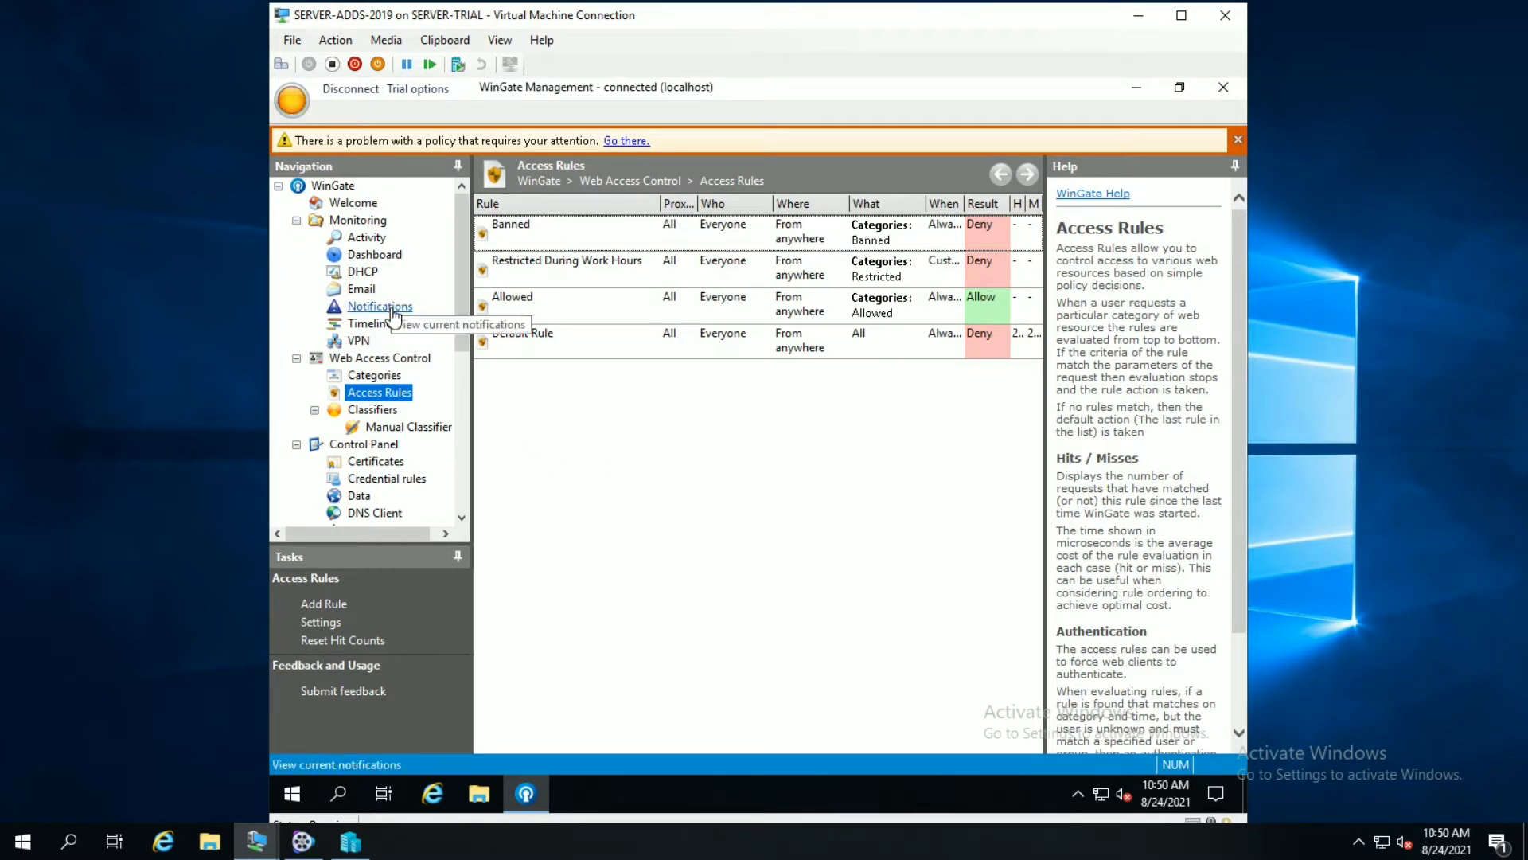
- Show the WinGate Services list from the Control Panel section of the navigation tree
scroll(396, 309, down, 4)
scroll(393, 313, down, 3)
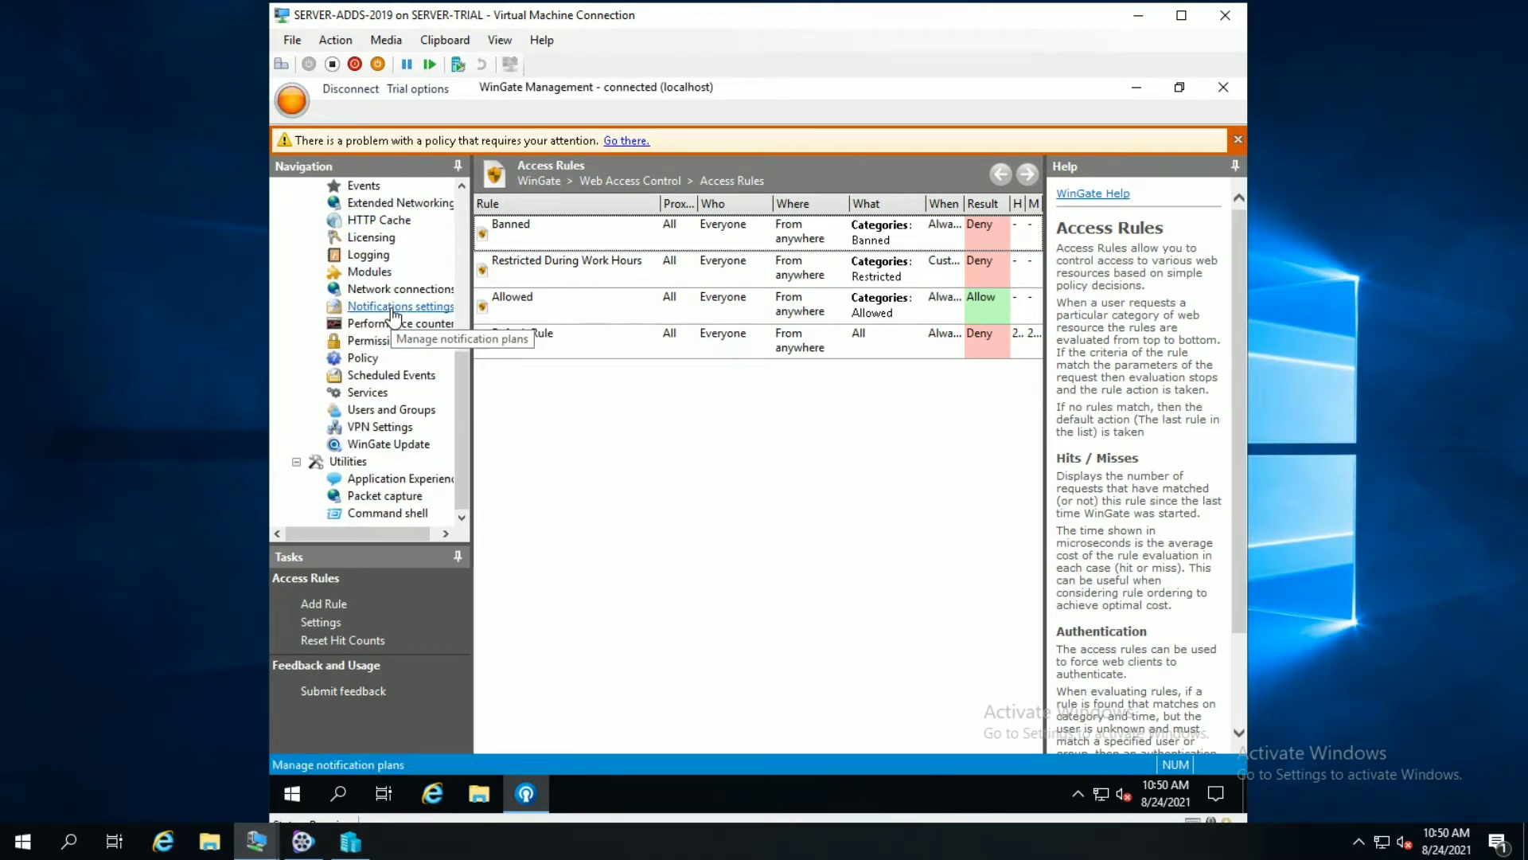
scroll(393, 313, up, 5)
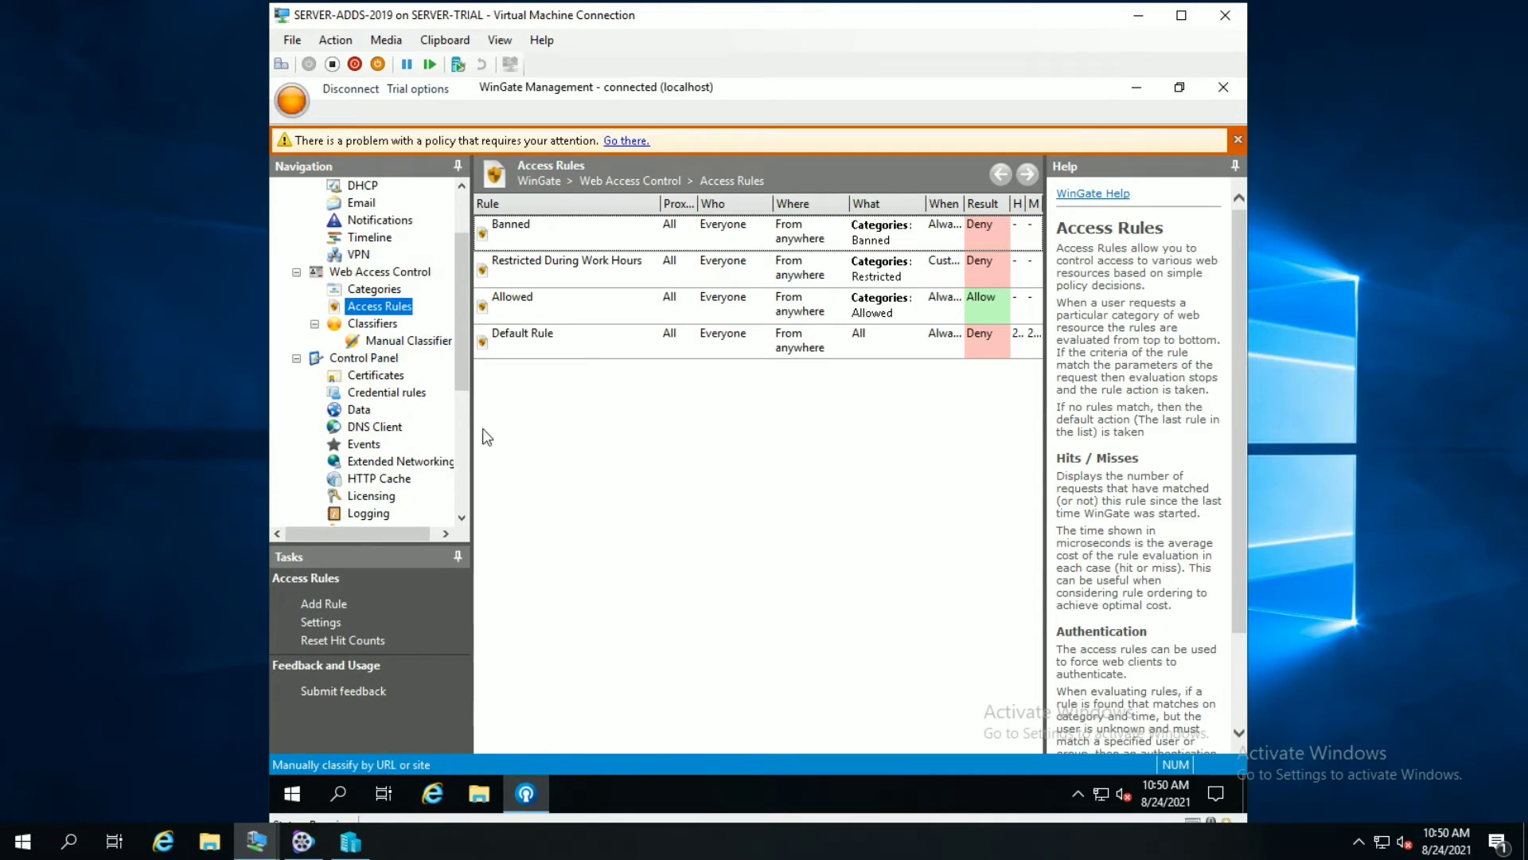
drag(456, 366, 448, 482)
click(367, 394)
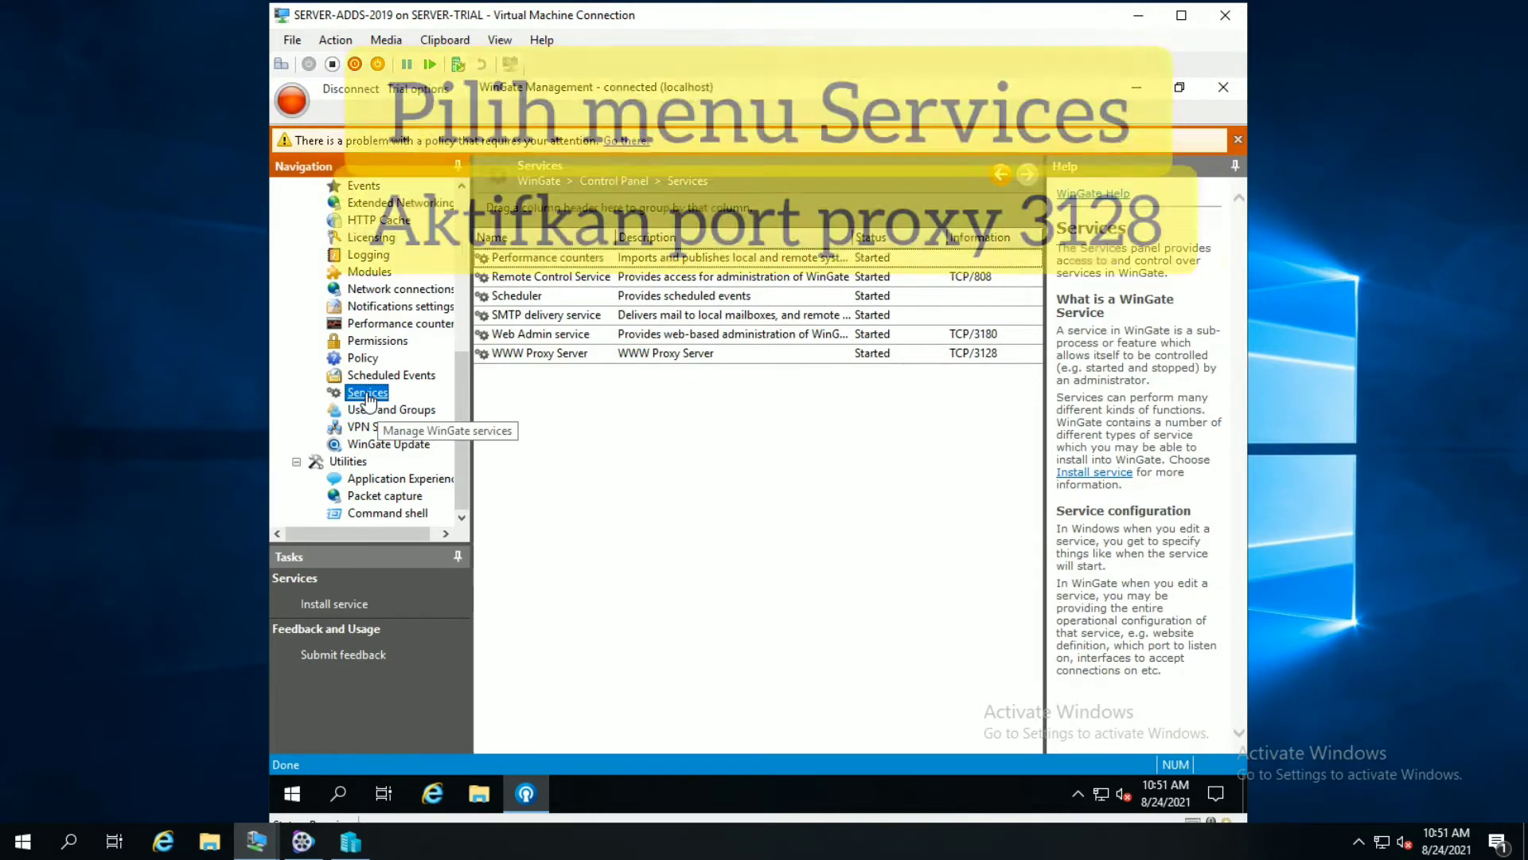
- Check the service port in the WWW Proxy Server service's properties and accept the dialog
click(604, 354)
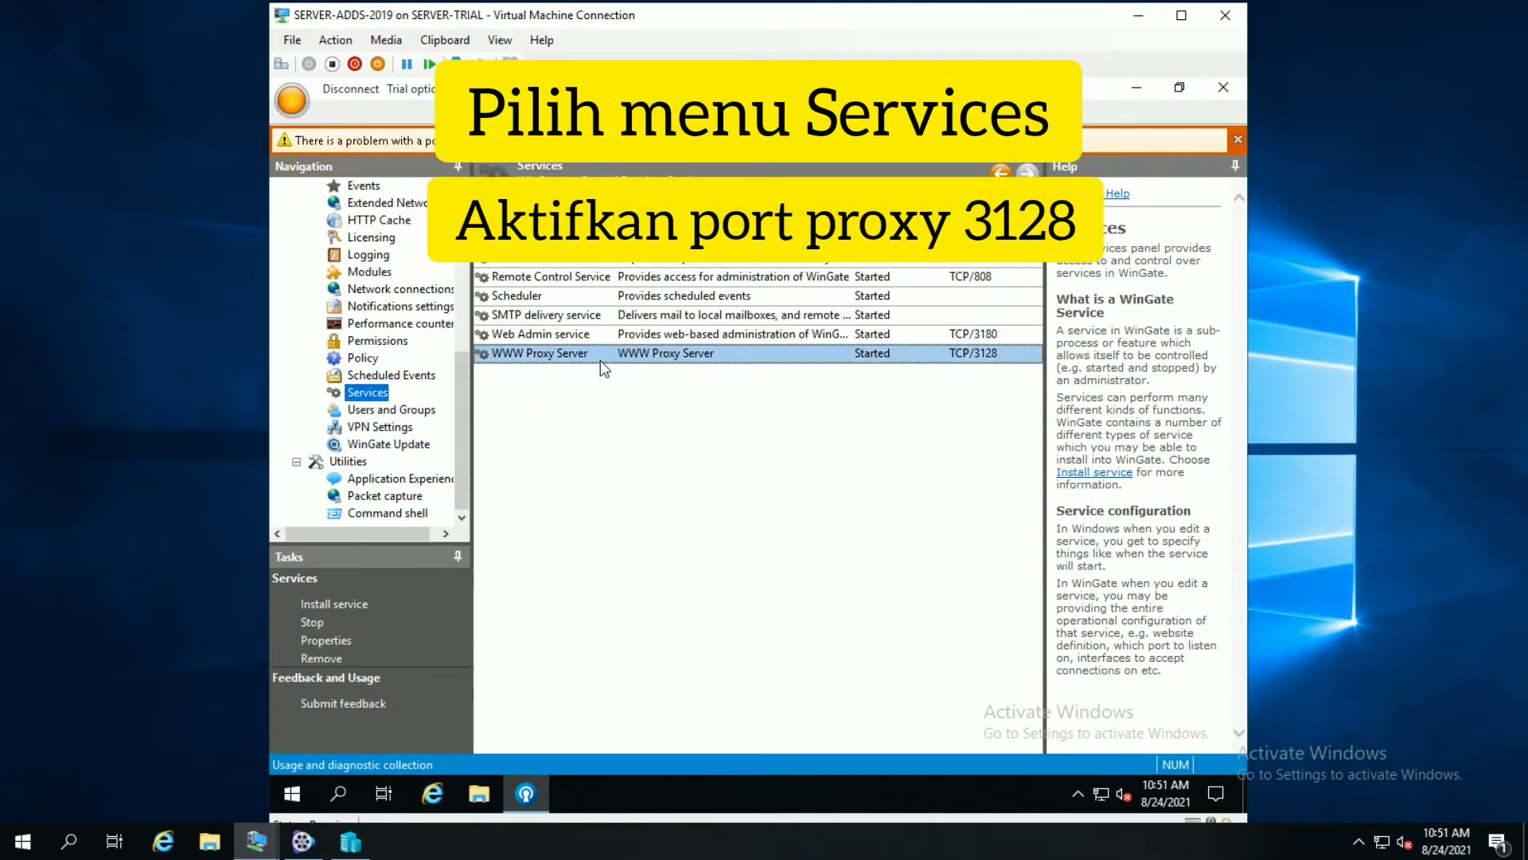
double_click(893, 358)
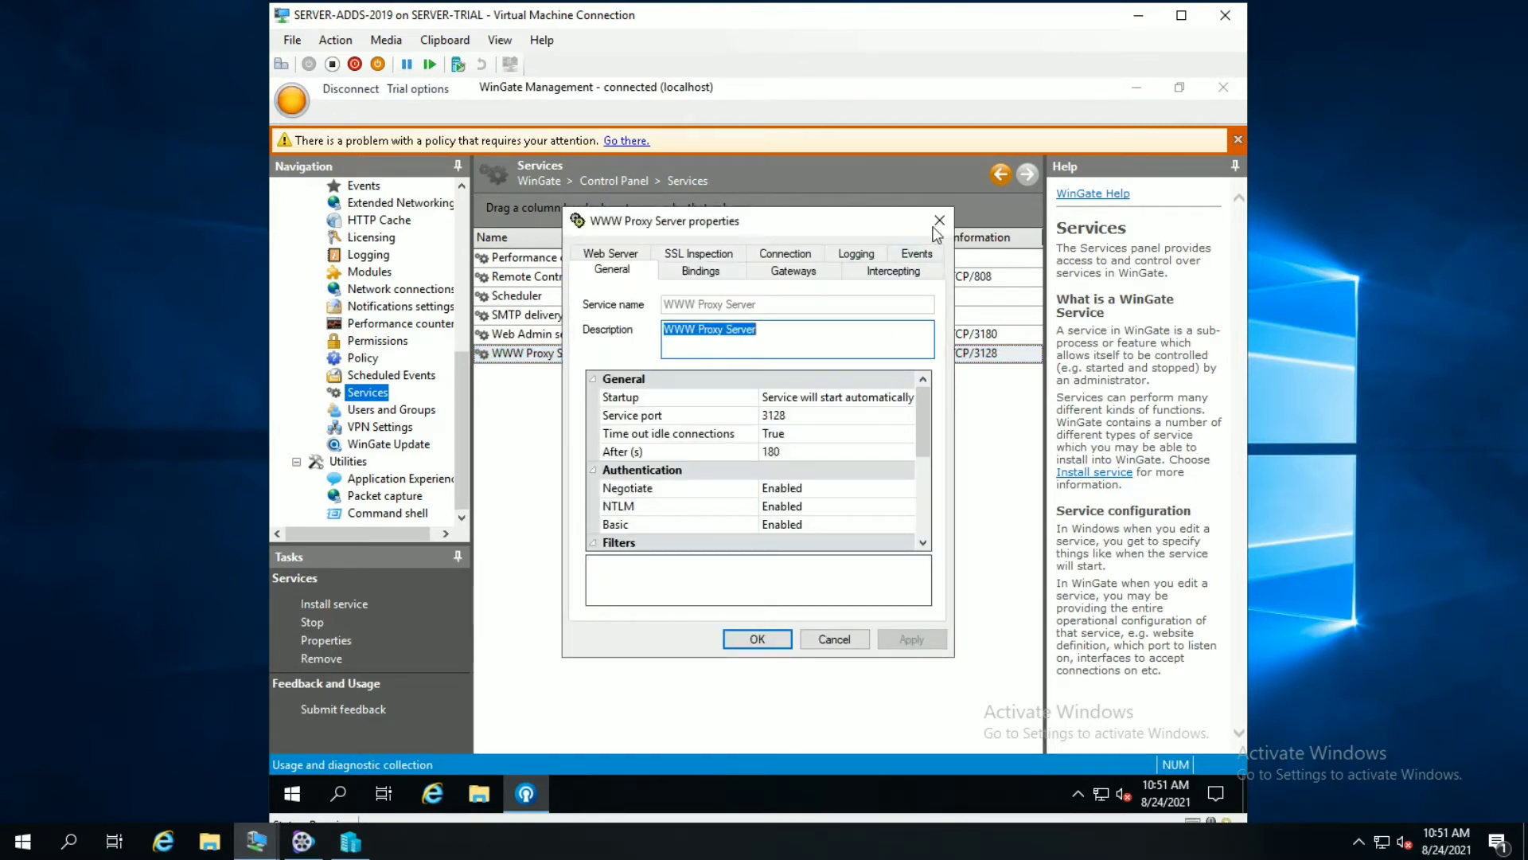
click(800, 414)
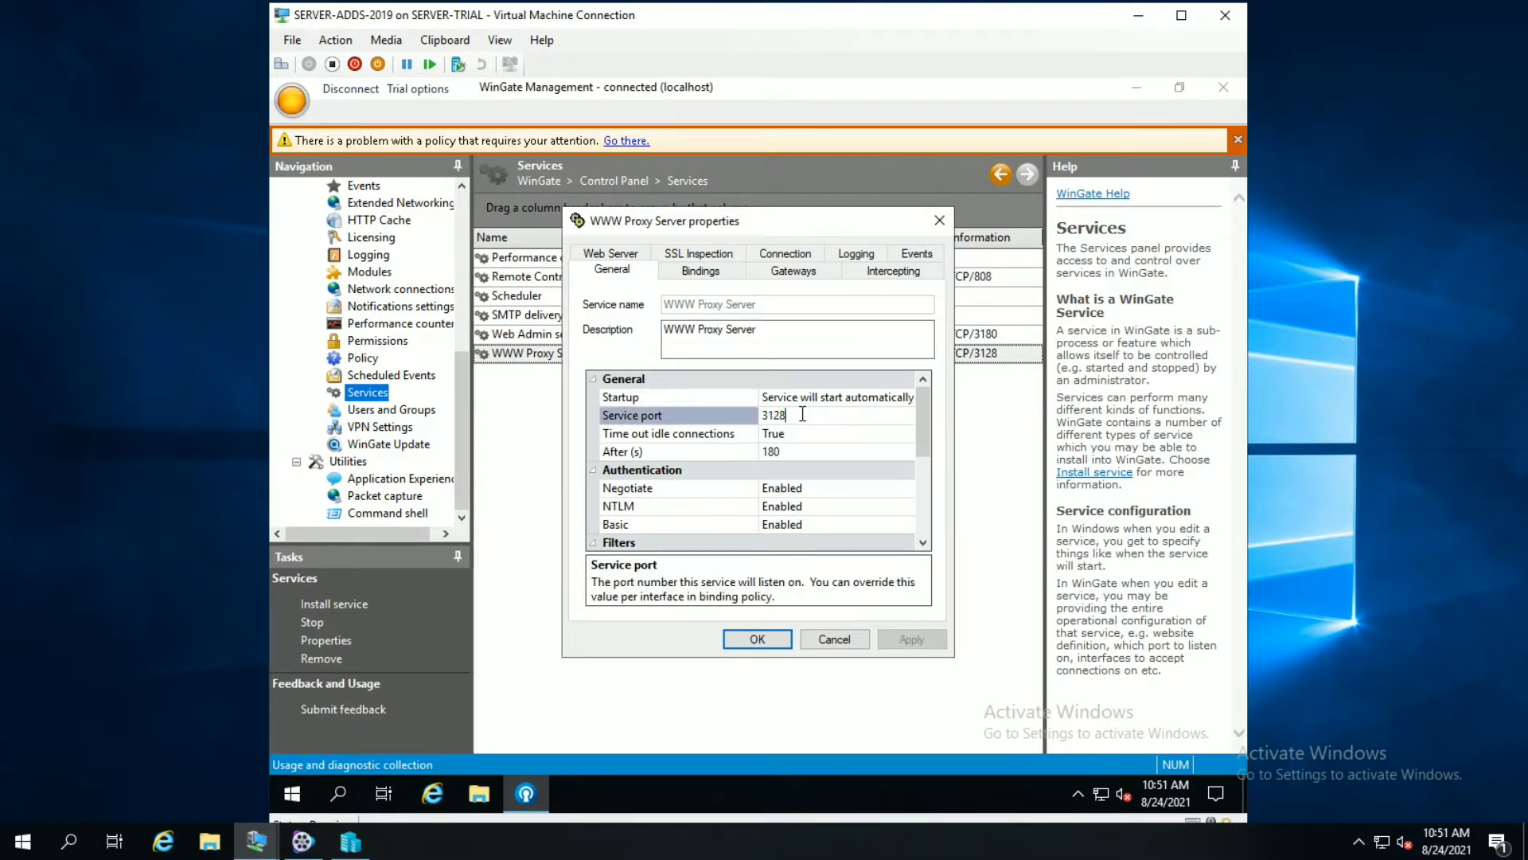
click(748, 646)
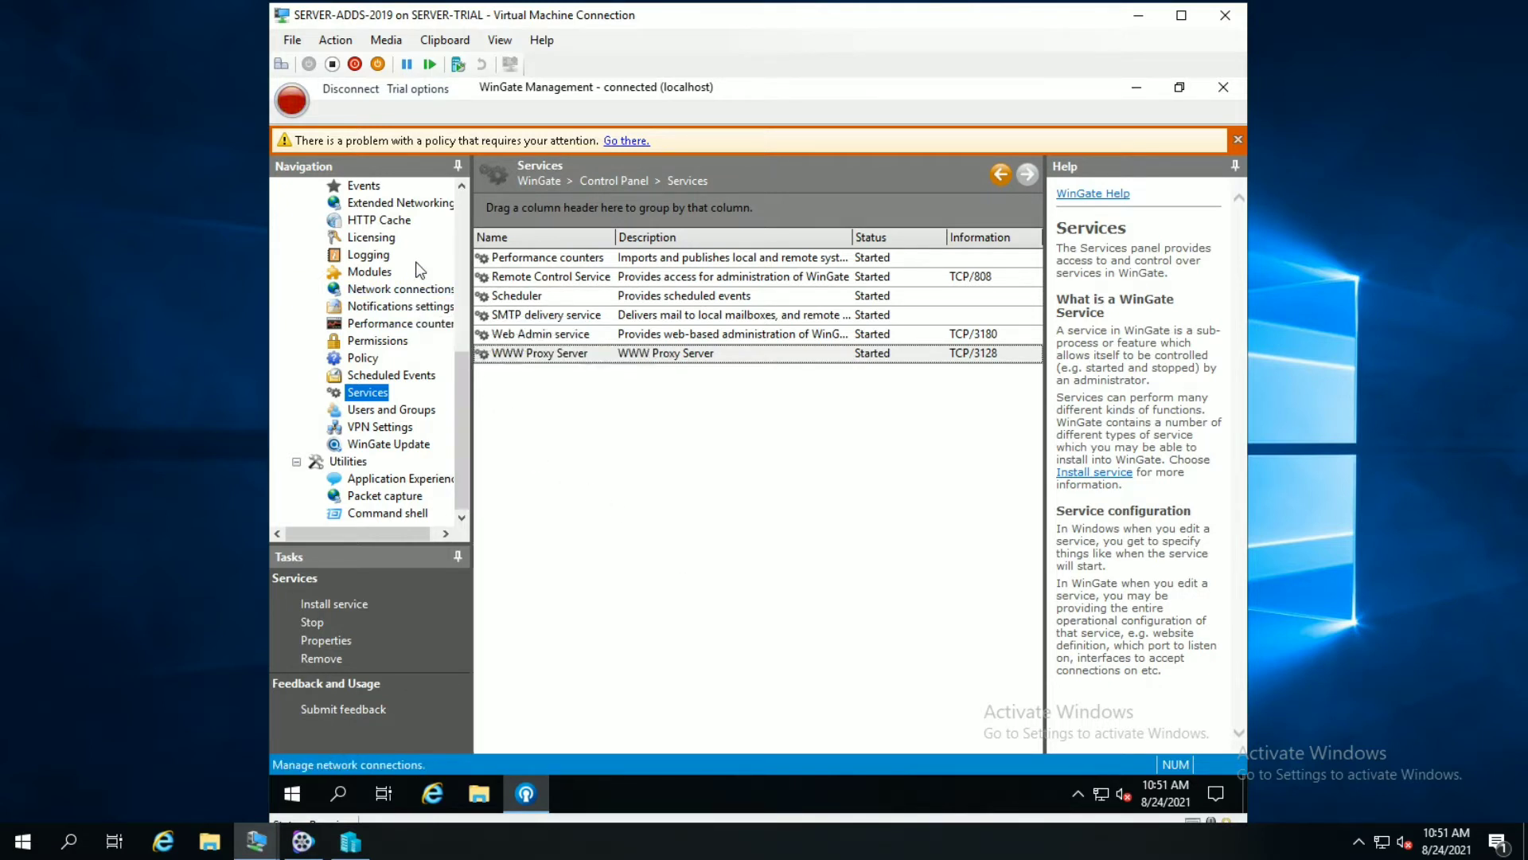
- Examine the Active Directory users and groups that WinGate lists under Users and Groups in the Control Panel section
scroll(421, 271, up, 3)
drag(466, 382, 464, 364)
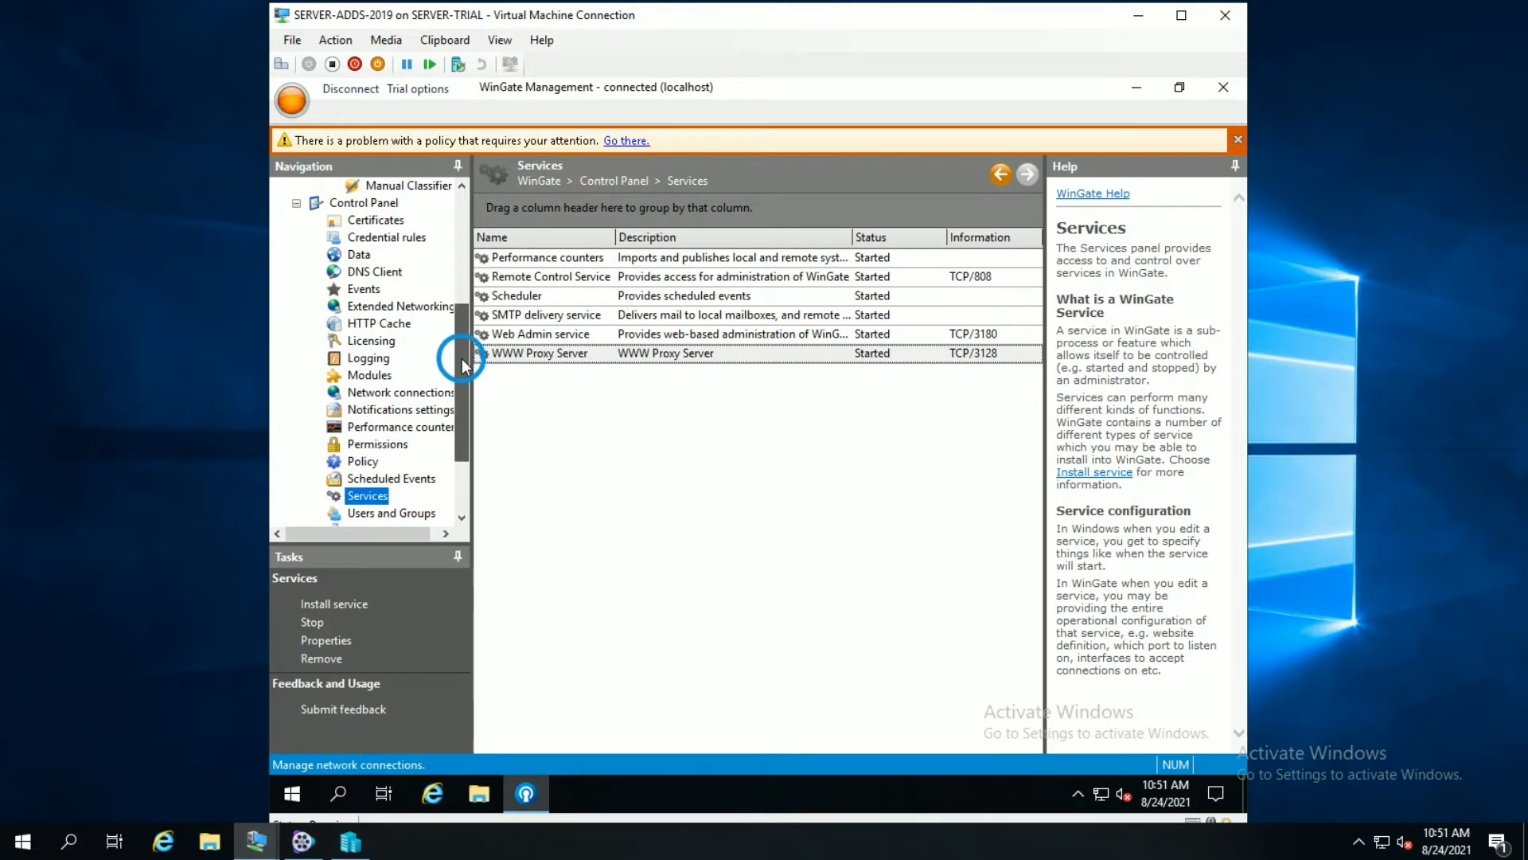
scroll(462, 366, up, 1)
scroll(462, 359, up, 1)
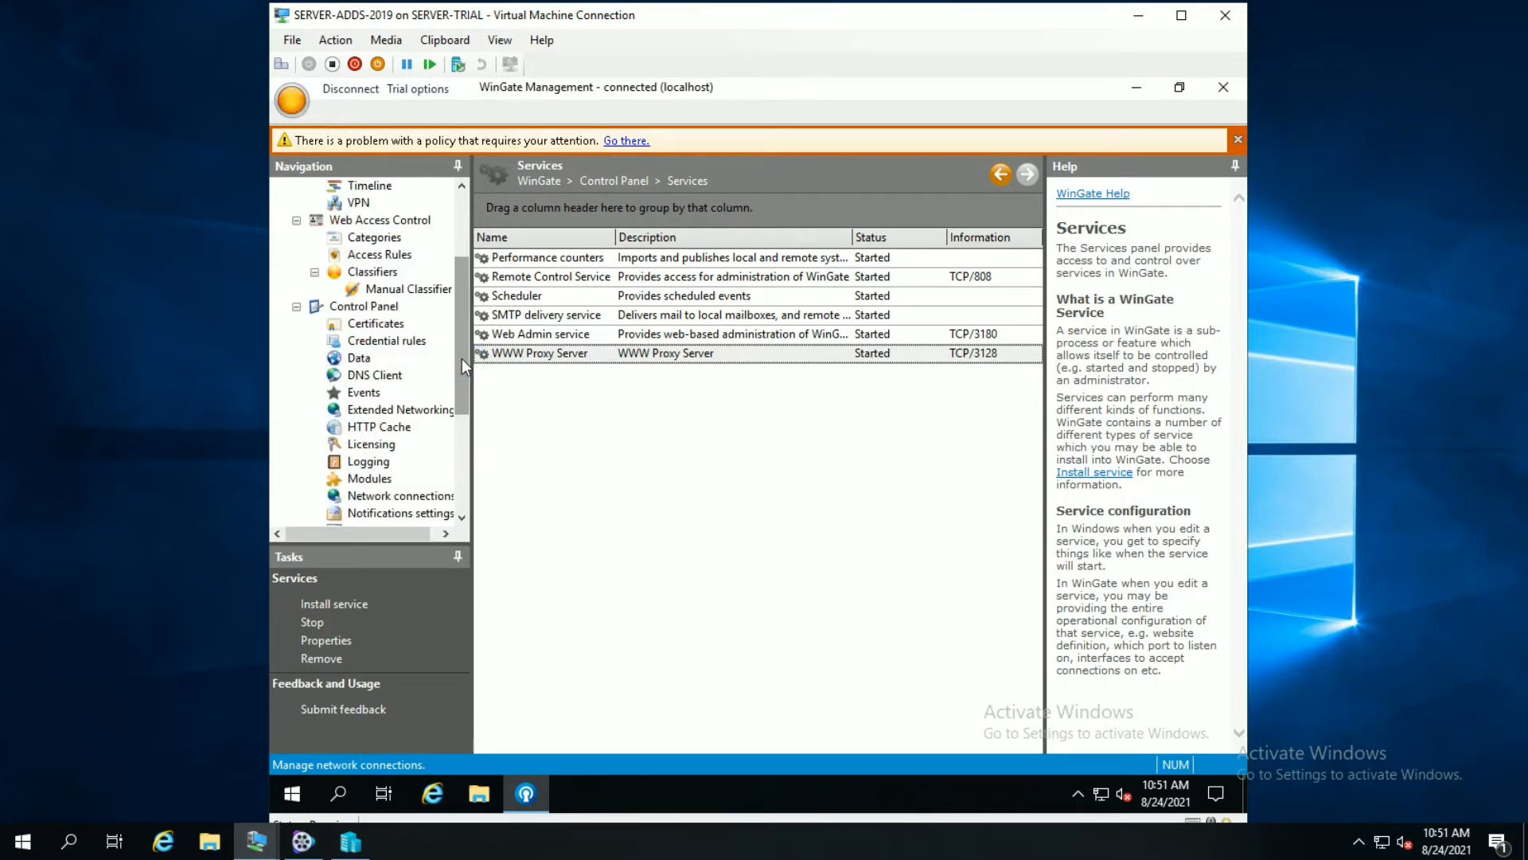
scroll(464, 366, down, 4)
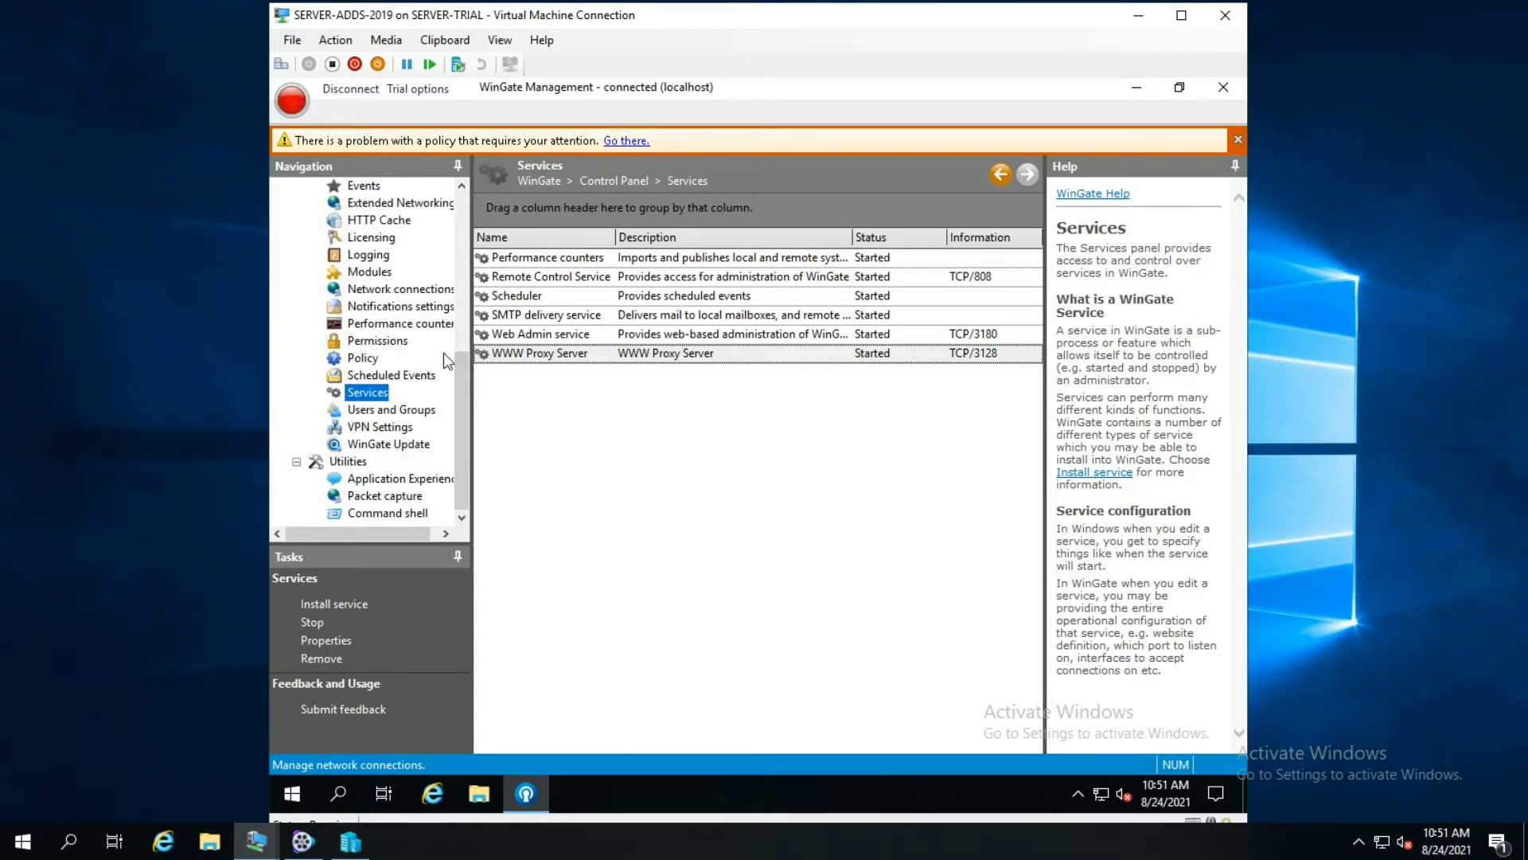
click(413, 407)
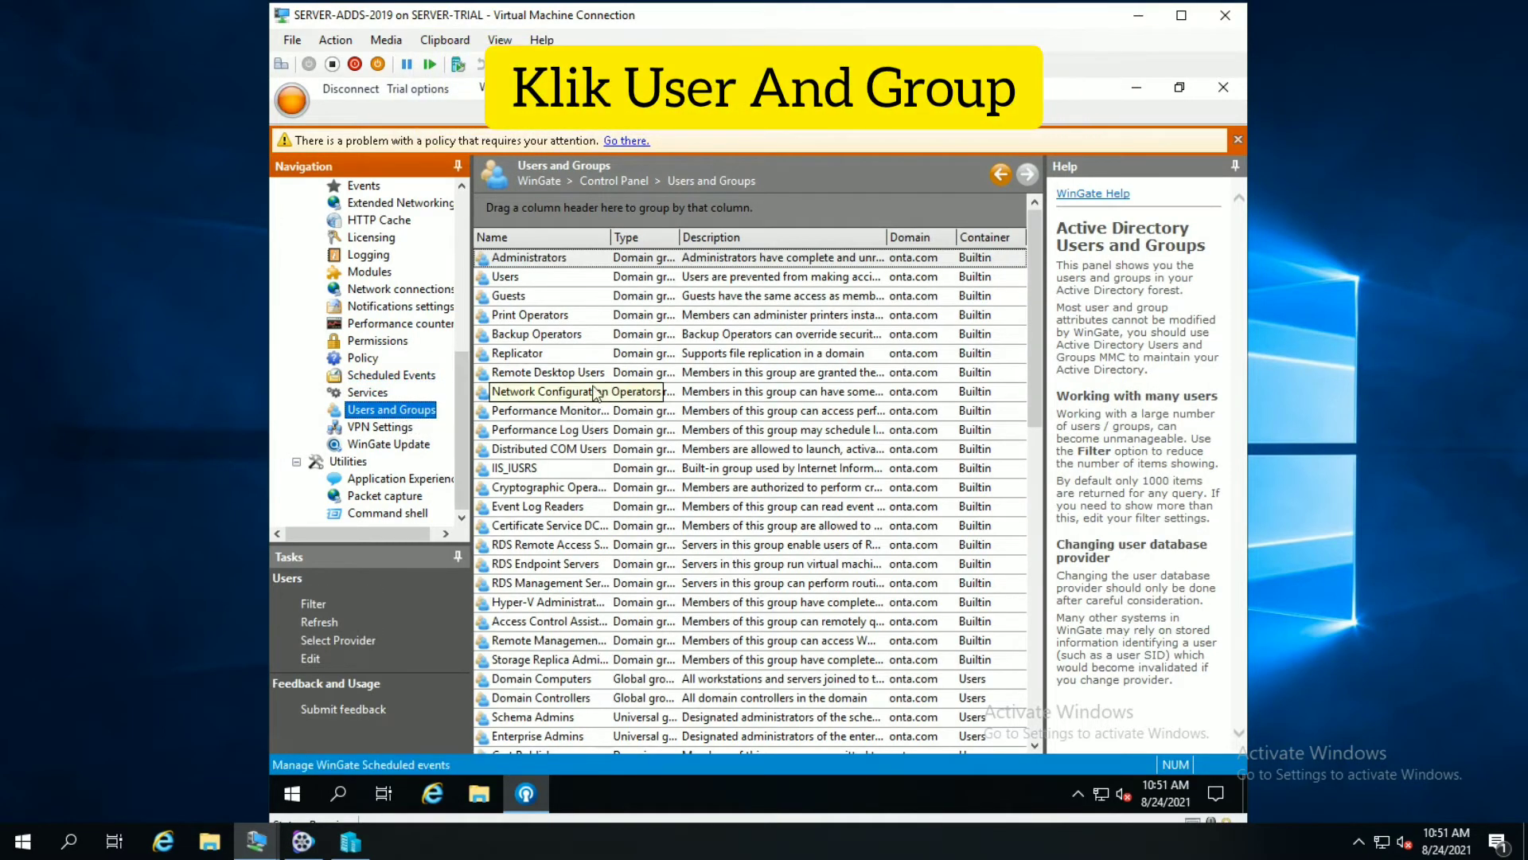
click(633, 389)
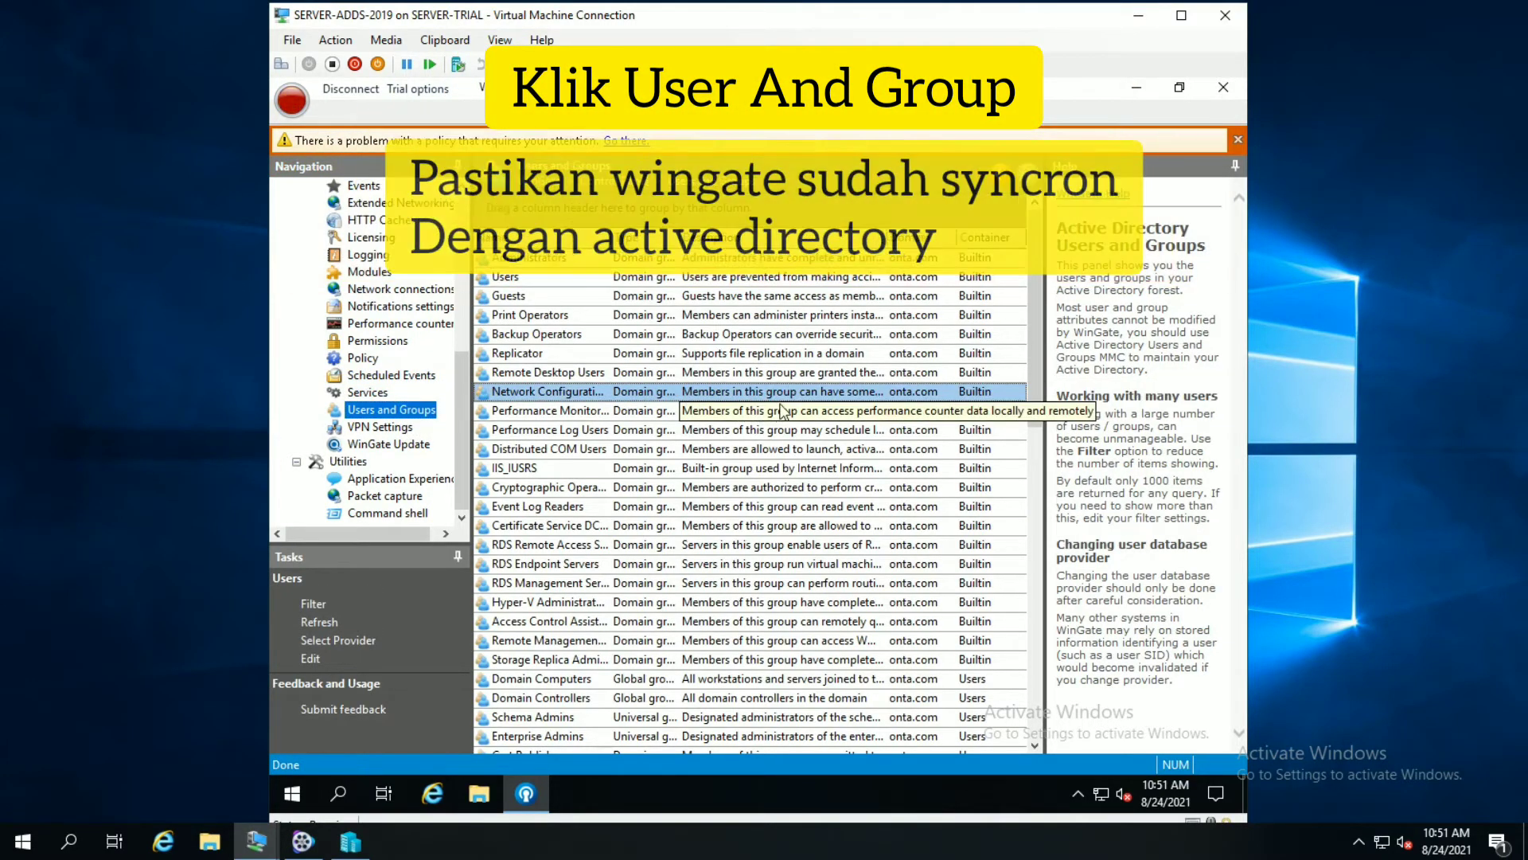
click(898, 412)
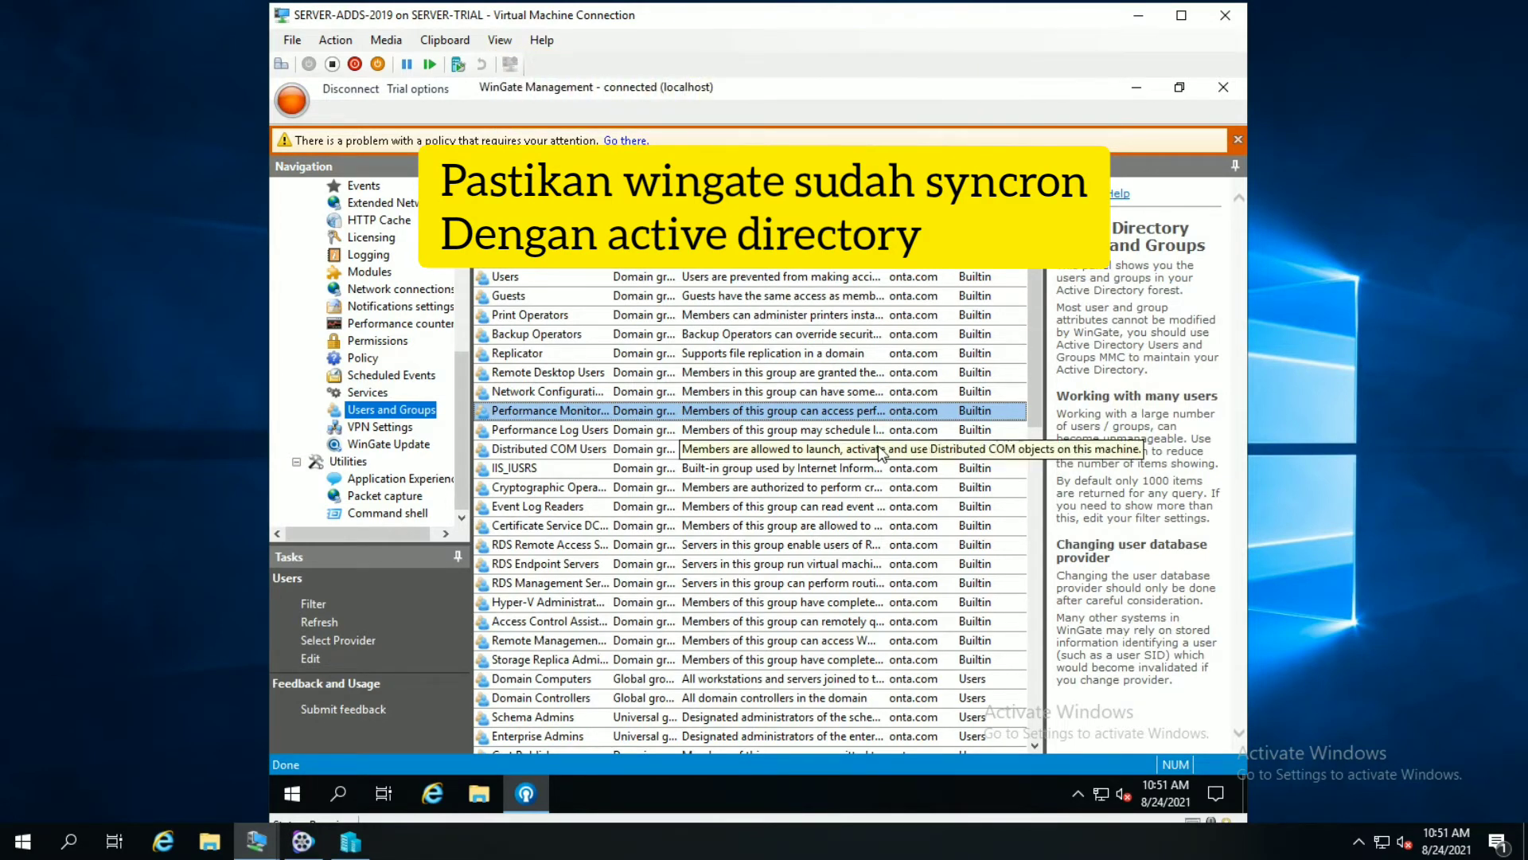
scroll(886, 450, down, 6)
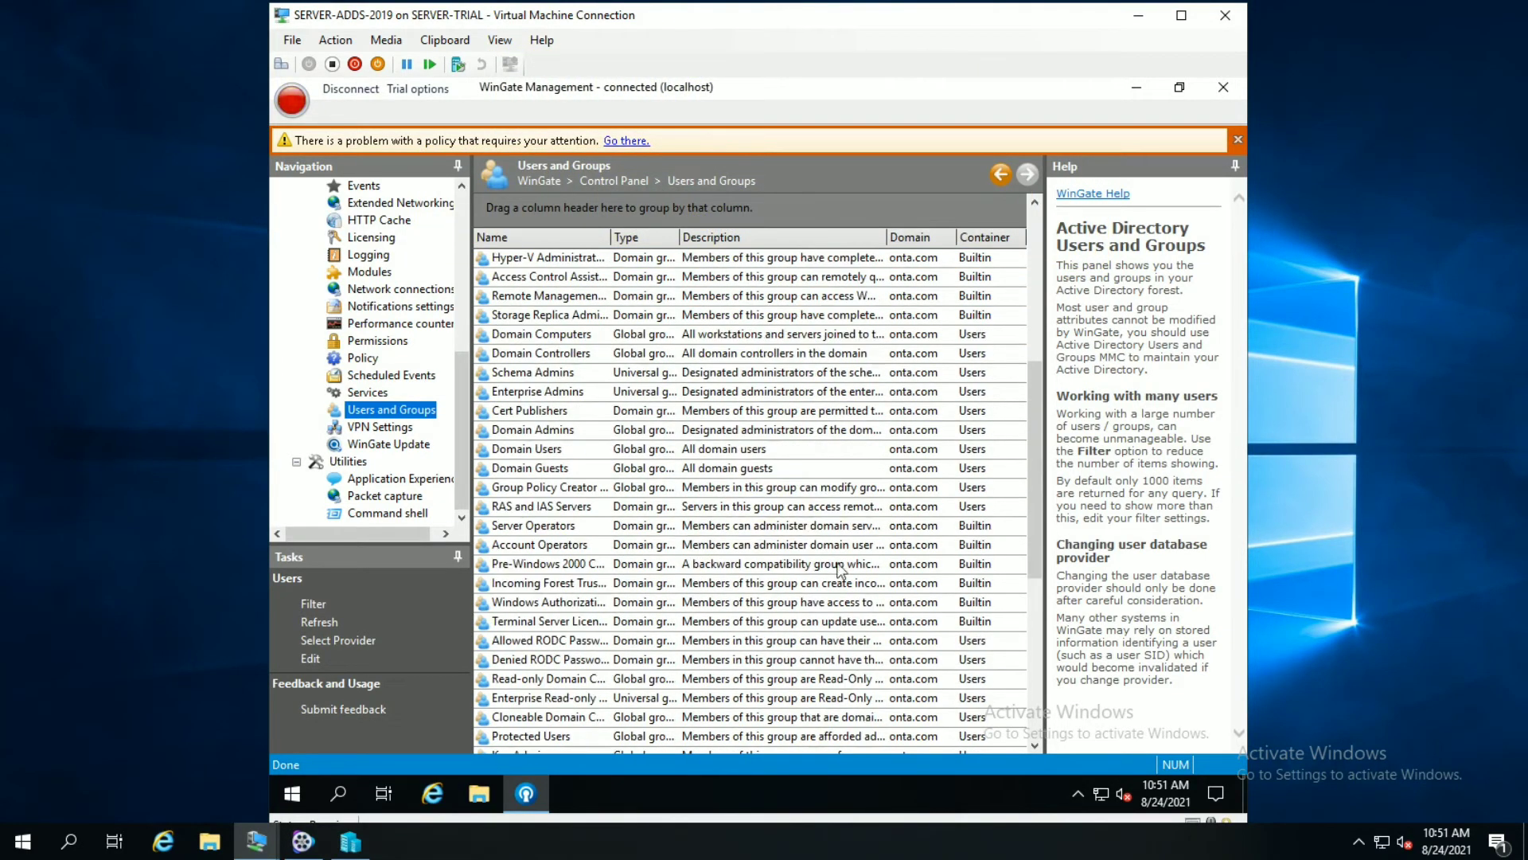
click(902, 564)
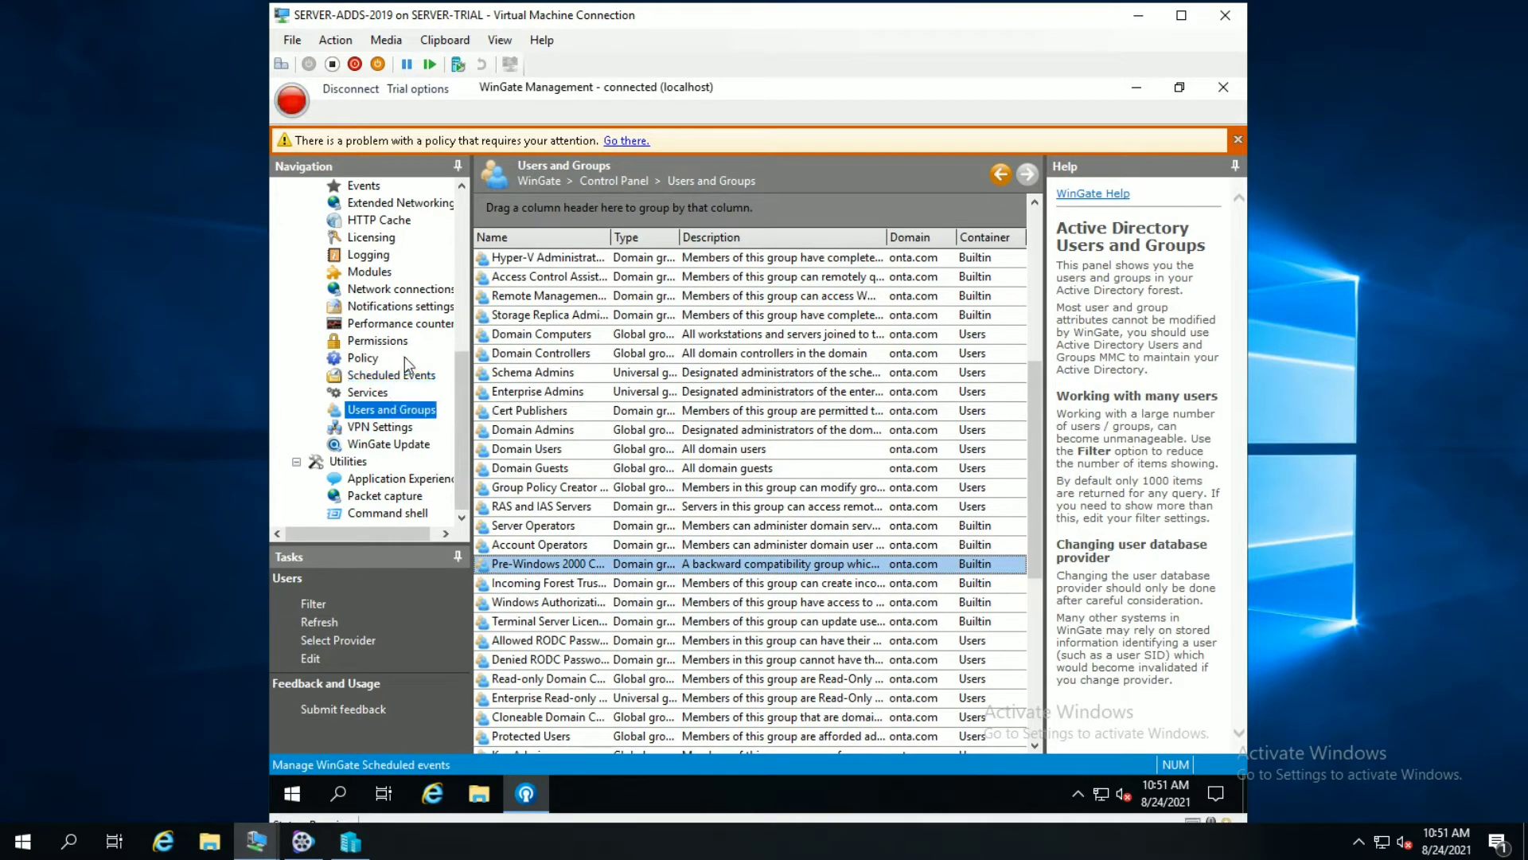
- Show the Access Rules of Web Access Control and review each default rule in the list
scroll(404, 356, up, 2)
scroll(408, 366, up, 2)
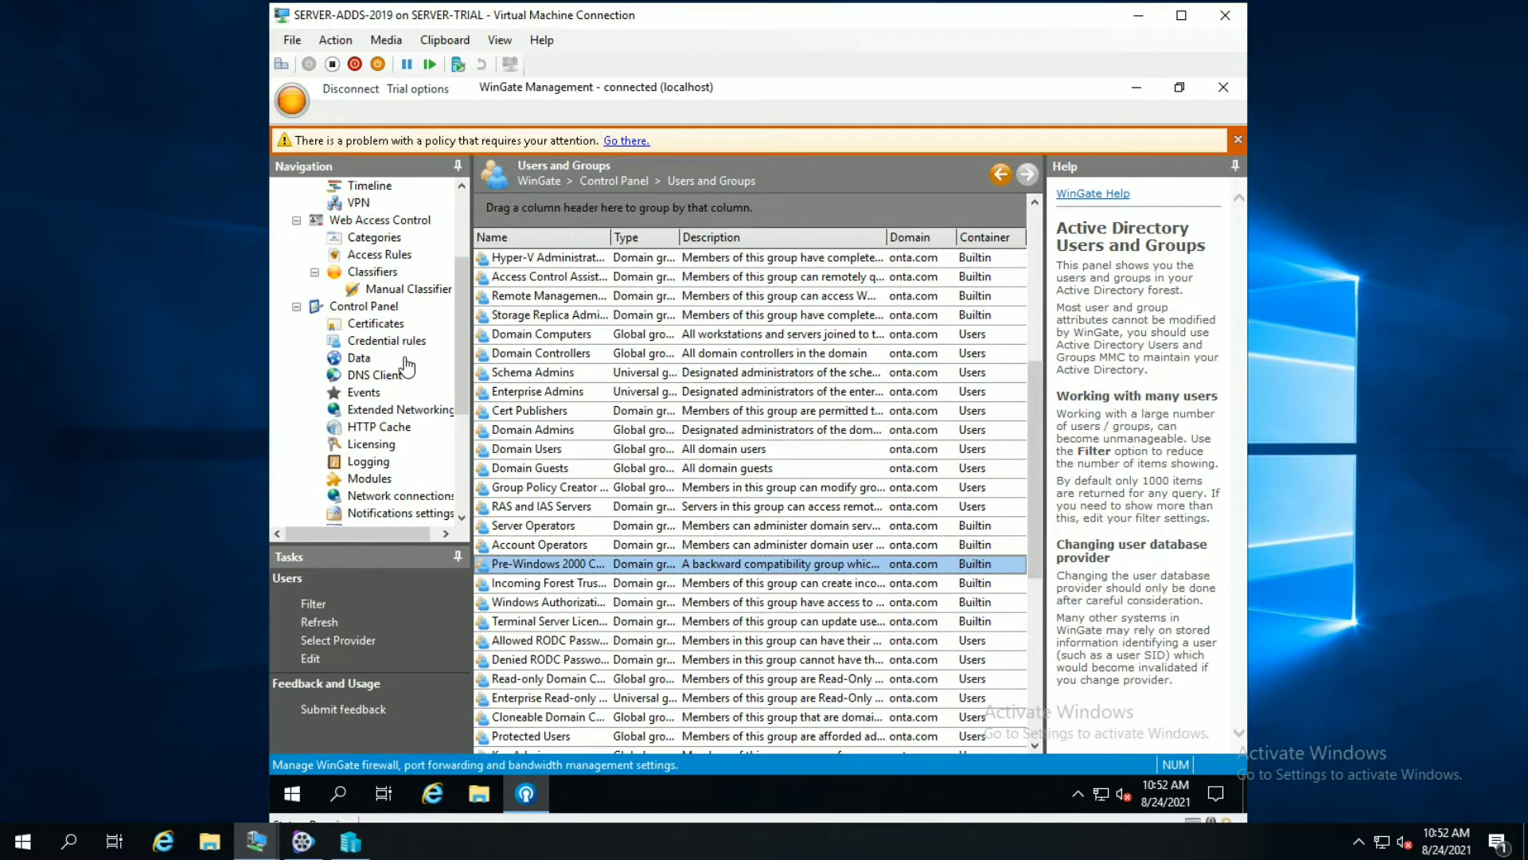
click(384, 258)
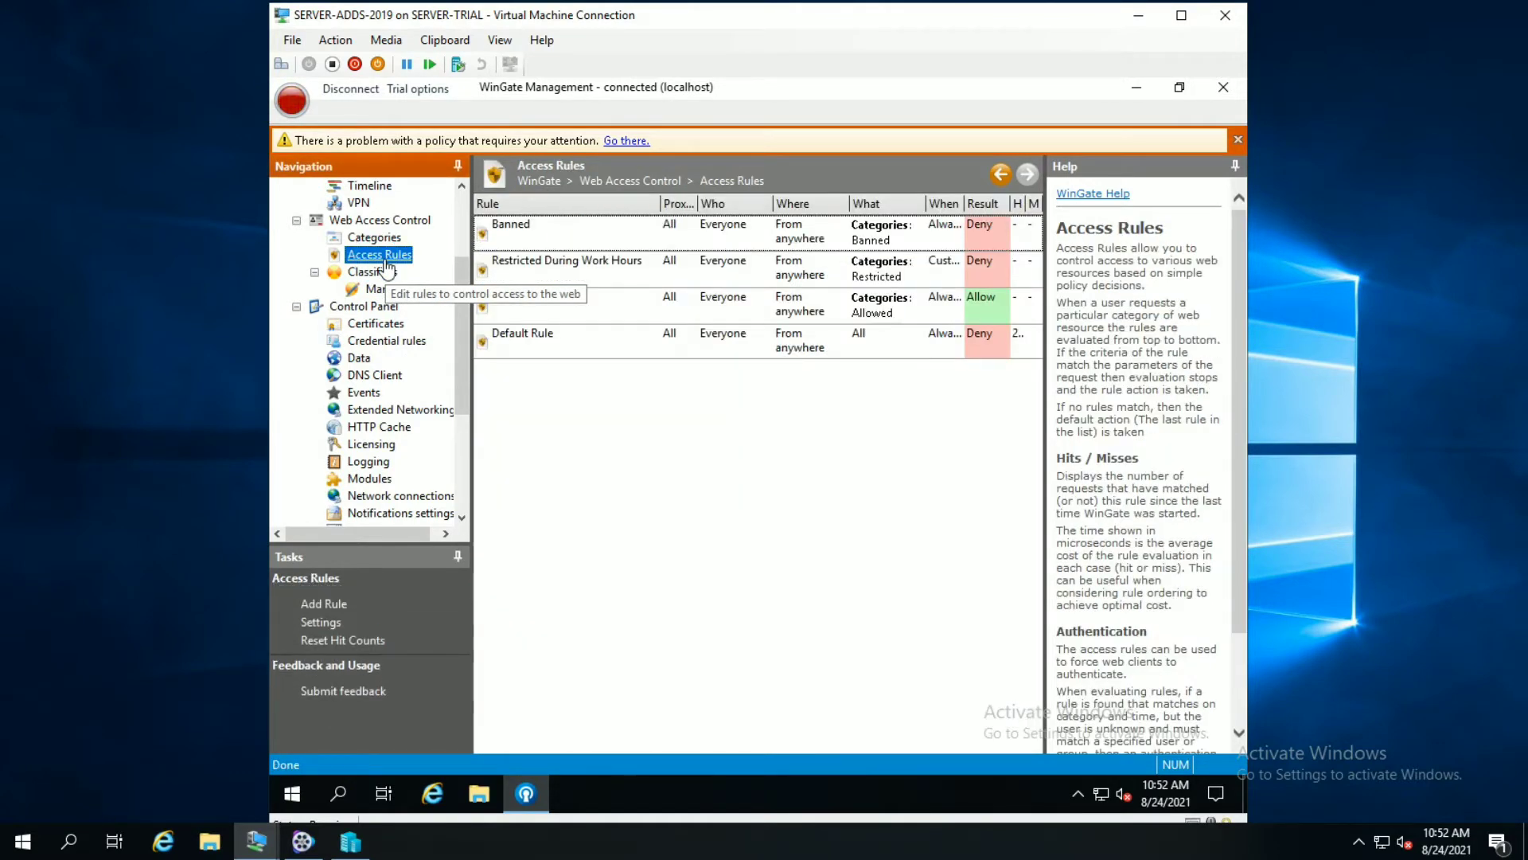
click(610, 236)
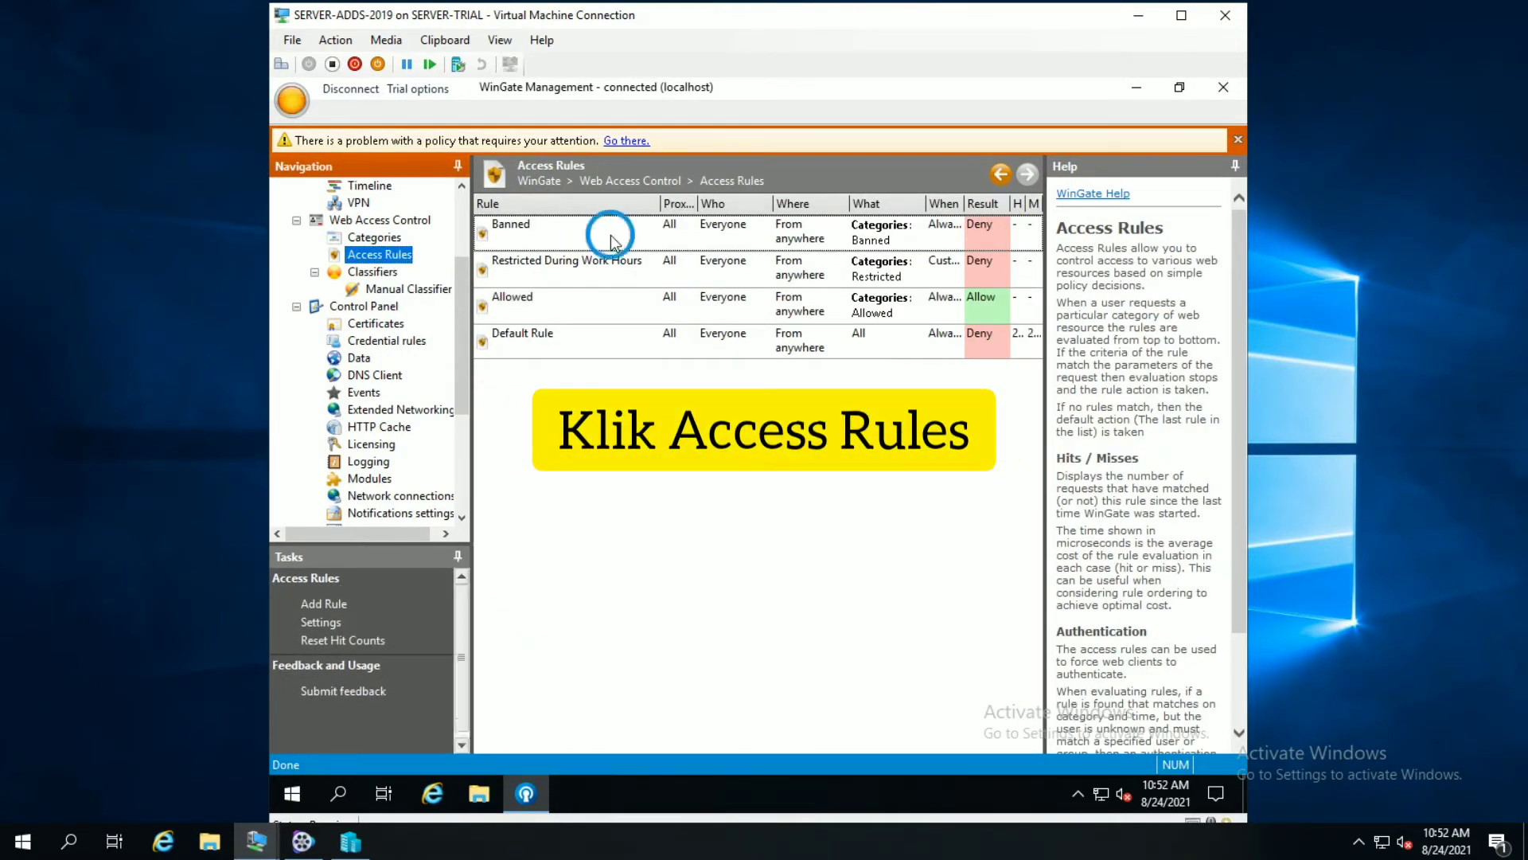
click(613, 262)
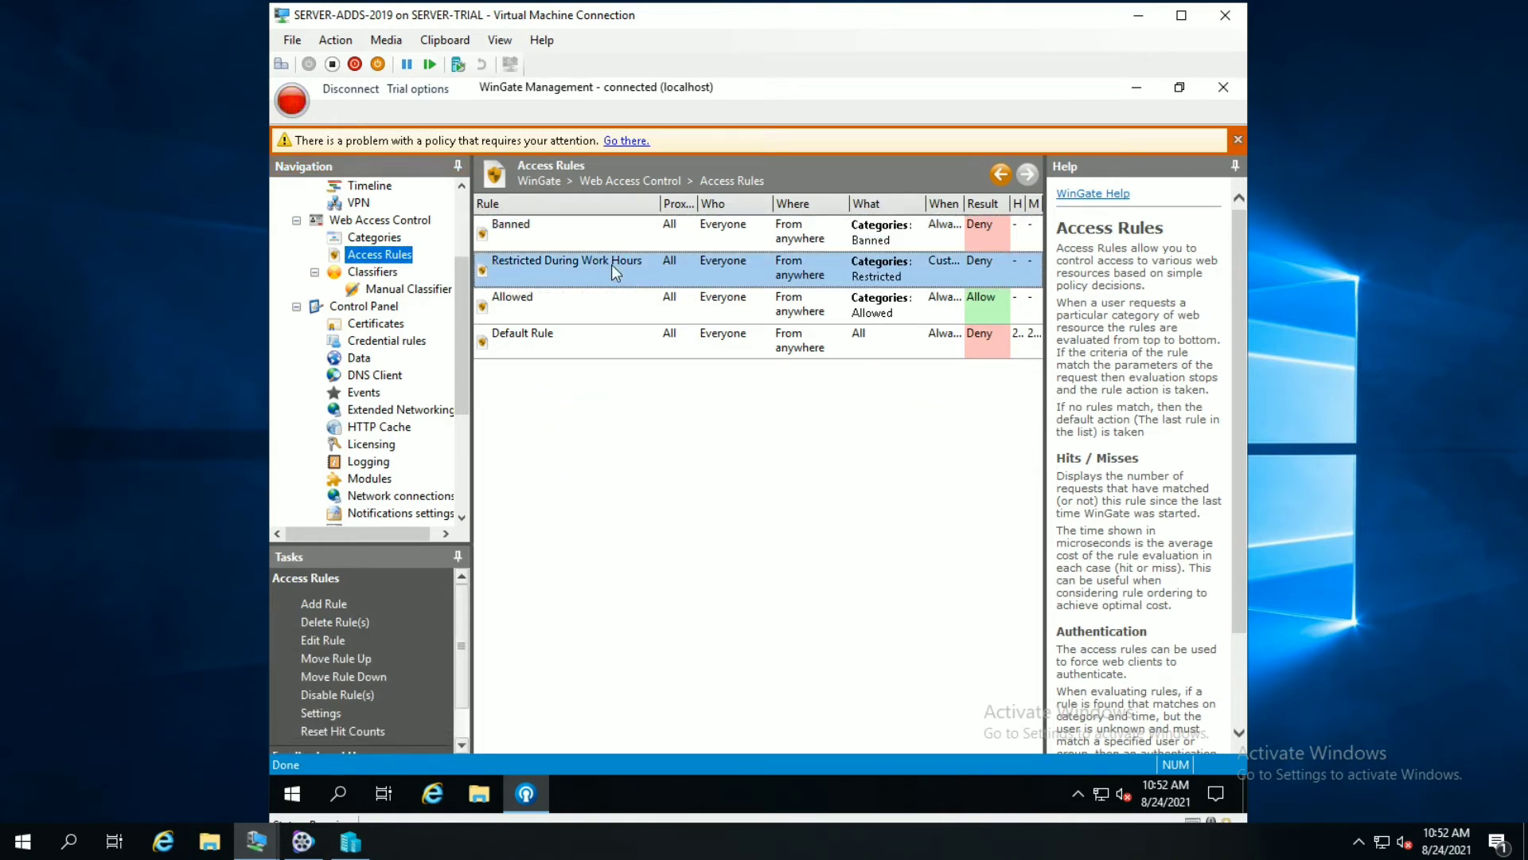
click(605, 303)
click(607, 334)
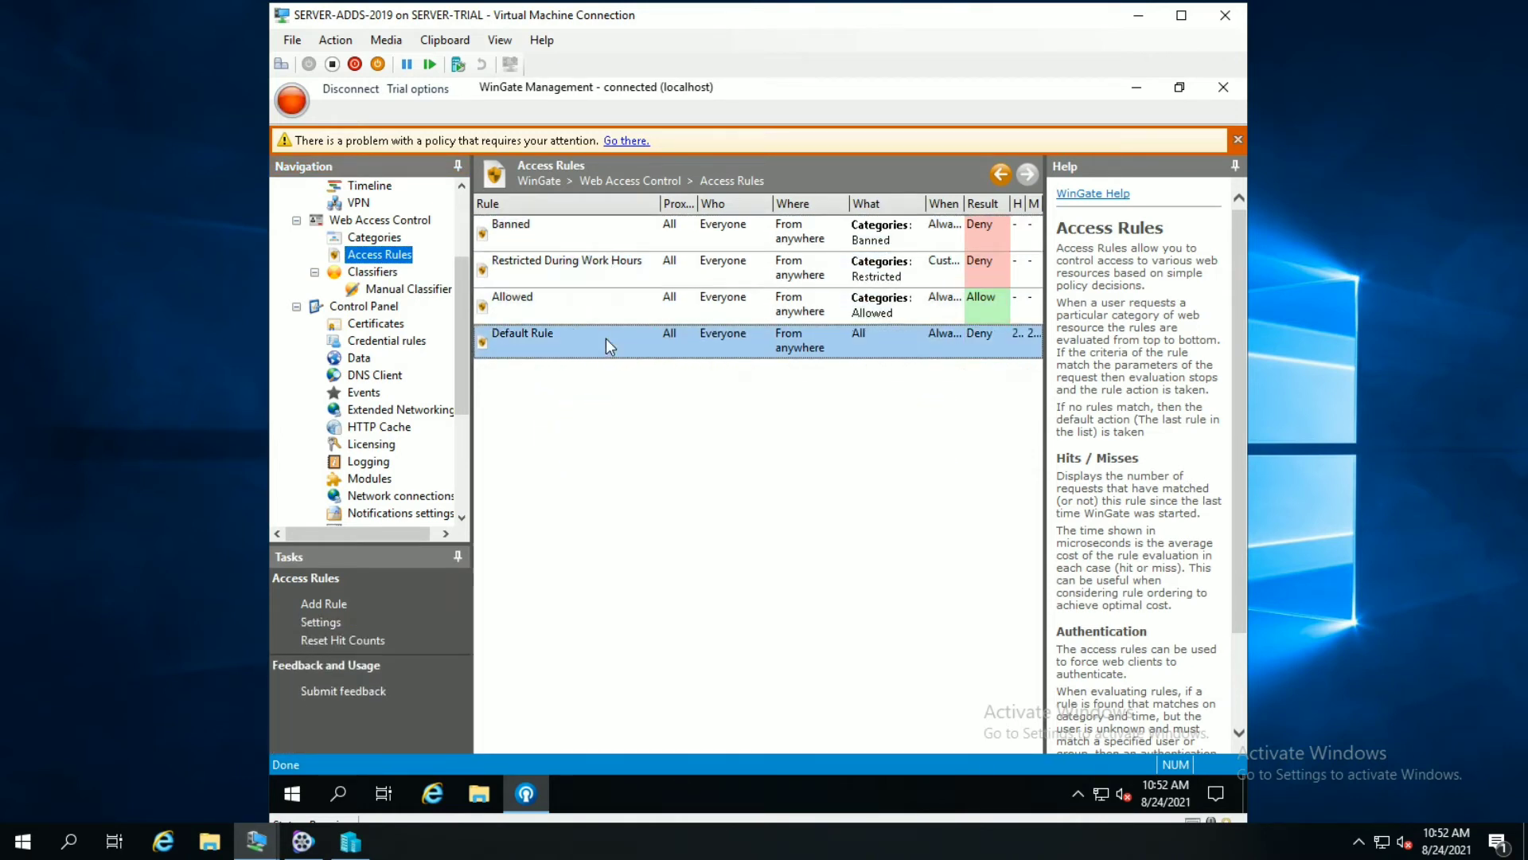
- Disable the Banned, Restricted During Work Hours and Allowed access rules
click(580, 231)
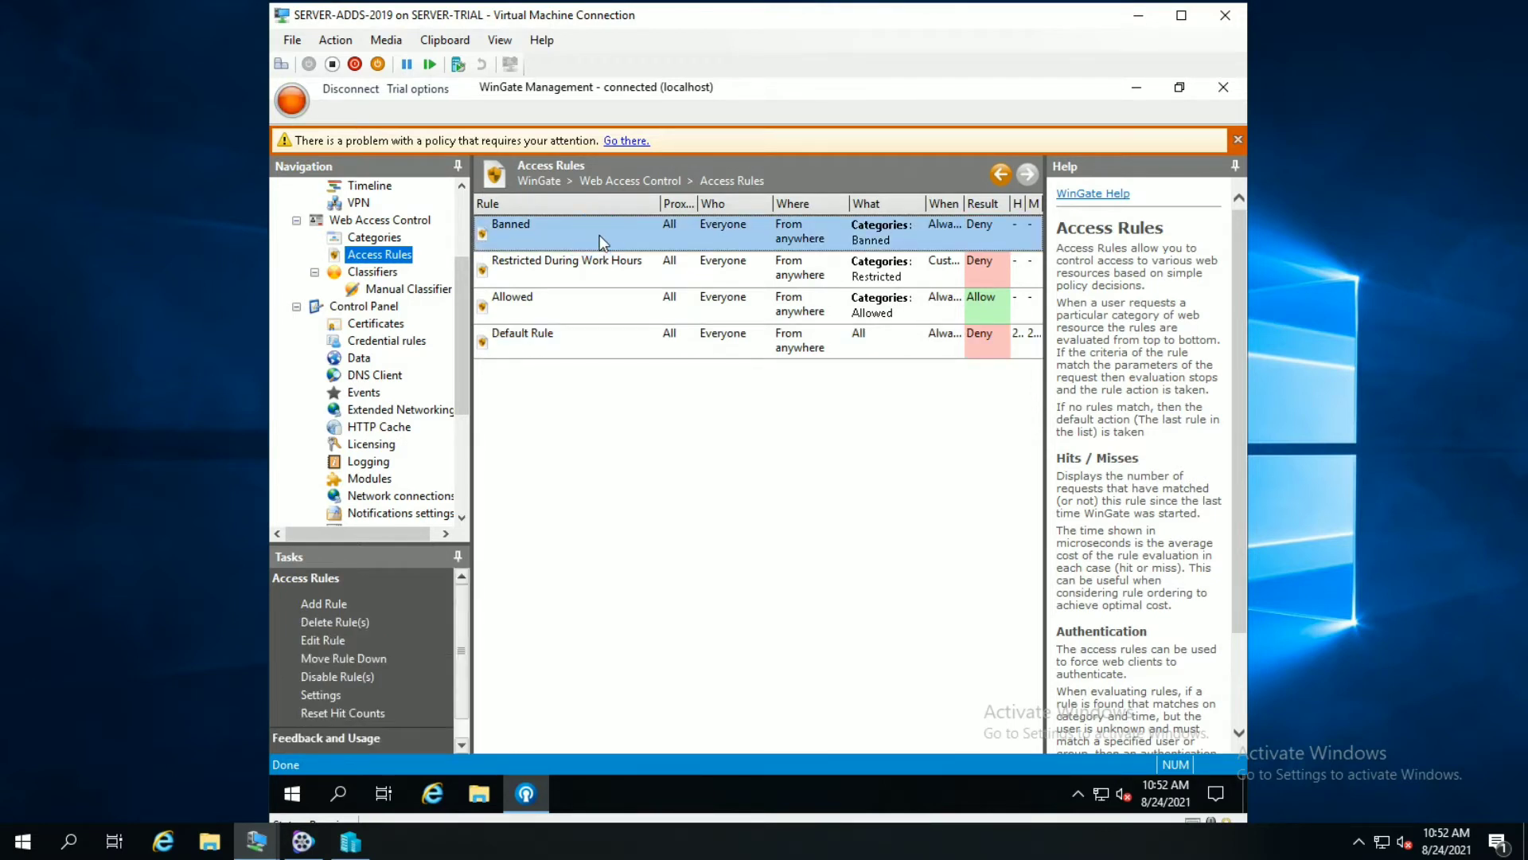
right_click(599, 236)
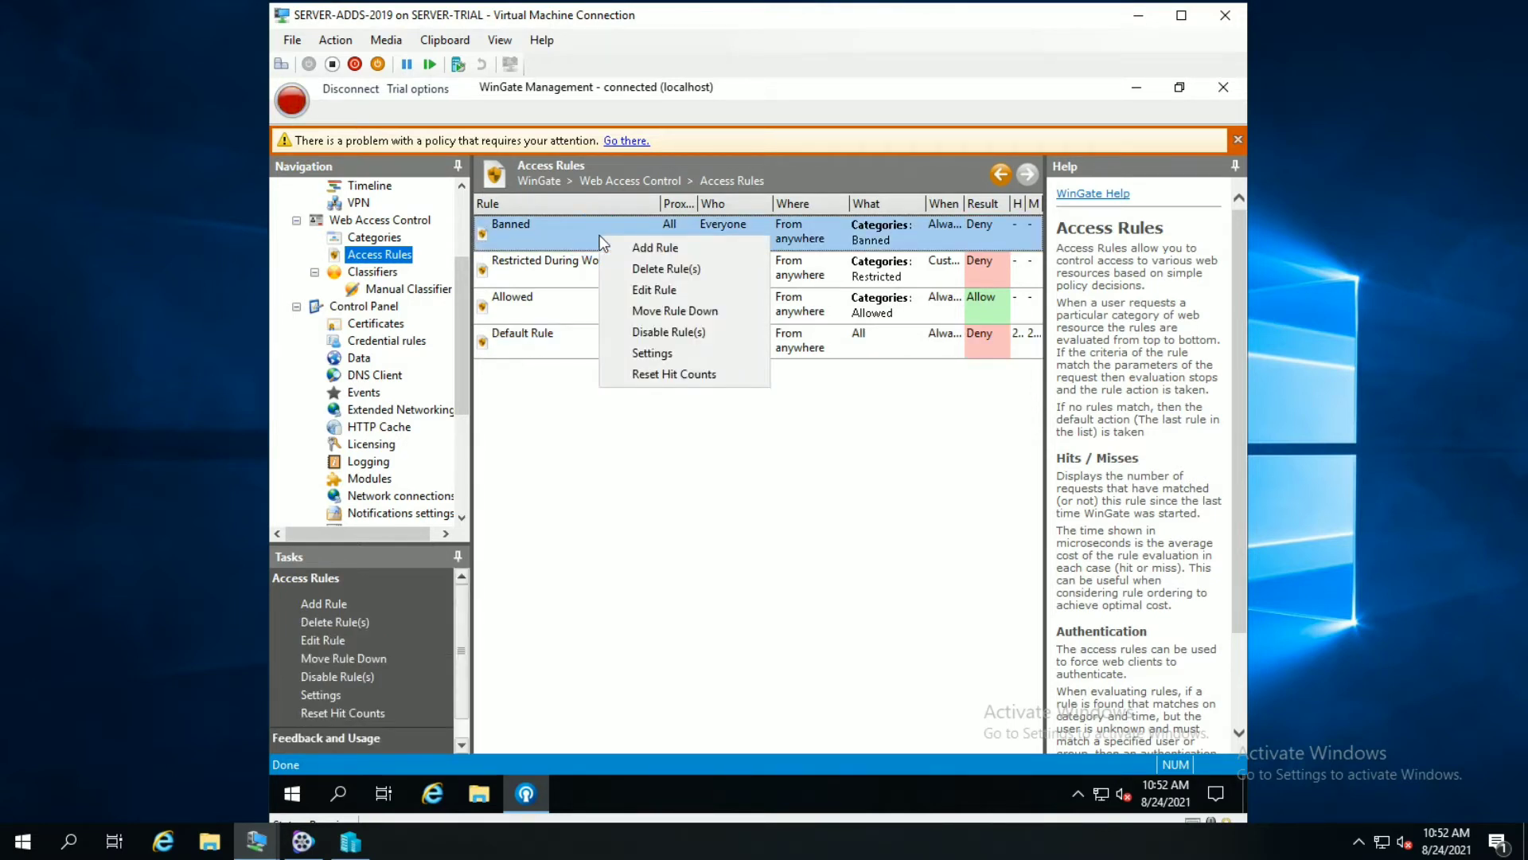
click(667, 332)
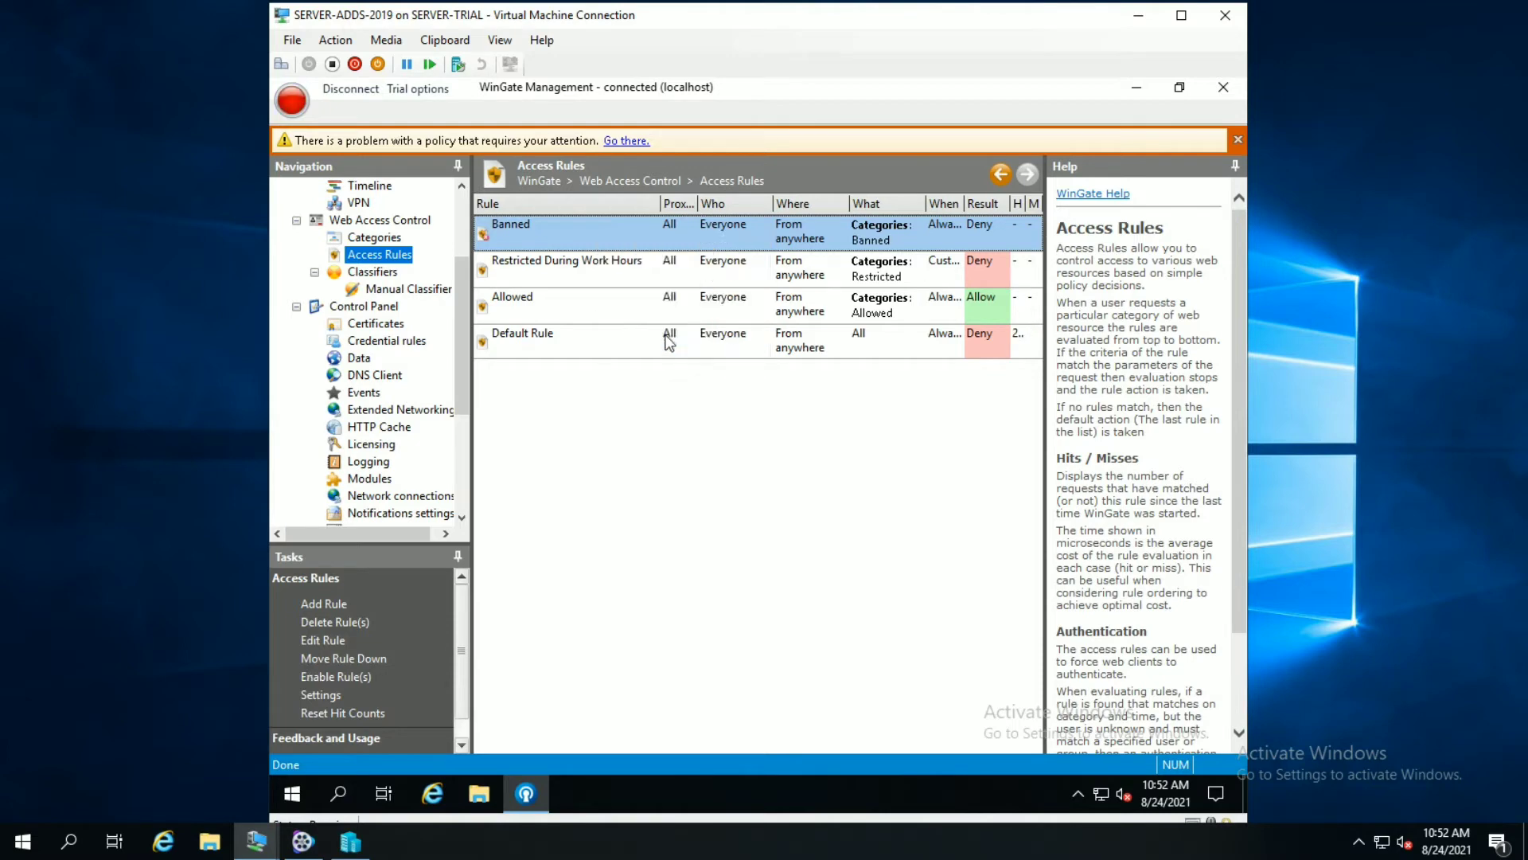
click(641, 270)
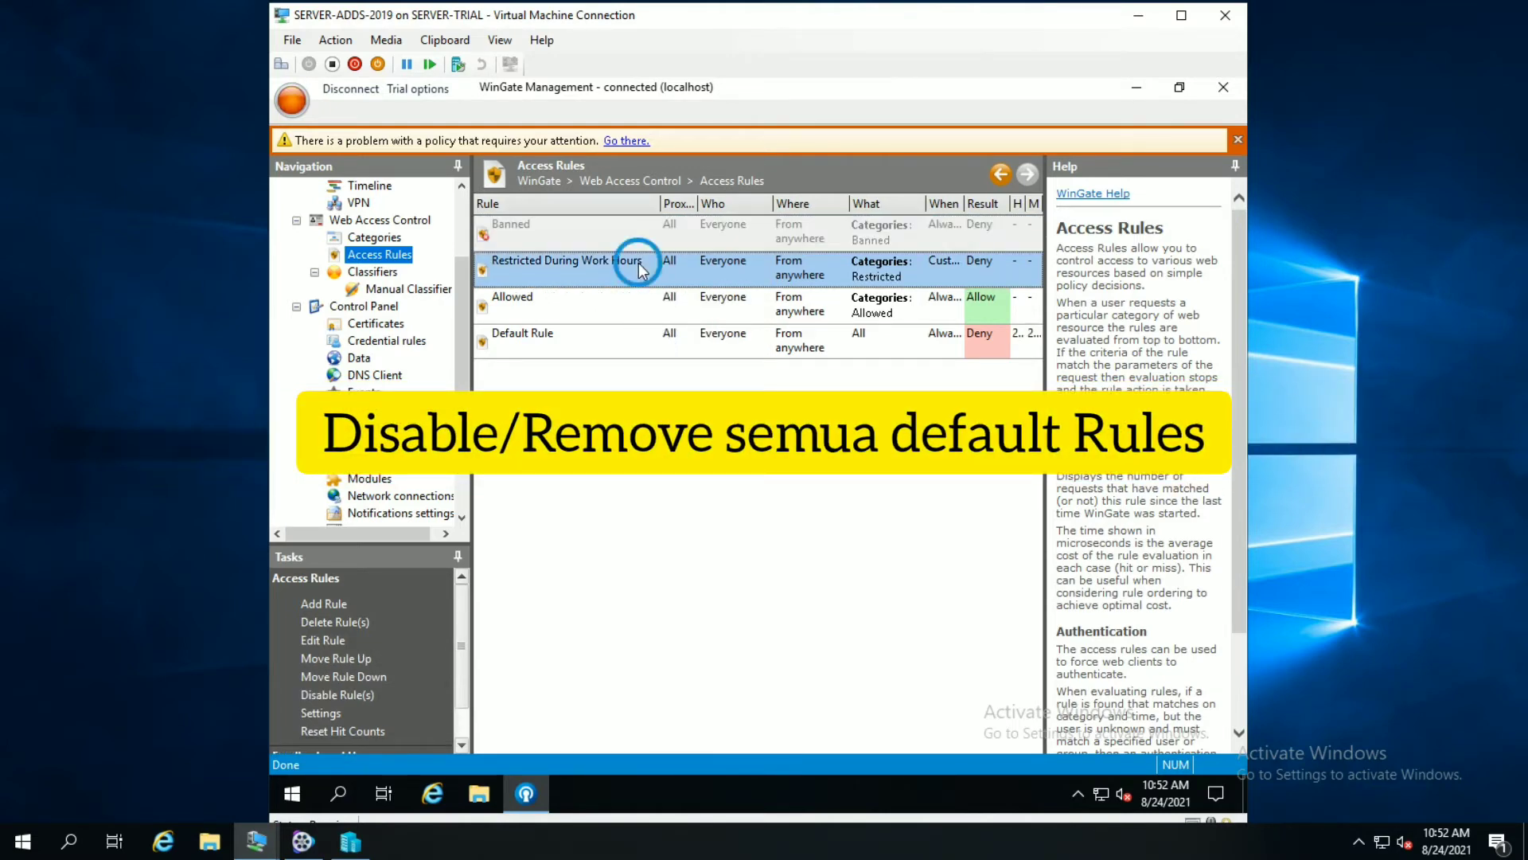
right_click(638, 263)
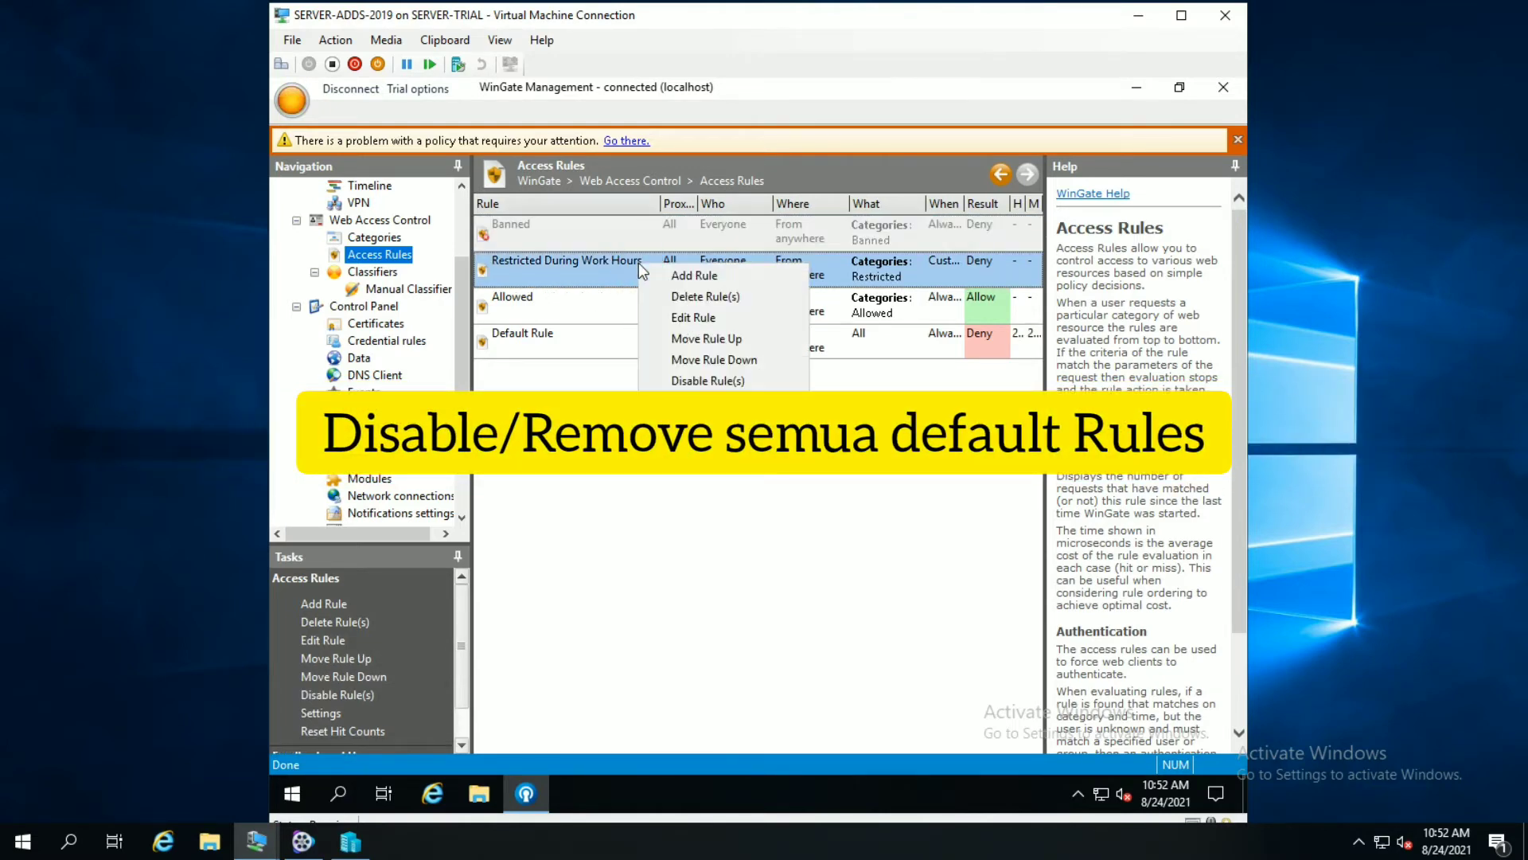
click(683, 379)
click(594, 294)
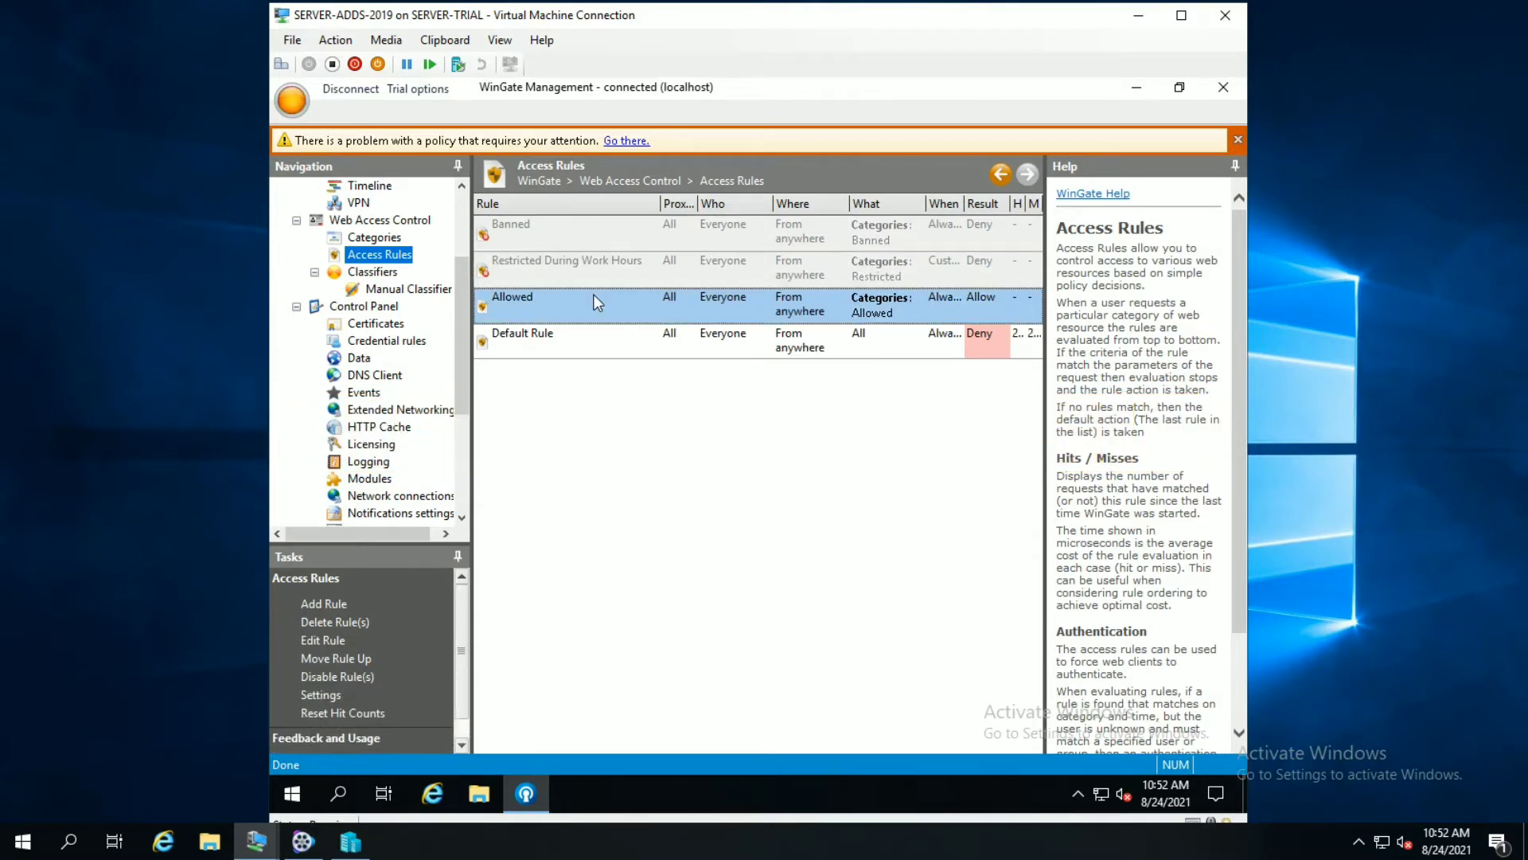
right_click(594, 294)
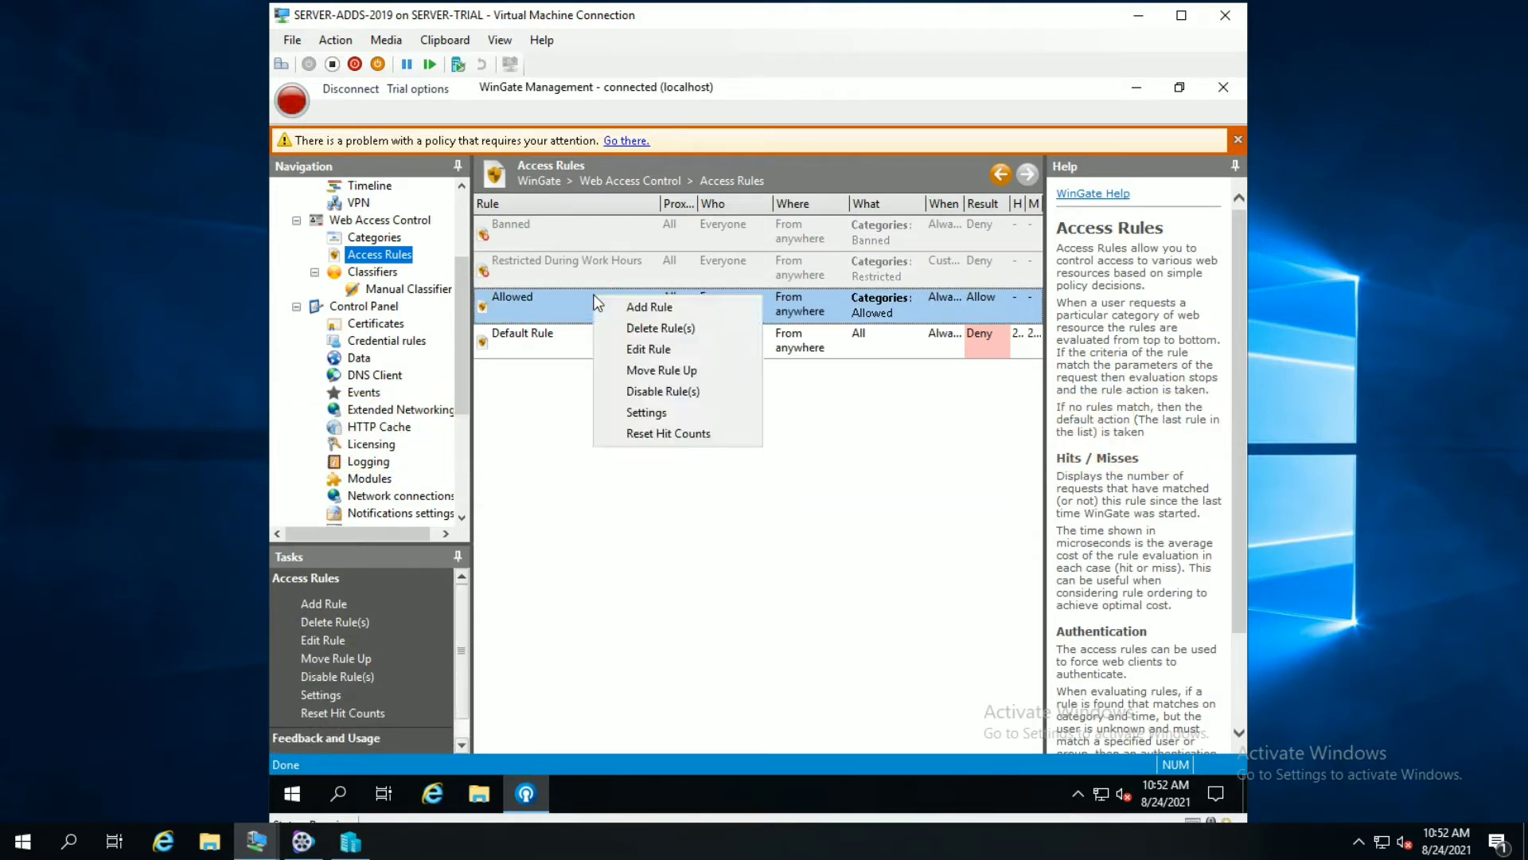
click(658, 390)
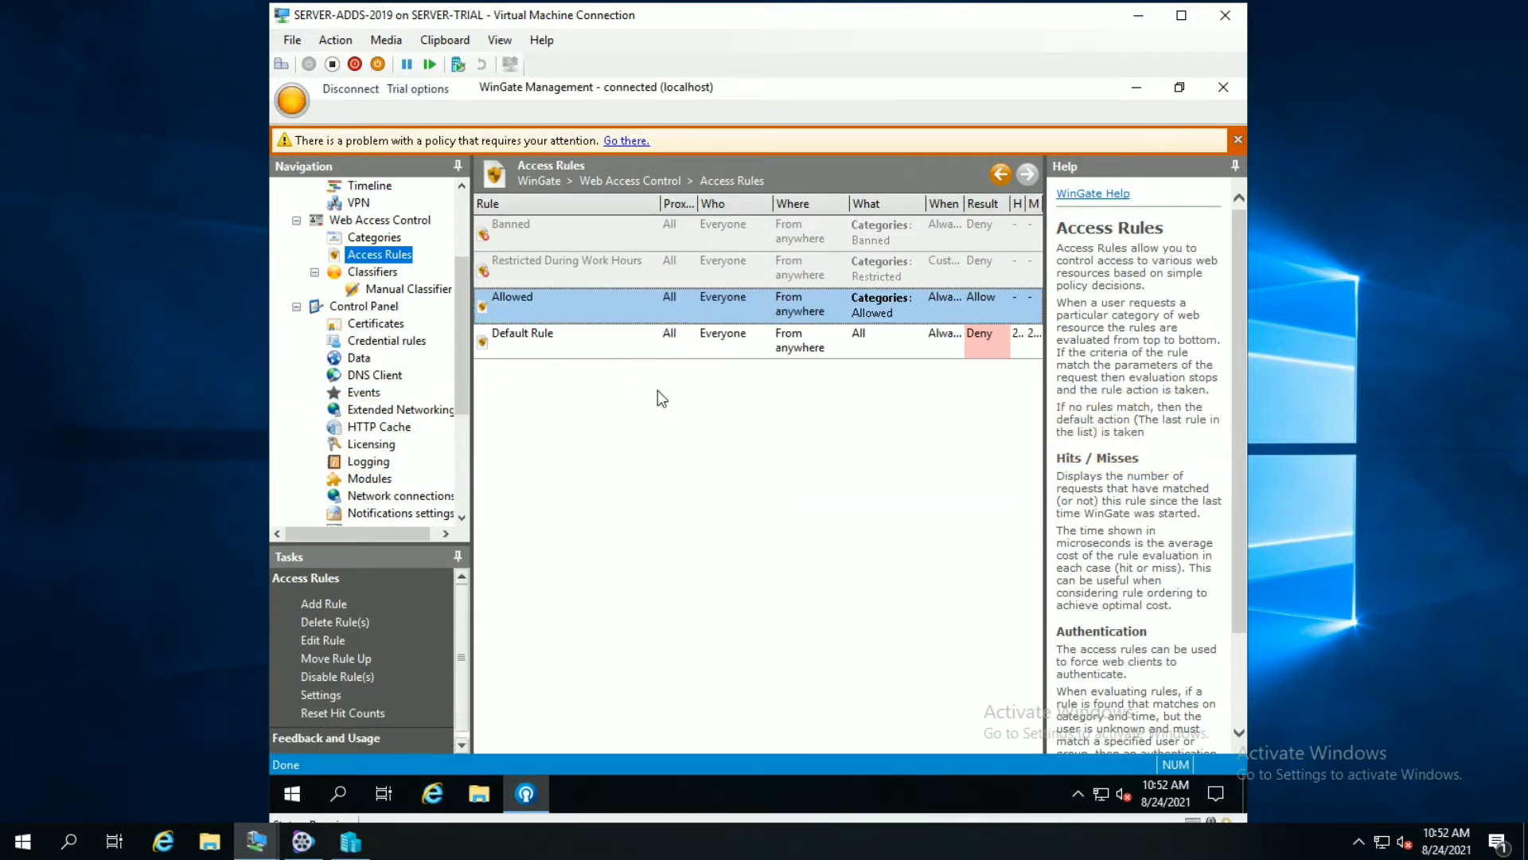
- Choose Deny access and show BlockPage as the Default Rule's result and accept its properties
click(533, 344)
right_click(533, 344)
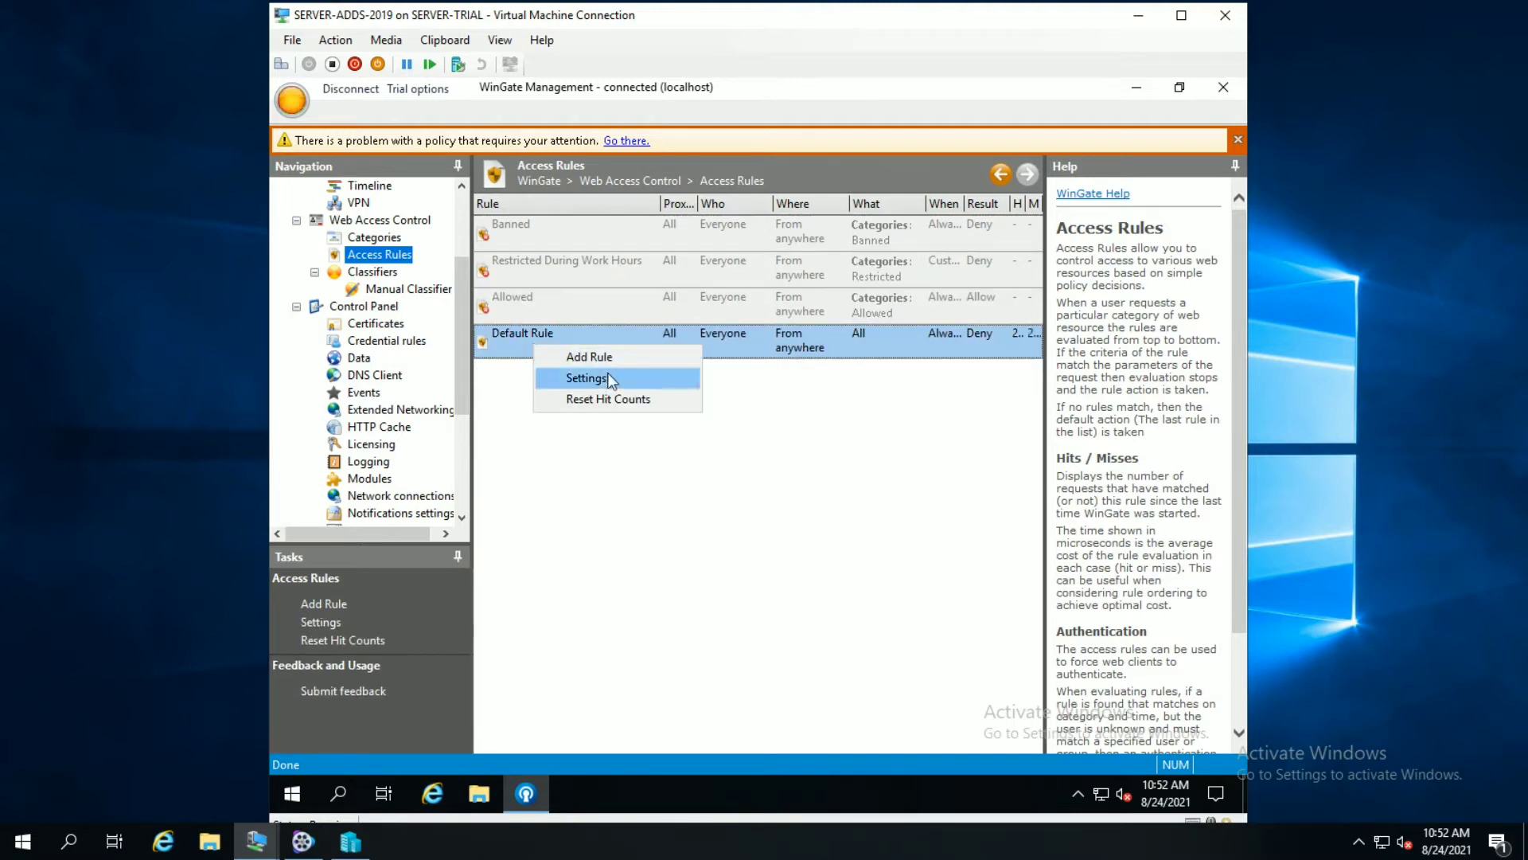
click(746, 352)
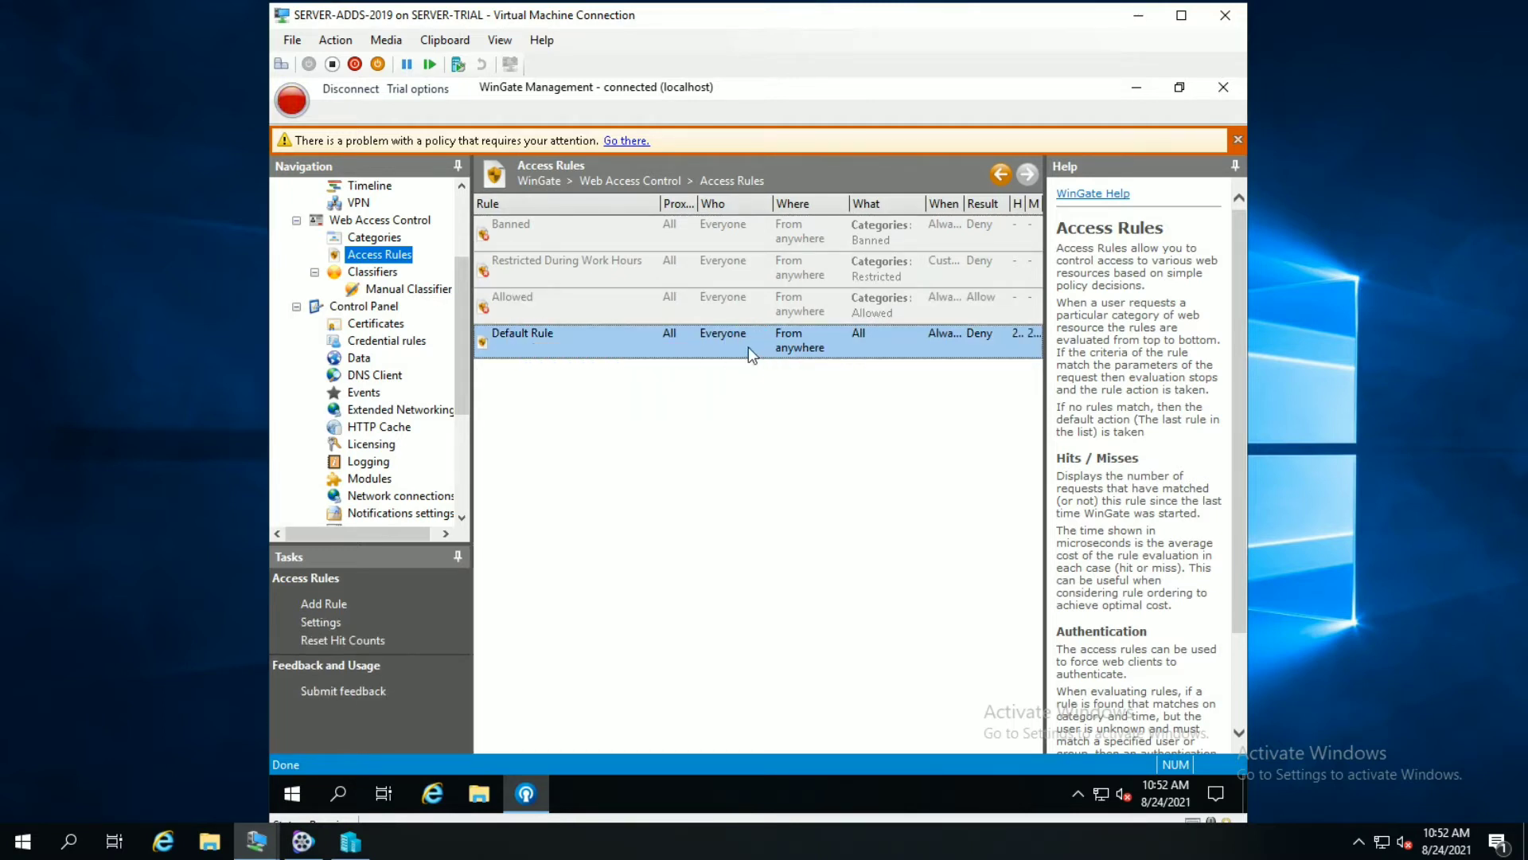
double_click(555, 340)
click(637, 422)
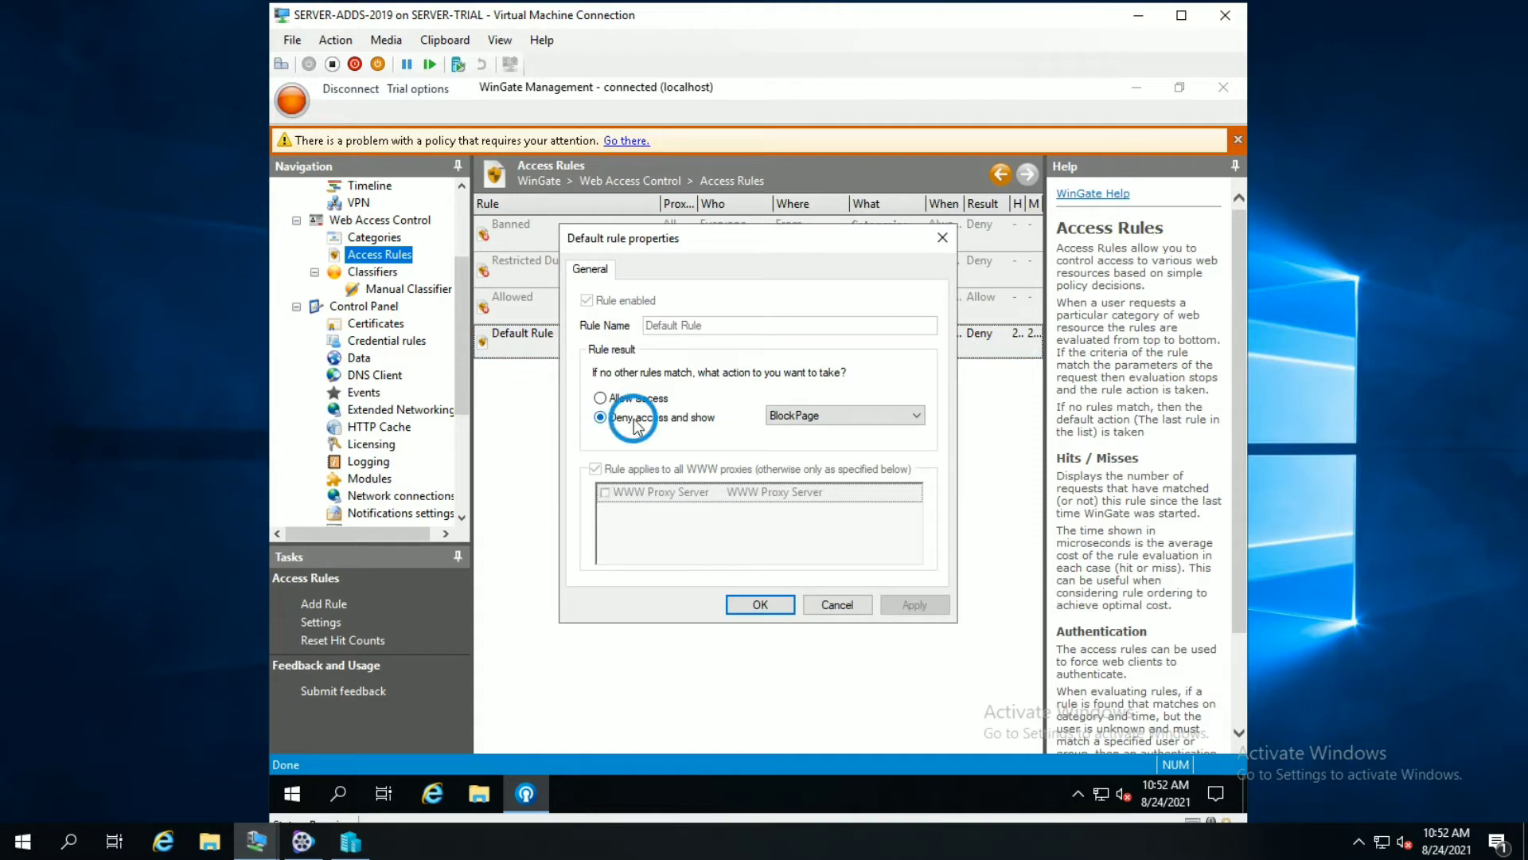
click(759, 604)
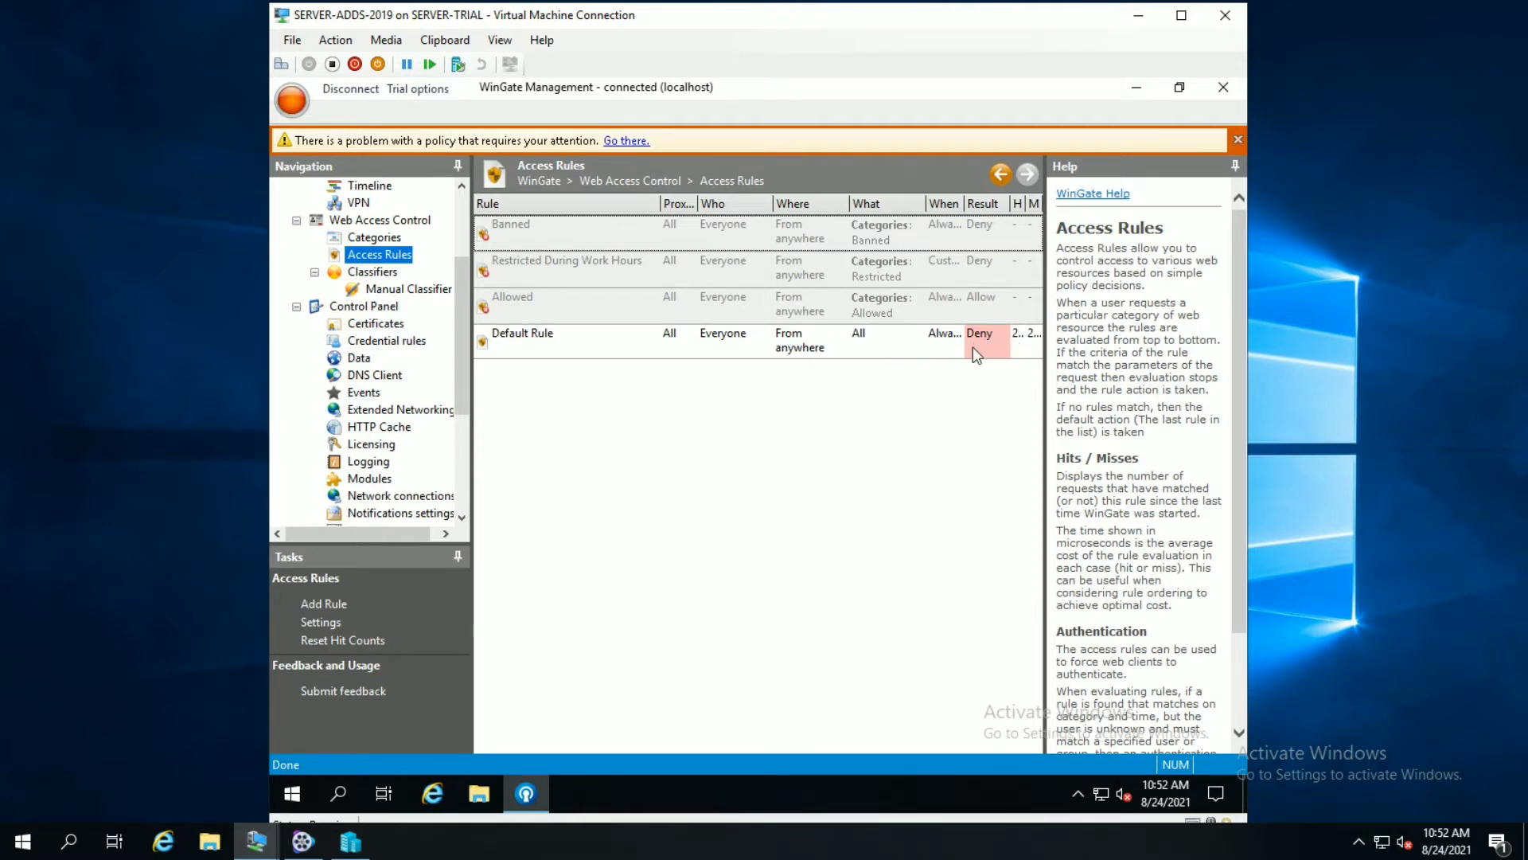
- Start a new access rule and select its placeholder name for replacement
right_click(552, 428)
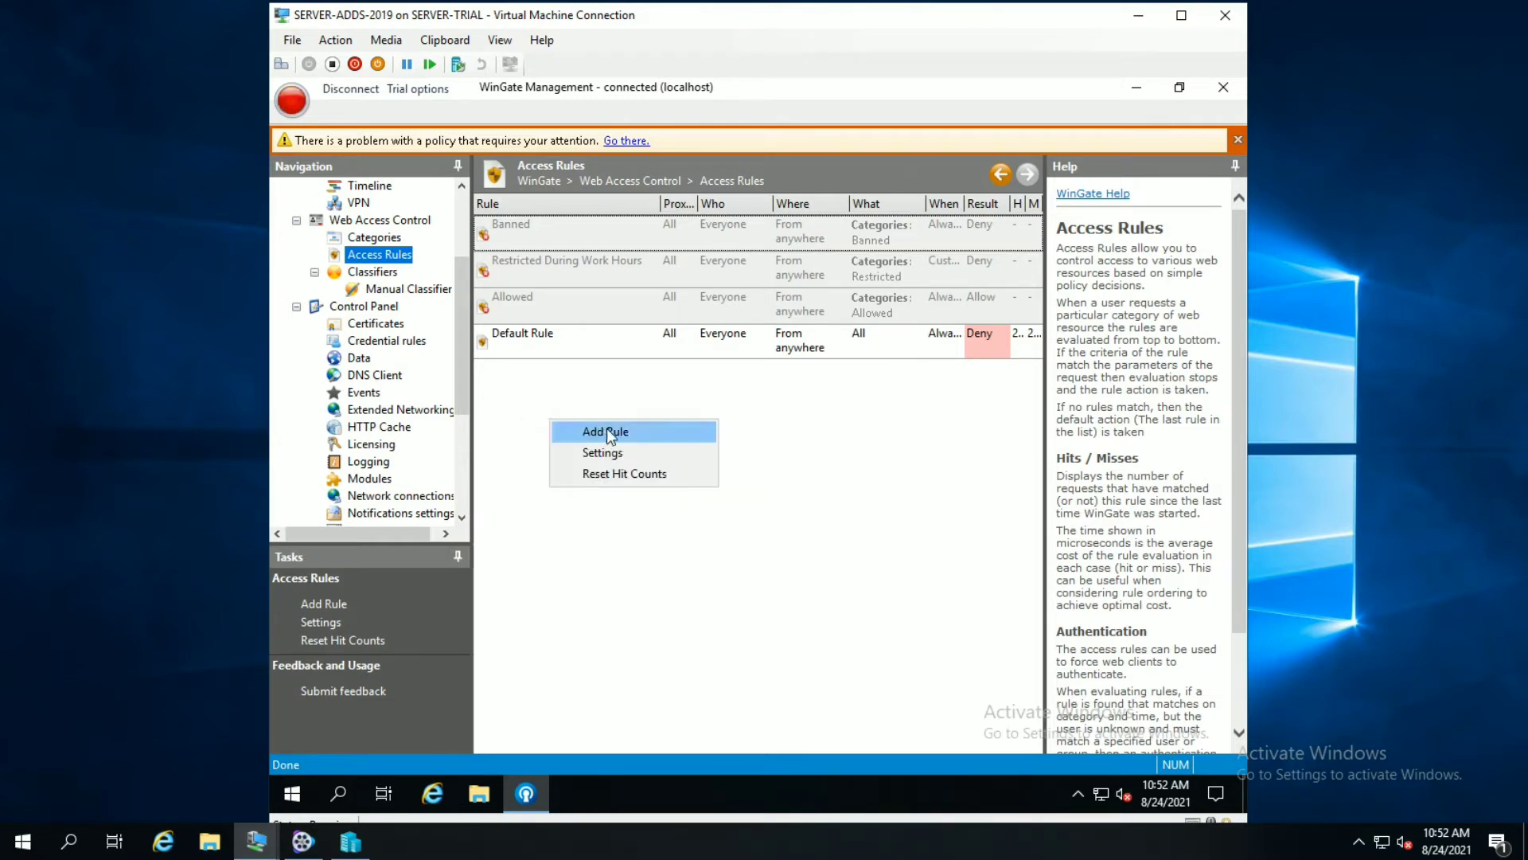
click(685, 438)
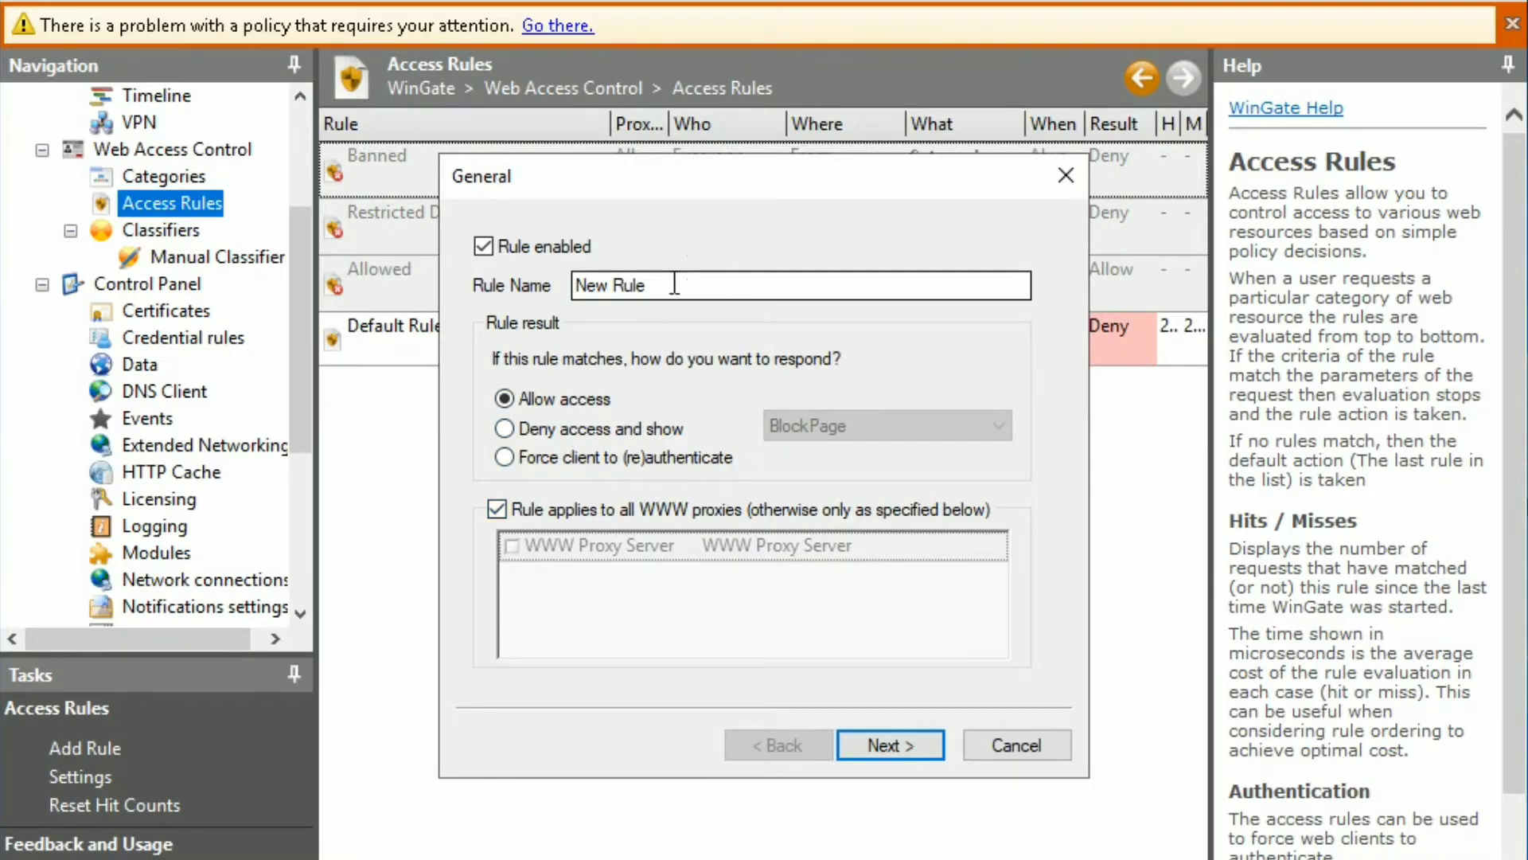
drag(674, 284, 573, 285)
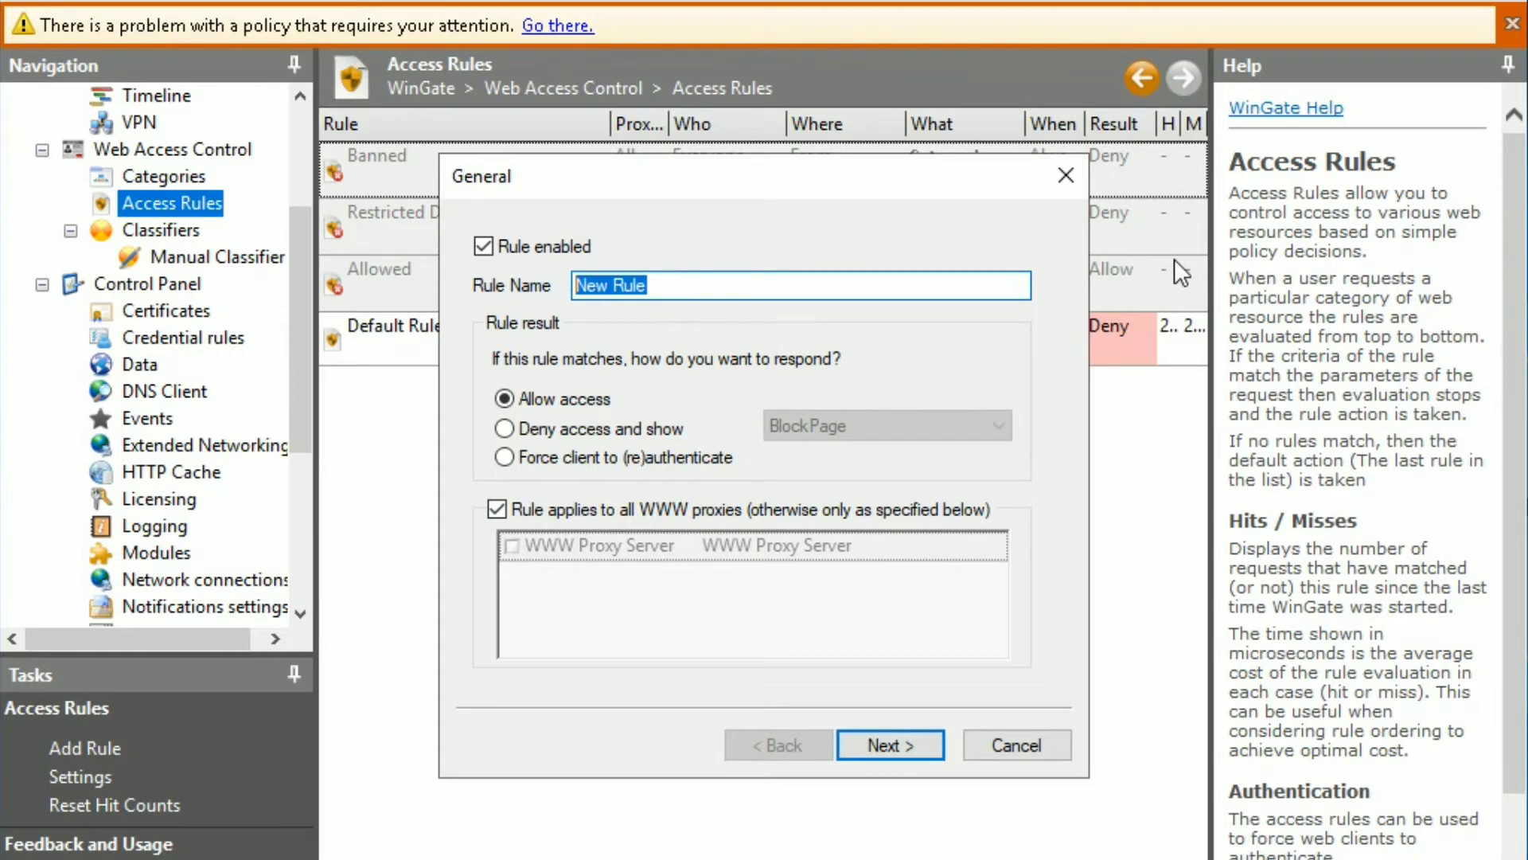
text(User)
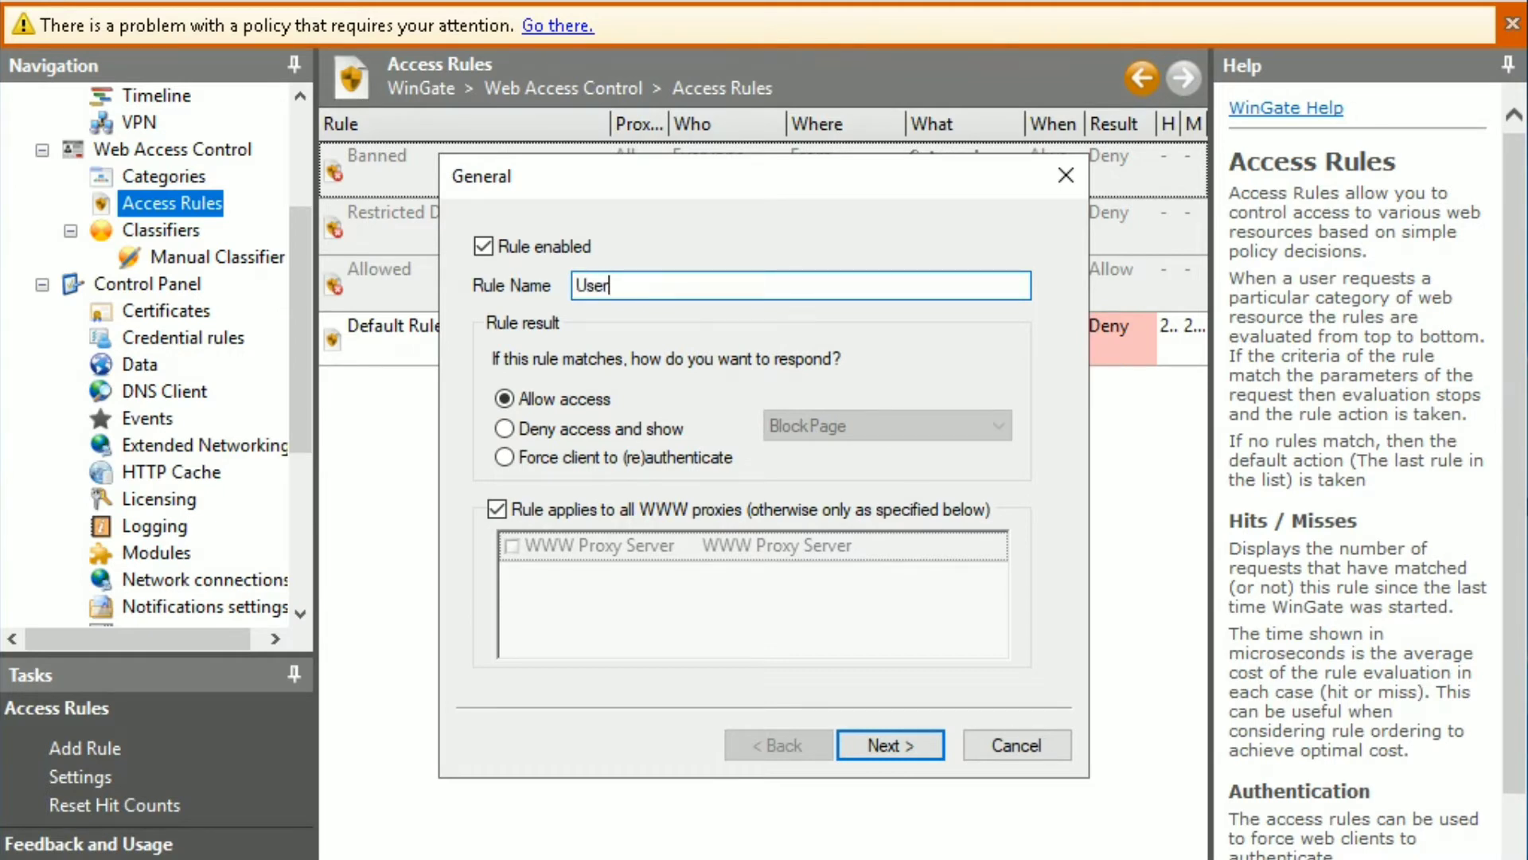
text(-)
key(BackSpace)
key(BackSpace)
key(BackSpace)
key(BackSpace)
key(BackSpace)
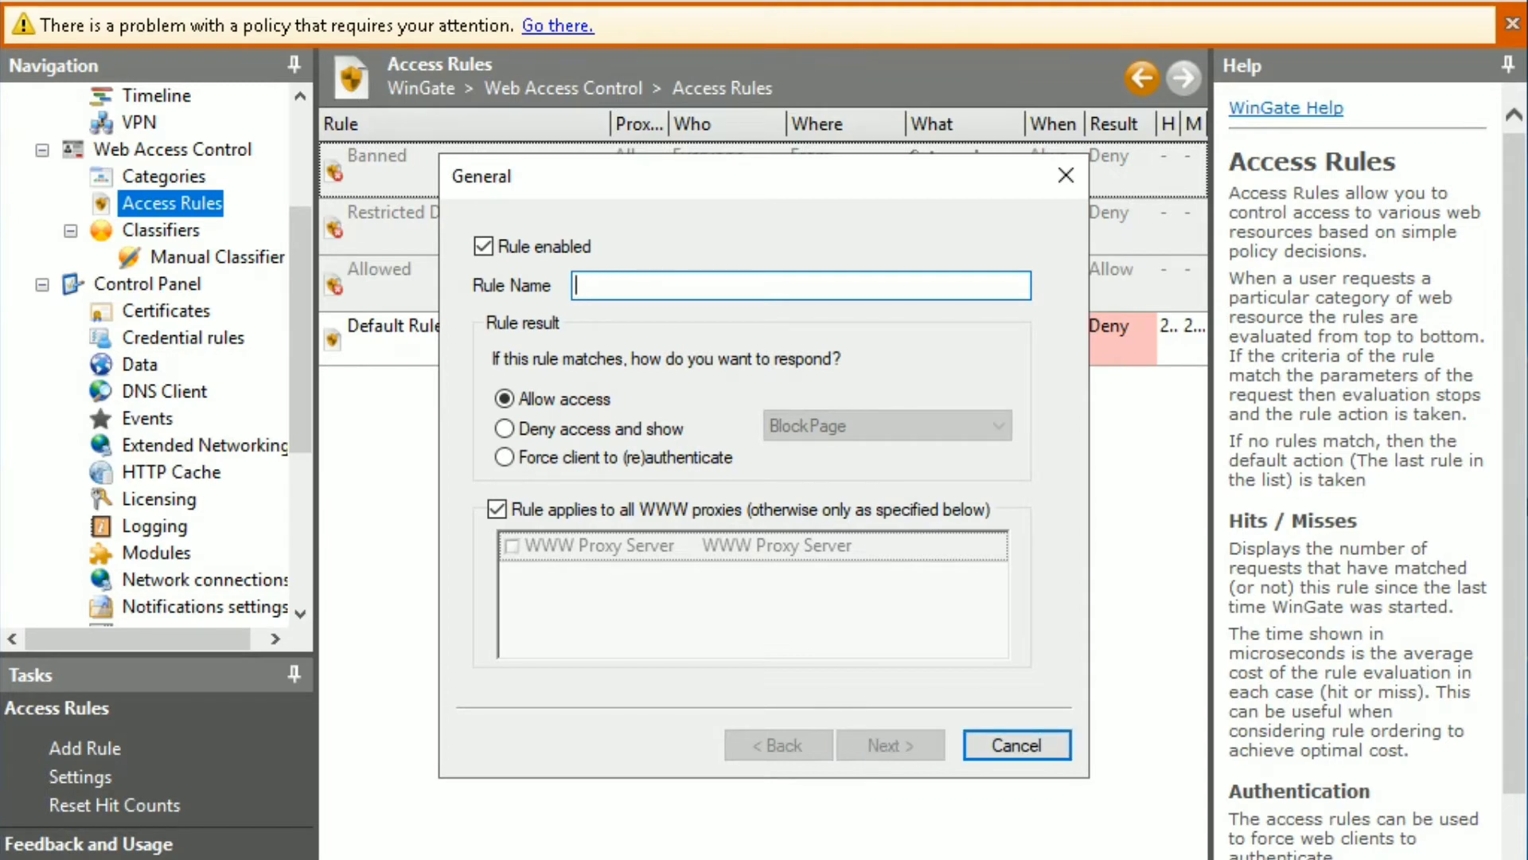
- Name the new rule All Akses with Allow access as its result and continue to the Who page
text(All )
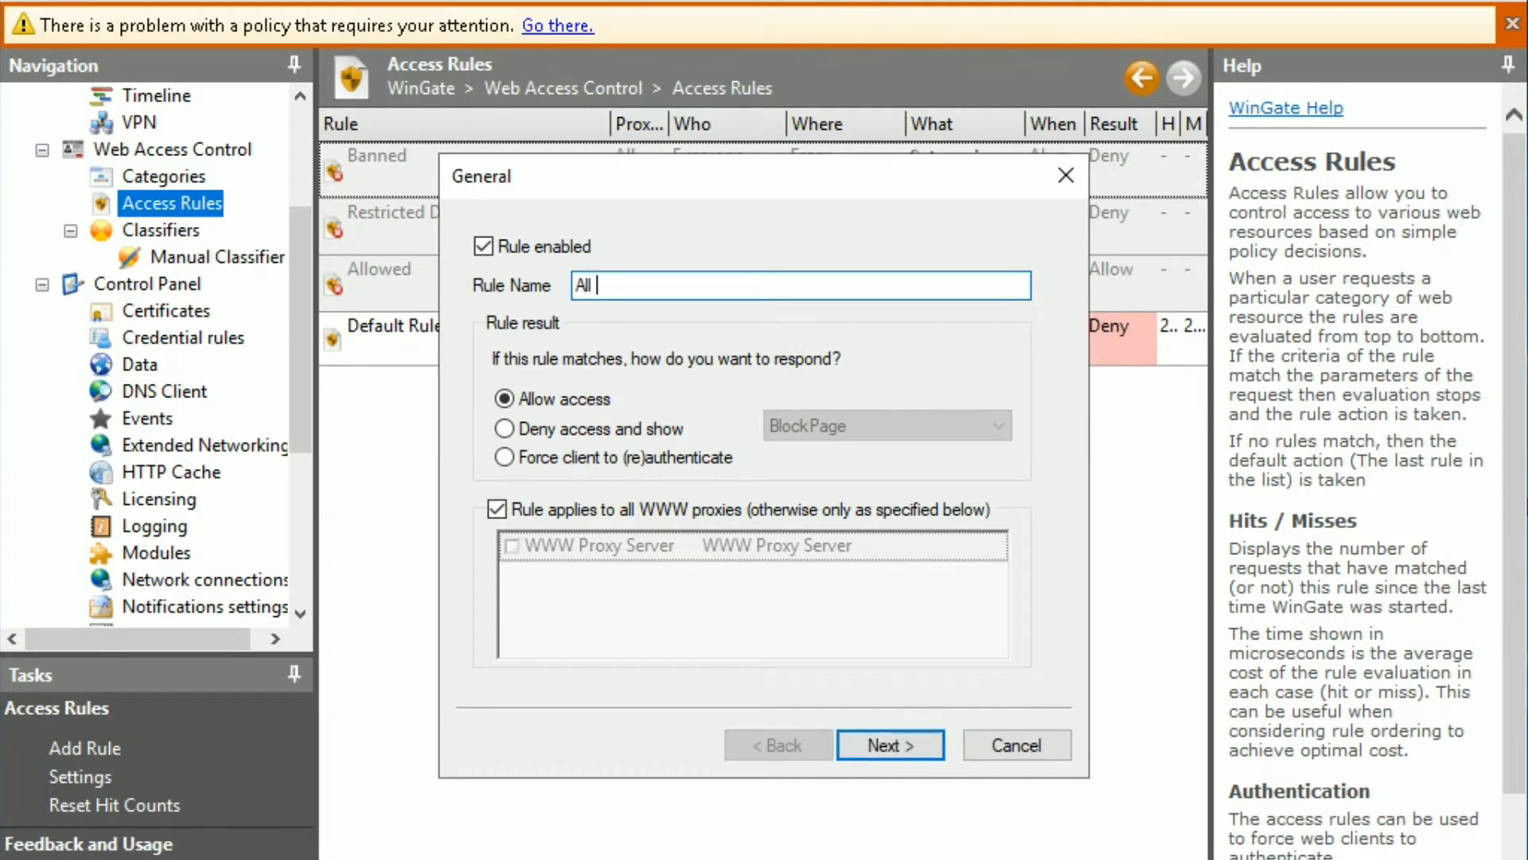
text(Akses)
click(592, 402)
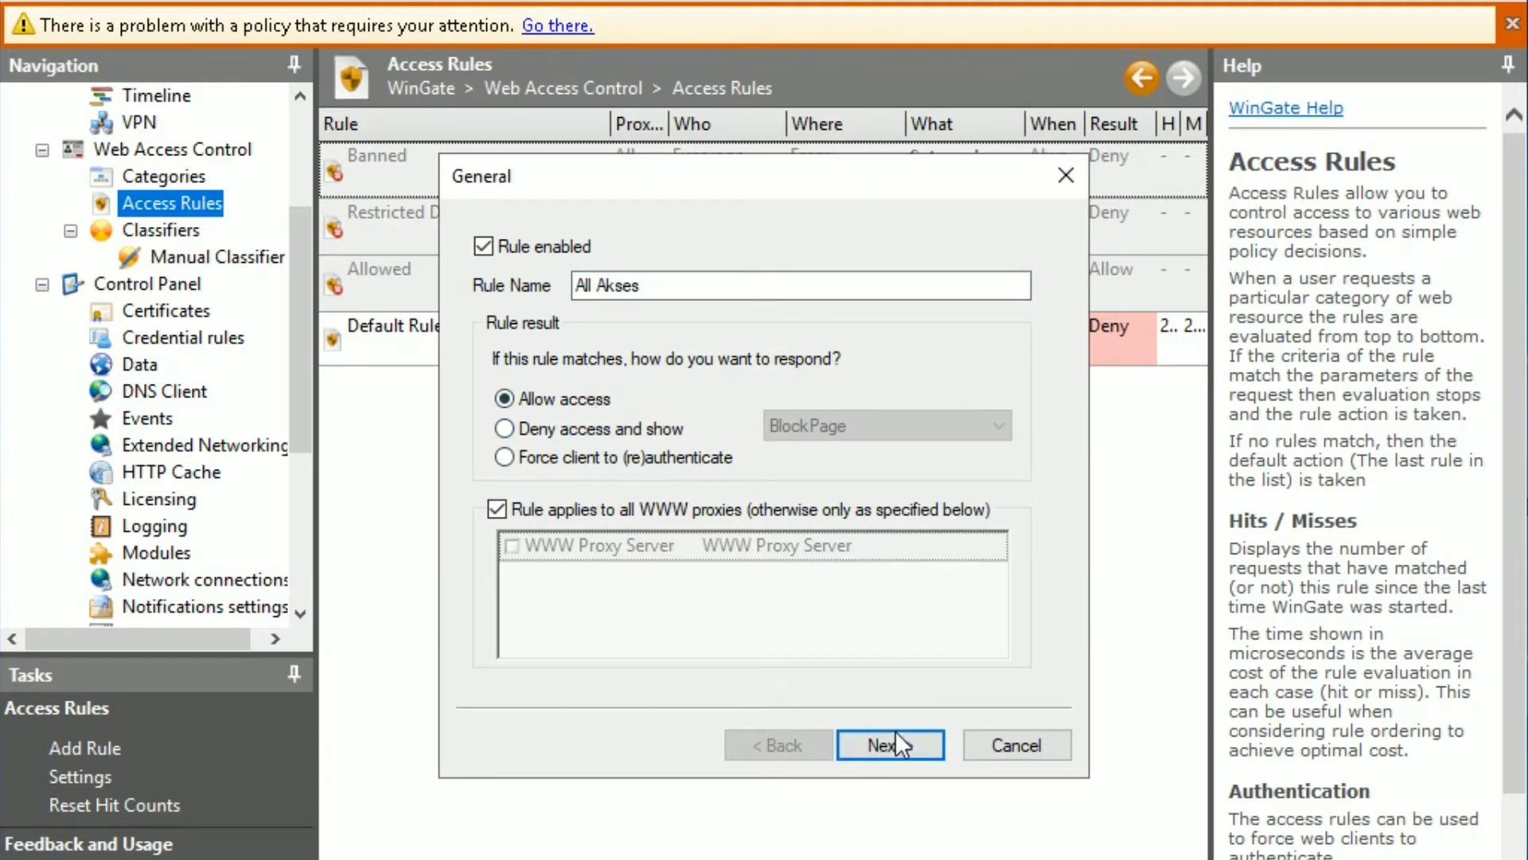
click(913, 748)
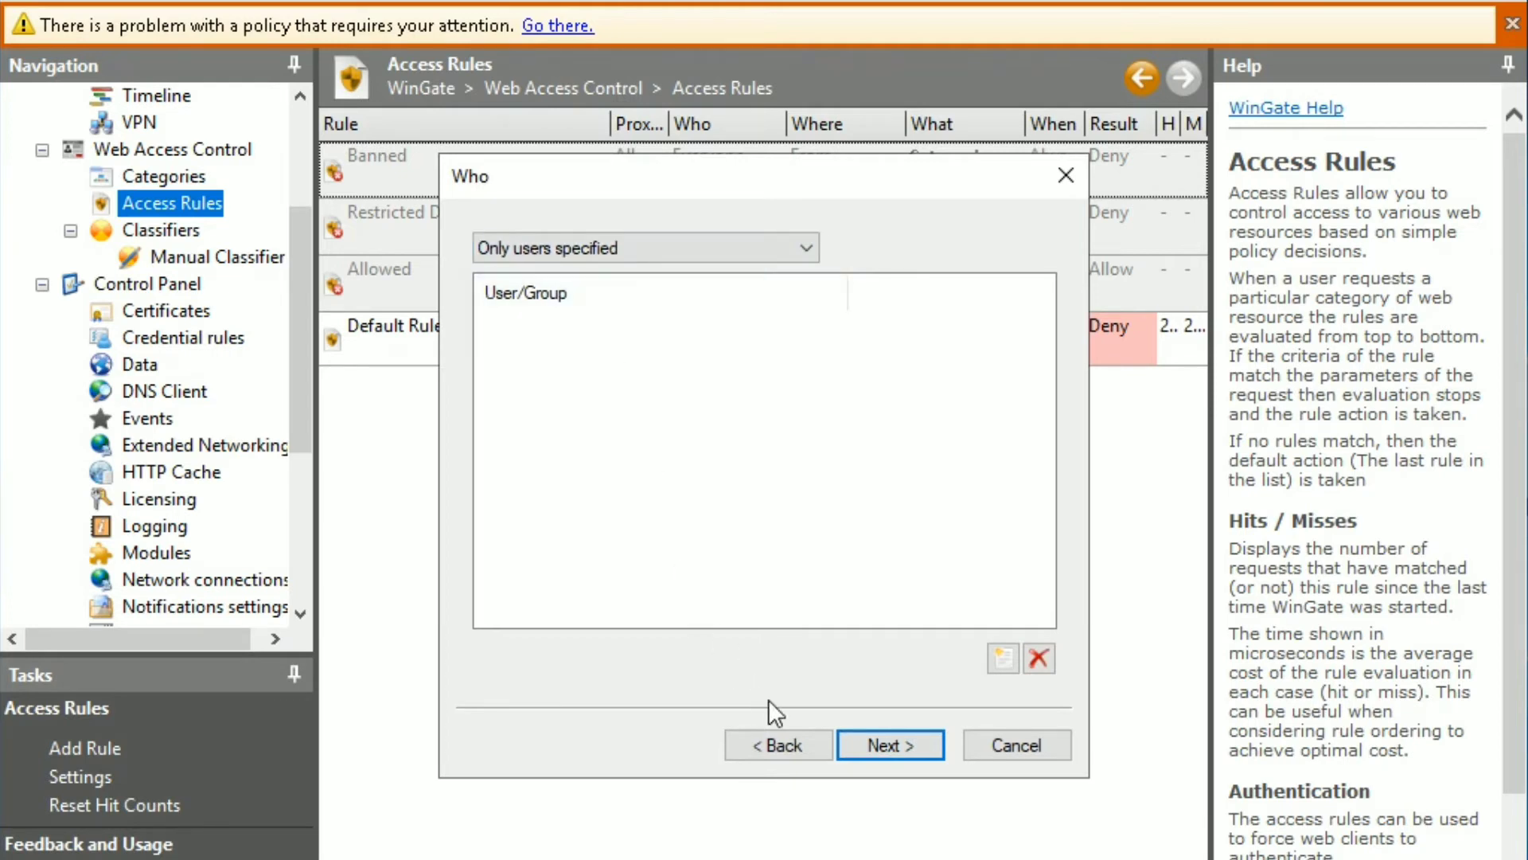
- Search the directory for user* and add the user it account to the All Akses rule's specified users
click(998, 668)
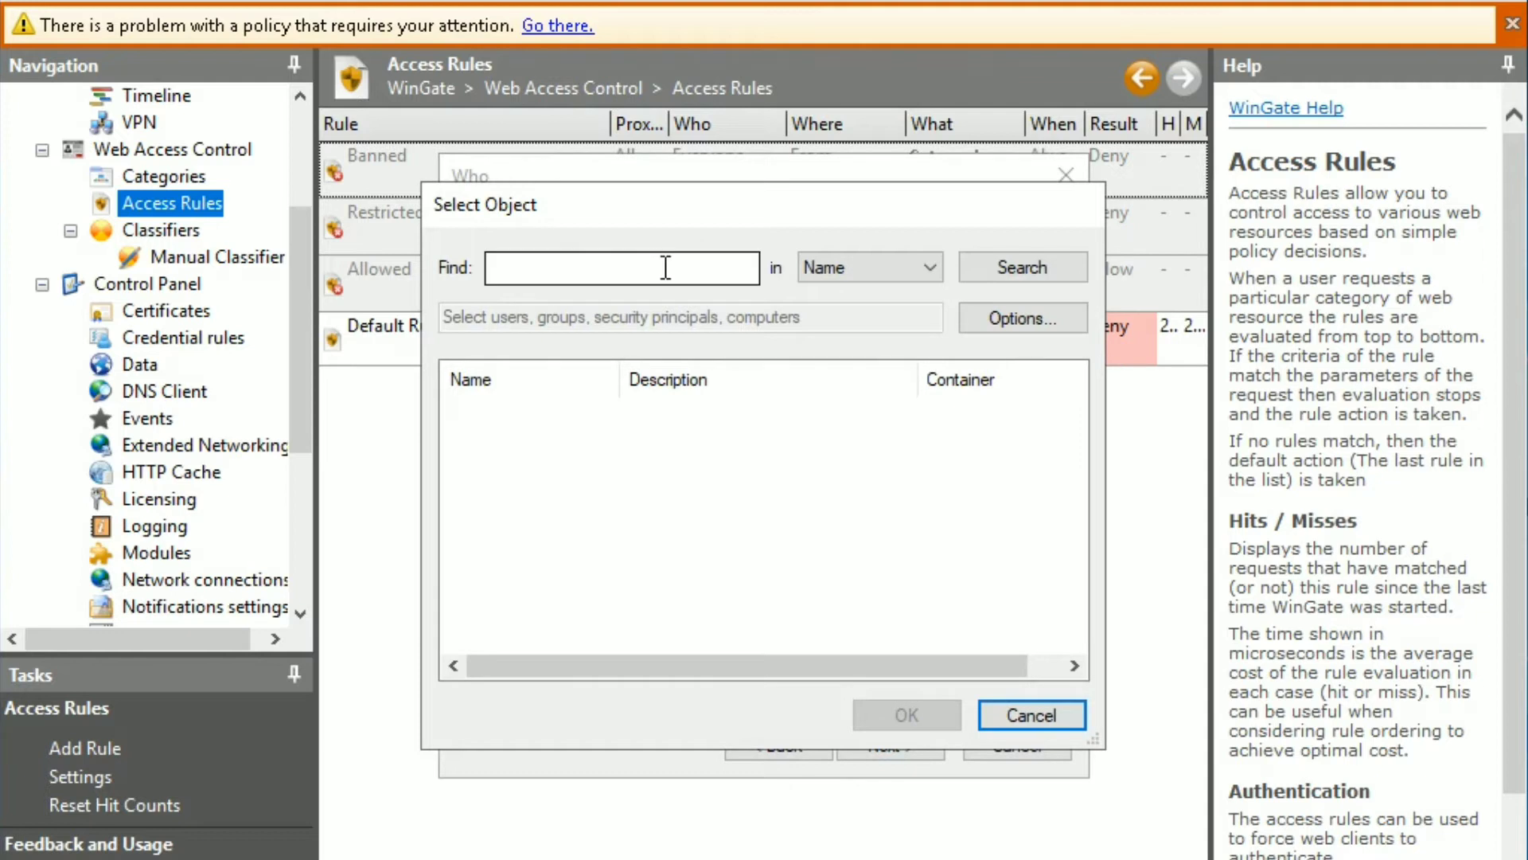
click(666, 268)
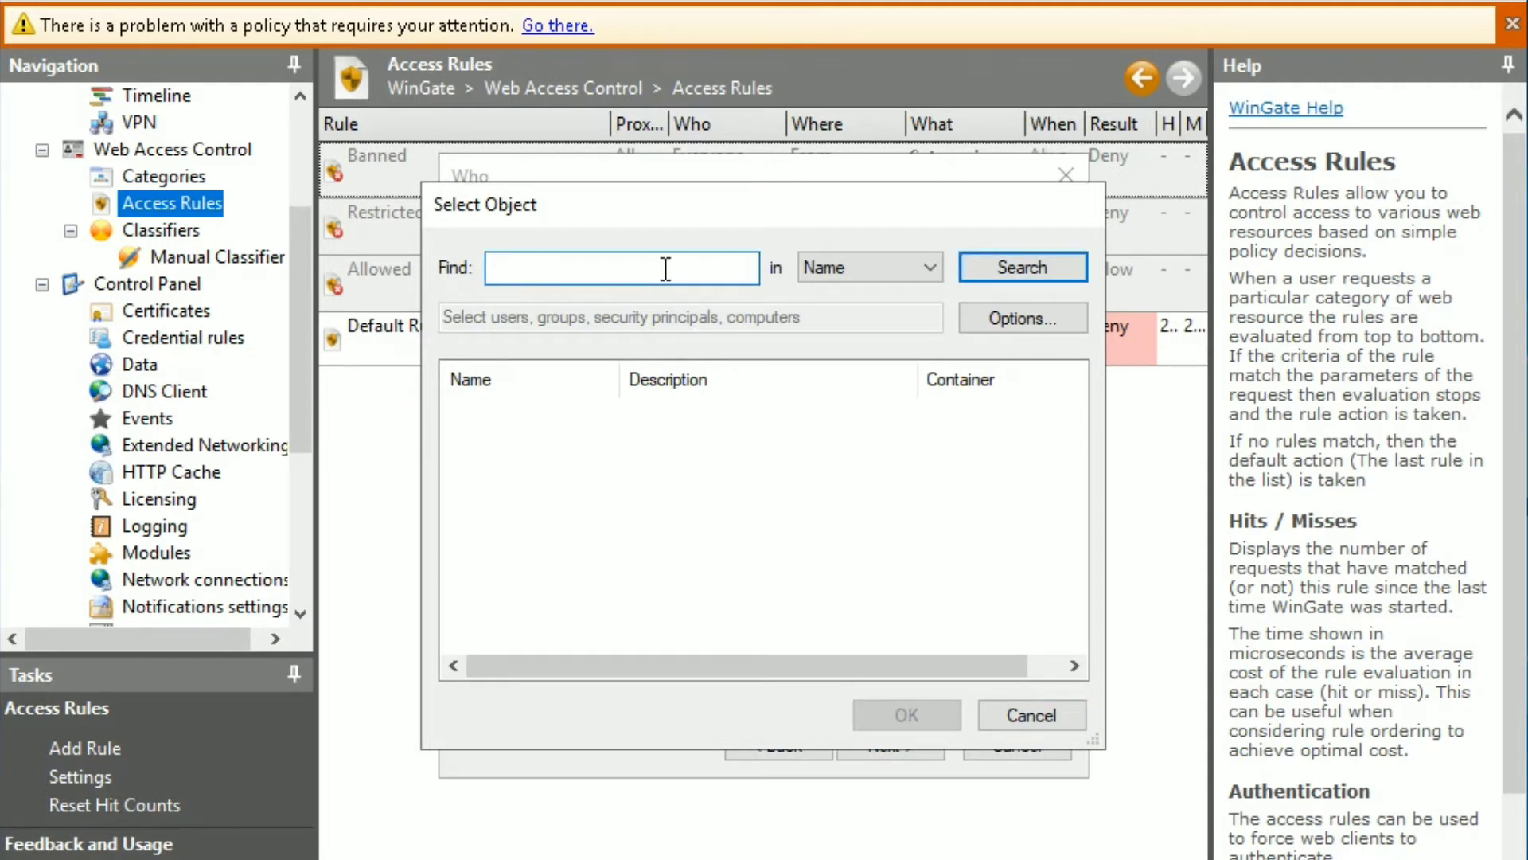
text(us)
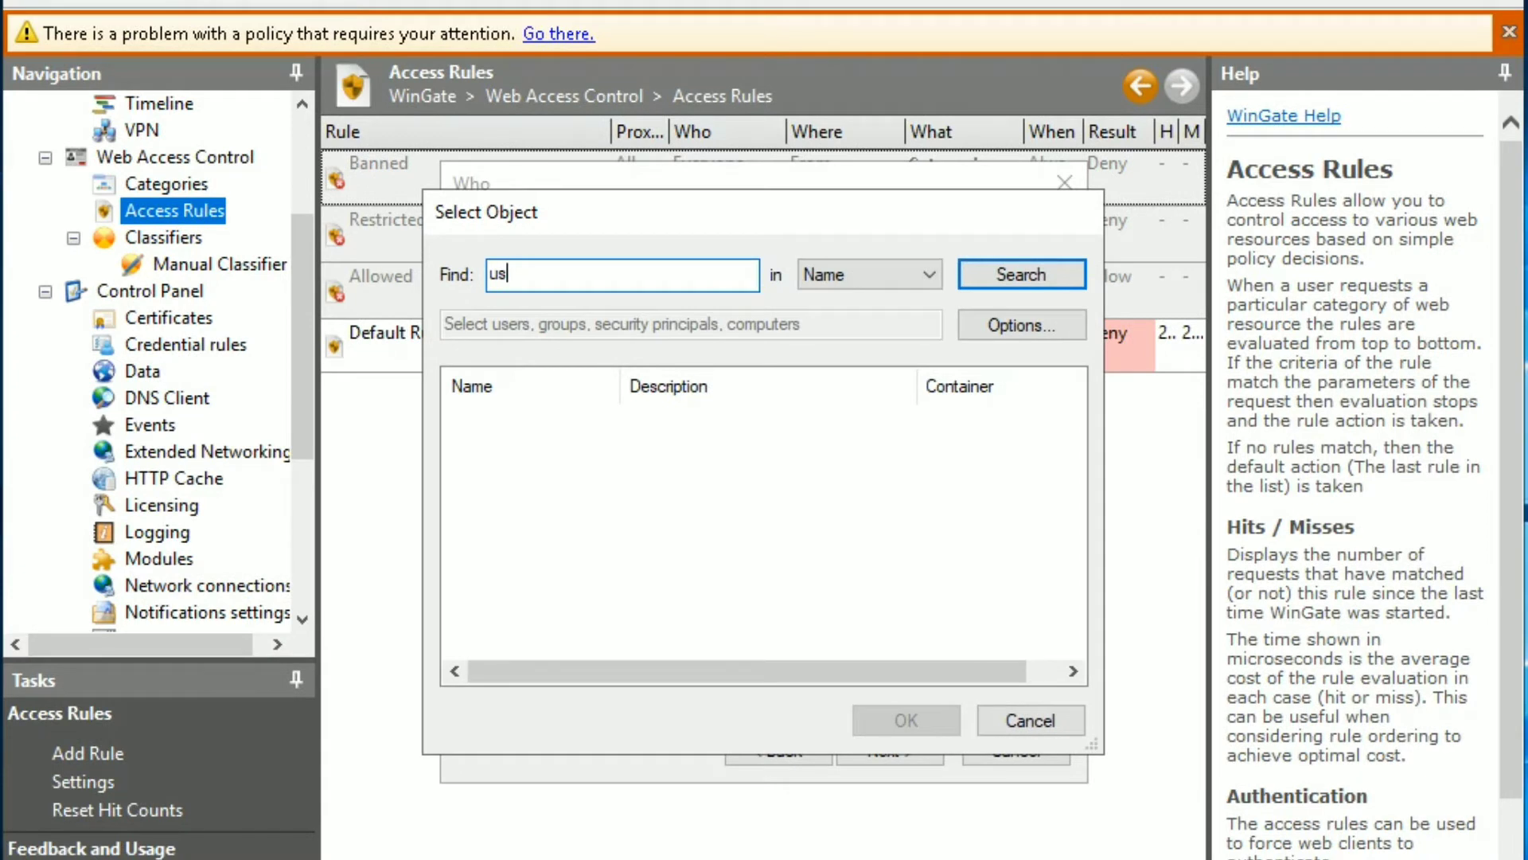
text(er*)
key(Return)
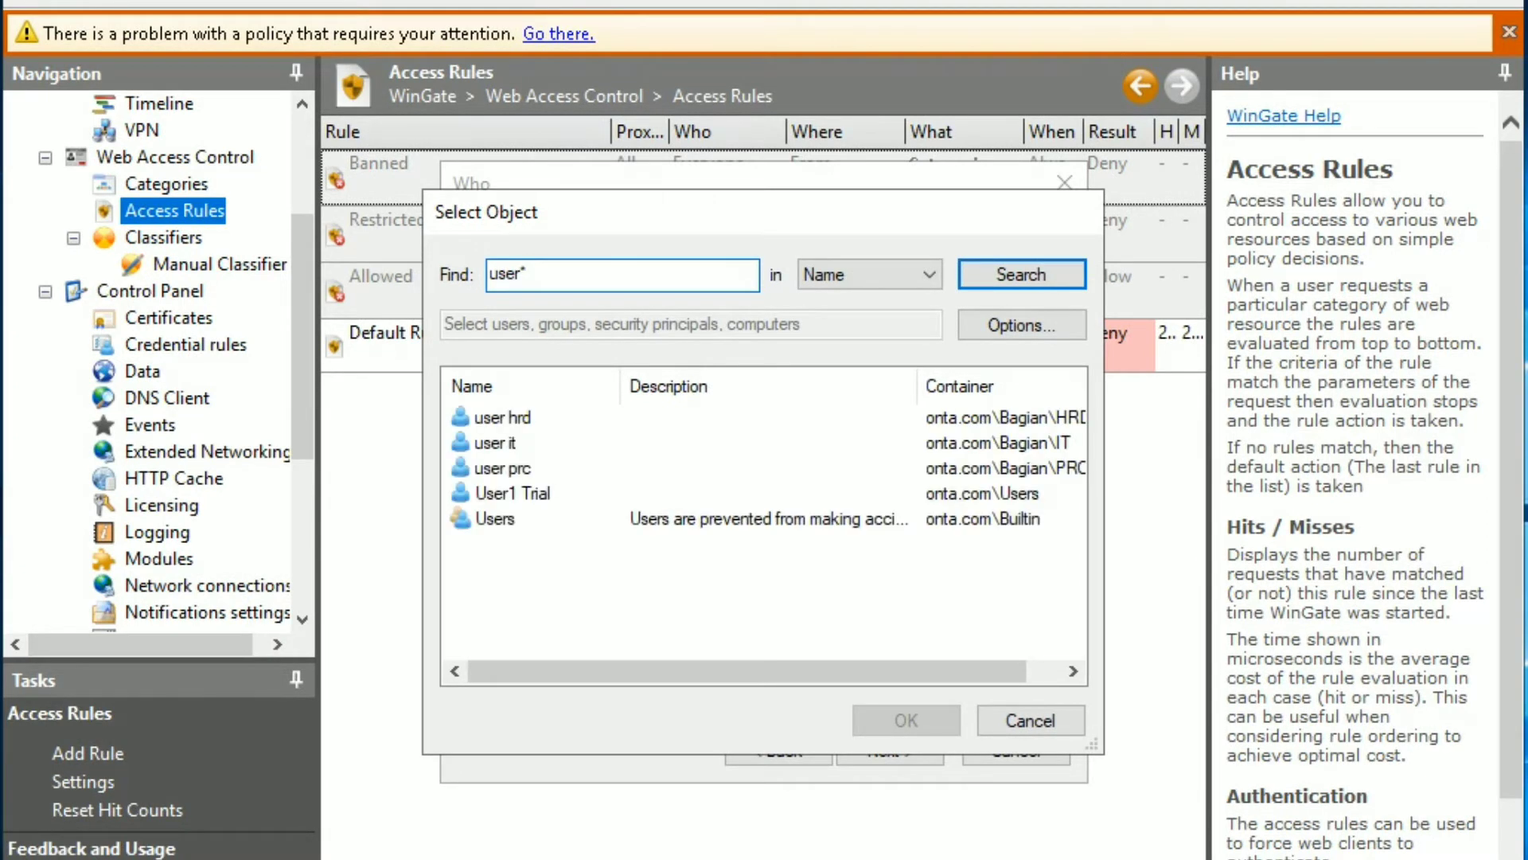
click(557, 419)
click(567, 437)
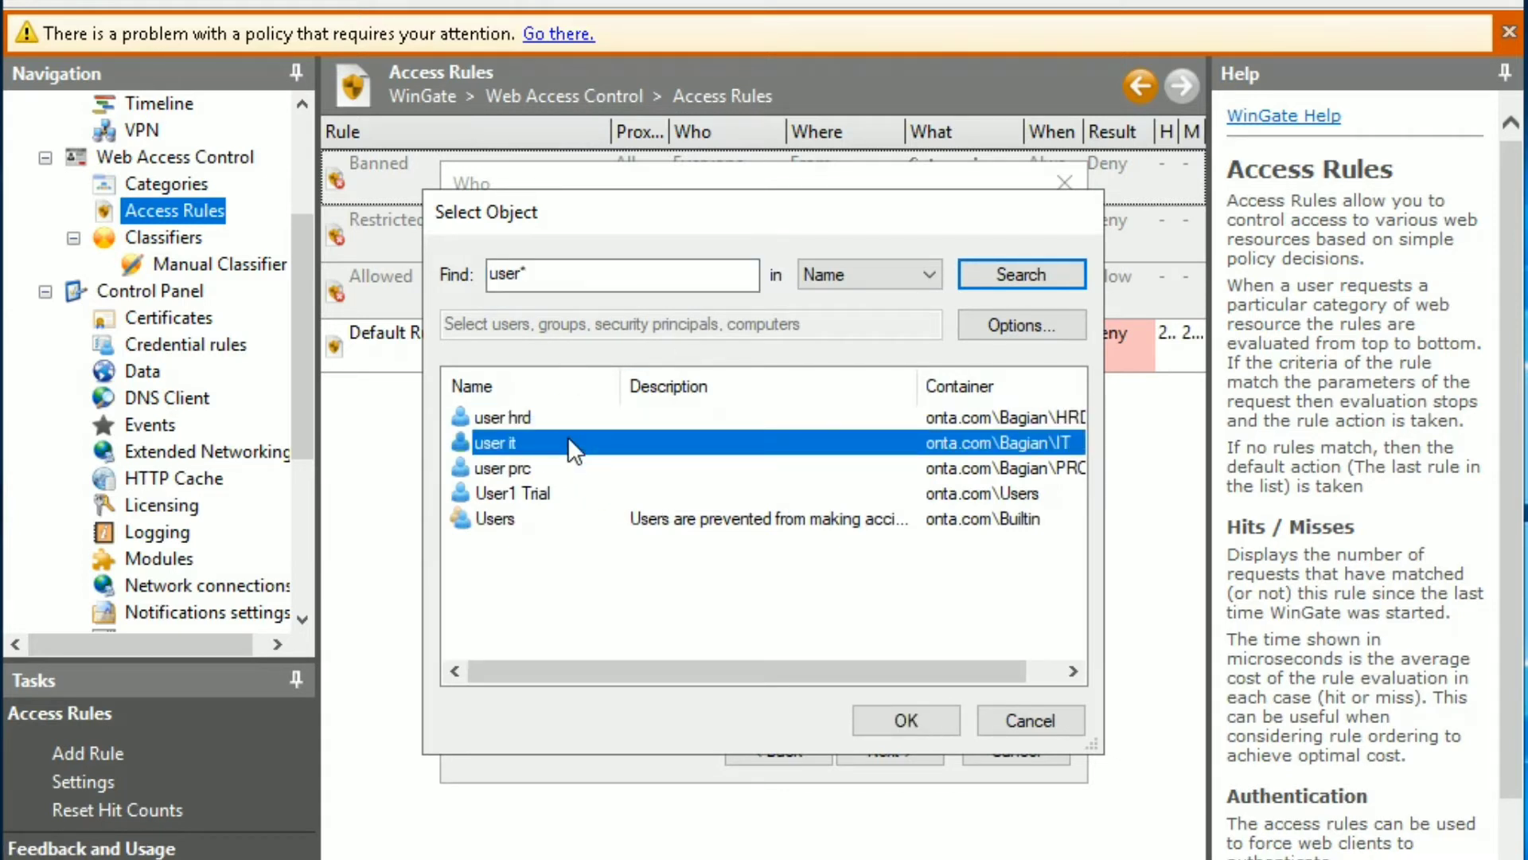
click(569, 465)
click(575, 492)
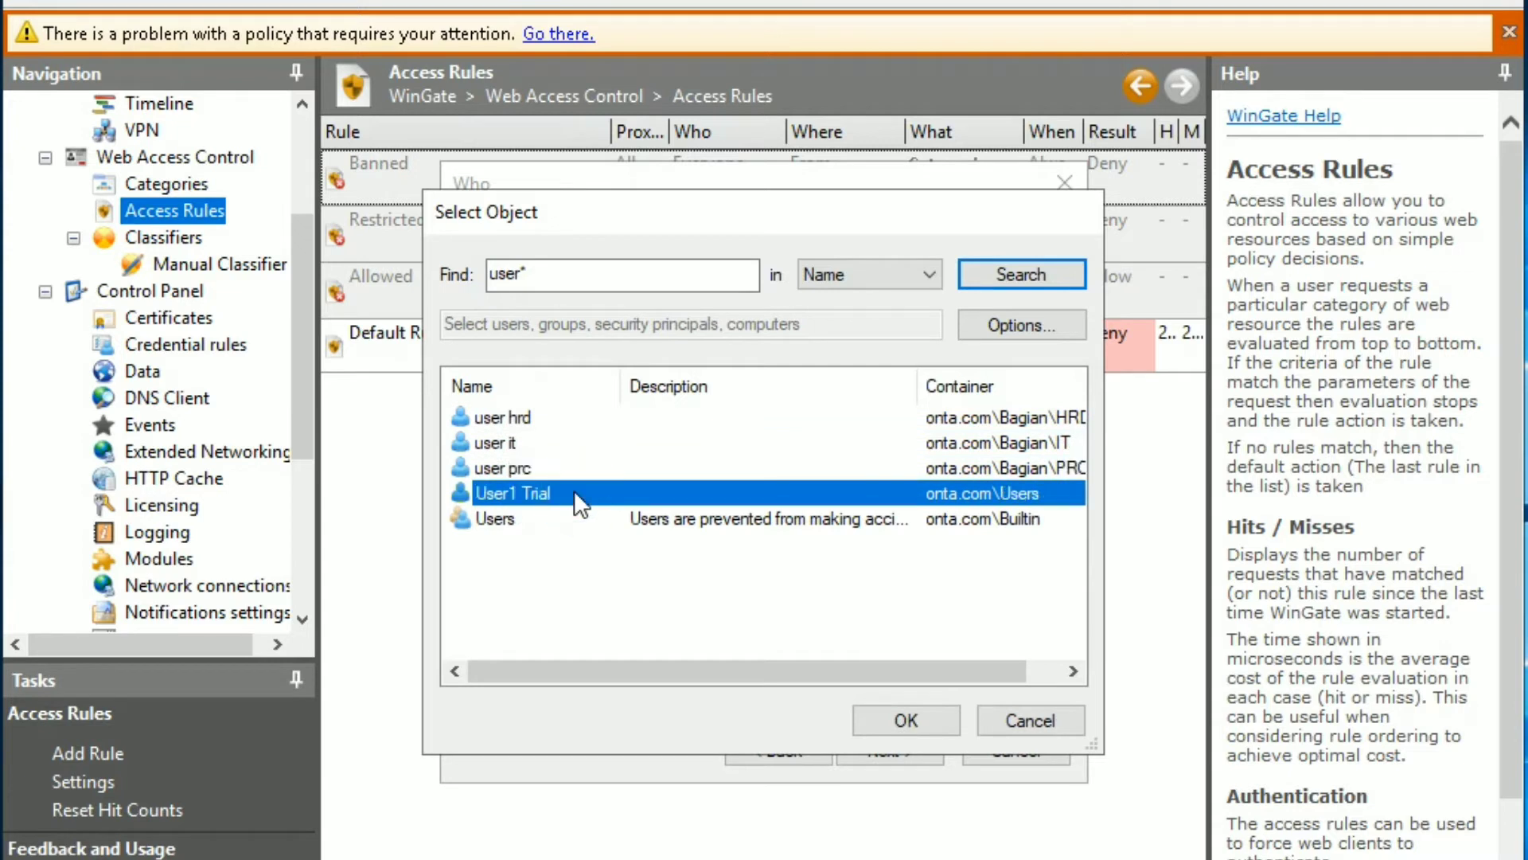
click(563, 443)
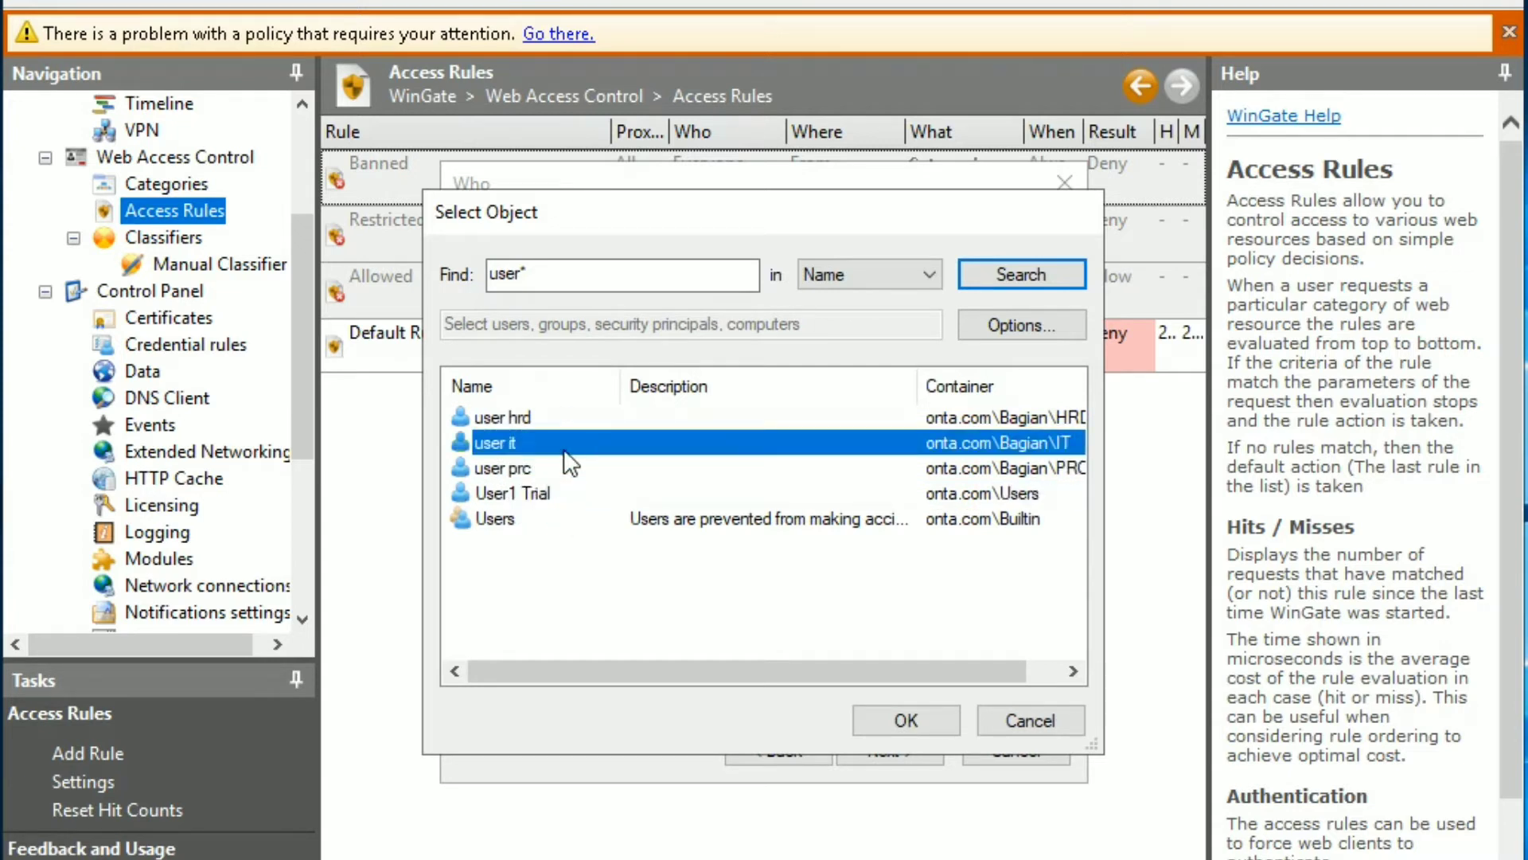
click(920, 712)
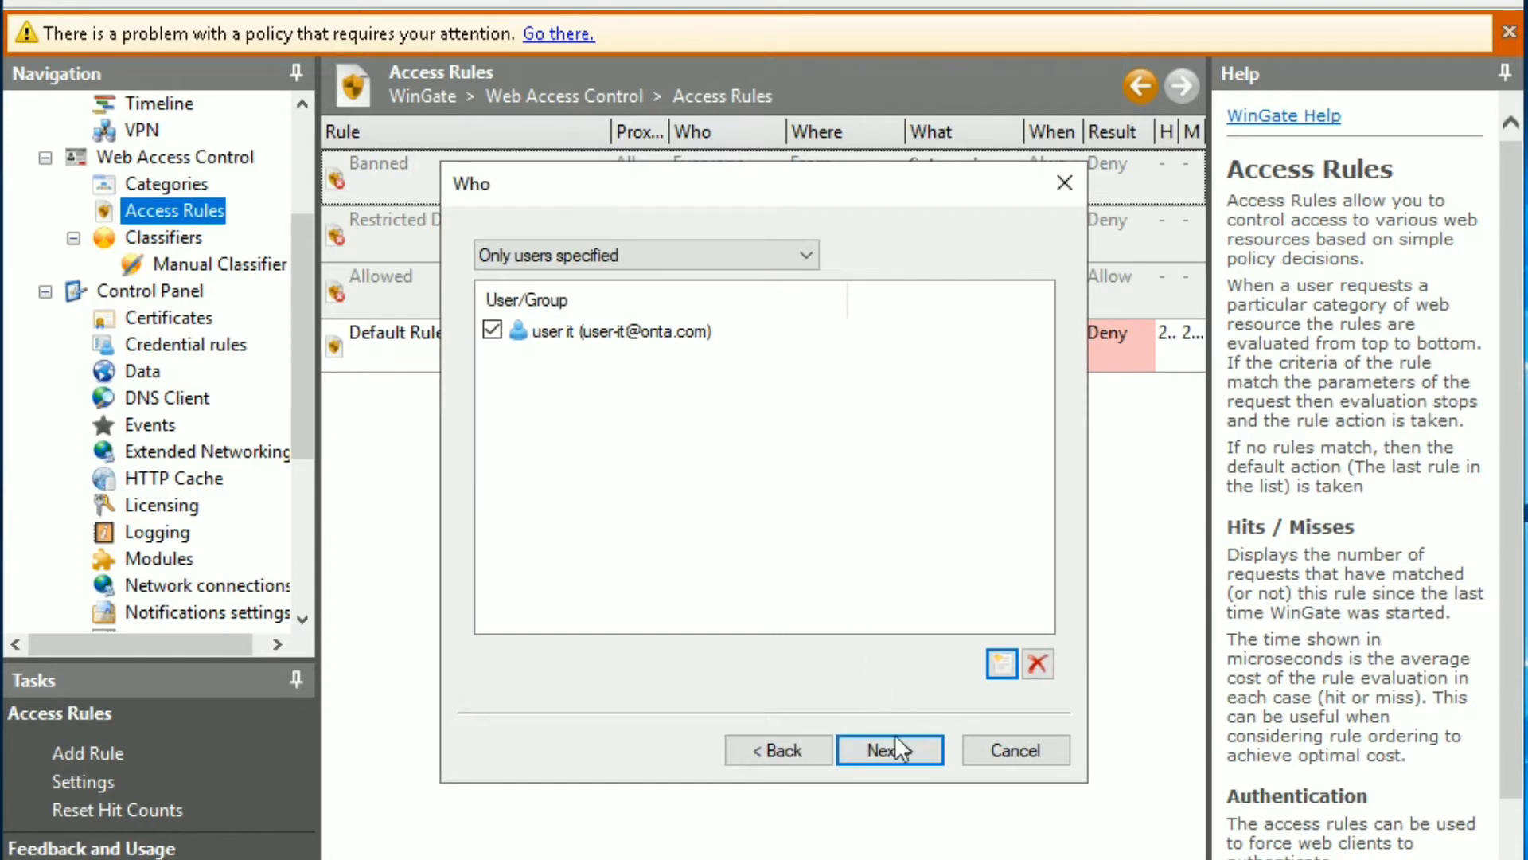
- Keep All IPs as the location, apply the rule to Everything, and finish it with the rule always in effect
click(924, 752)
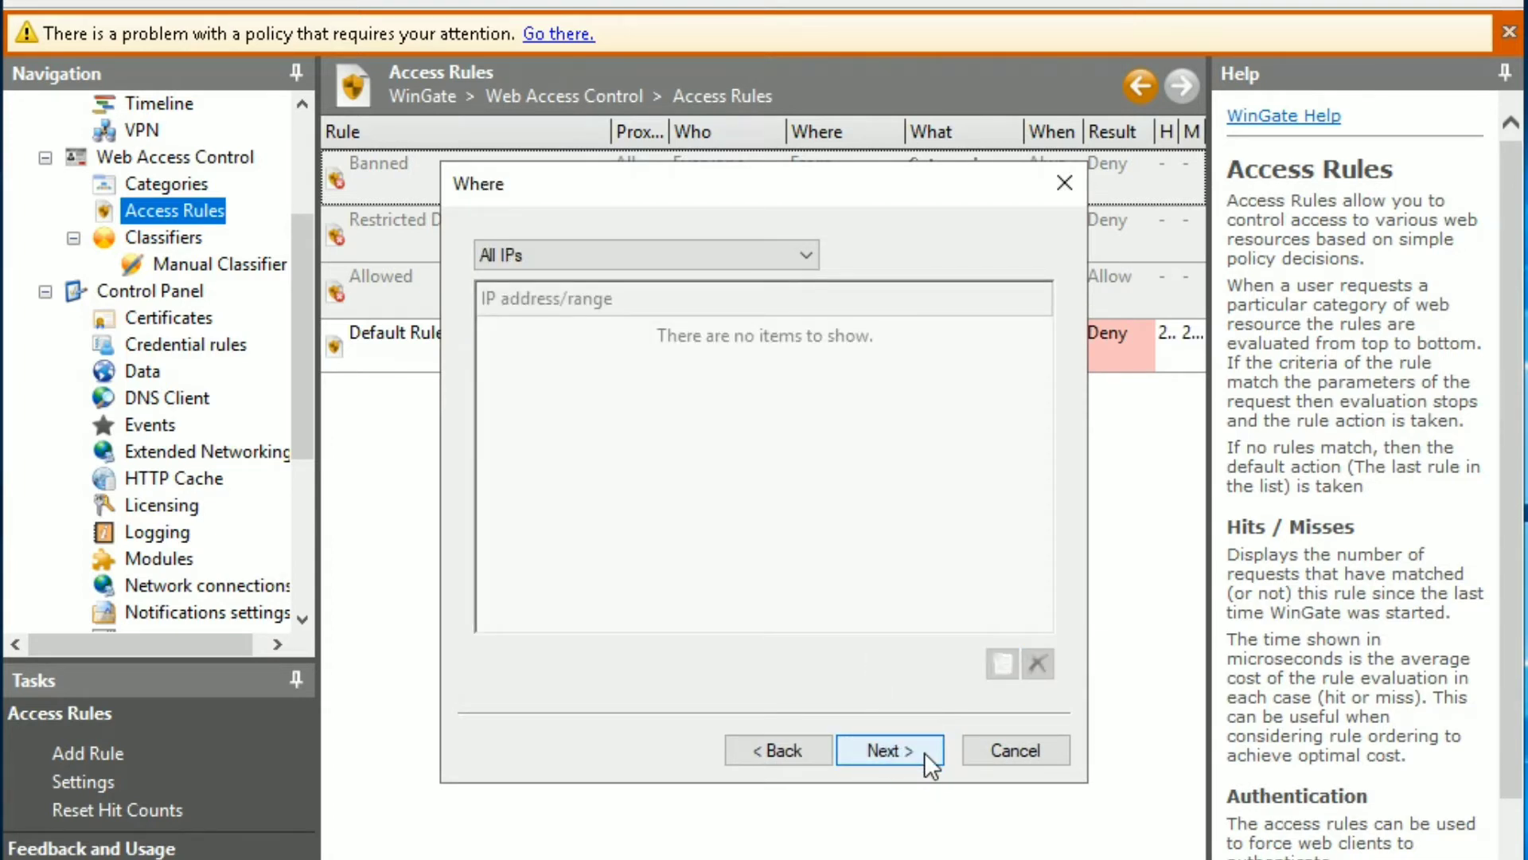
click(924, 752)
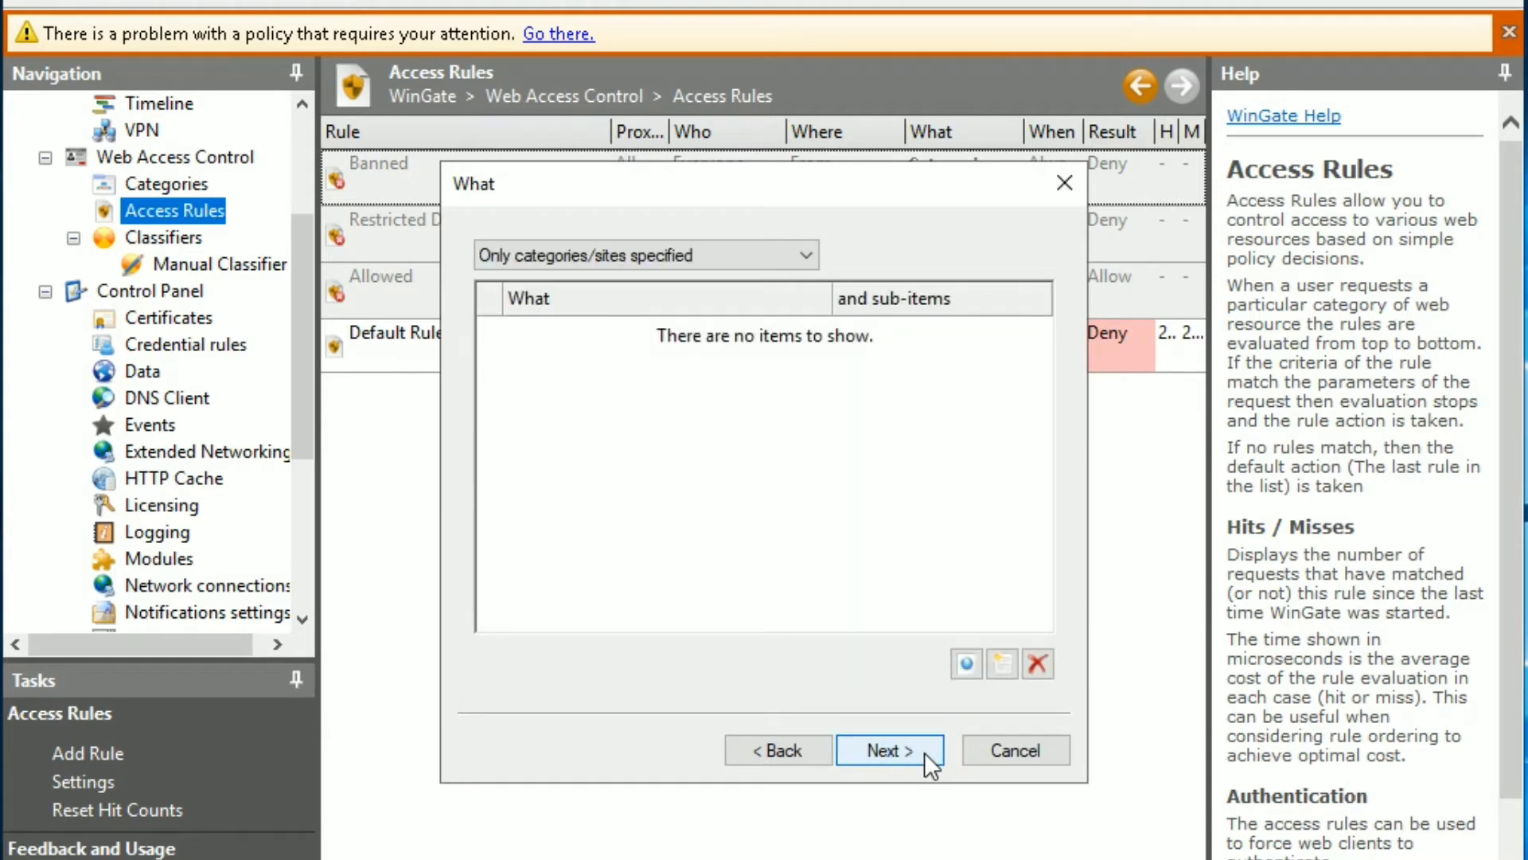
click(924, 752)
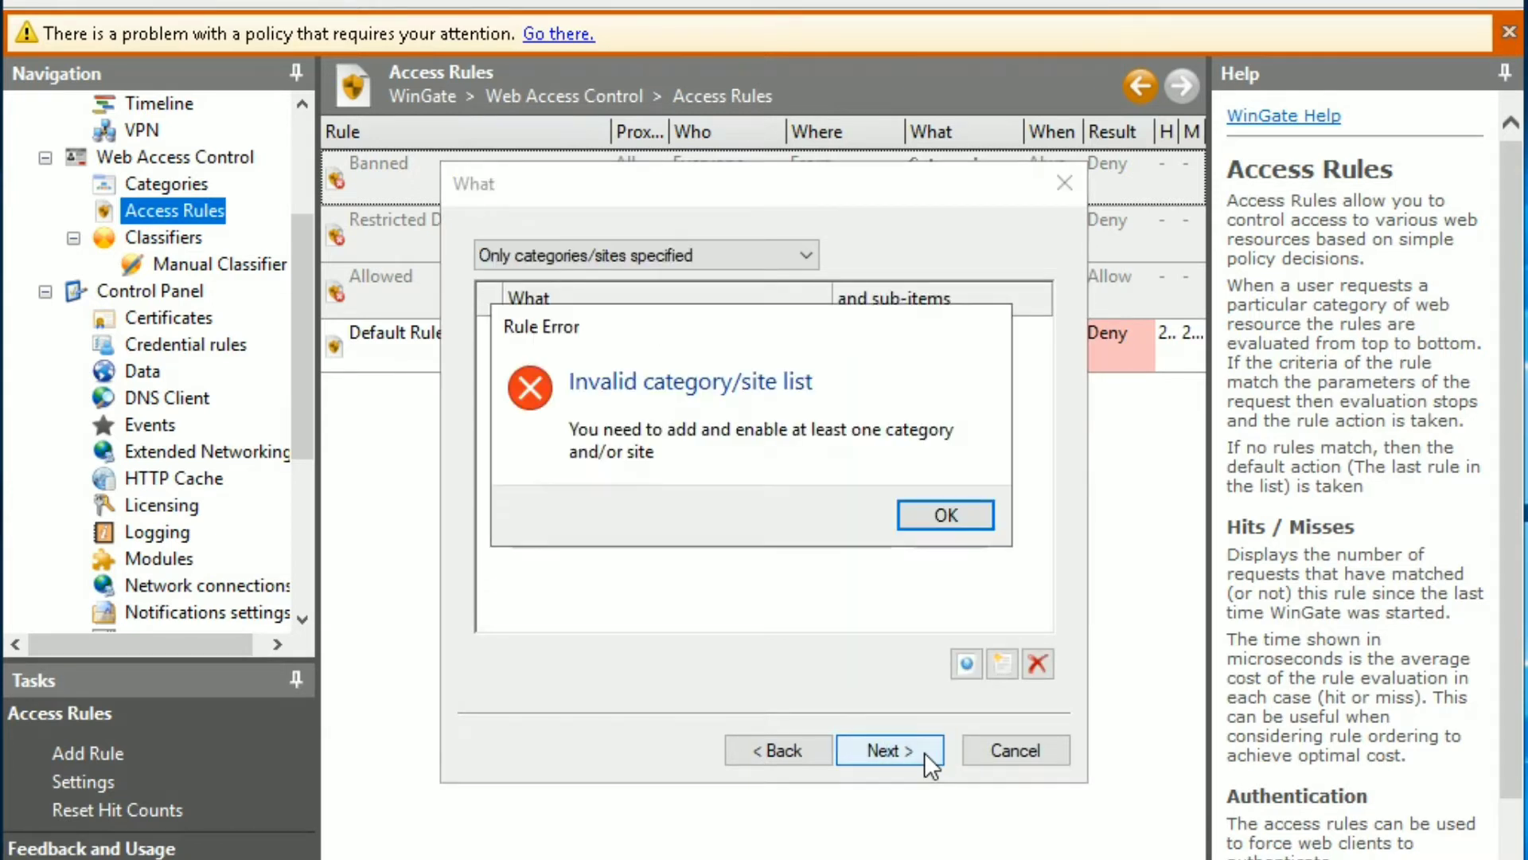
click(944, 523)
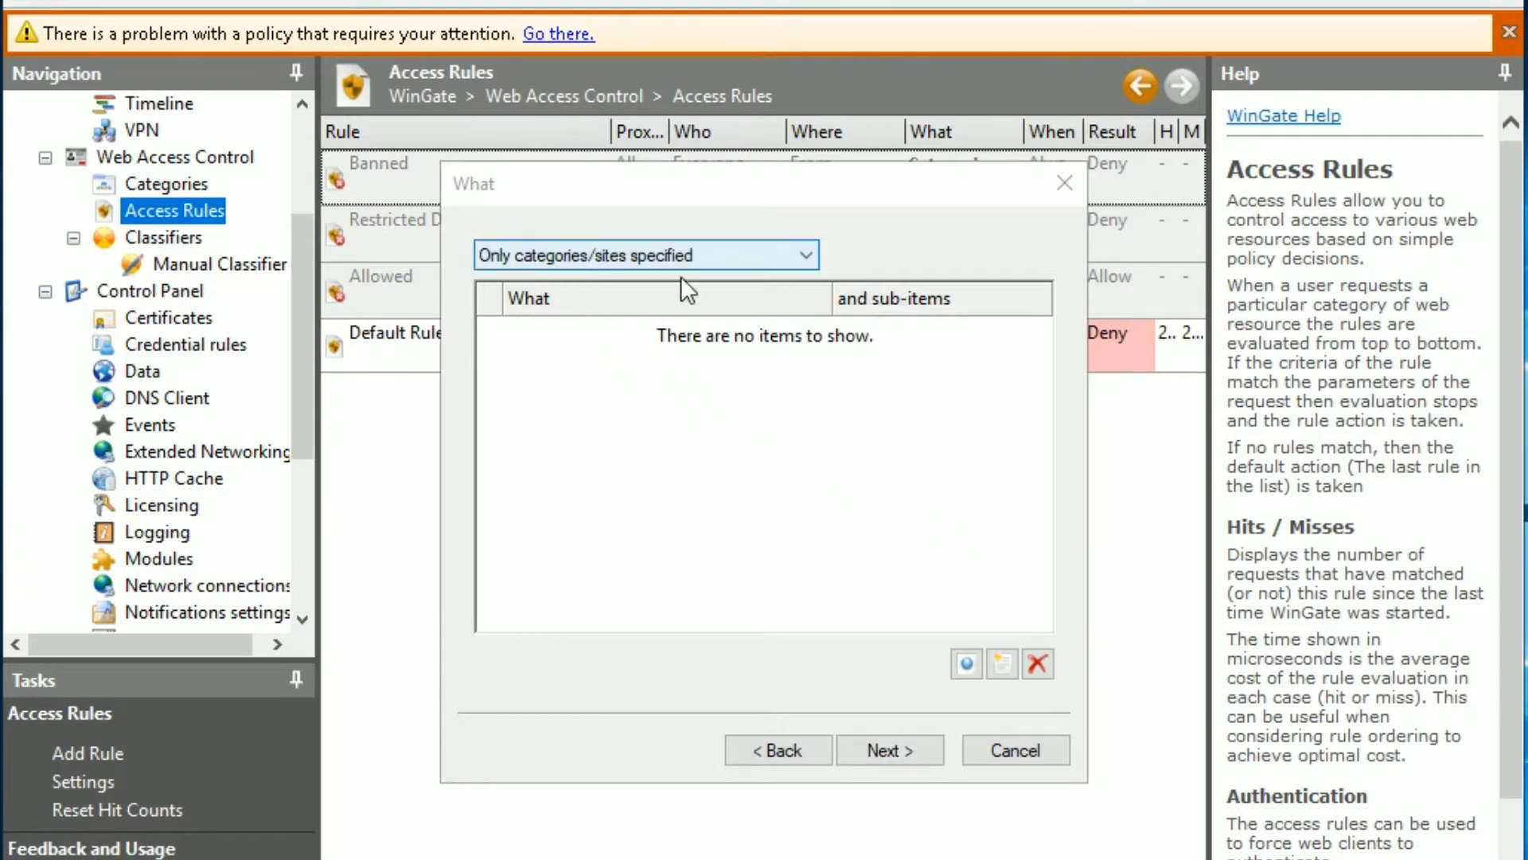
click(777, 259)
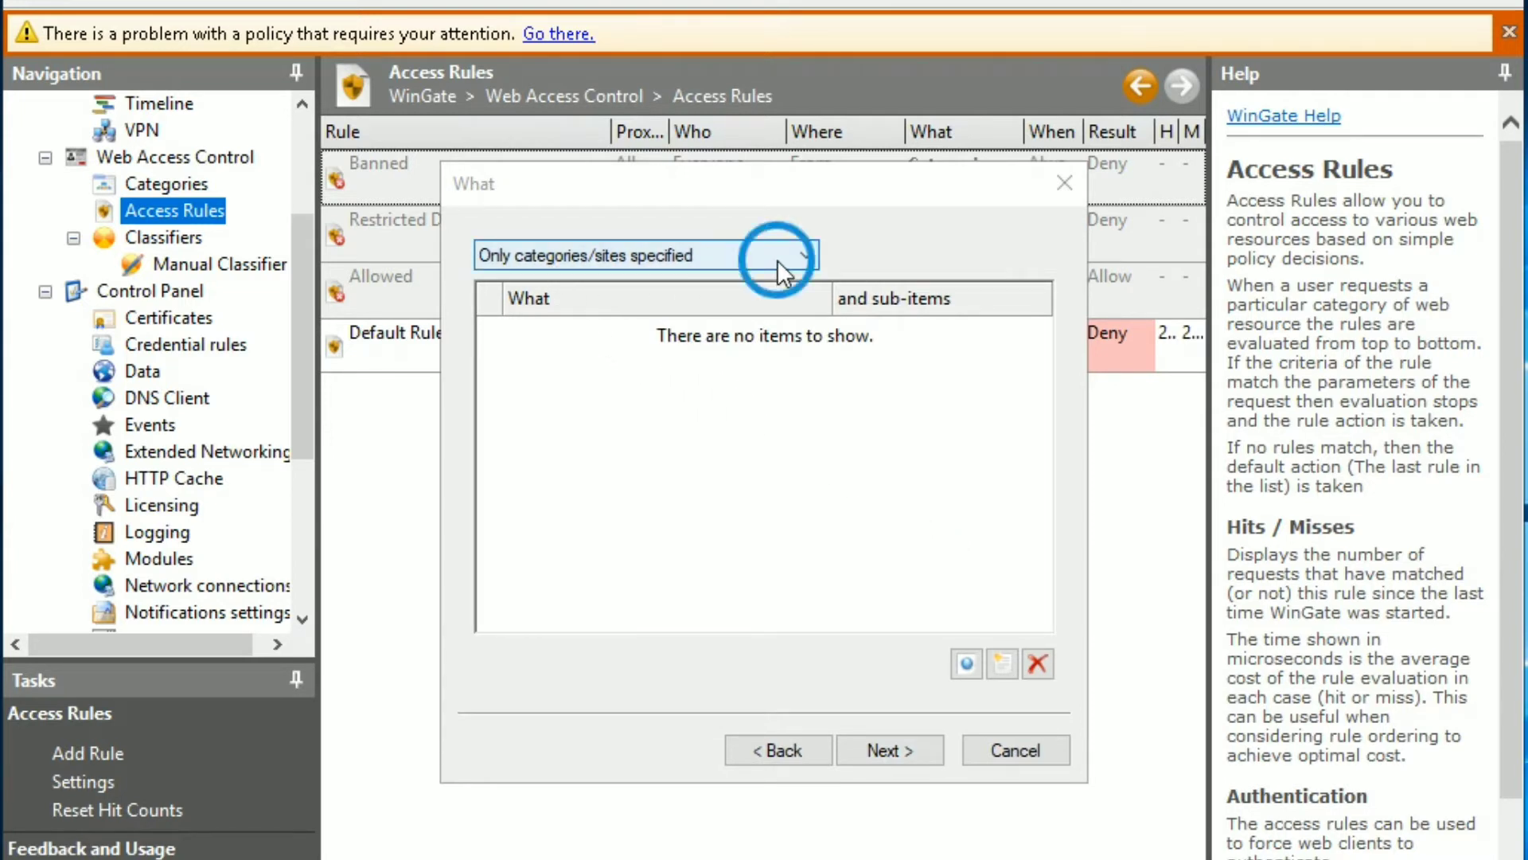
click(666, 281)
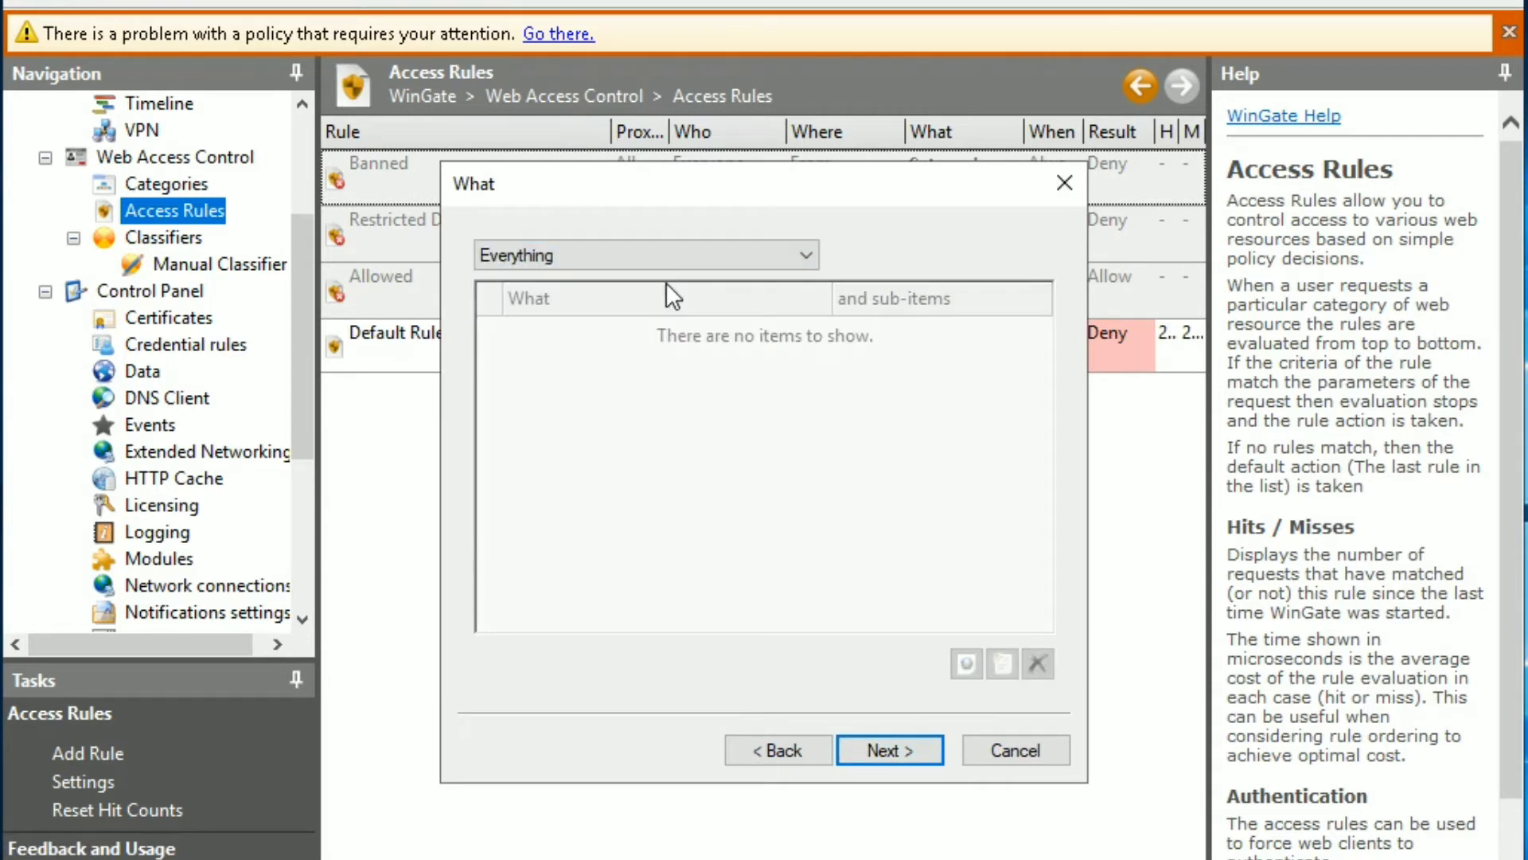
click(919, 754)
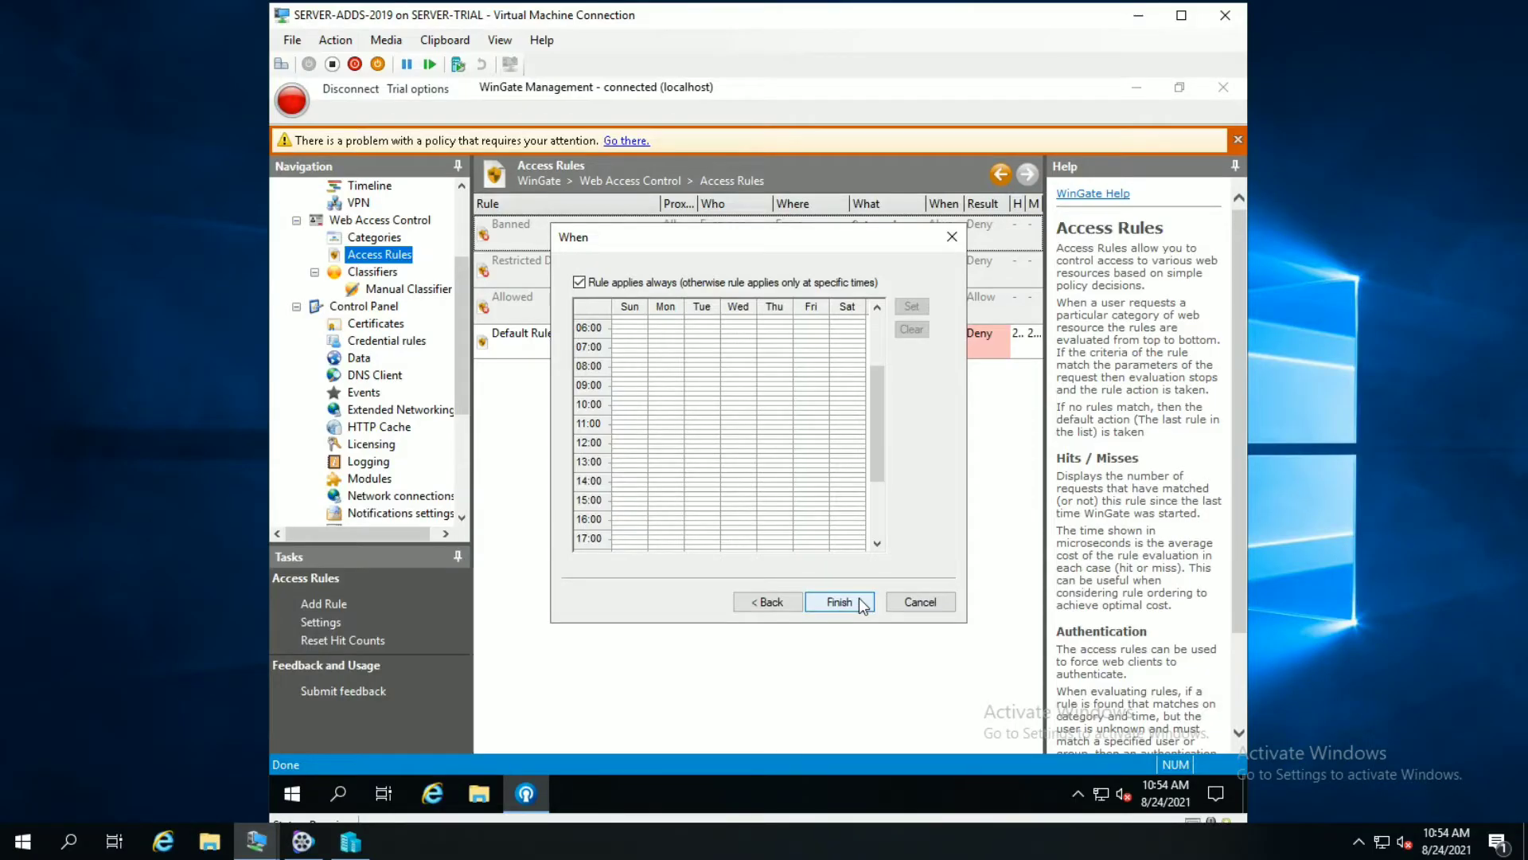
click(921, 748)
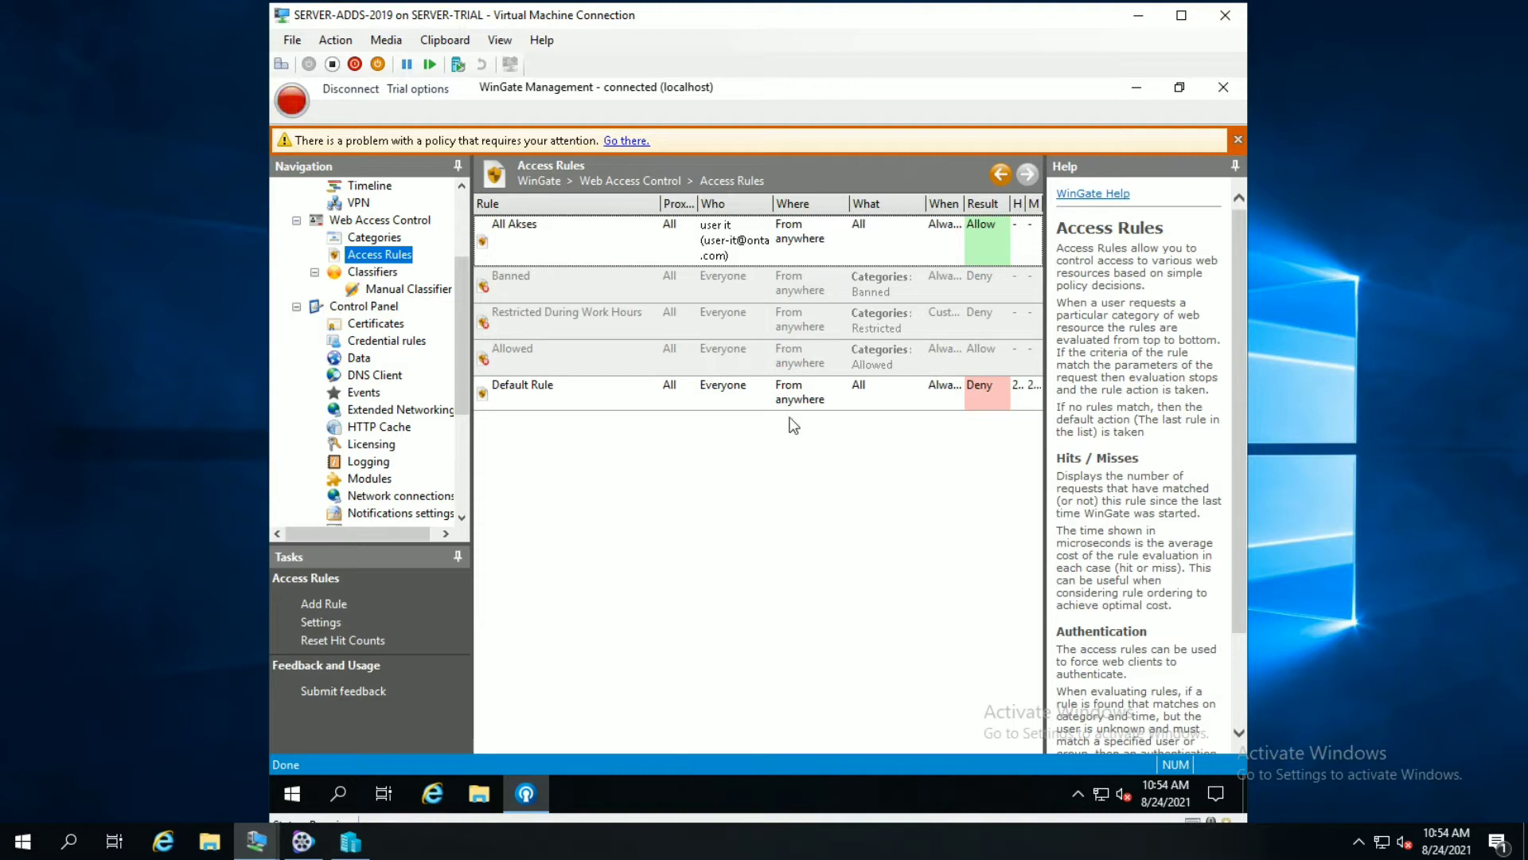
- Add another access rule named Translate Google with Allow access as its result and continue to the Who page
click(509, 233)
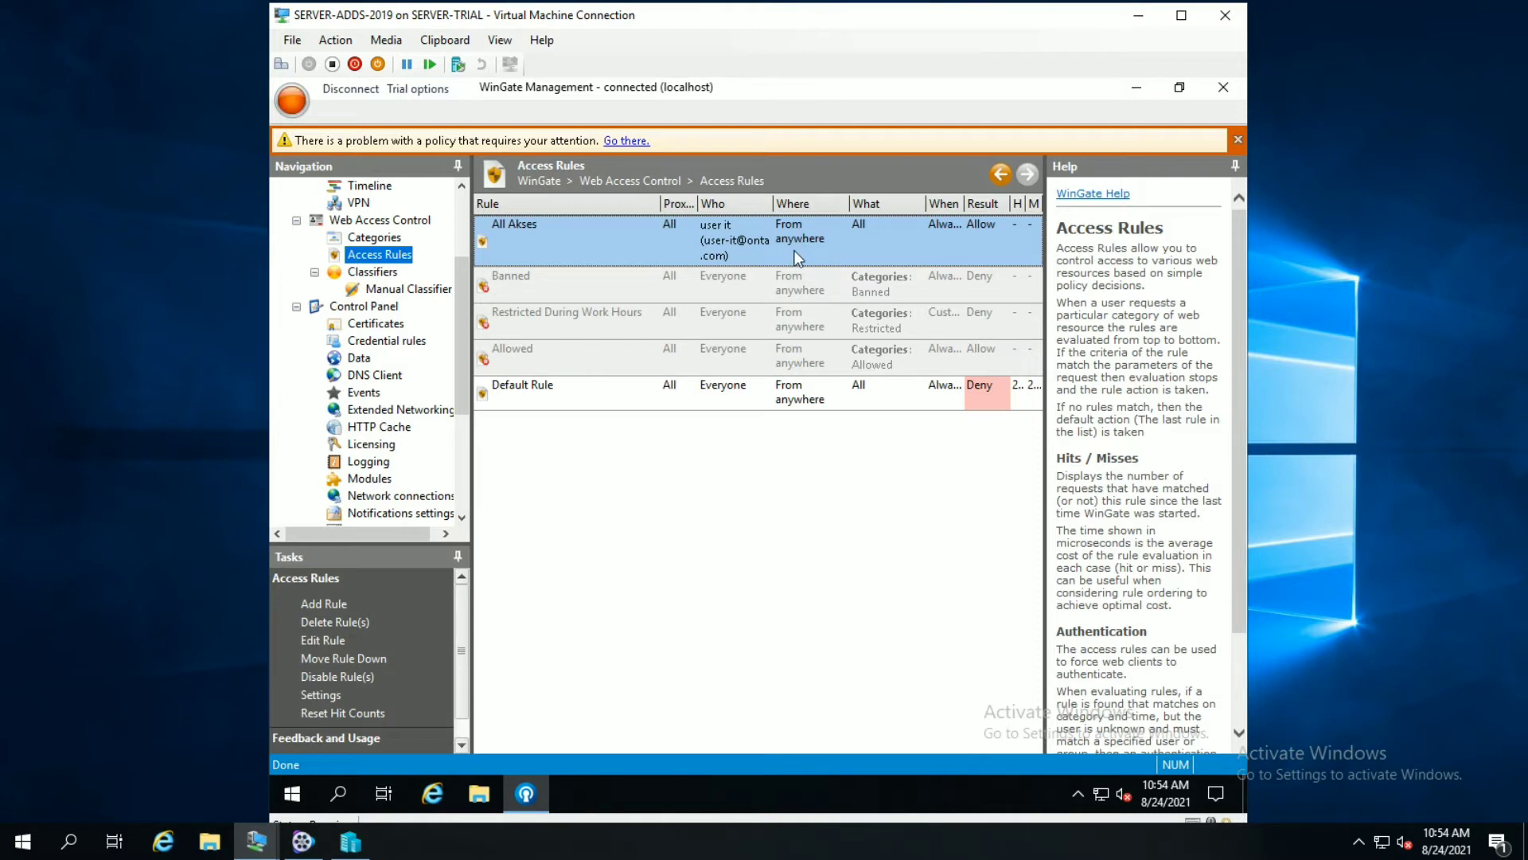
right_click(708, 482)
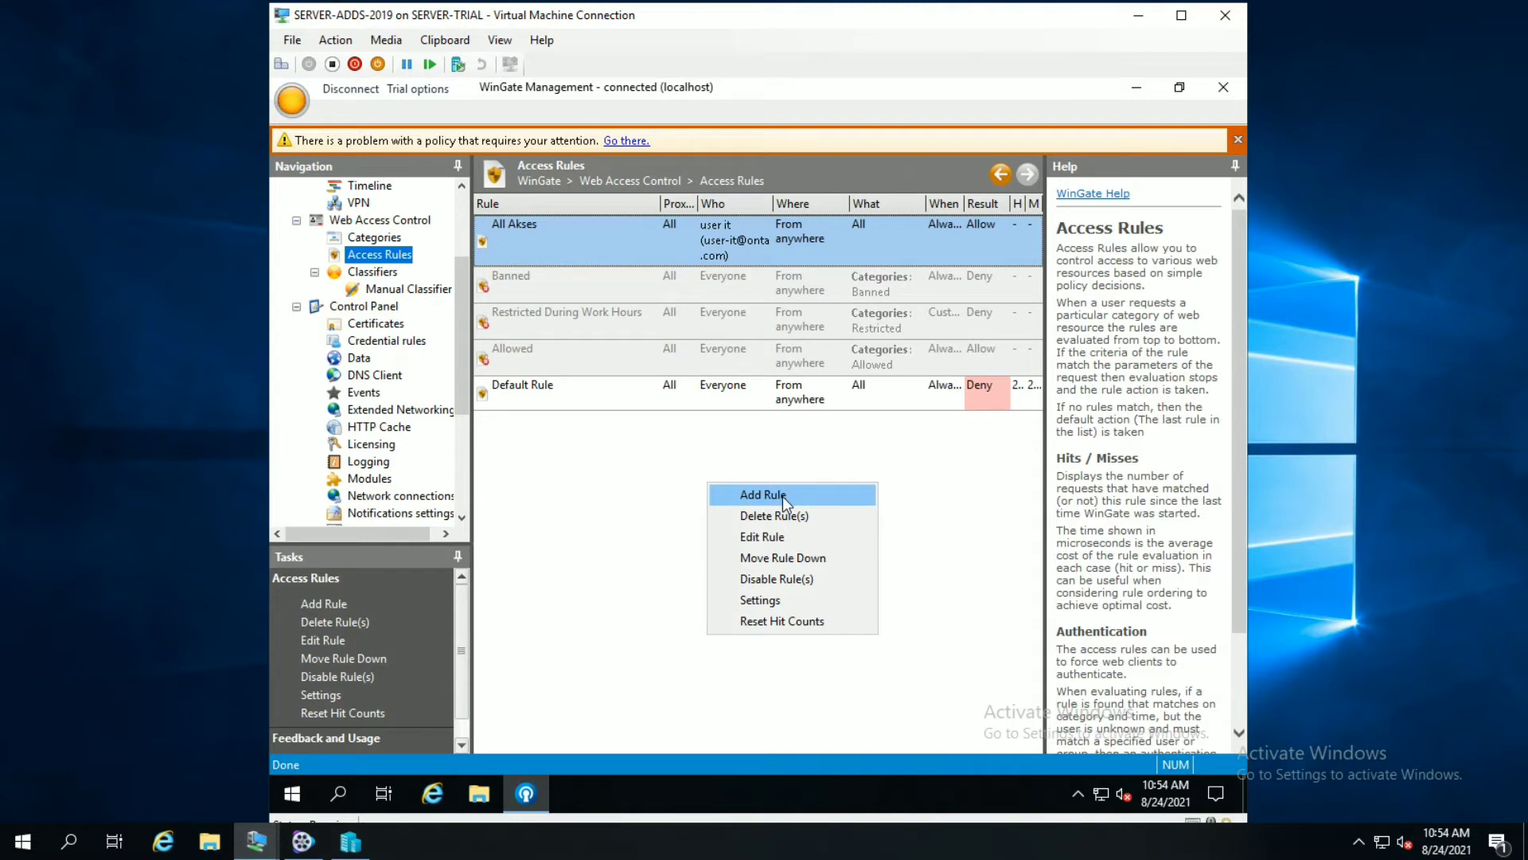
click(781, 495)
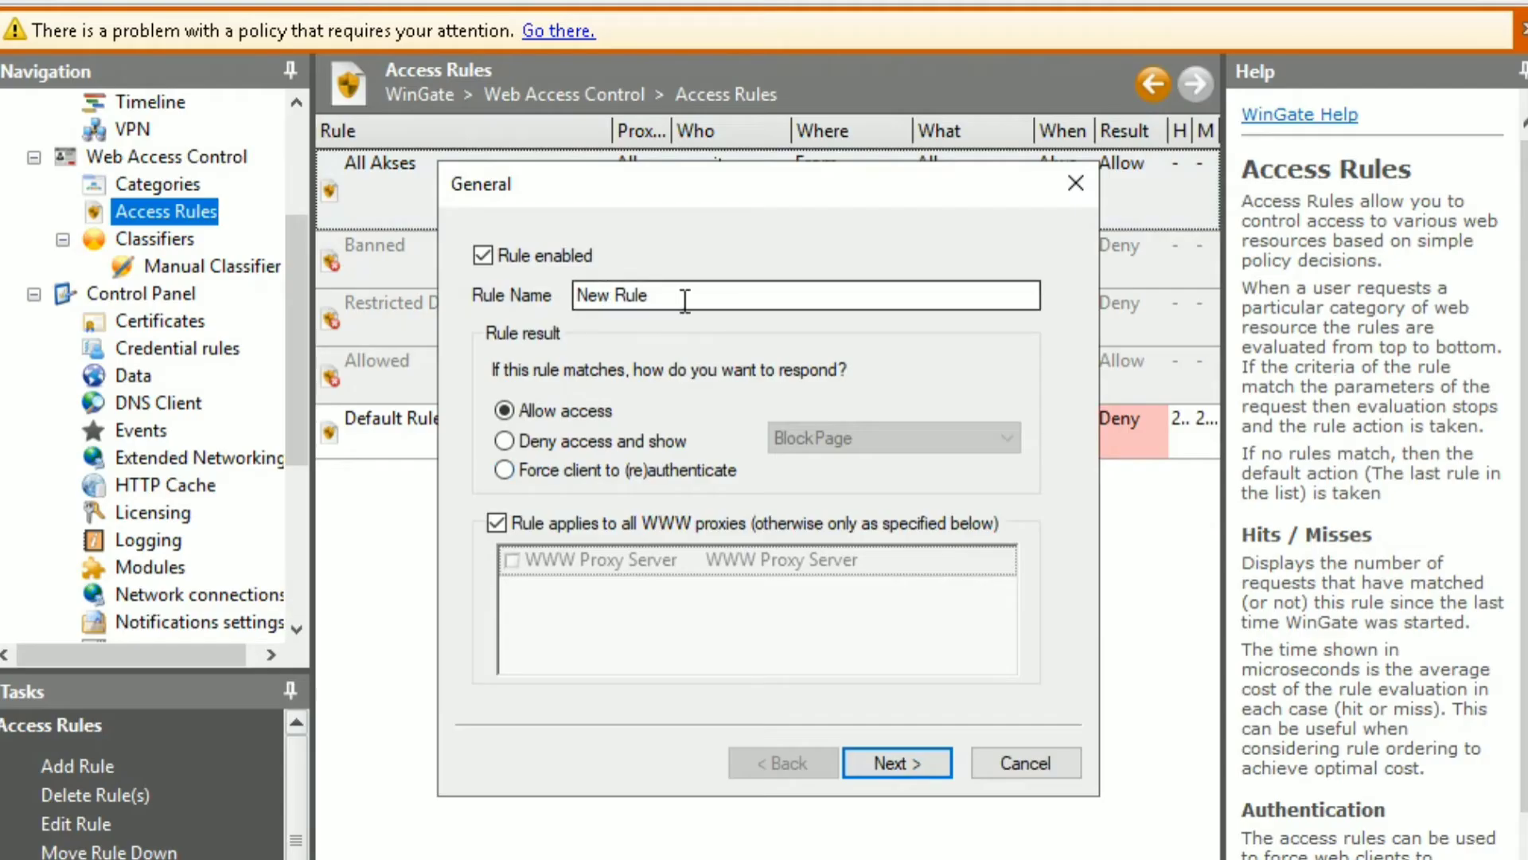
double_click(706, 307)
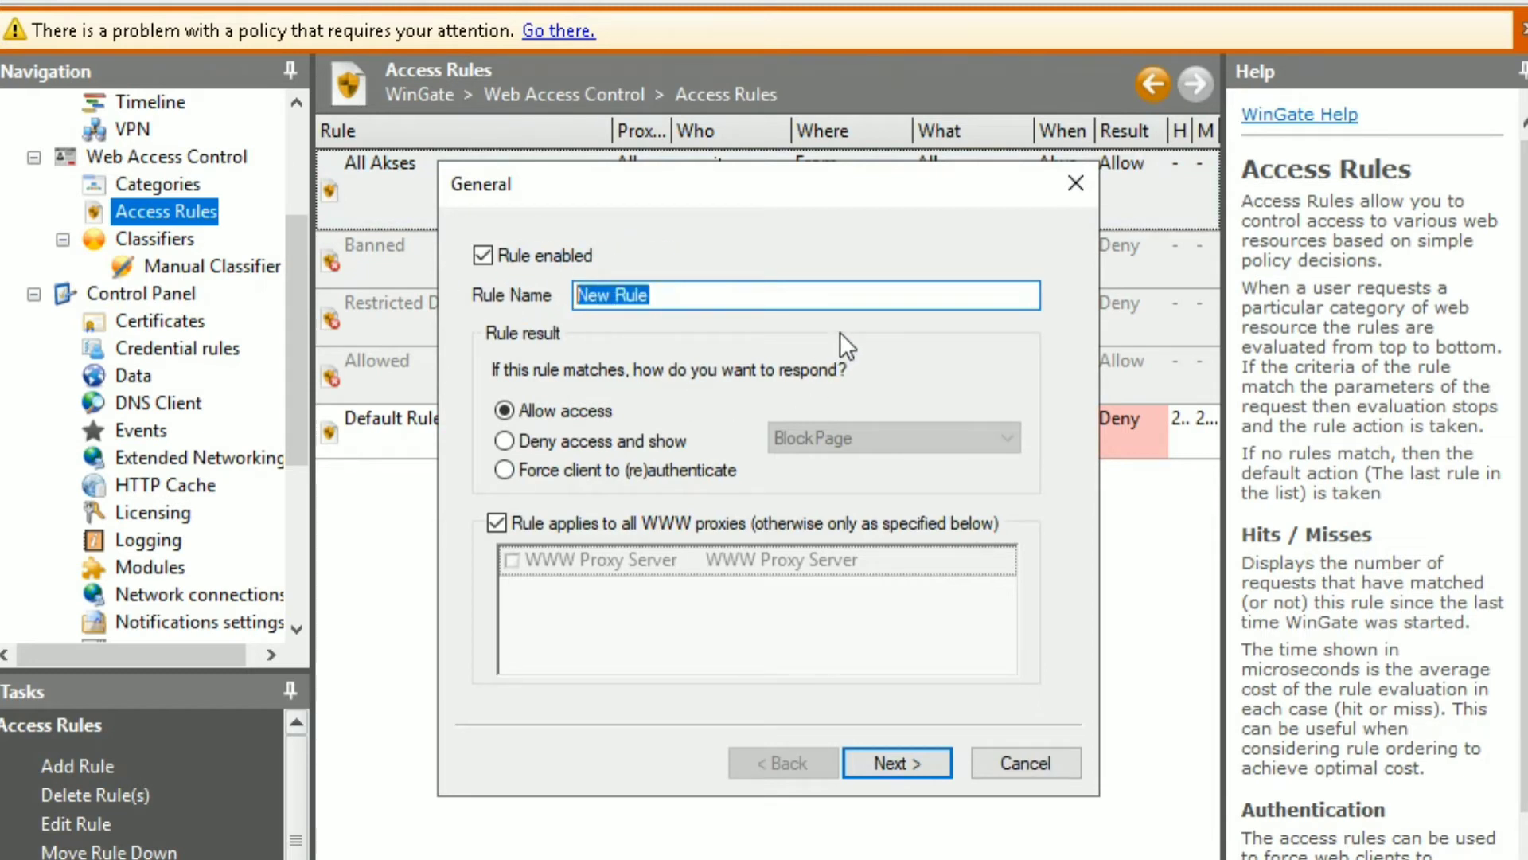
text(Trans)
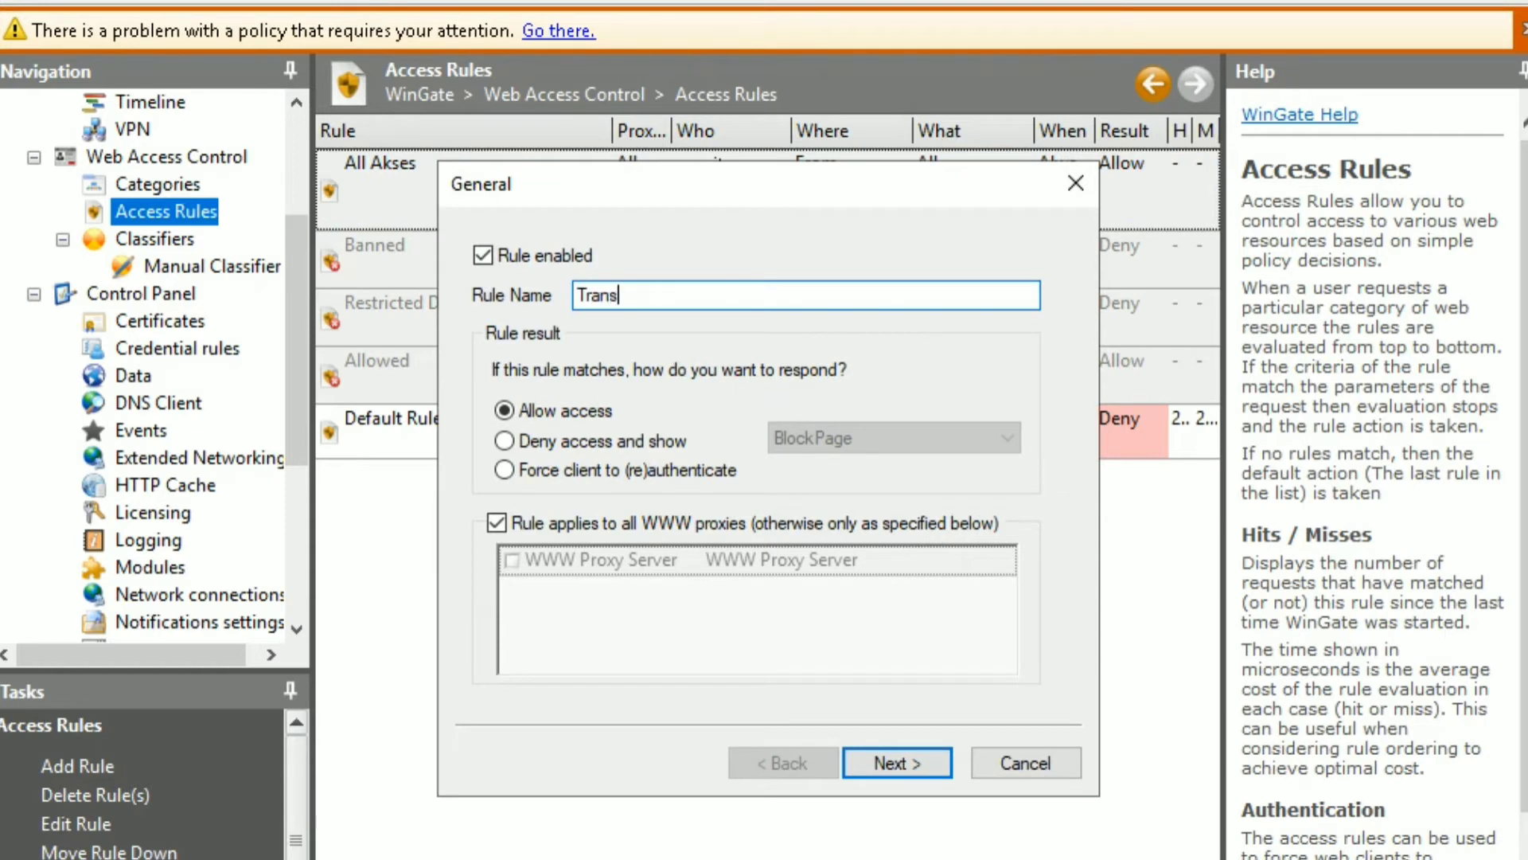
text(late Google)
click(615, 417)
click(897, 763)
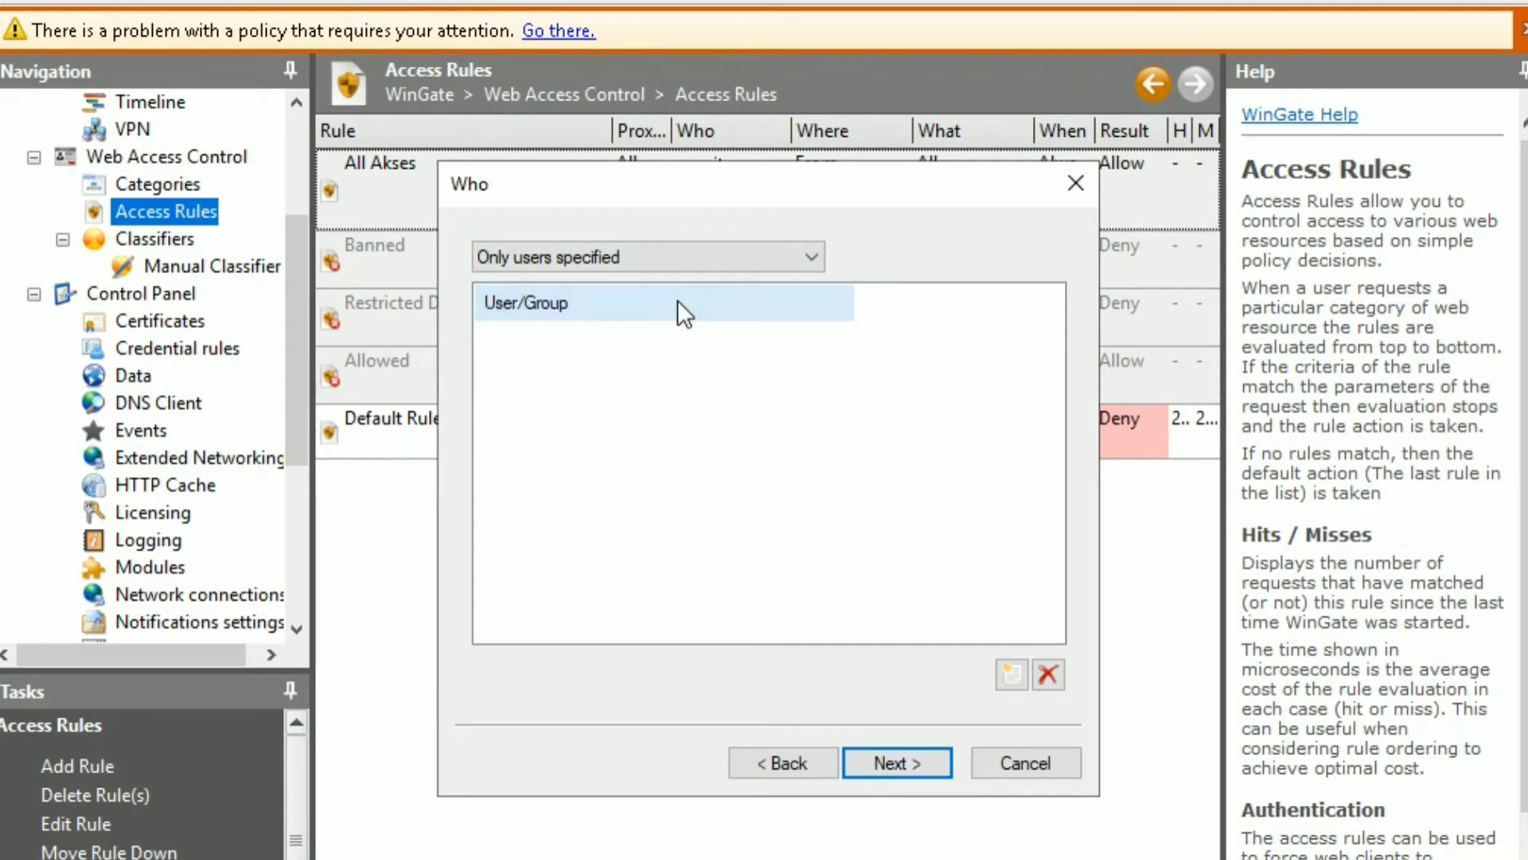
- Search the directory for user* and add the user prc account to the Translate Google rule's specified users
click(1013, 678)
click(622, 274)
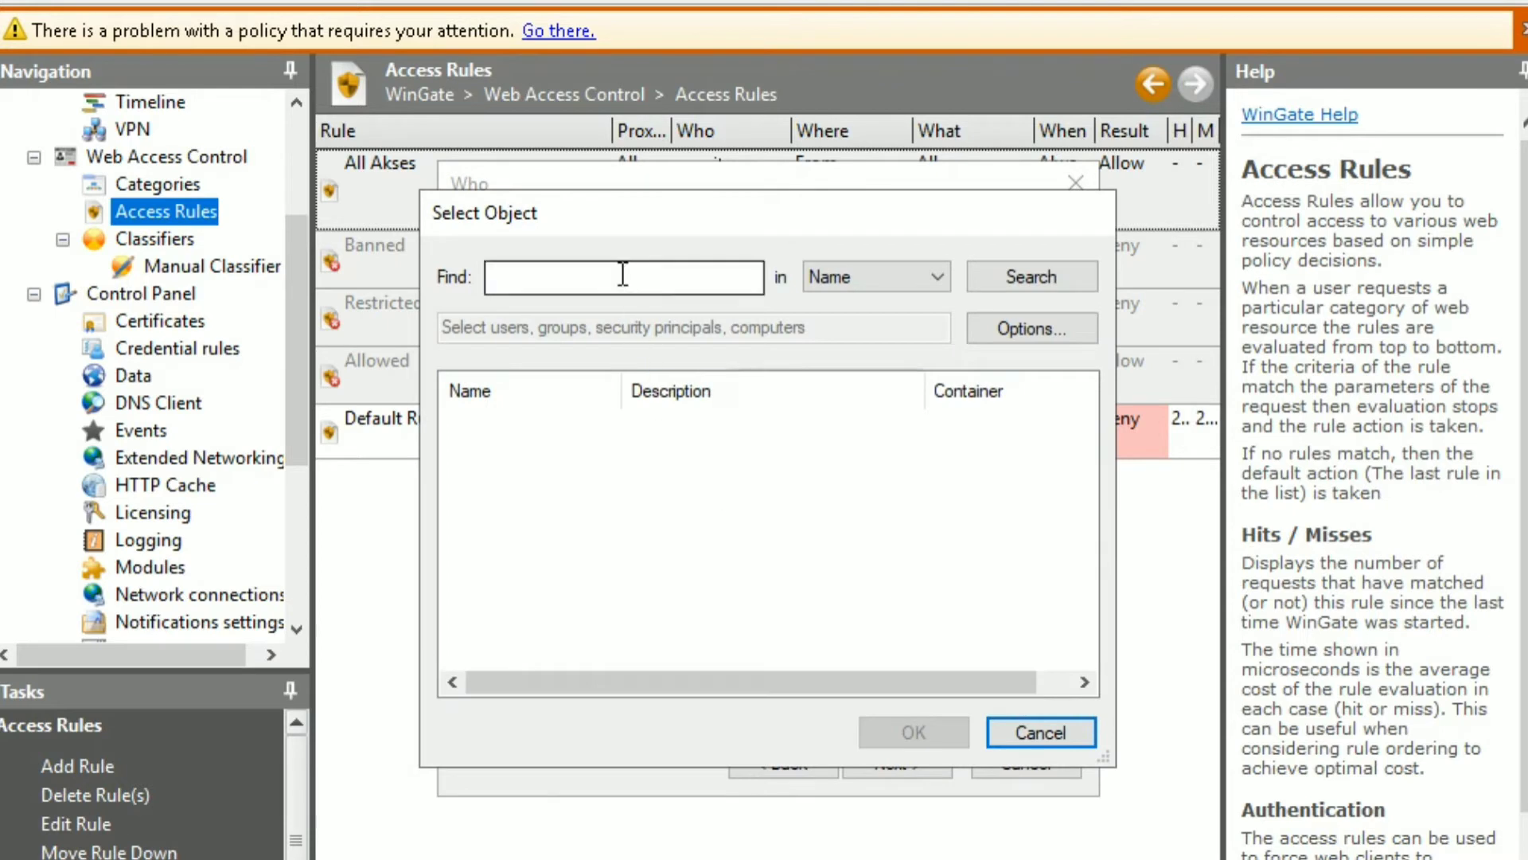
text(user)
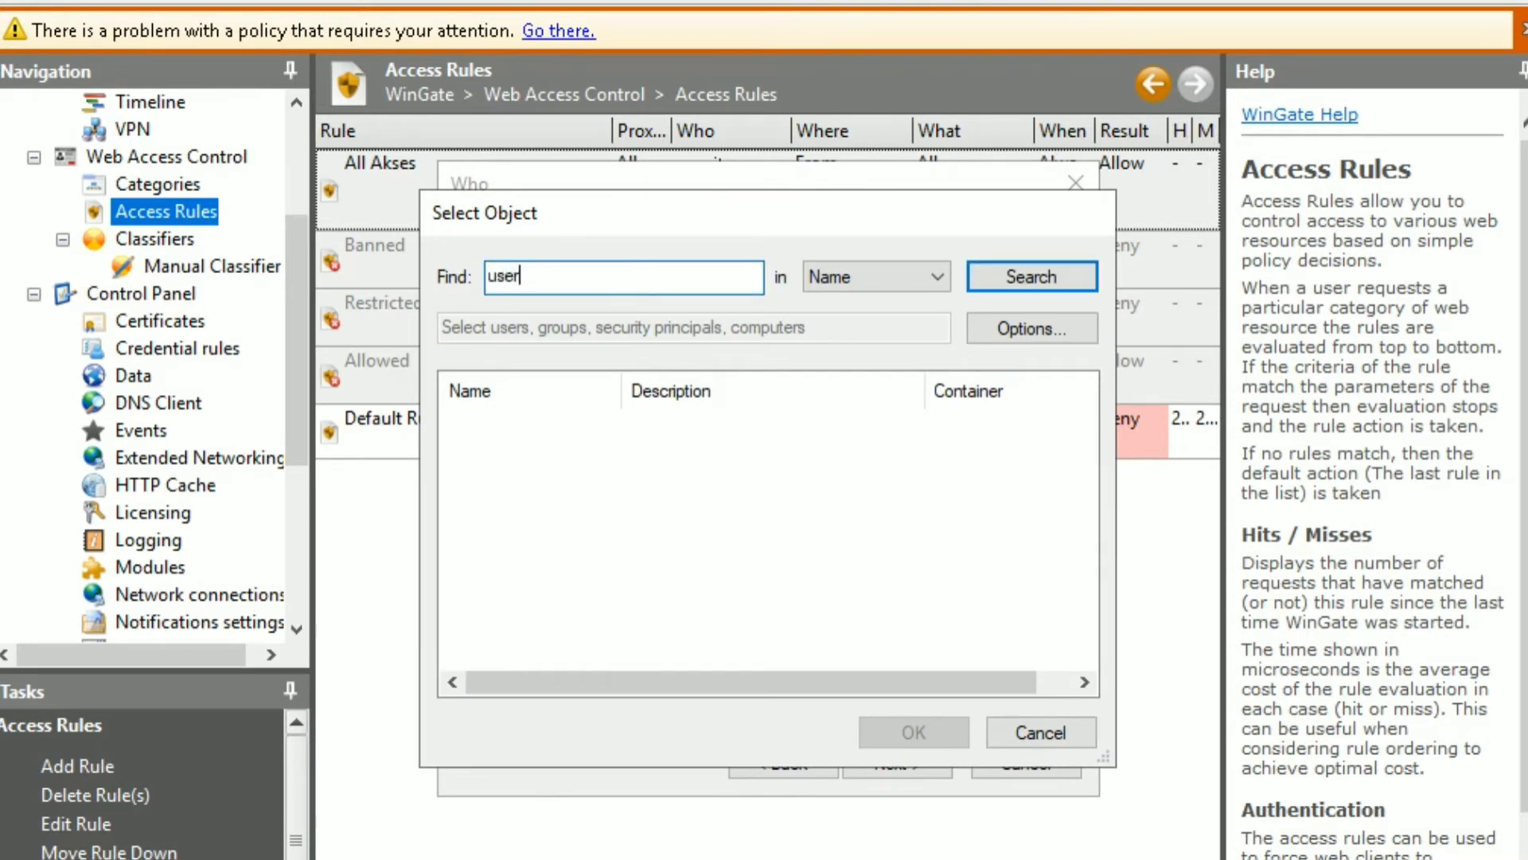
text(*)
key(Return)
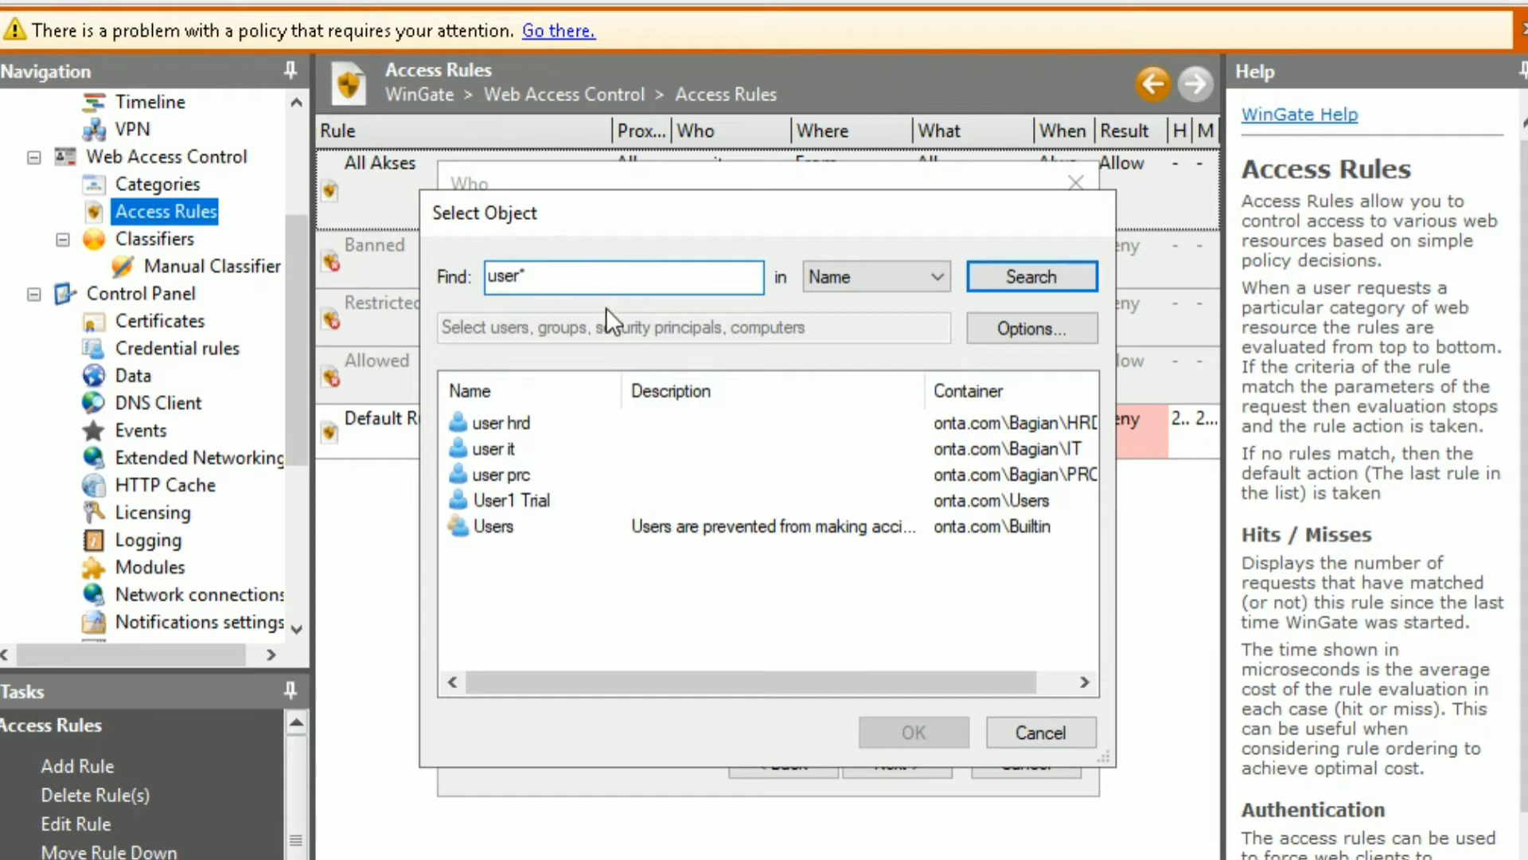
click(536, 482)
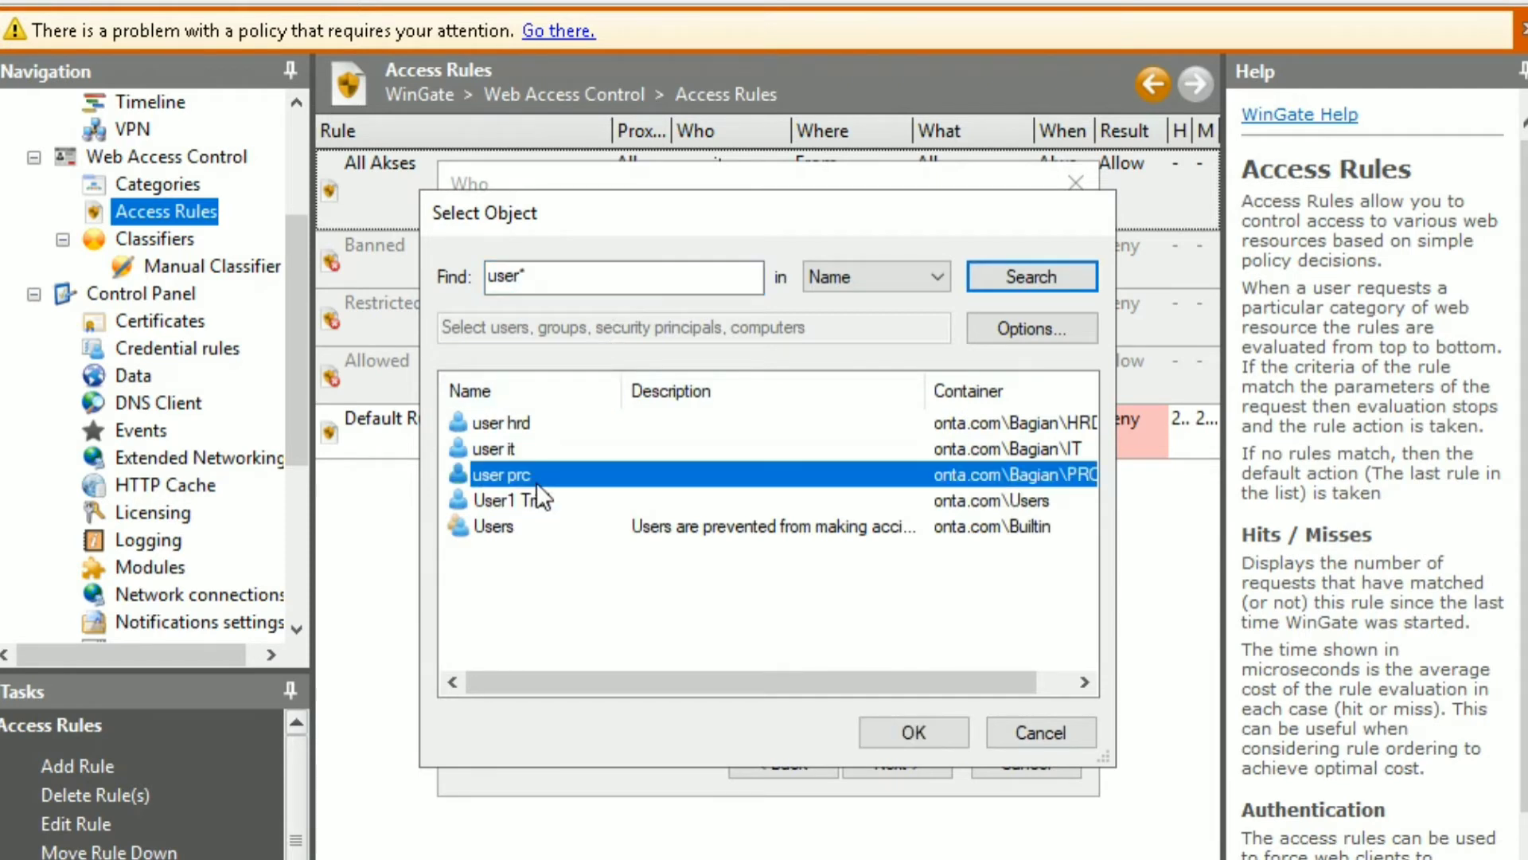
click(905, 731)
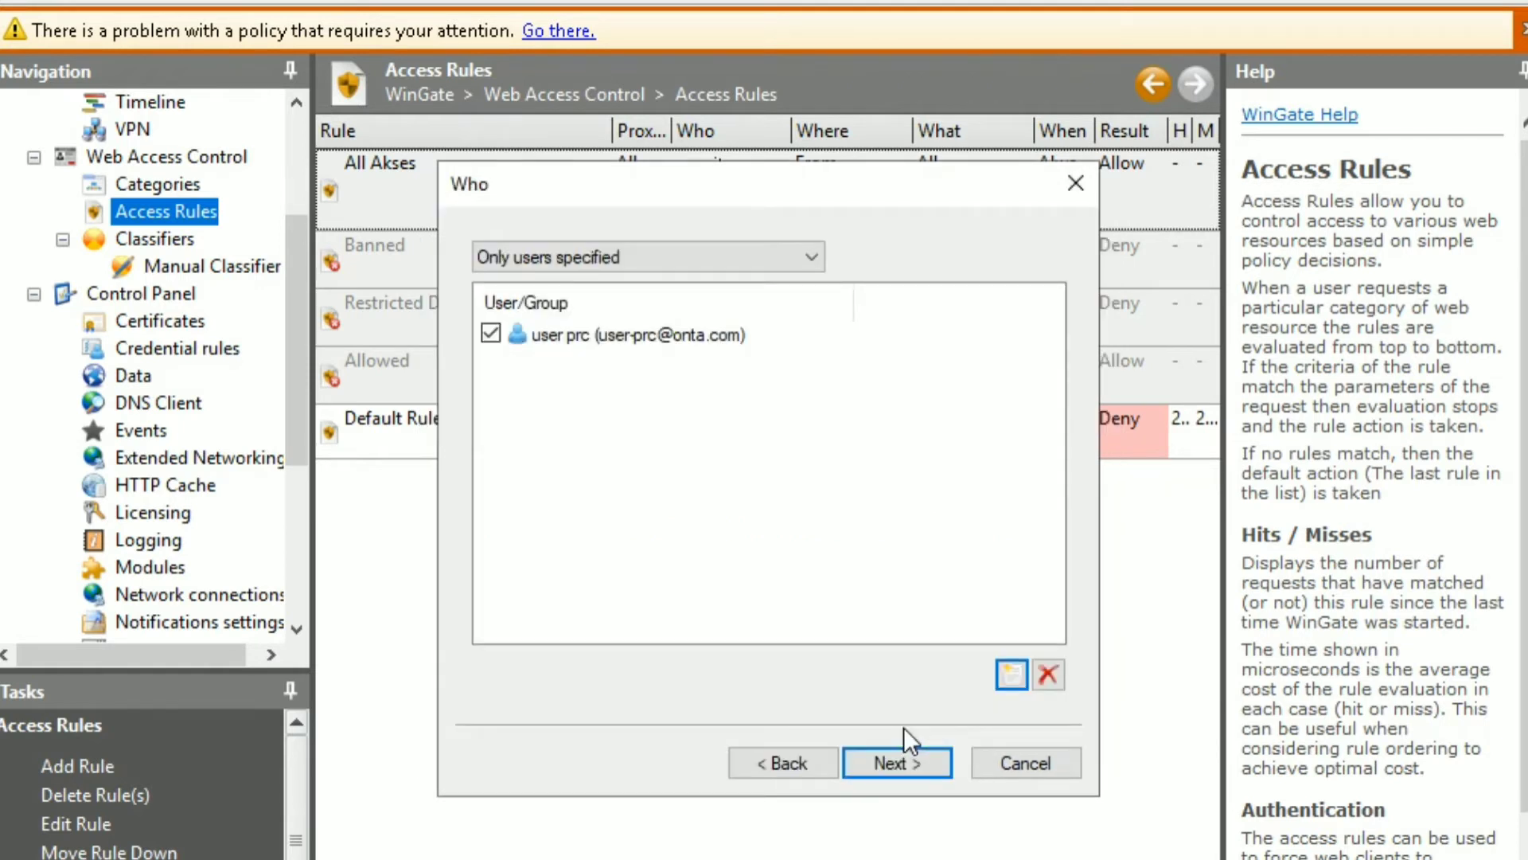
- Keep All IPs as the location and limit the rule to Only categories/sites specified
click(929, 763)
click(928, 762)
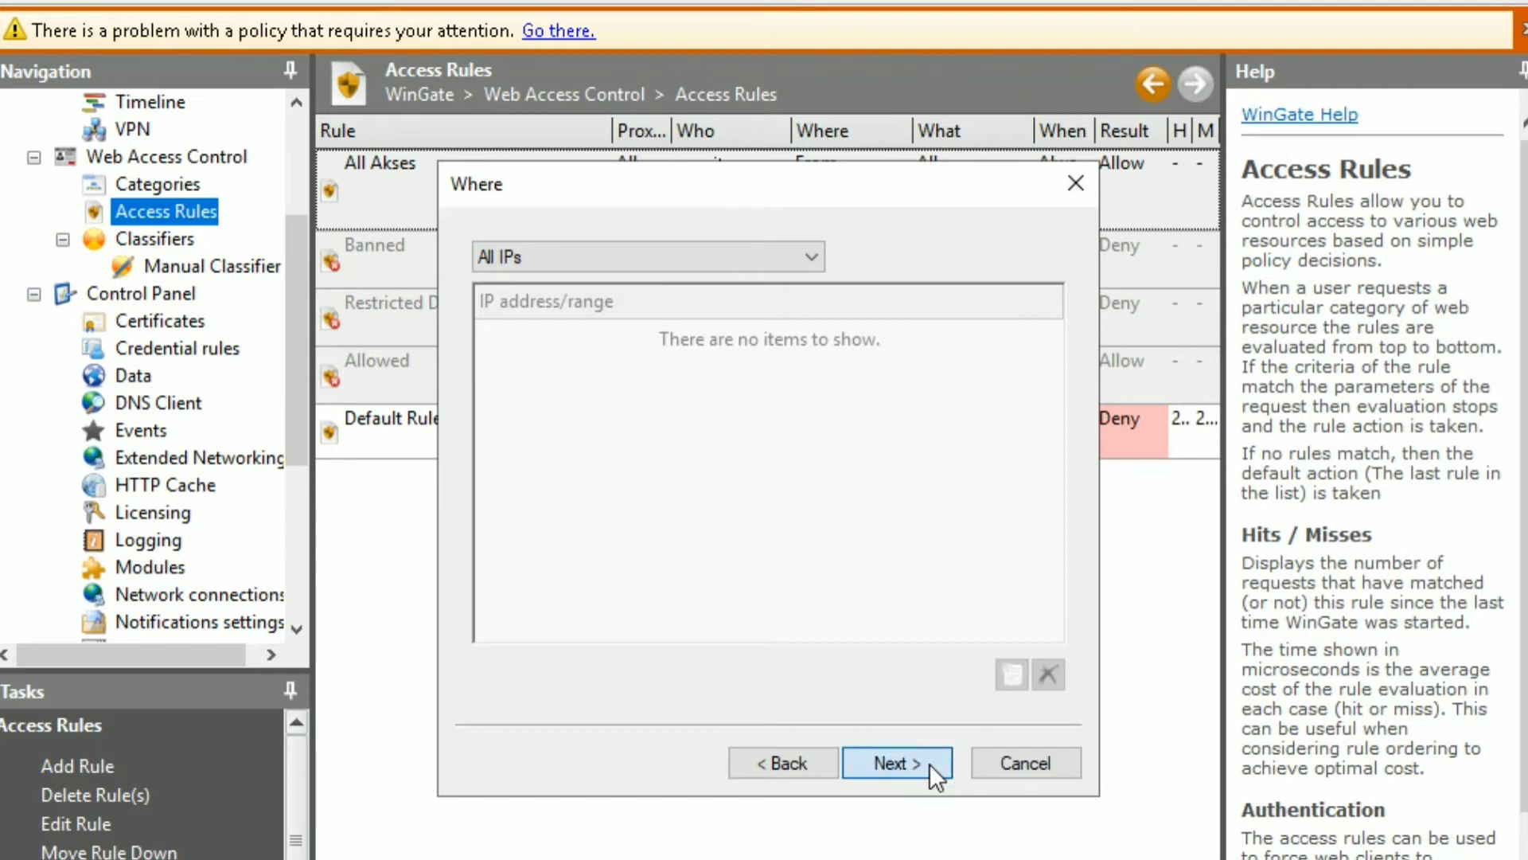
click(538, 246)
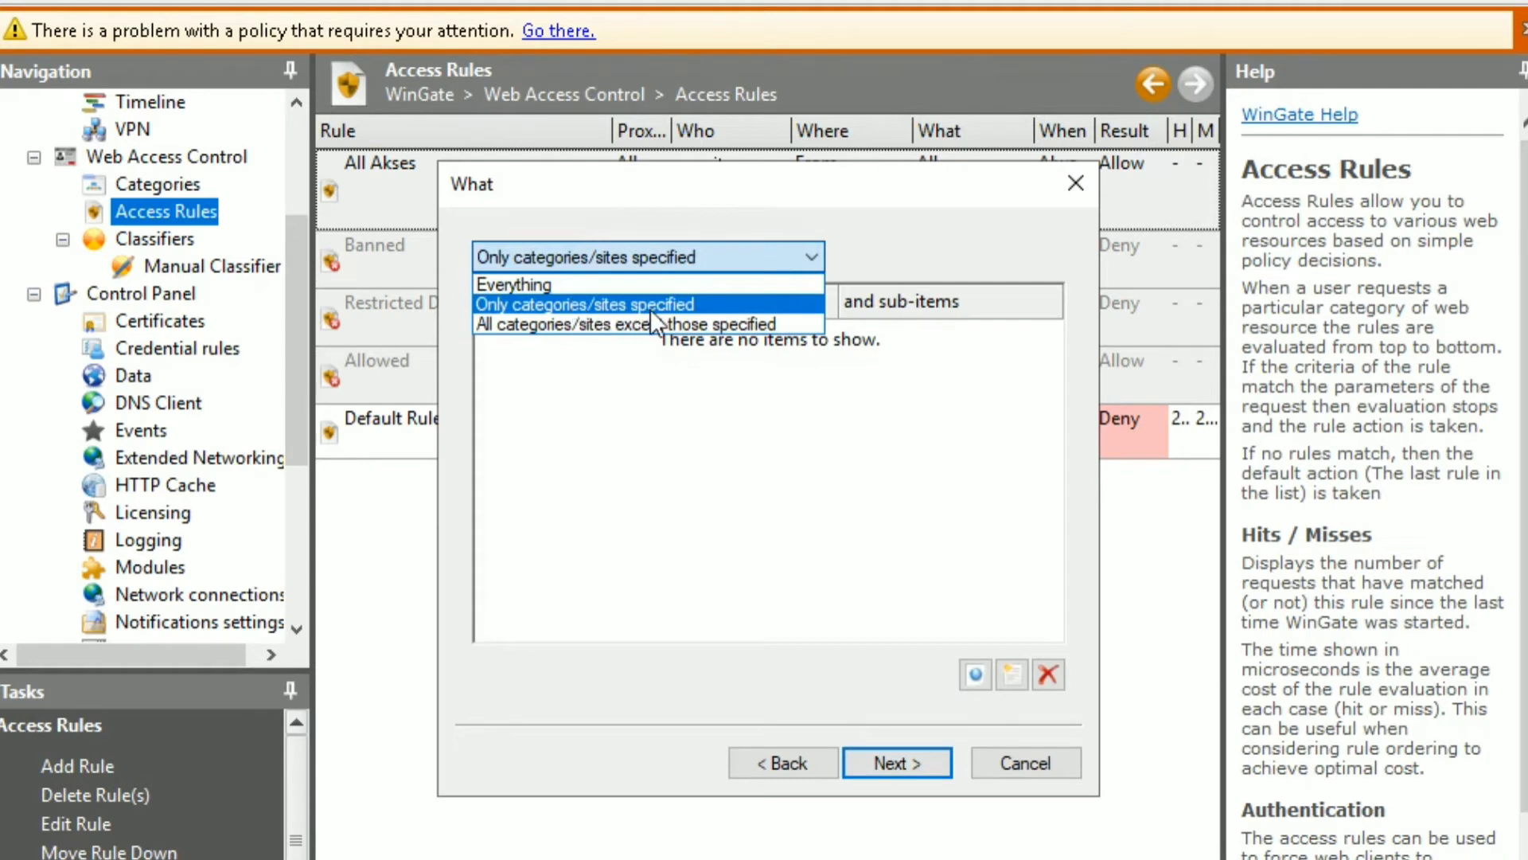
click(729, 304)
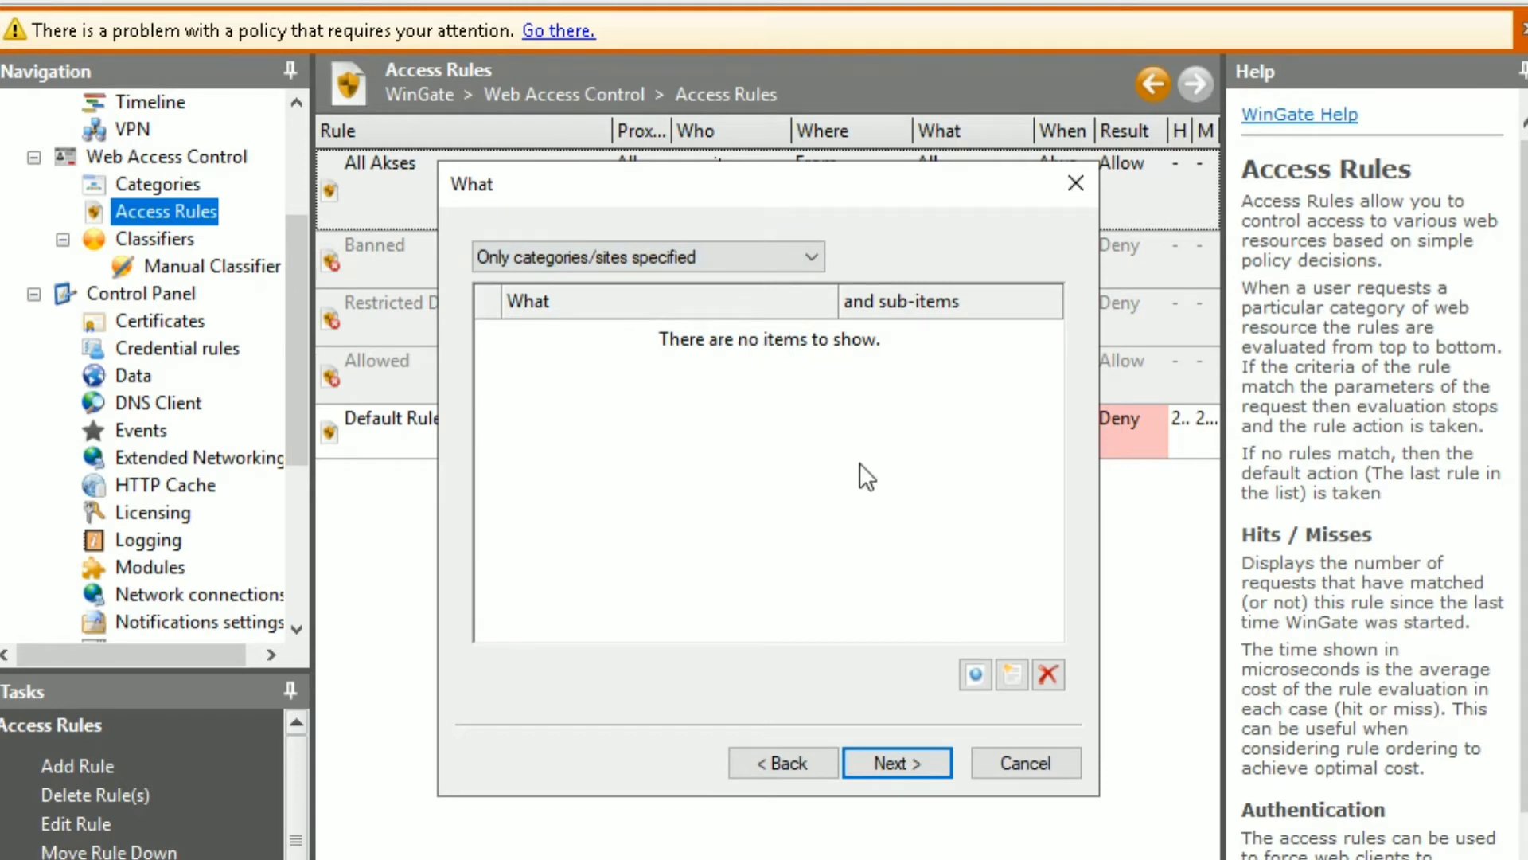
- Add translate.google.com as a specific site match for the Translate Google rule and finish the rule with it always in effect
click(977, 684)
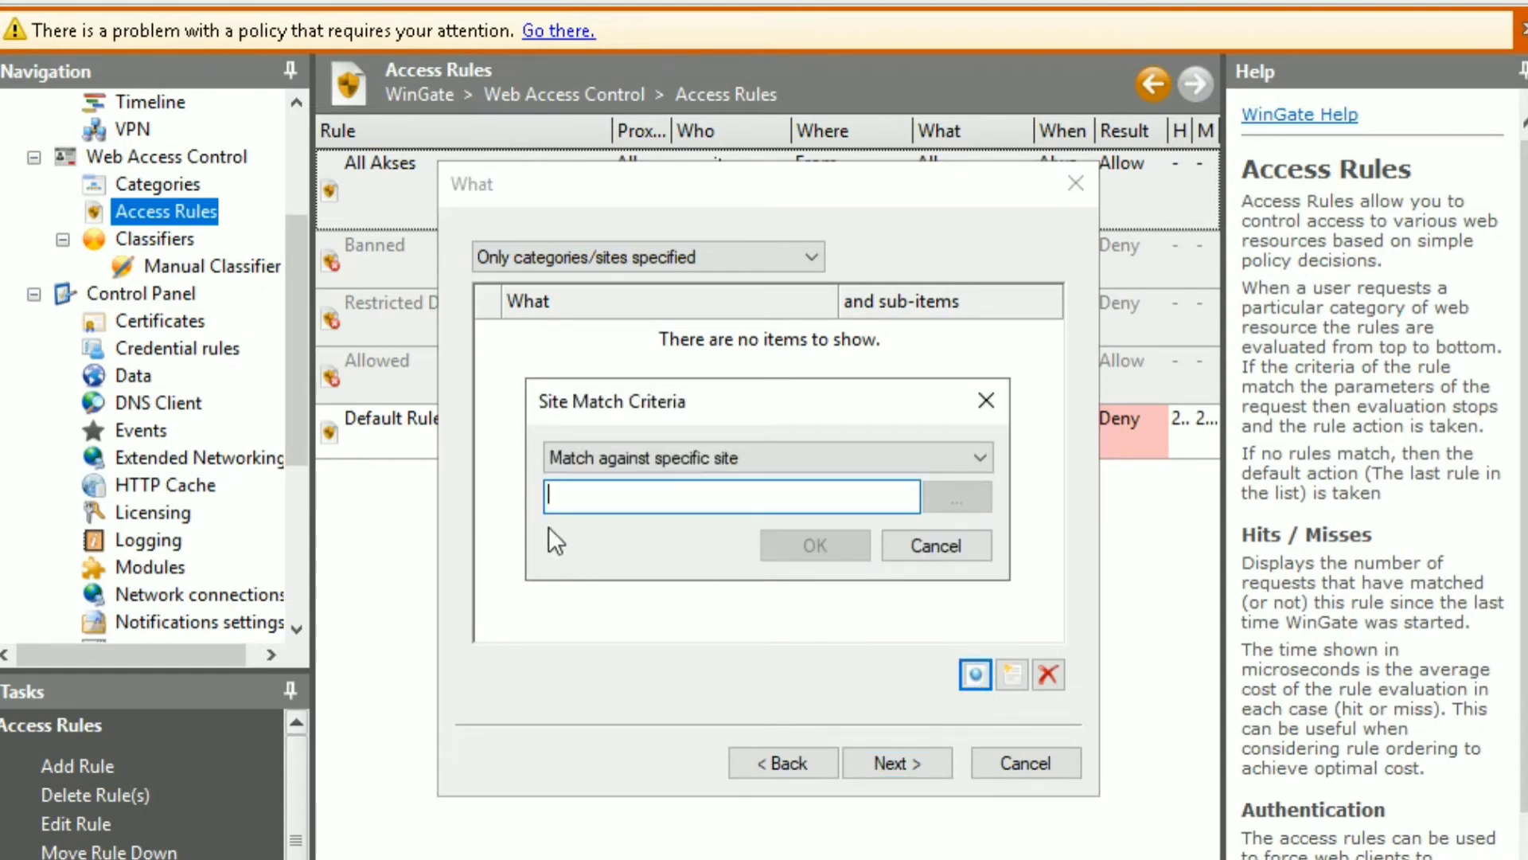
click(617, 461)
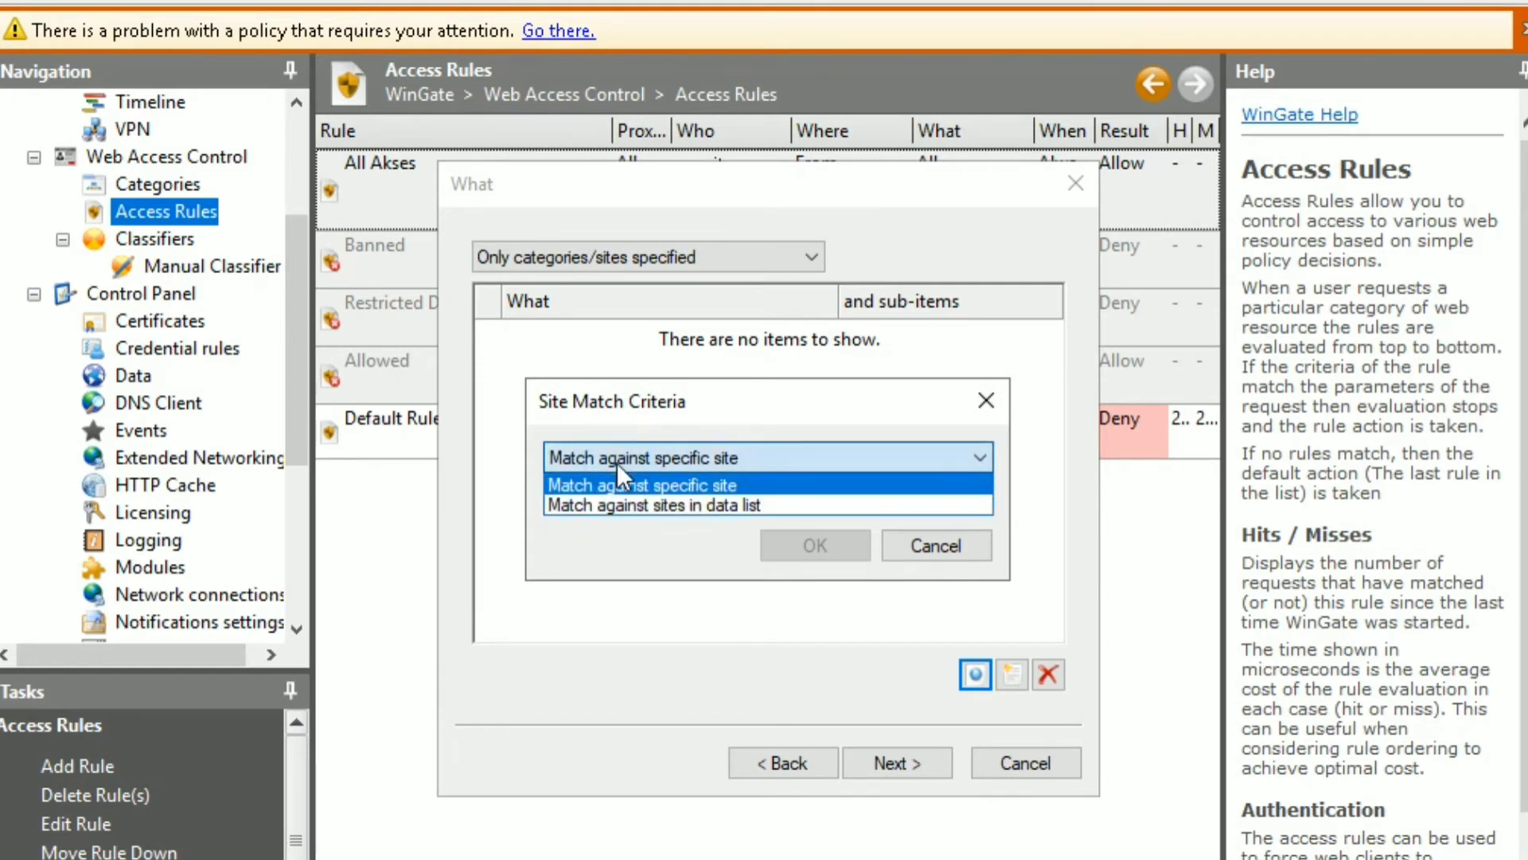
click(770, 484)
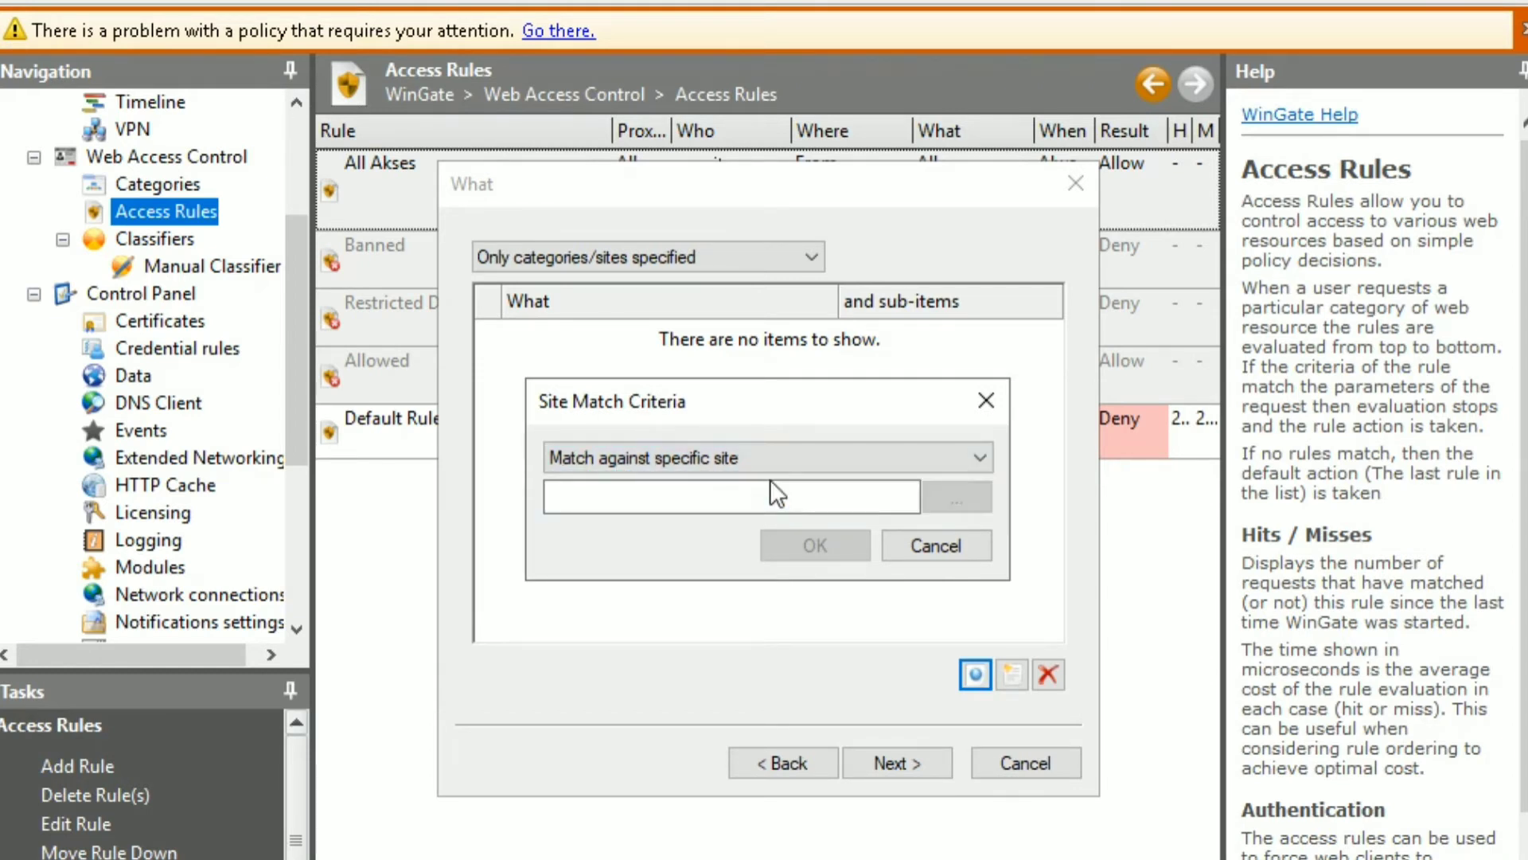
click(768, 498)
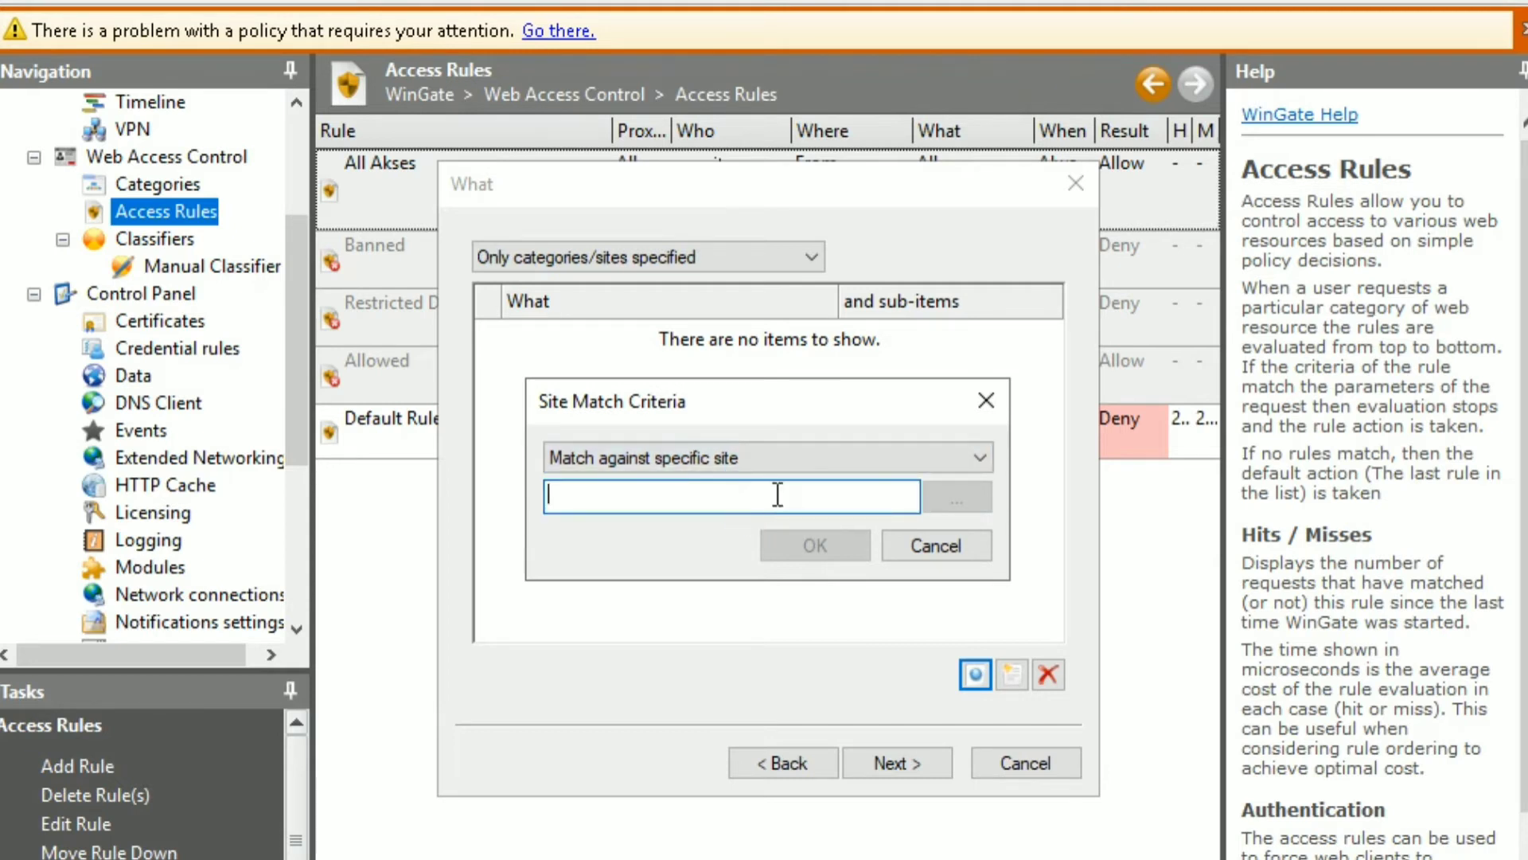
text(translate.)
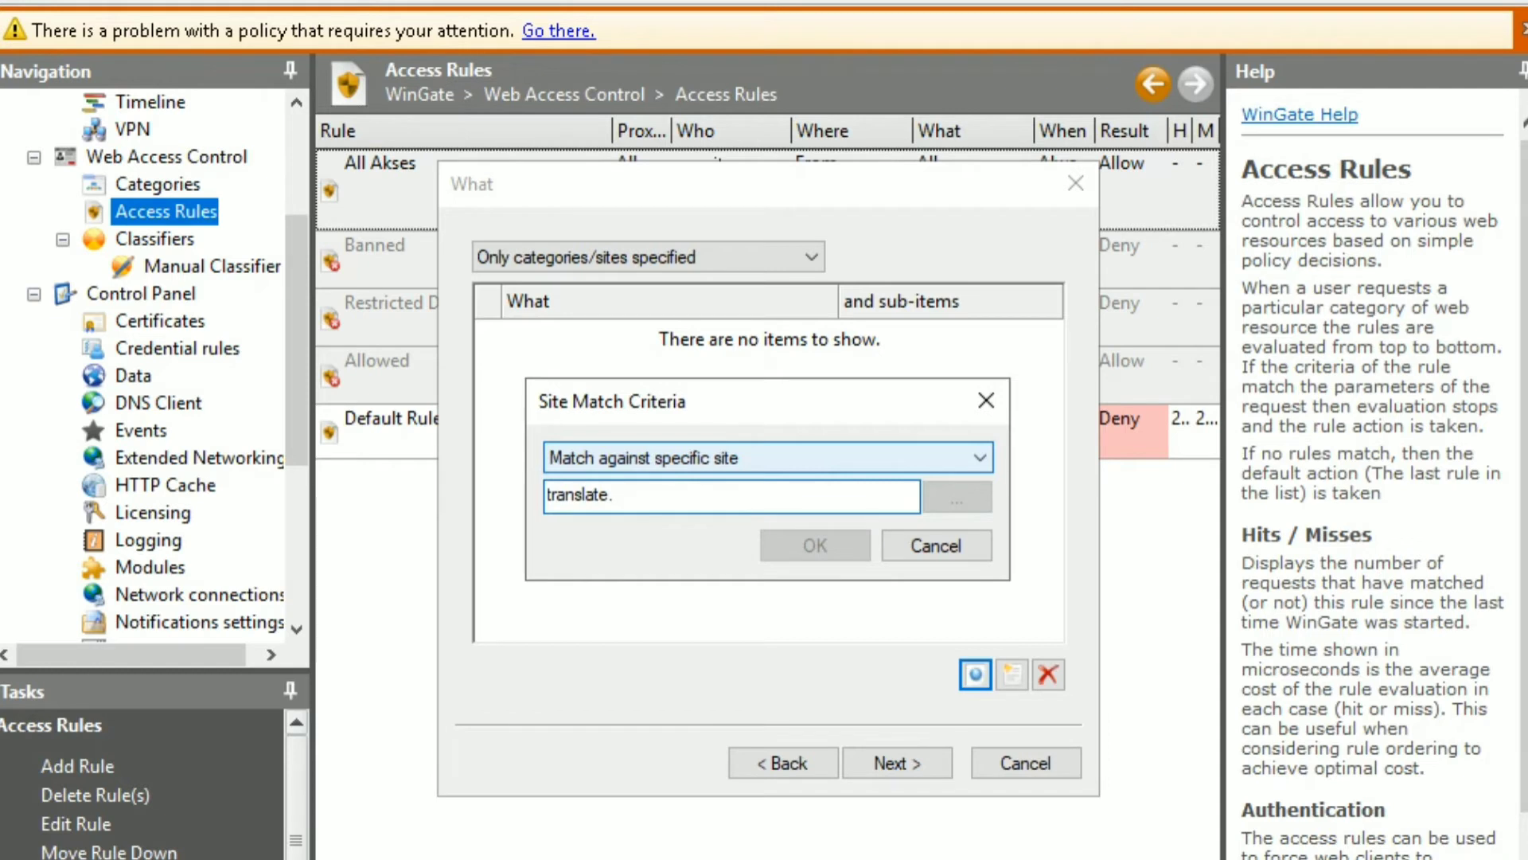
text(google.com)
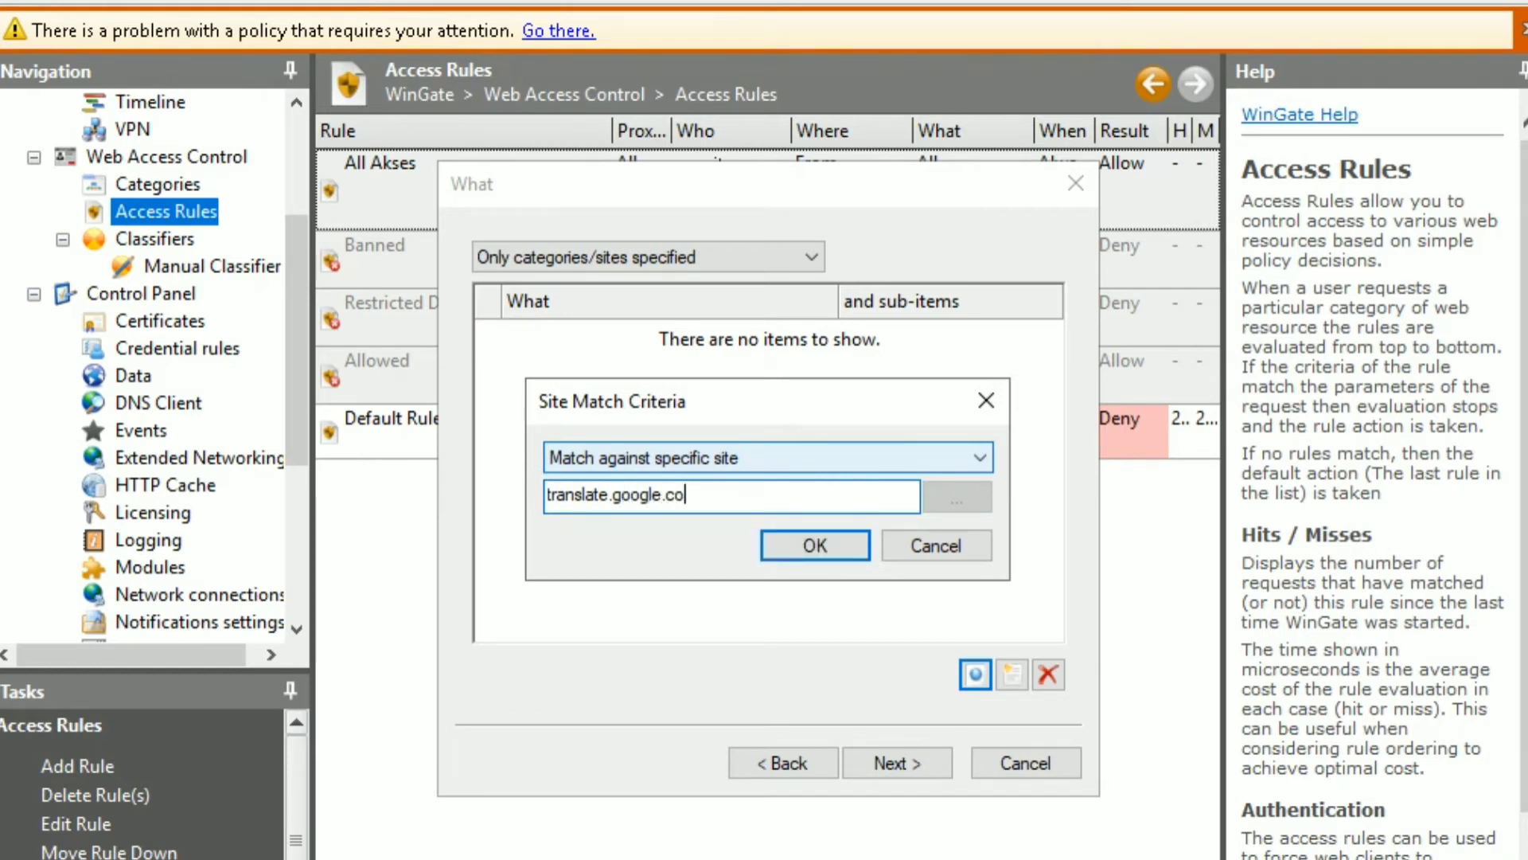
click(802, 538)
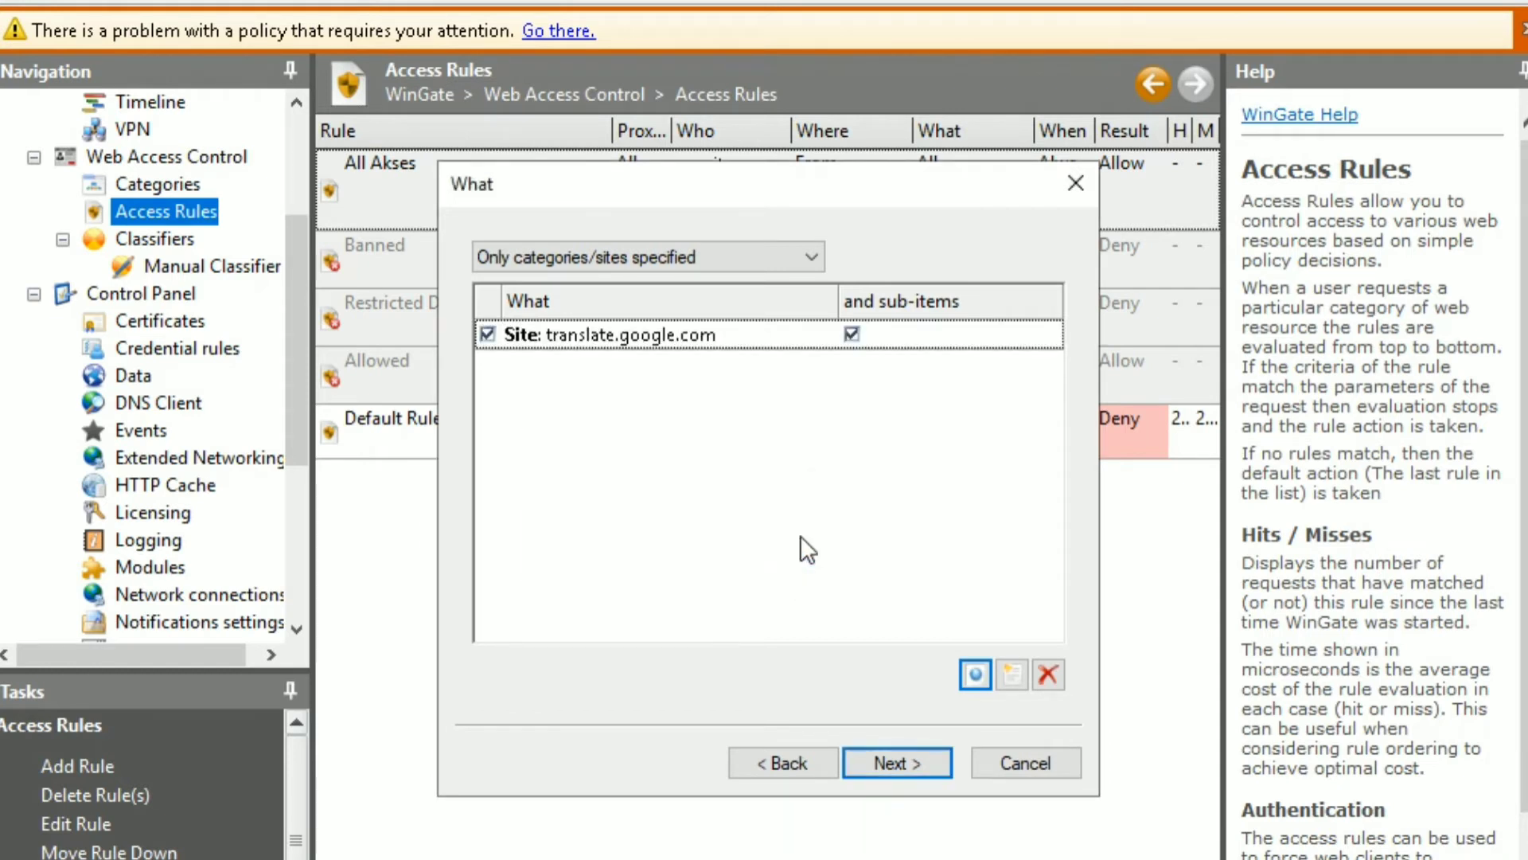
click(929, 763)
click(929, 762)
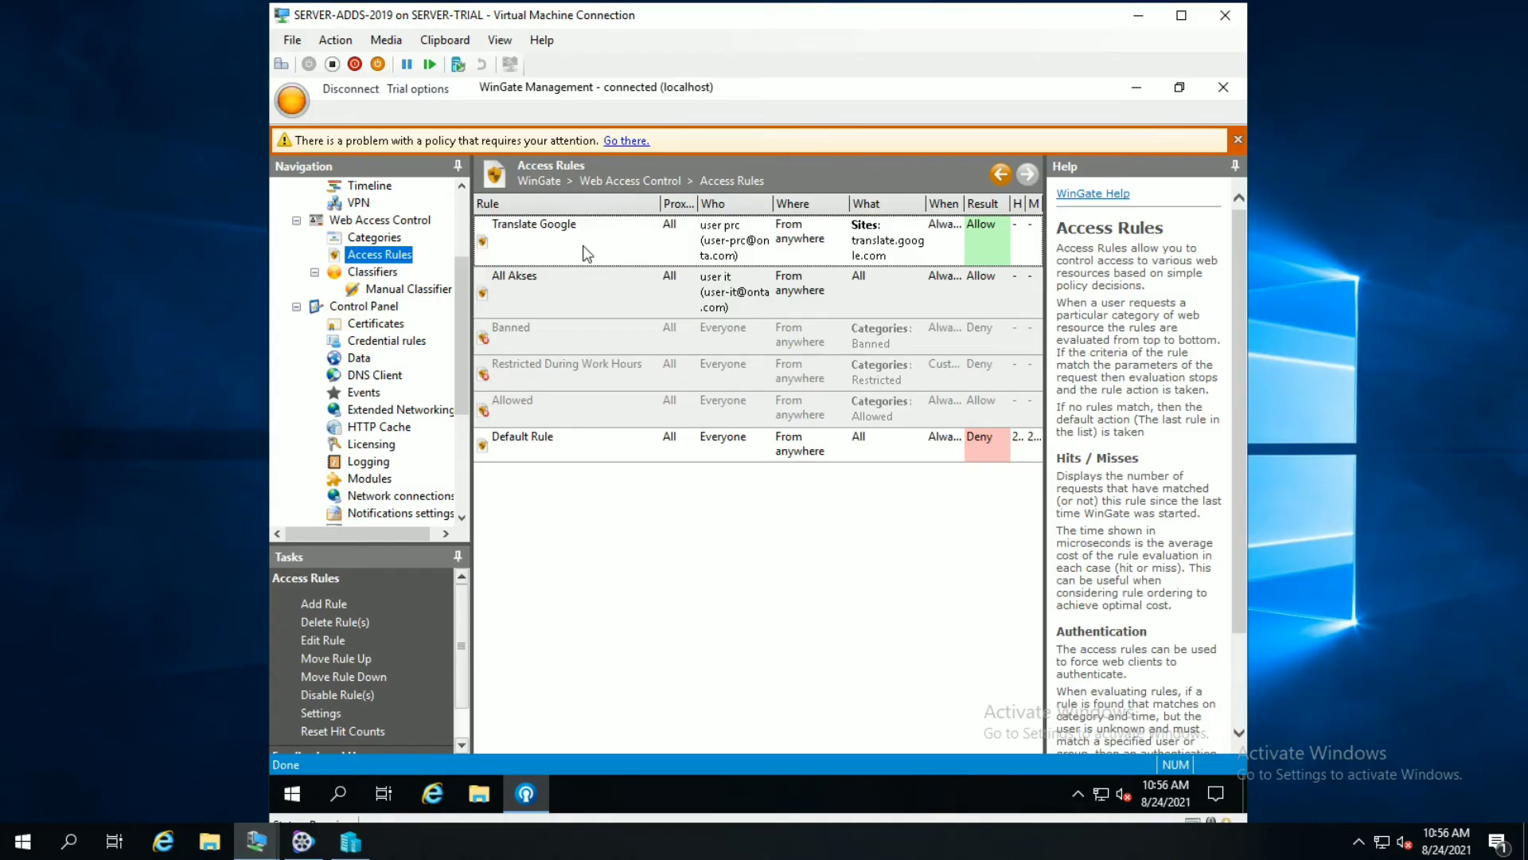
click(488, 198)
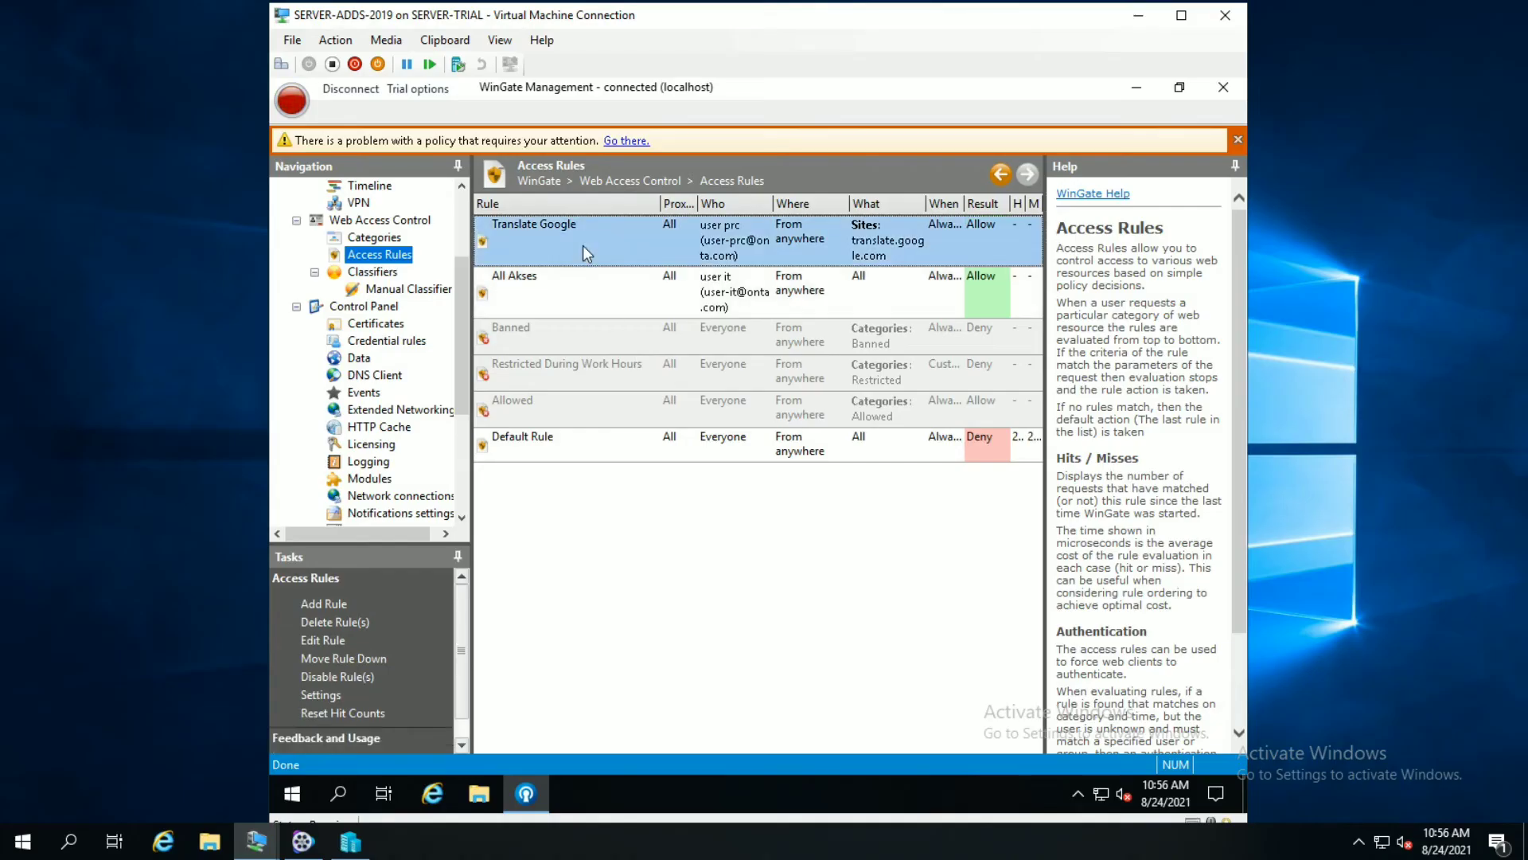
click(497, 273)
click(590, 245)
click(721, 297)
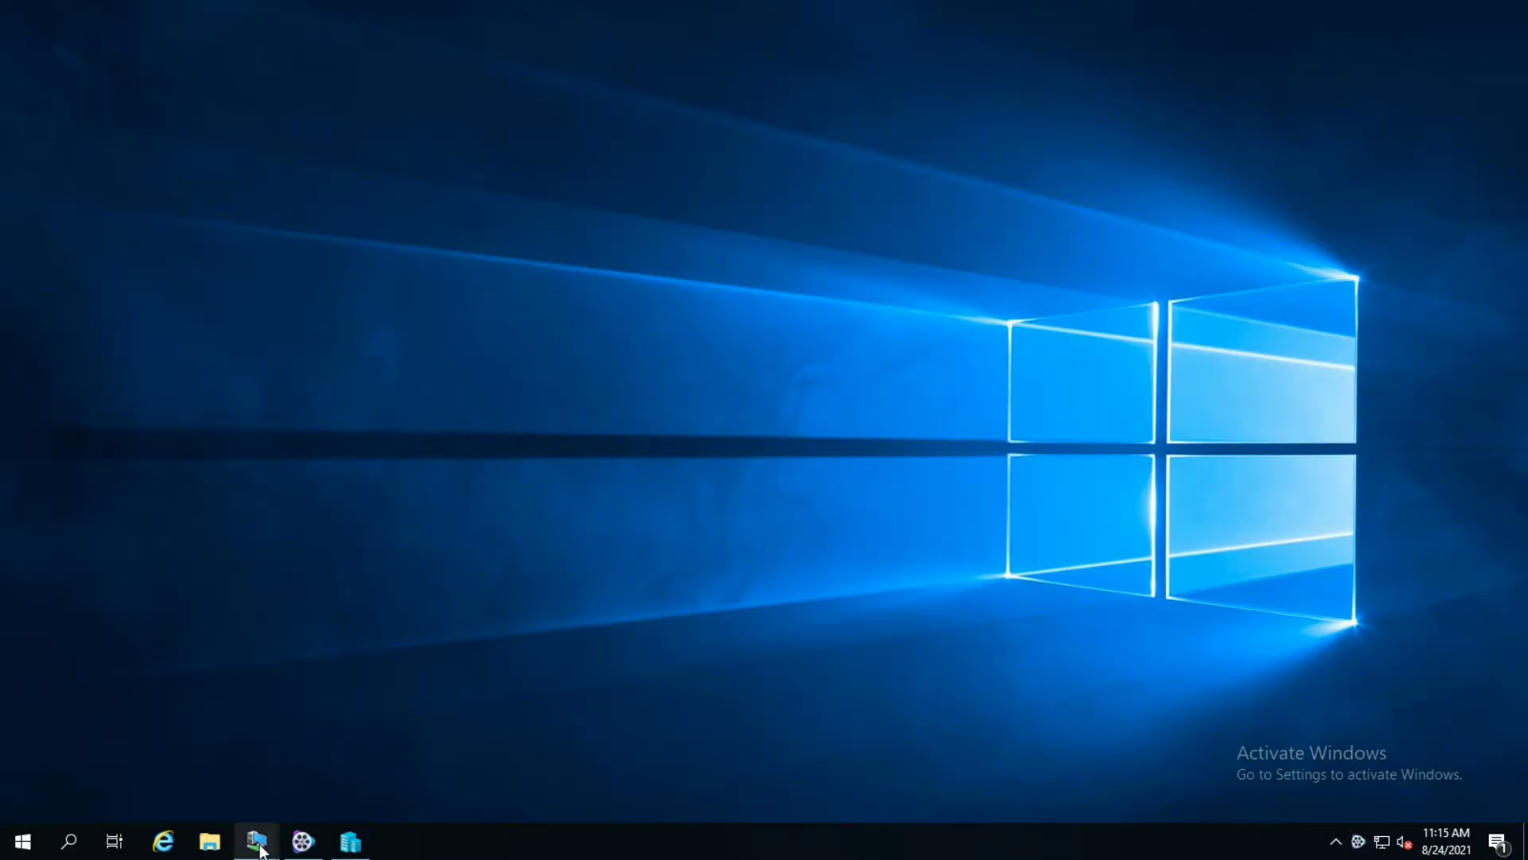
- Switch to the Client-HRD virtual machine and sign in to the user it account with the account password
mouse_move(257, 856)
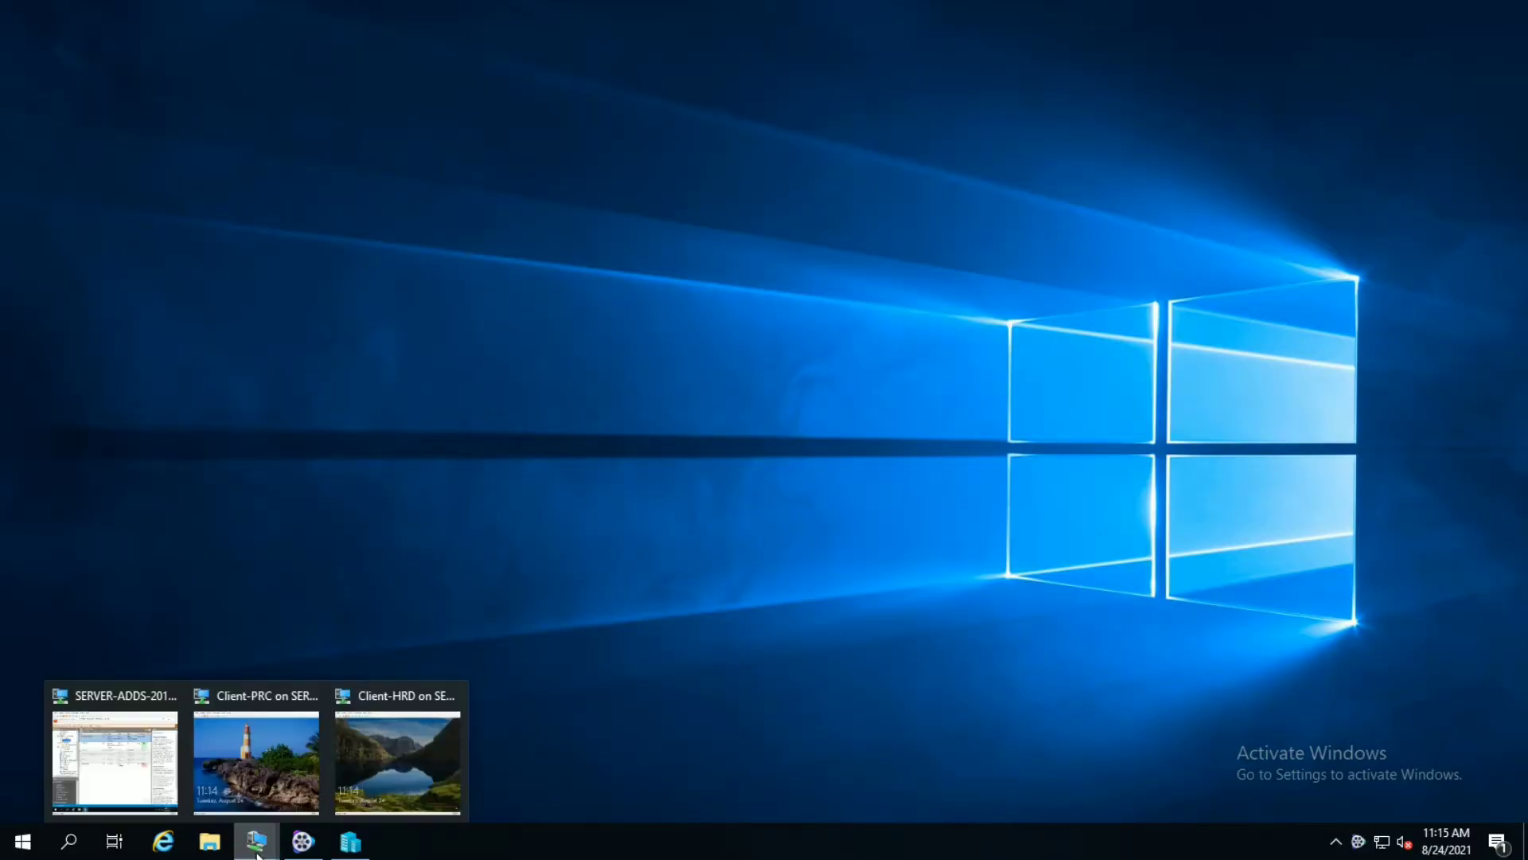
click(418, 762)
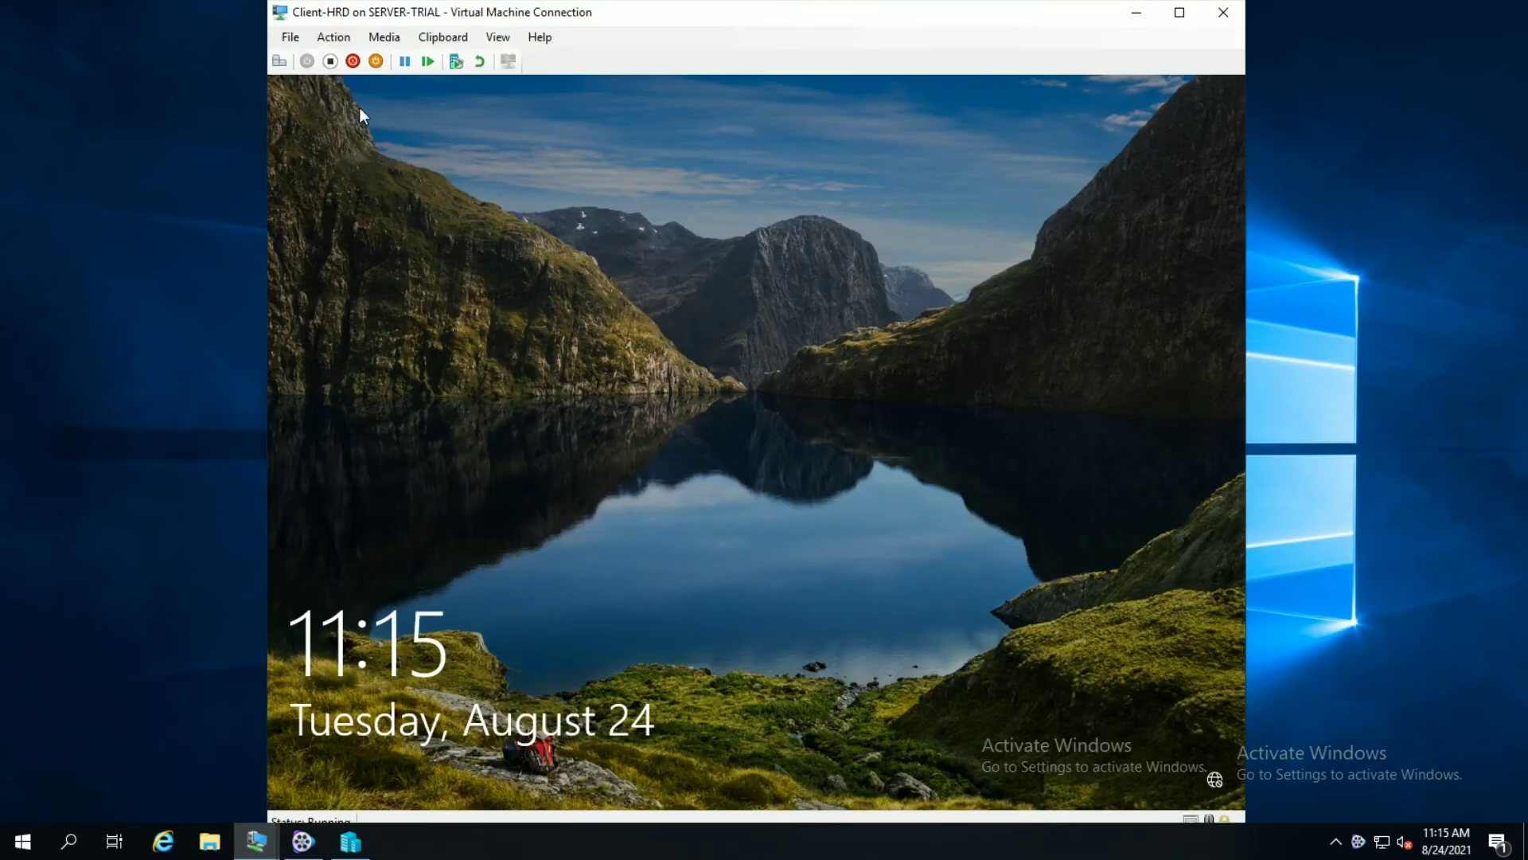
click(280, 62)
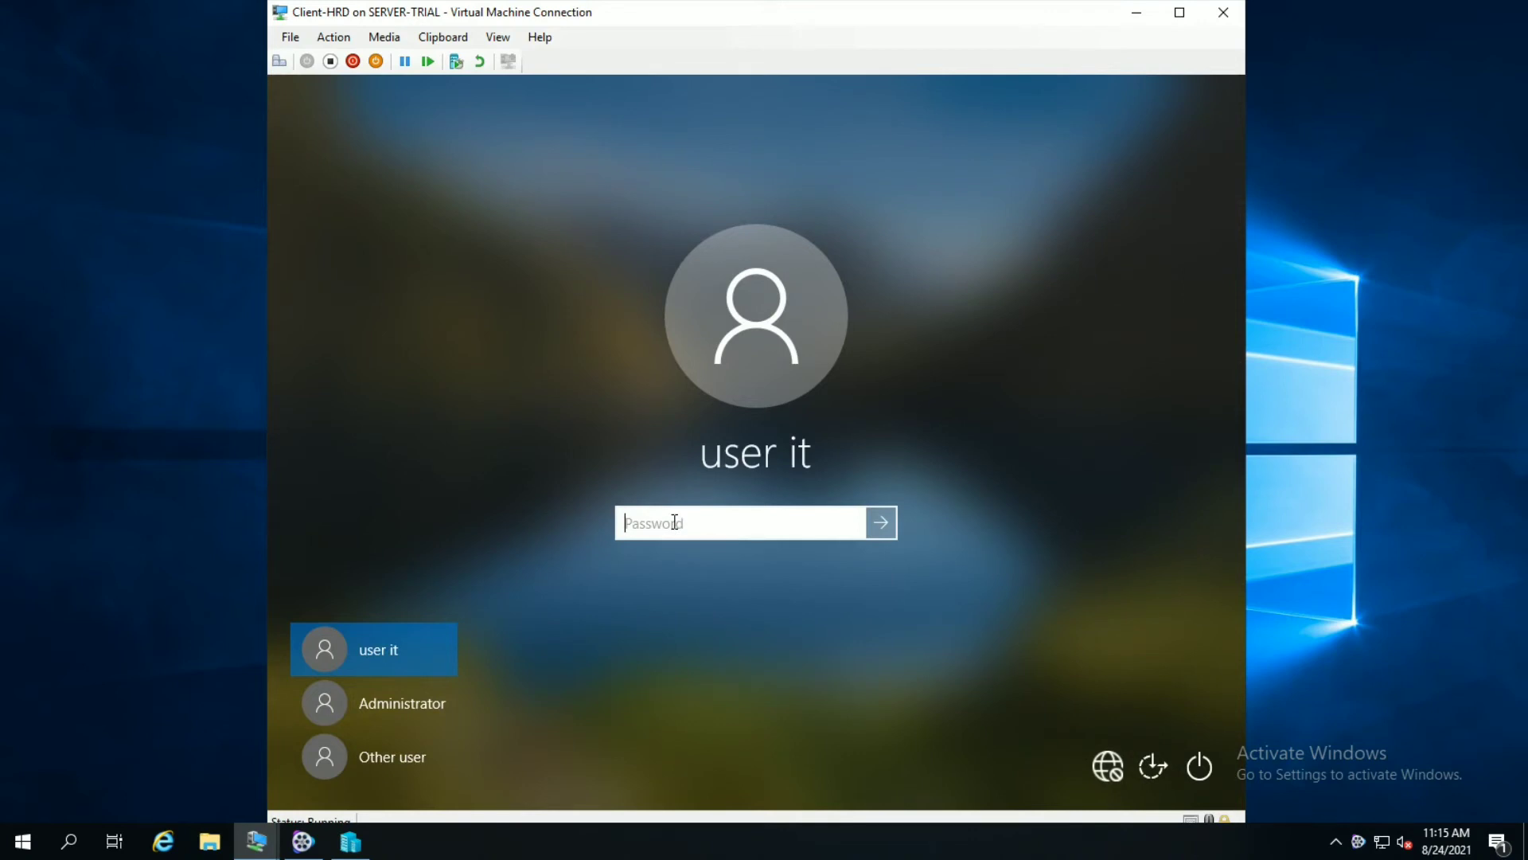
text(••••••••••••)
key(Return)
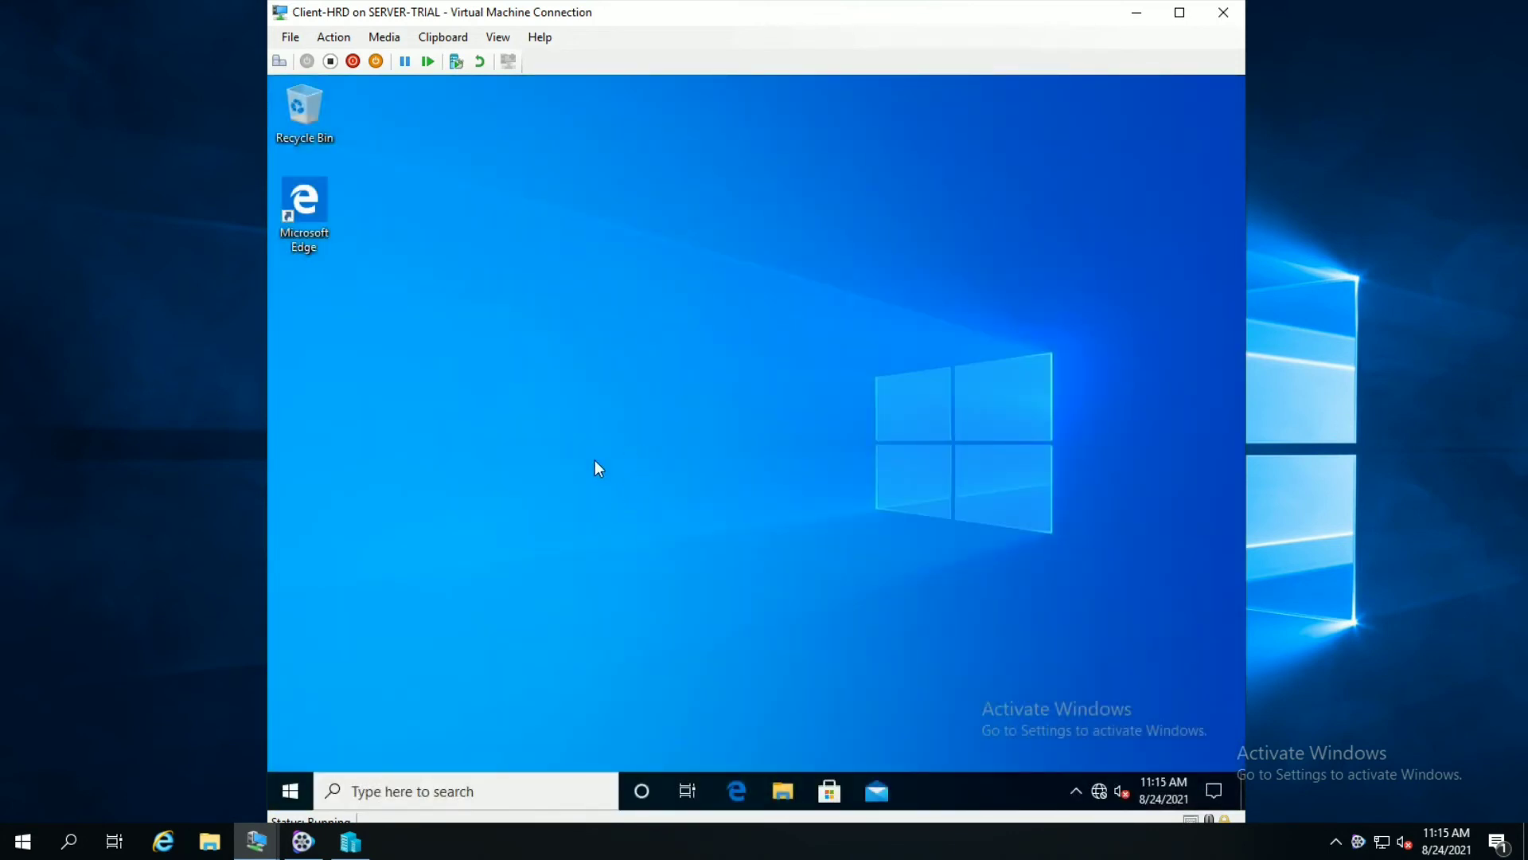
- Test the client's direct internet connection by pinging google.com from Command Prompt, and minimize the prompt
click(291, 790)
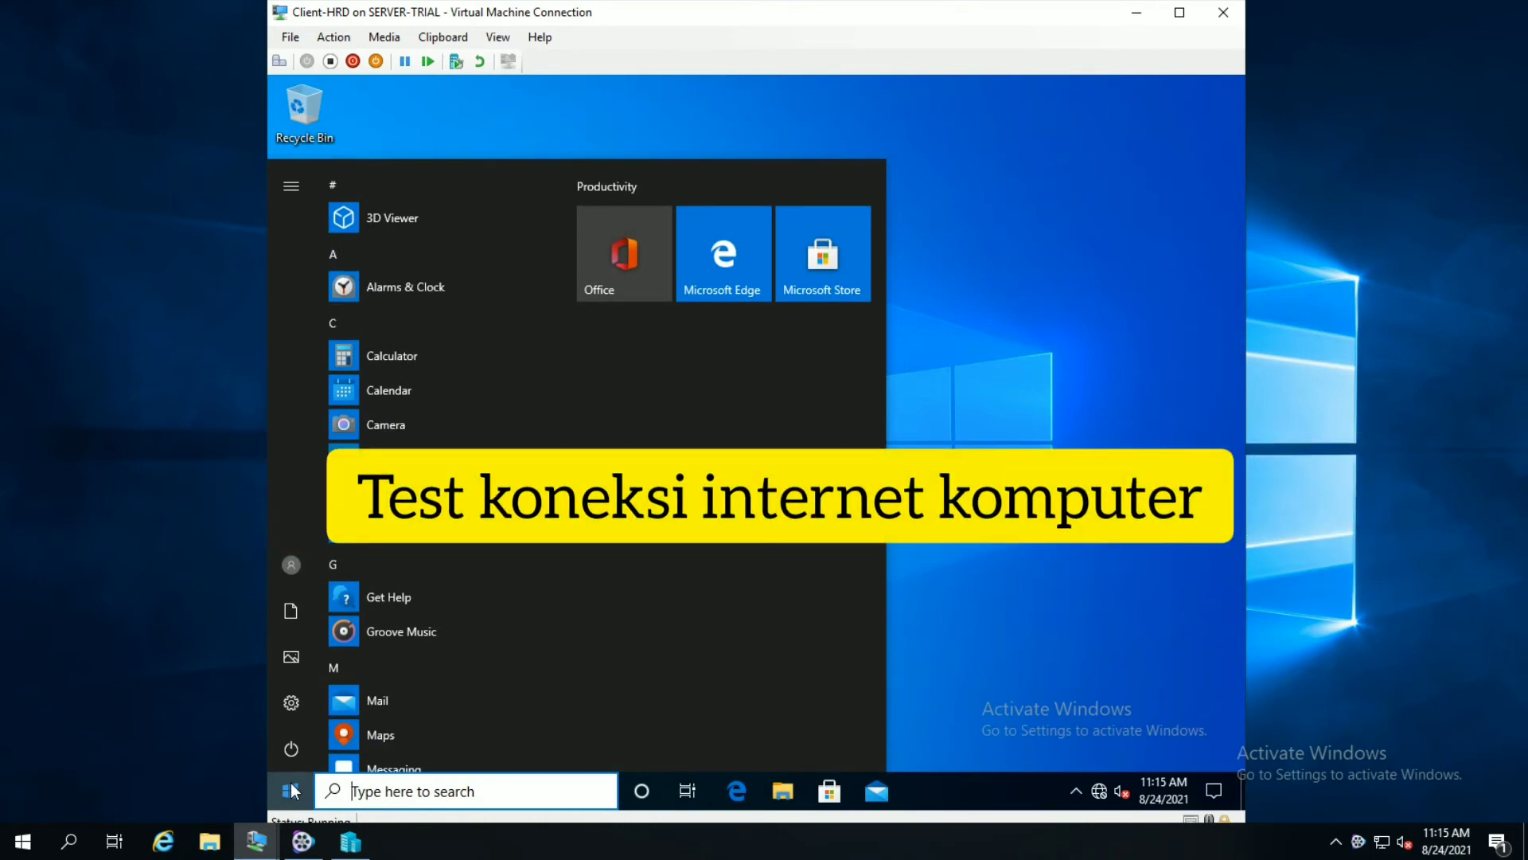
text(cmd)
key(Return)
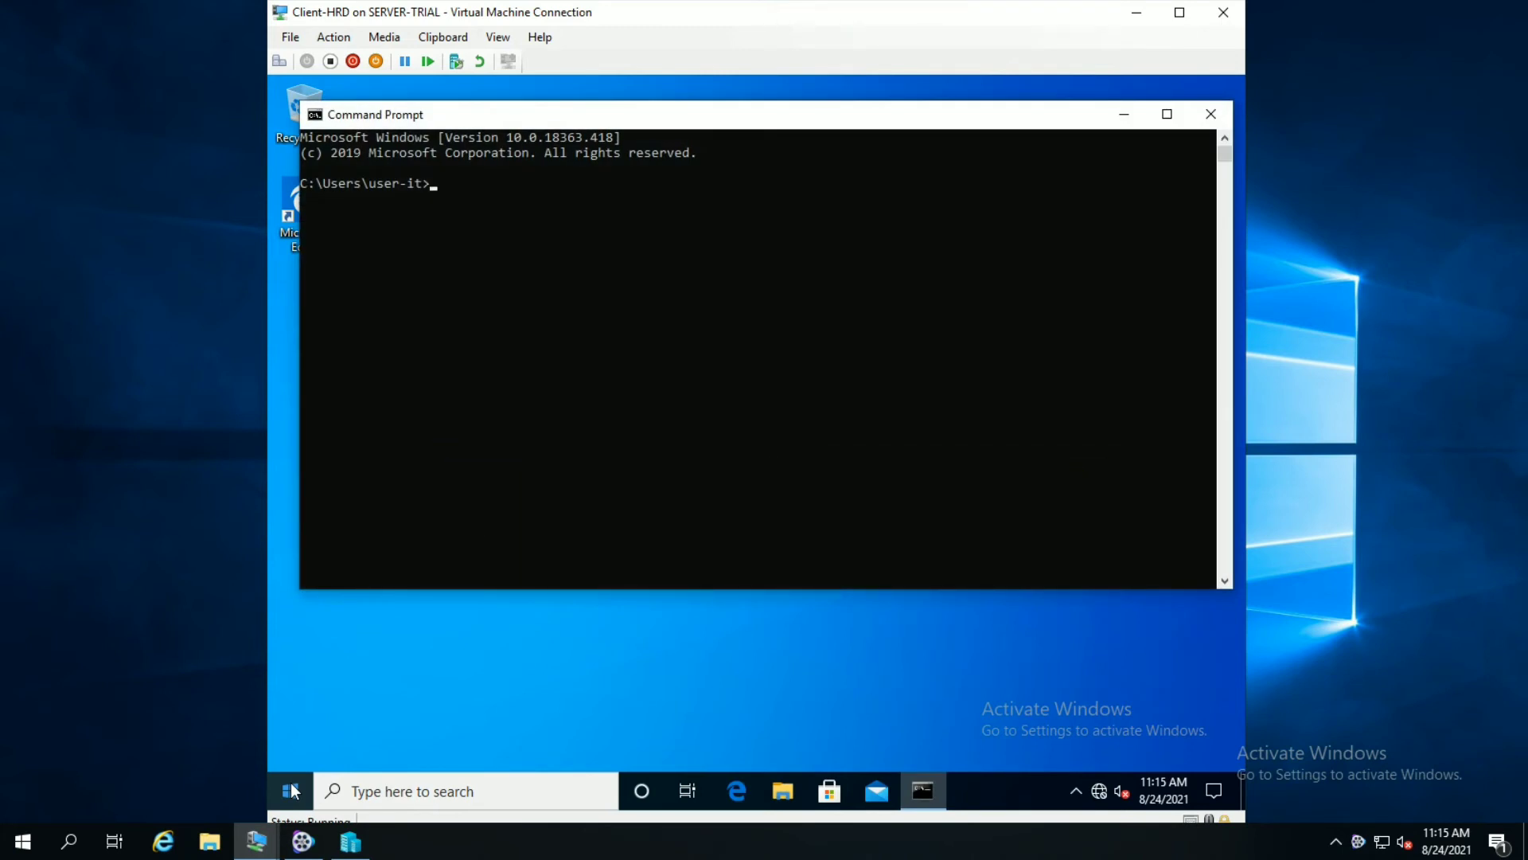
text(ping google.com)
key(Return)
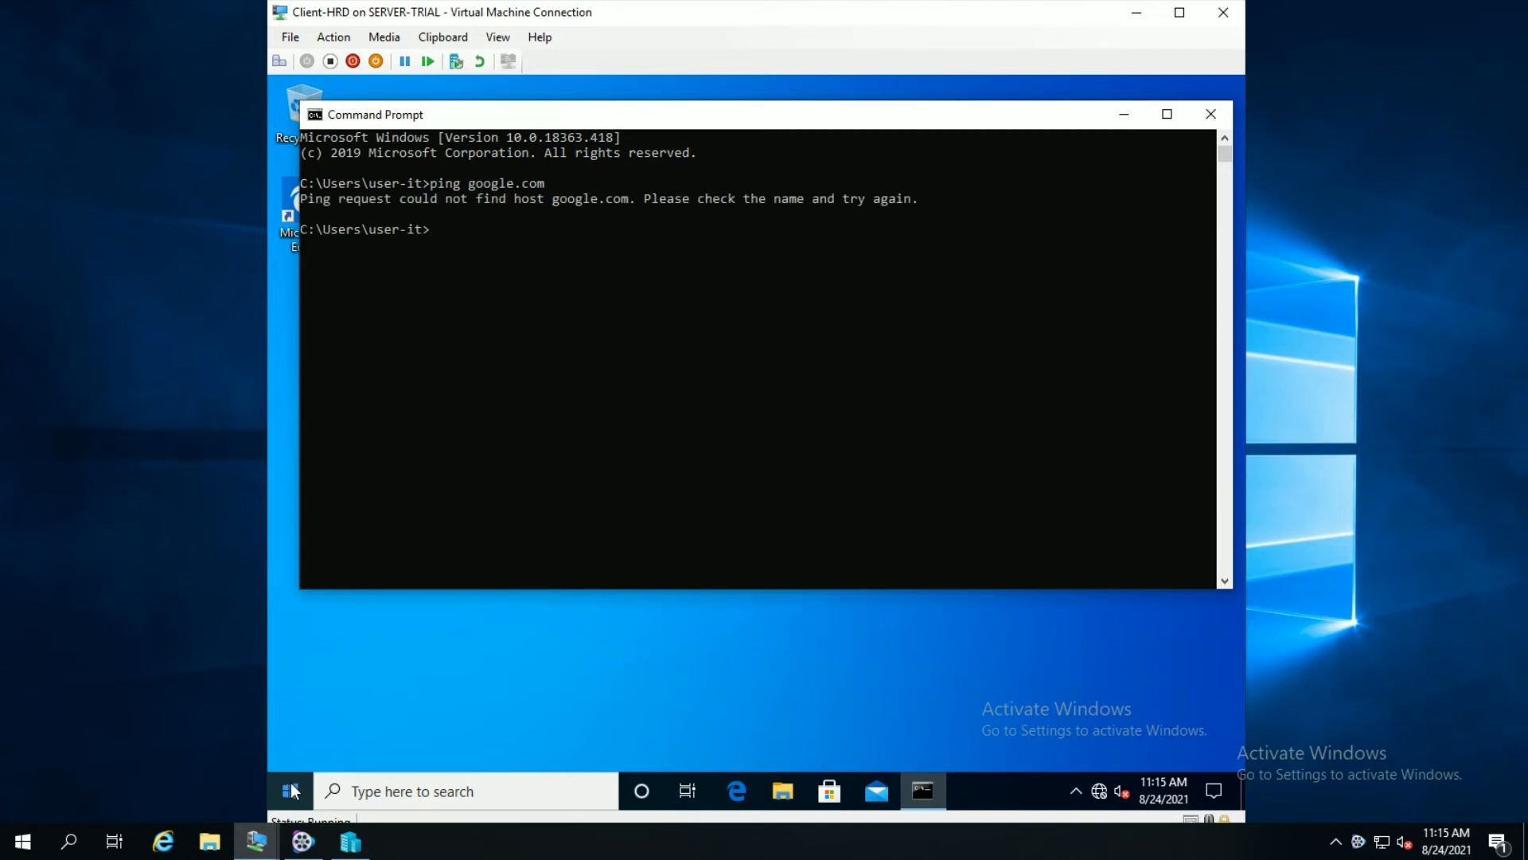
click(692, 241)
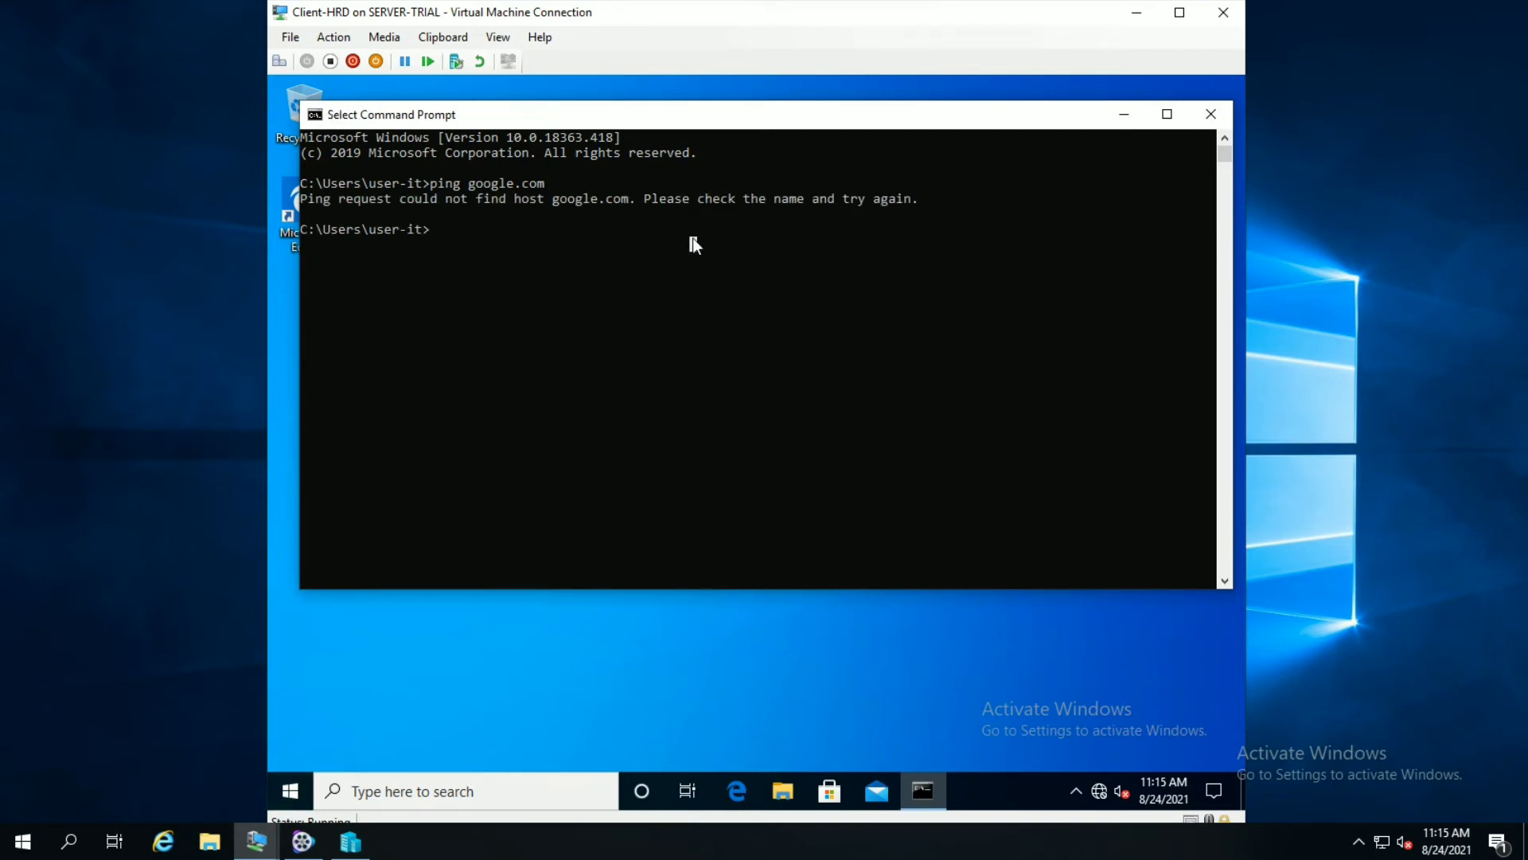
click(1120, 115)
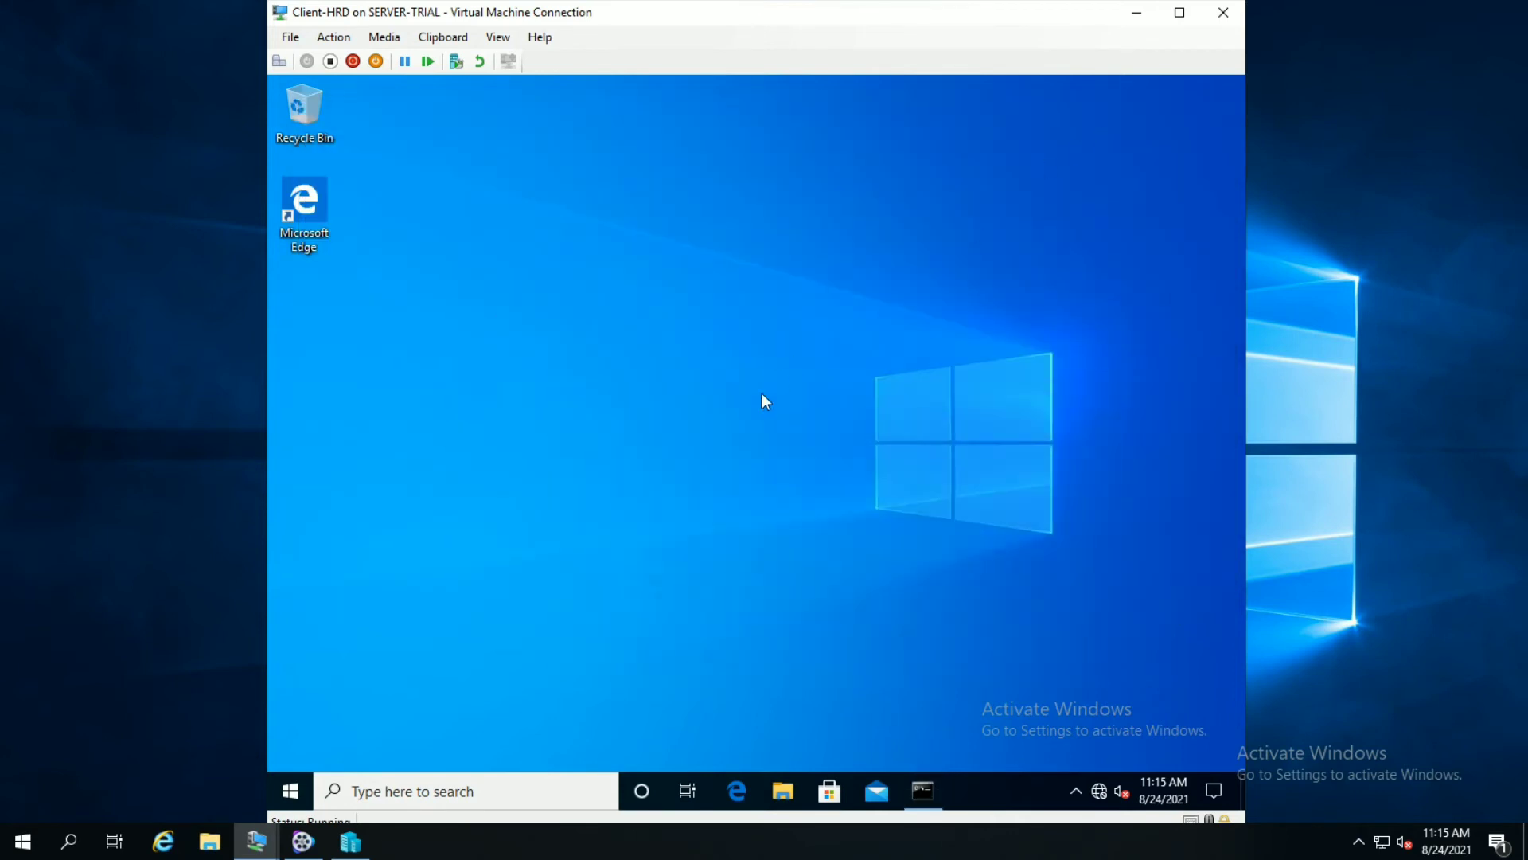
- Launch Internet Explorer on the client and request google.com in a new browser tab
click(290, 790)
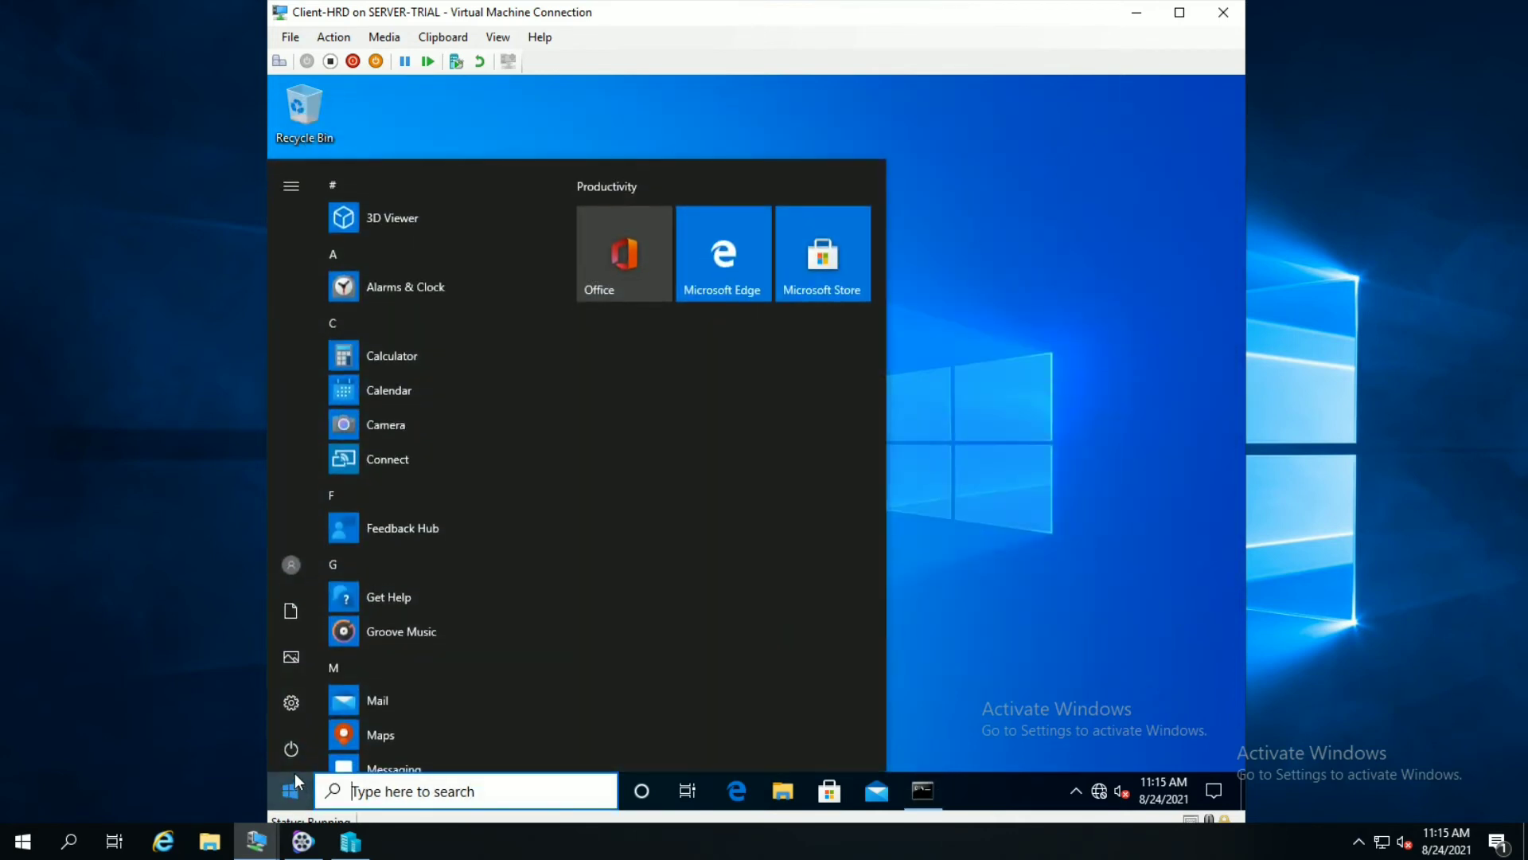
text(ie)
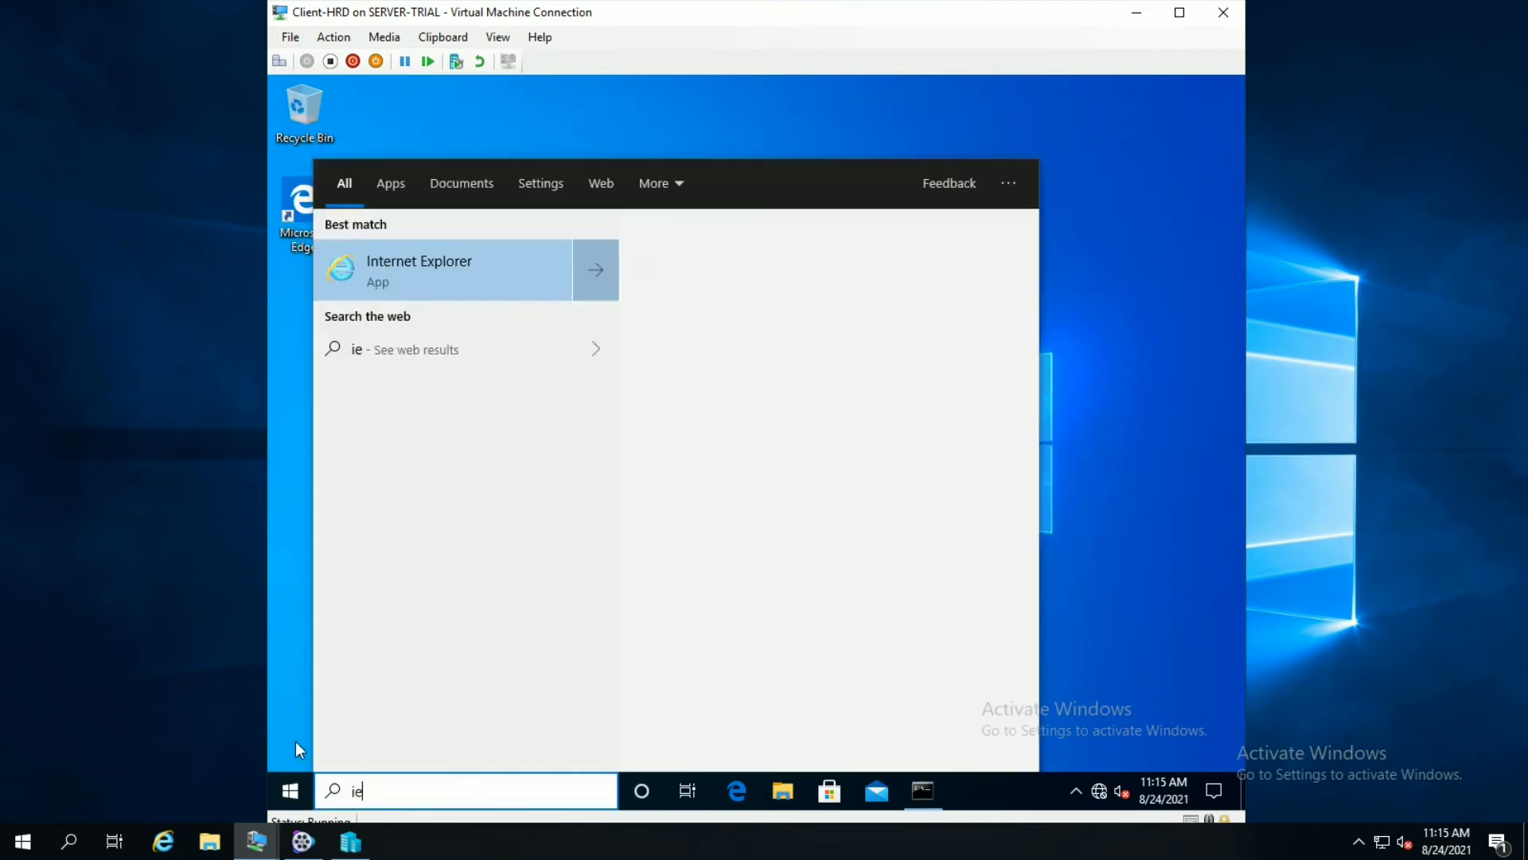
key(Return)
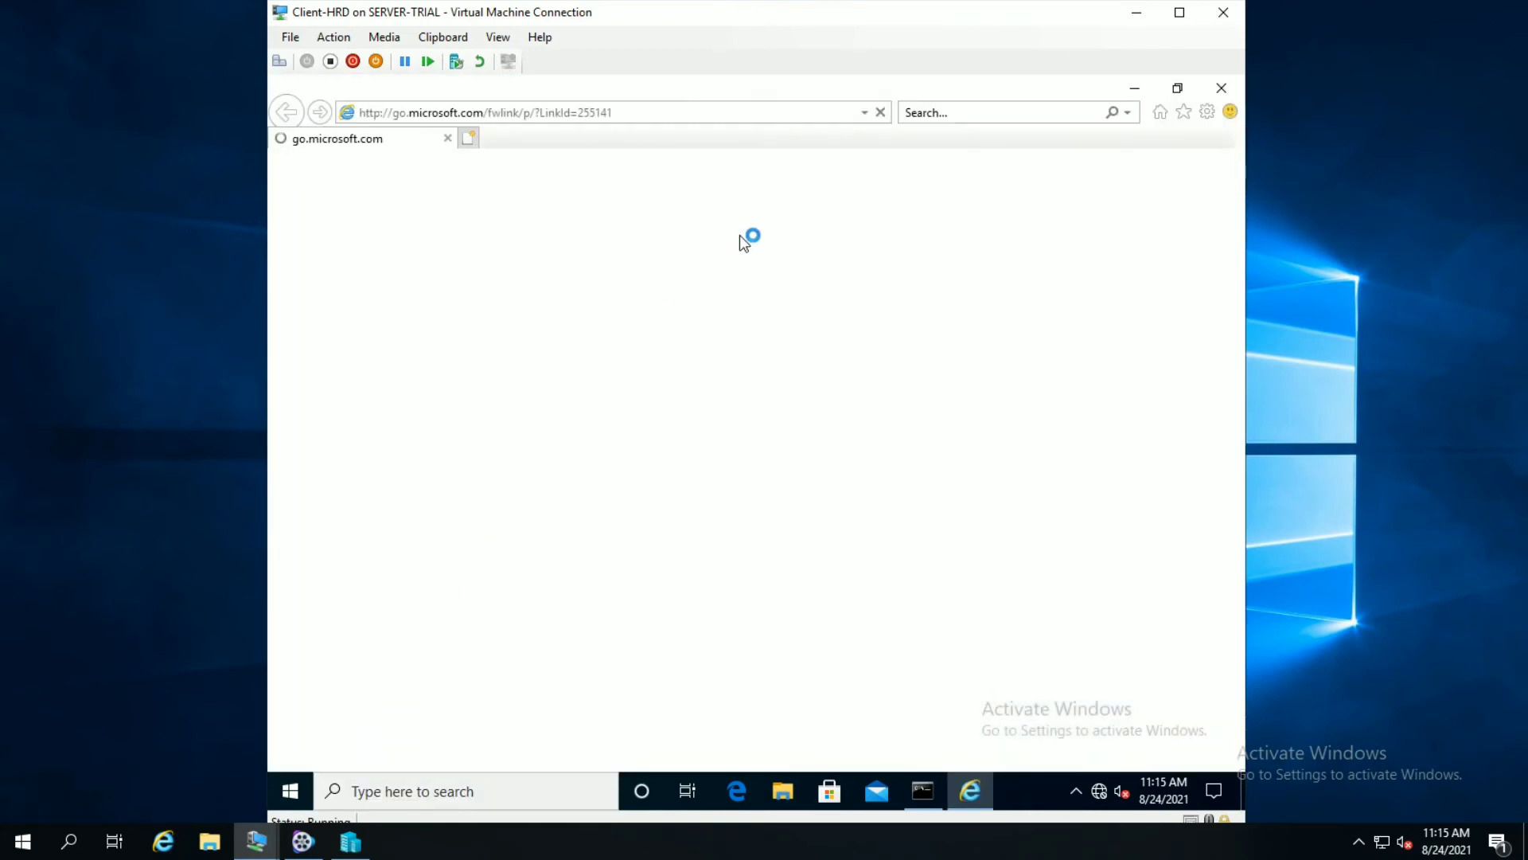
click(471, 140)
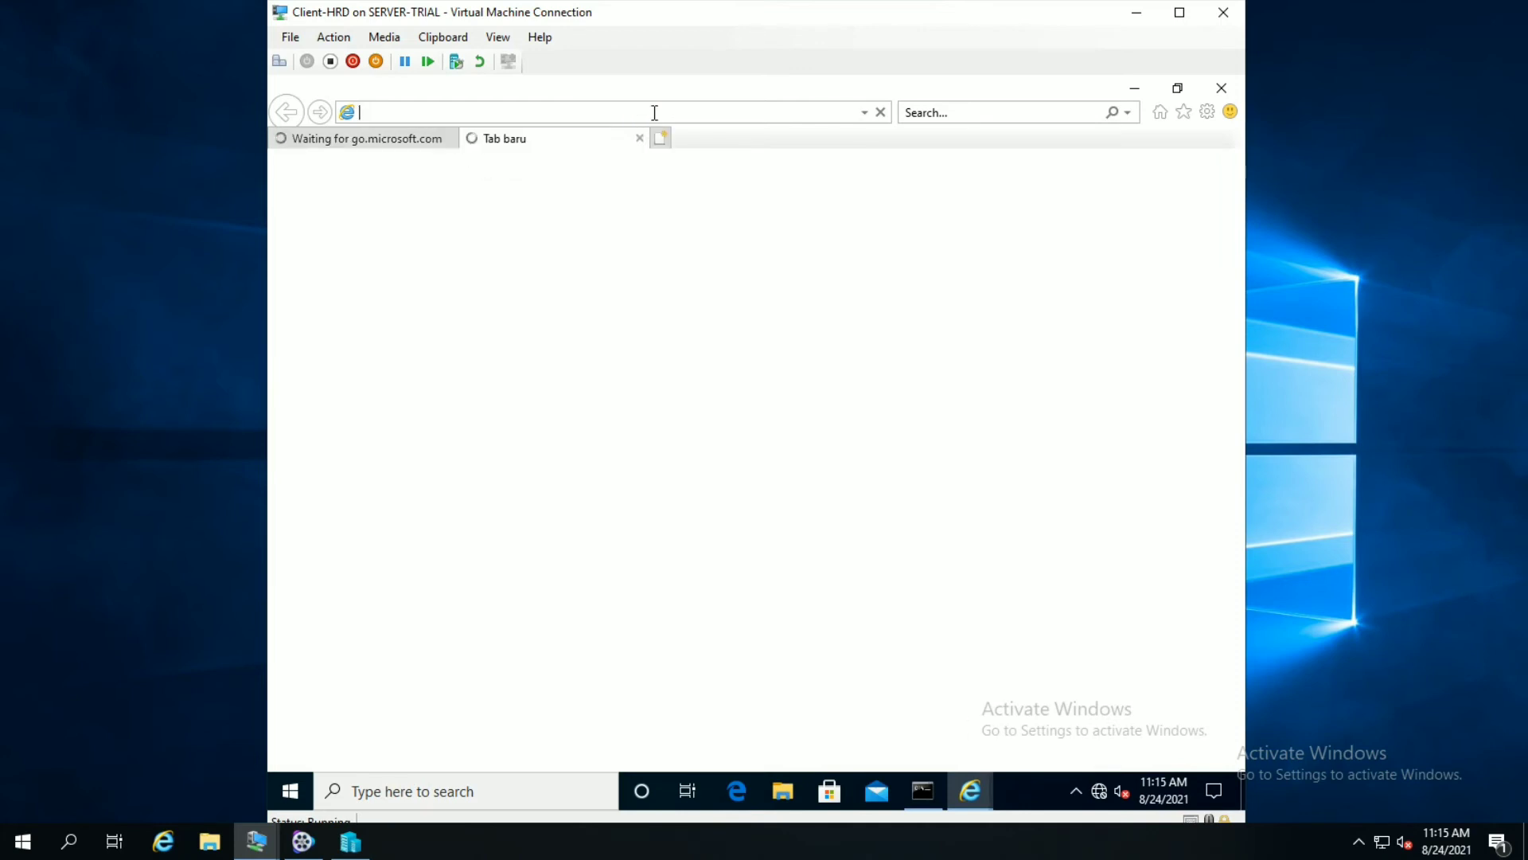
text(google.com/)
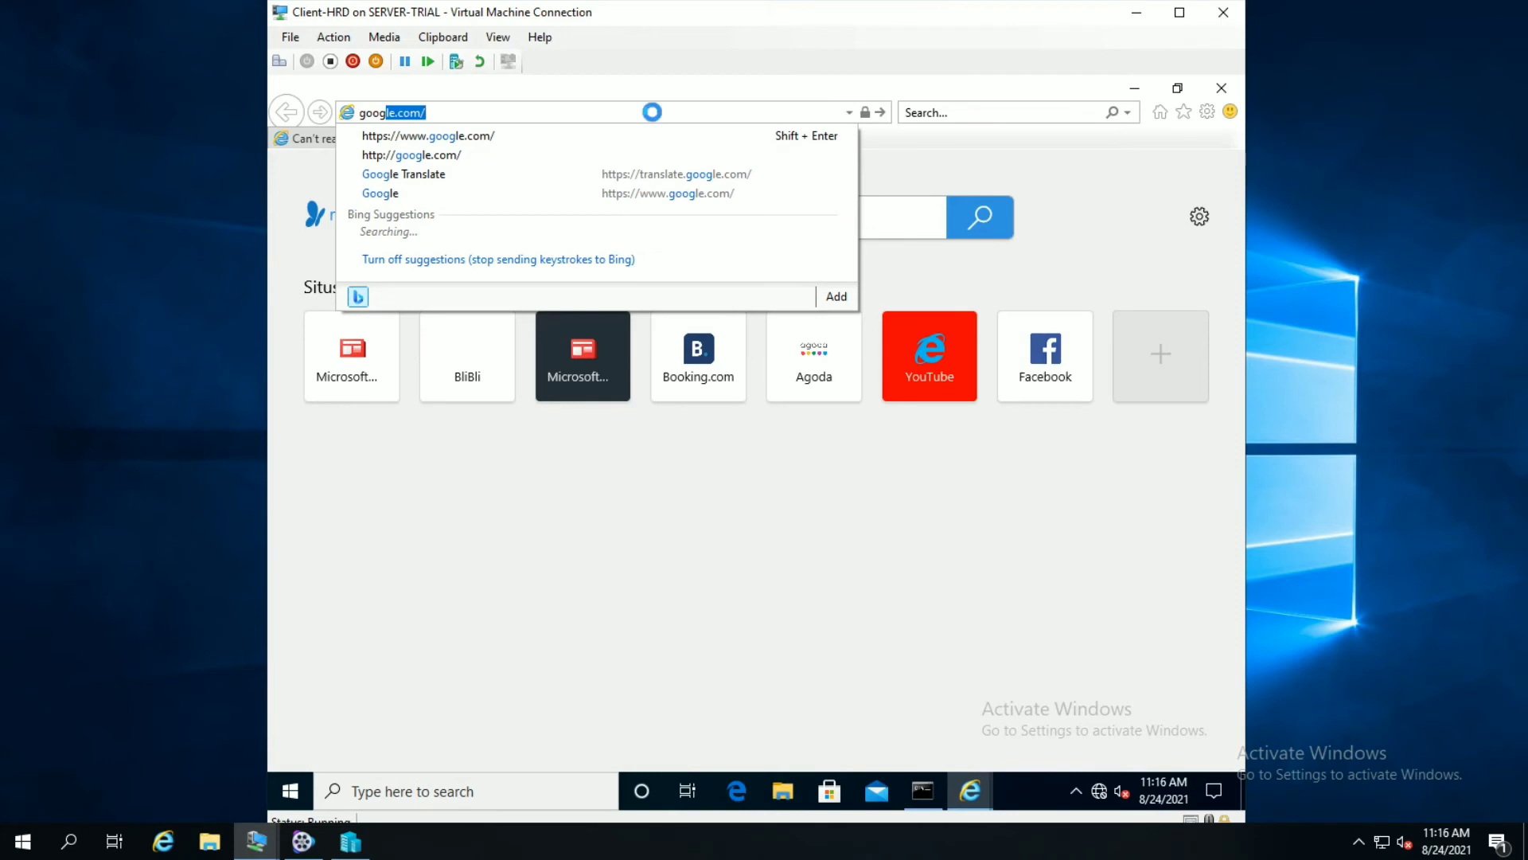
key(Return)
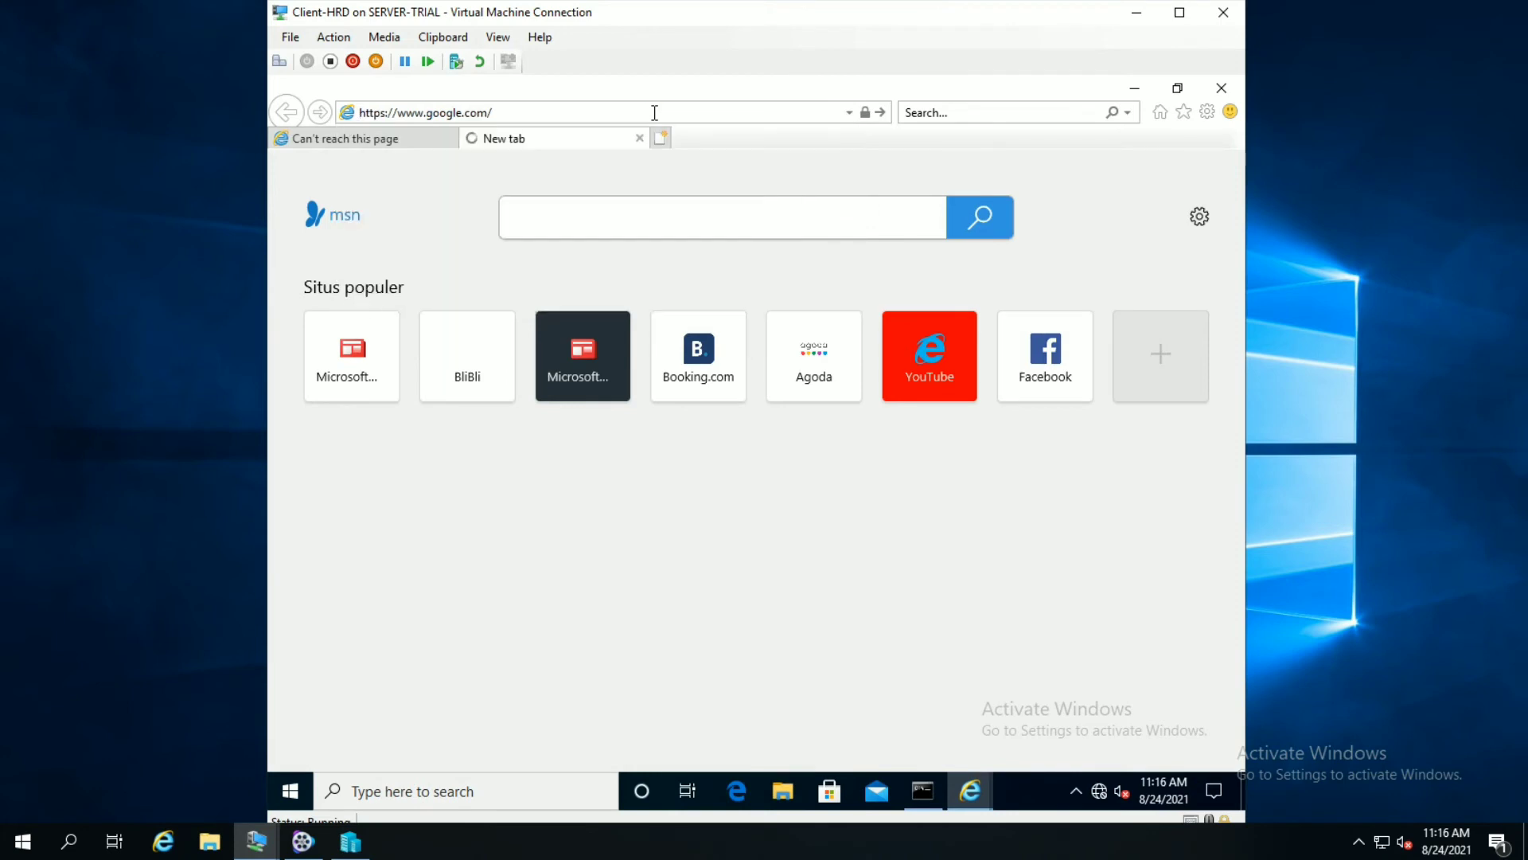
- Request msn.com in the first browser tab and check how the msn.com and google.com pages load
click(392, 140)
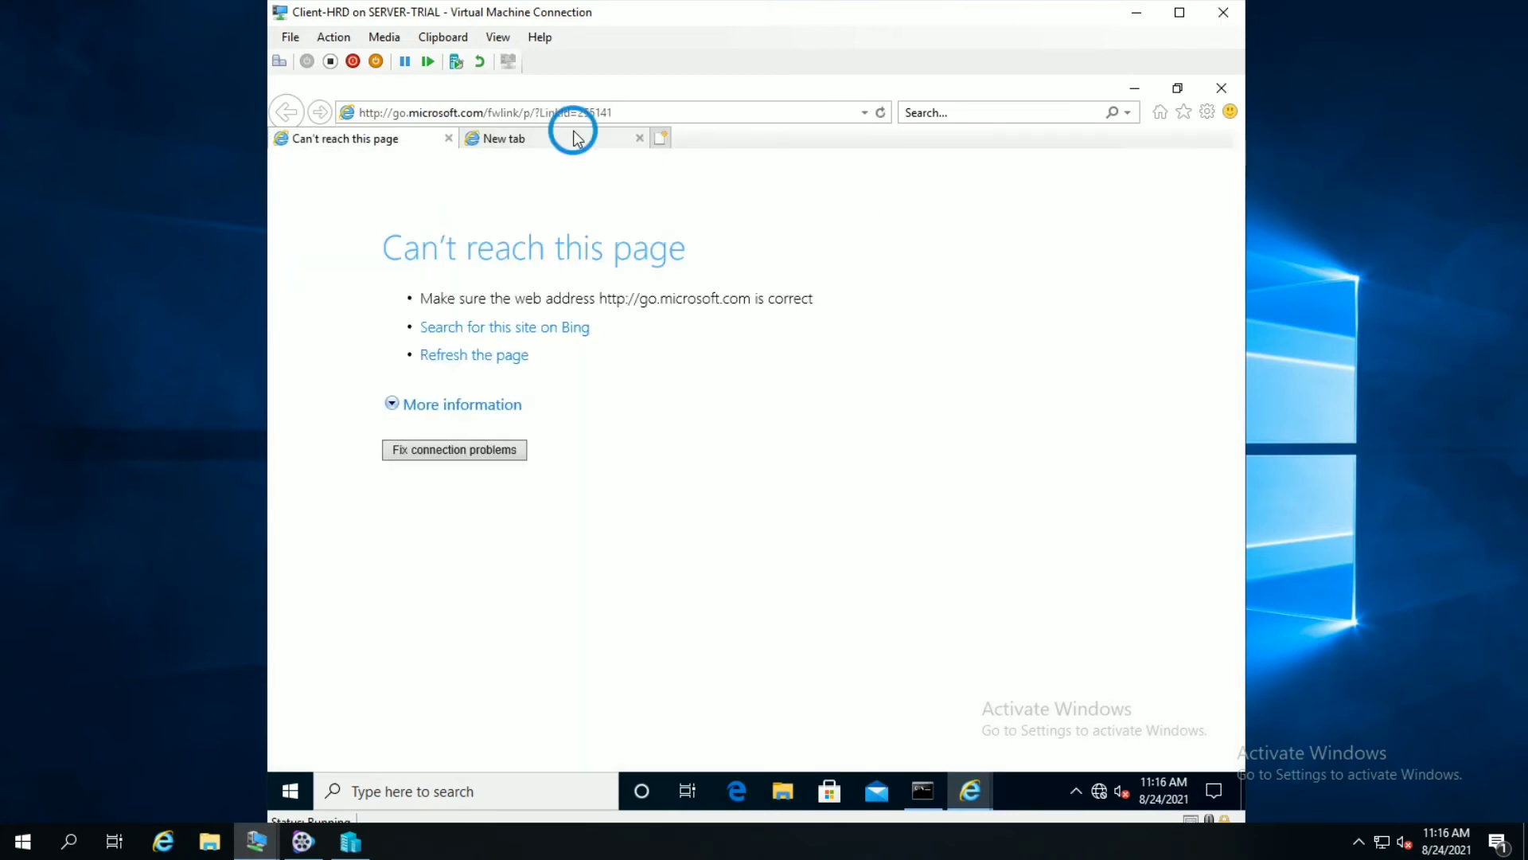
click(572, 139)
click(413, 140)
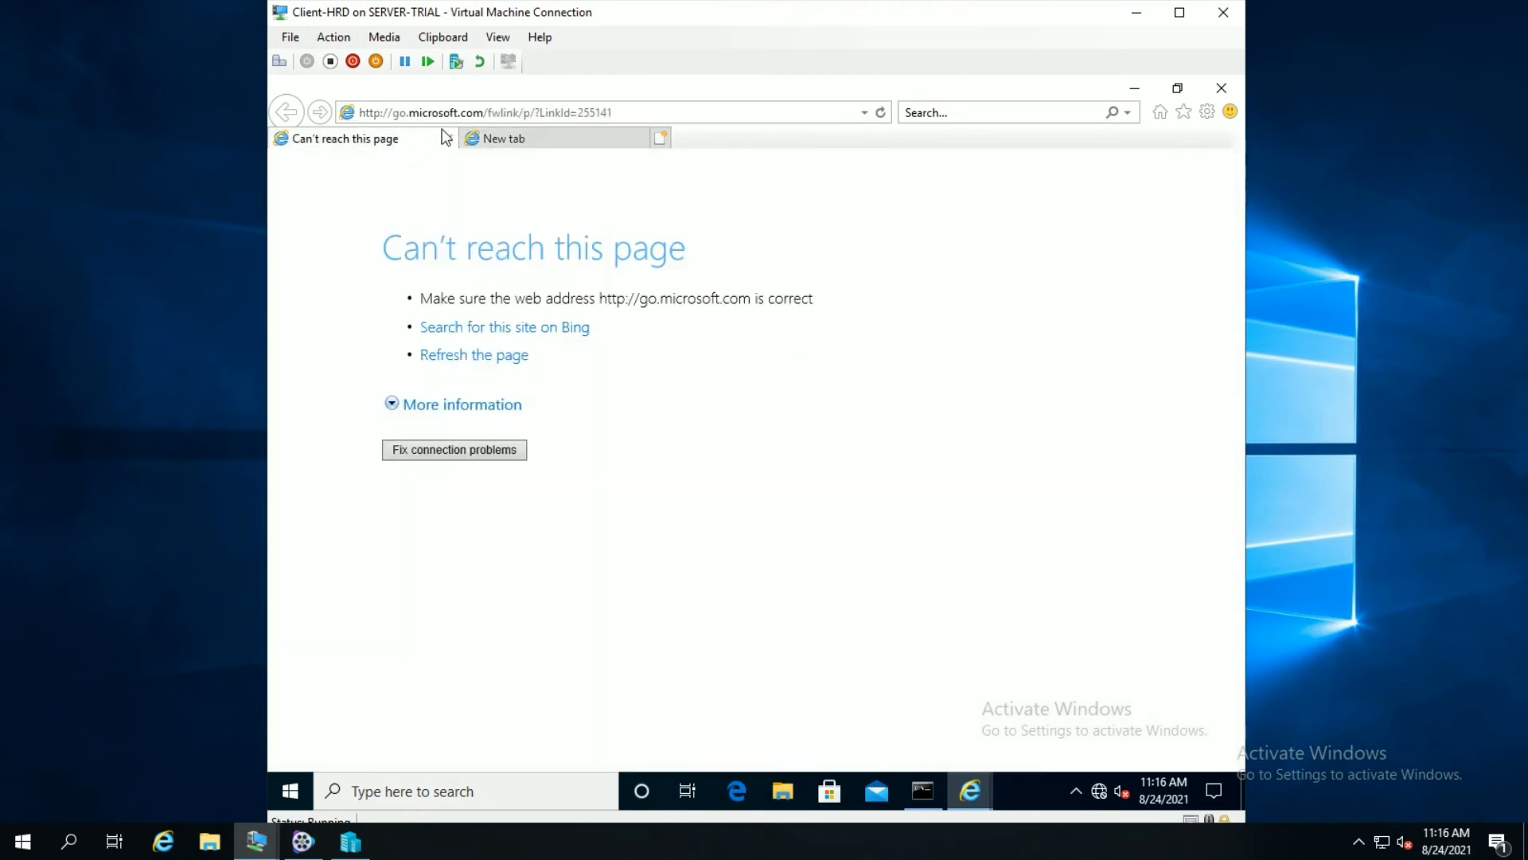
click(502, 112)
text(msn.com/)
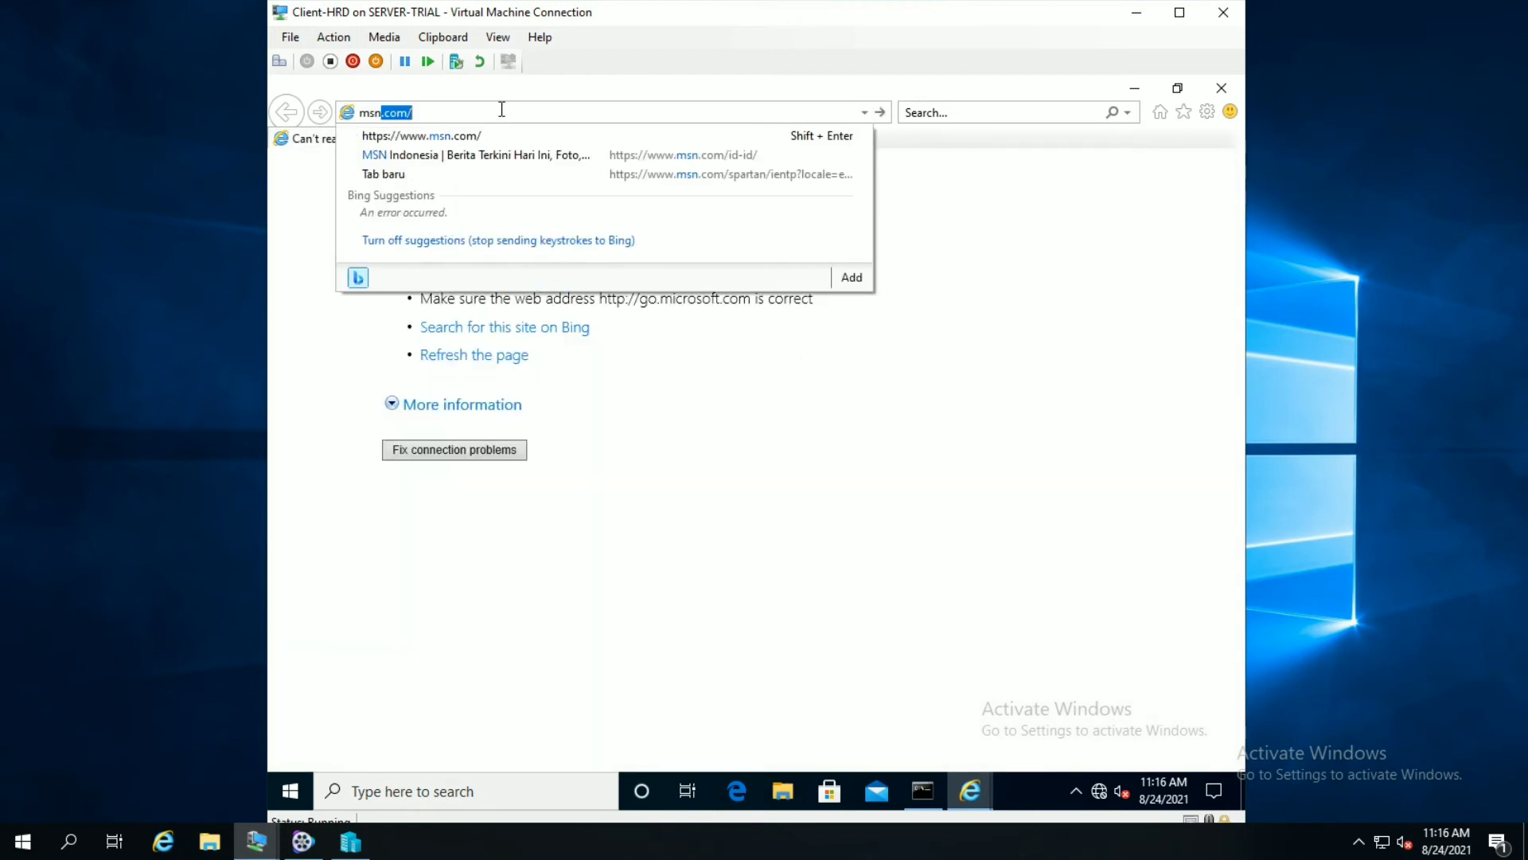
key(Return)
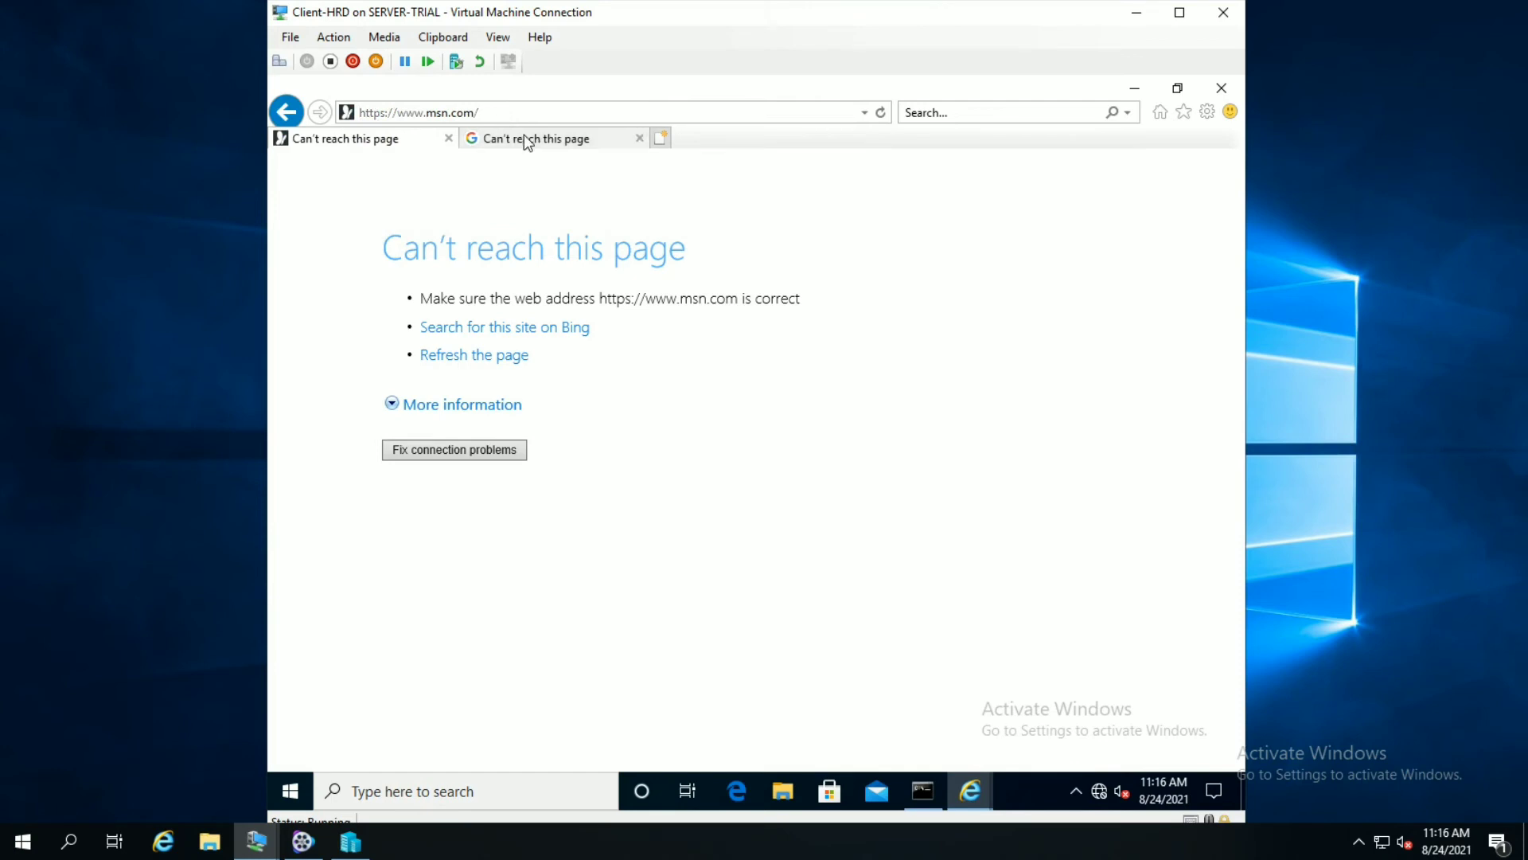
click(518, 138)
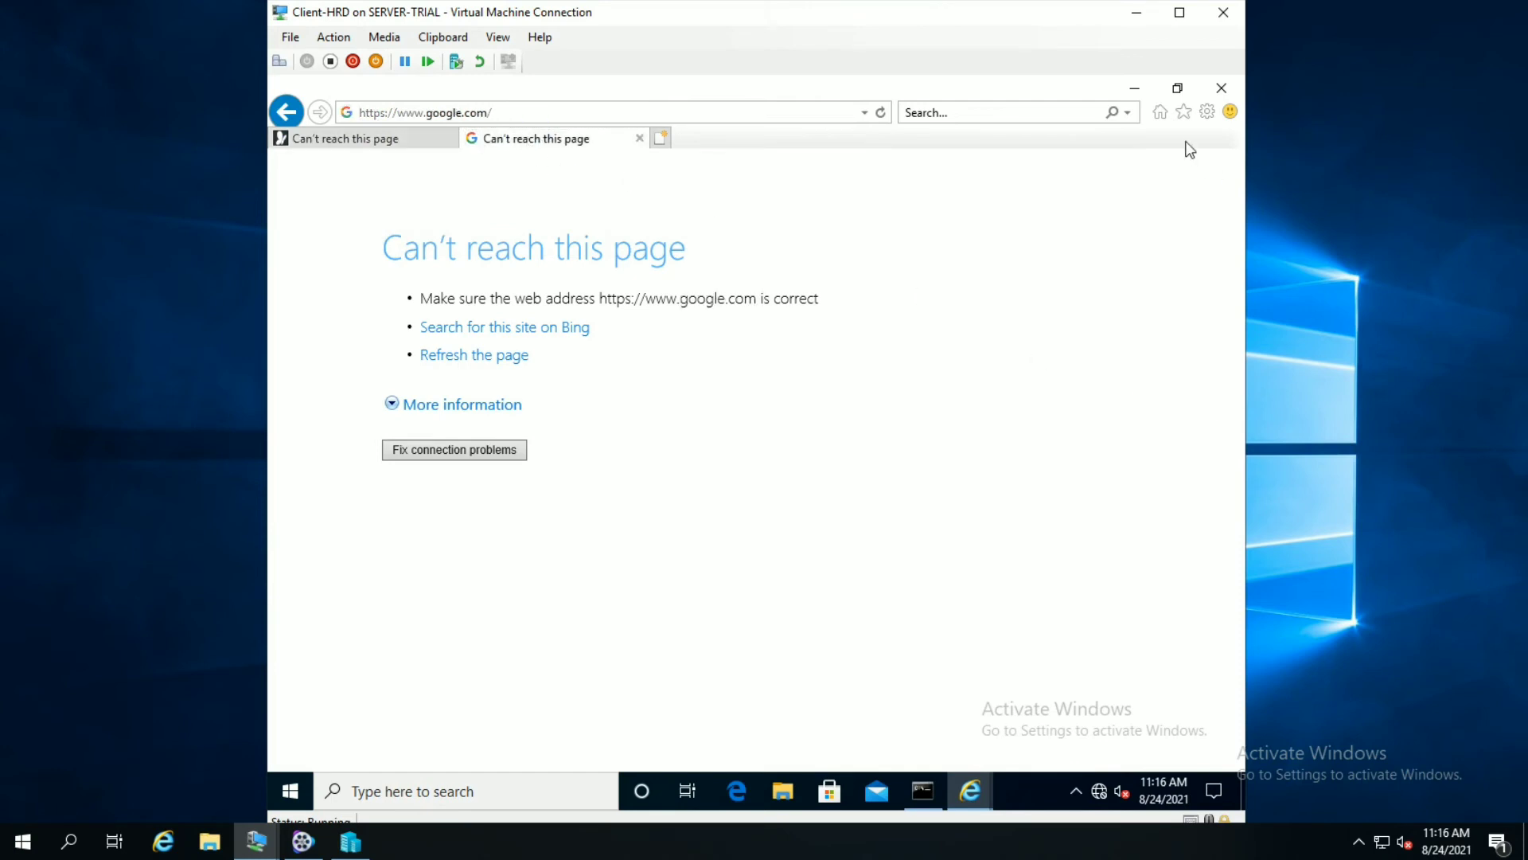
- Enable the LAN proxy server in Internet Explorer's connection settings with address 192.168.1.1 and port 3128, and apply the settings
click(1207, 112)
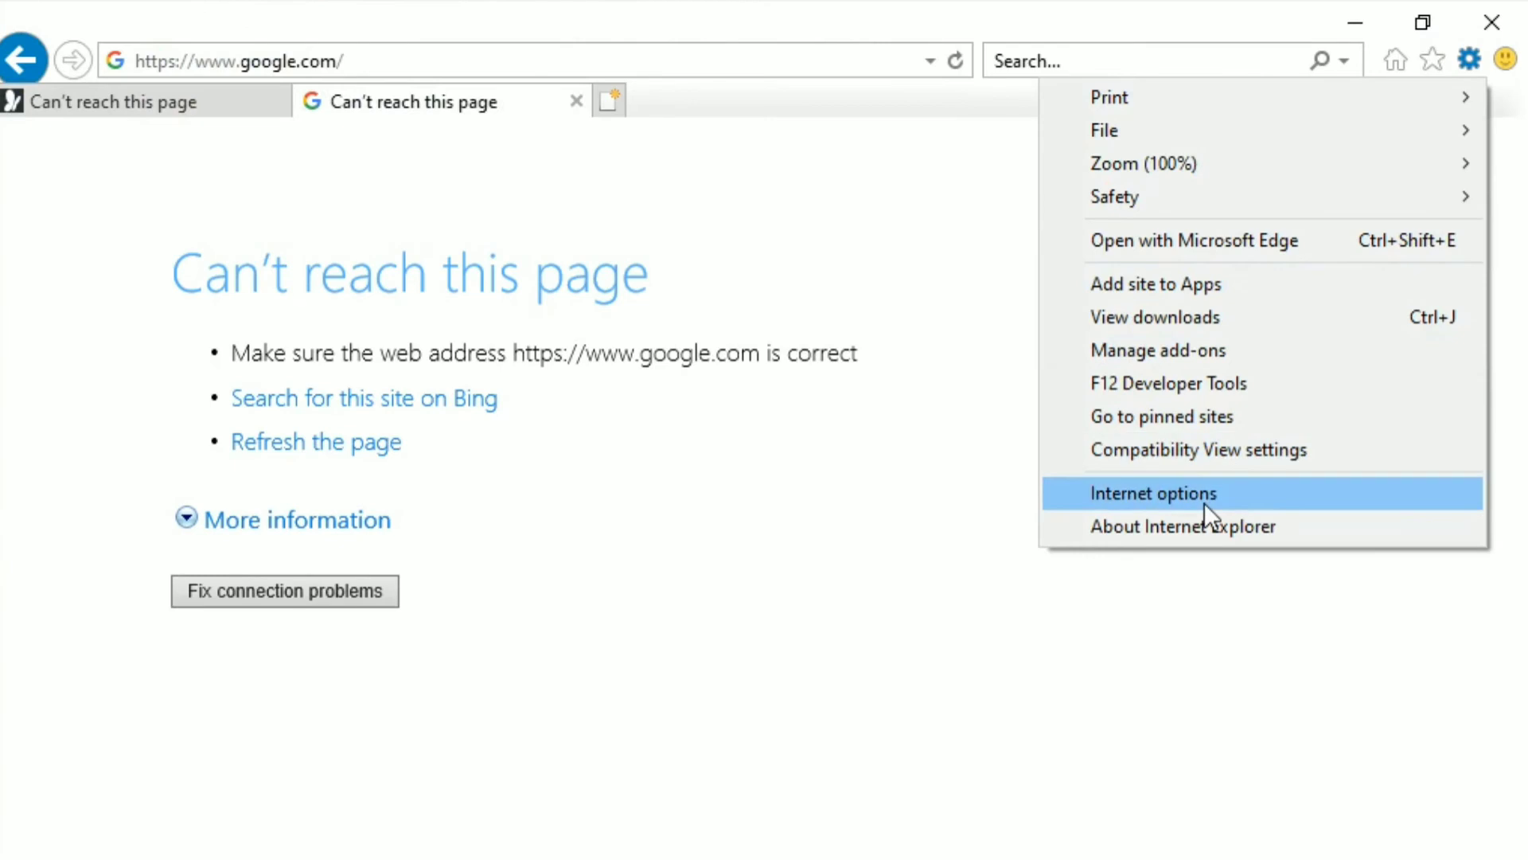
click(1038, 390)
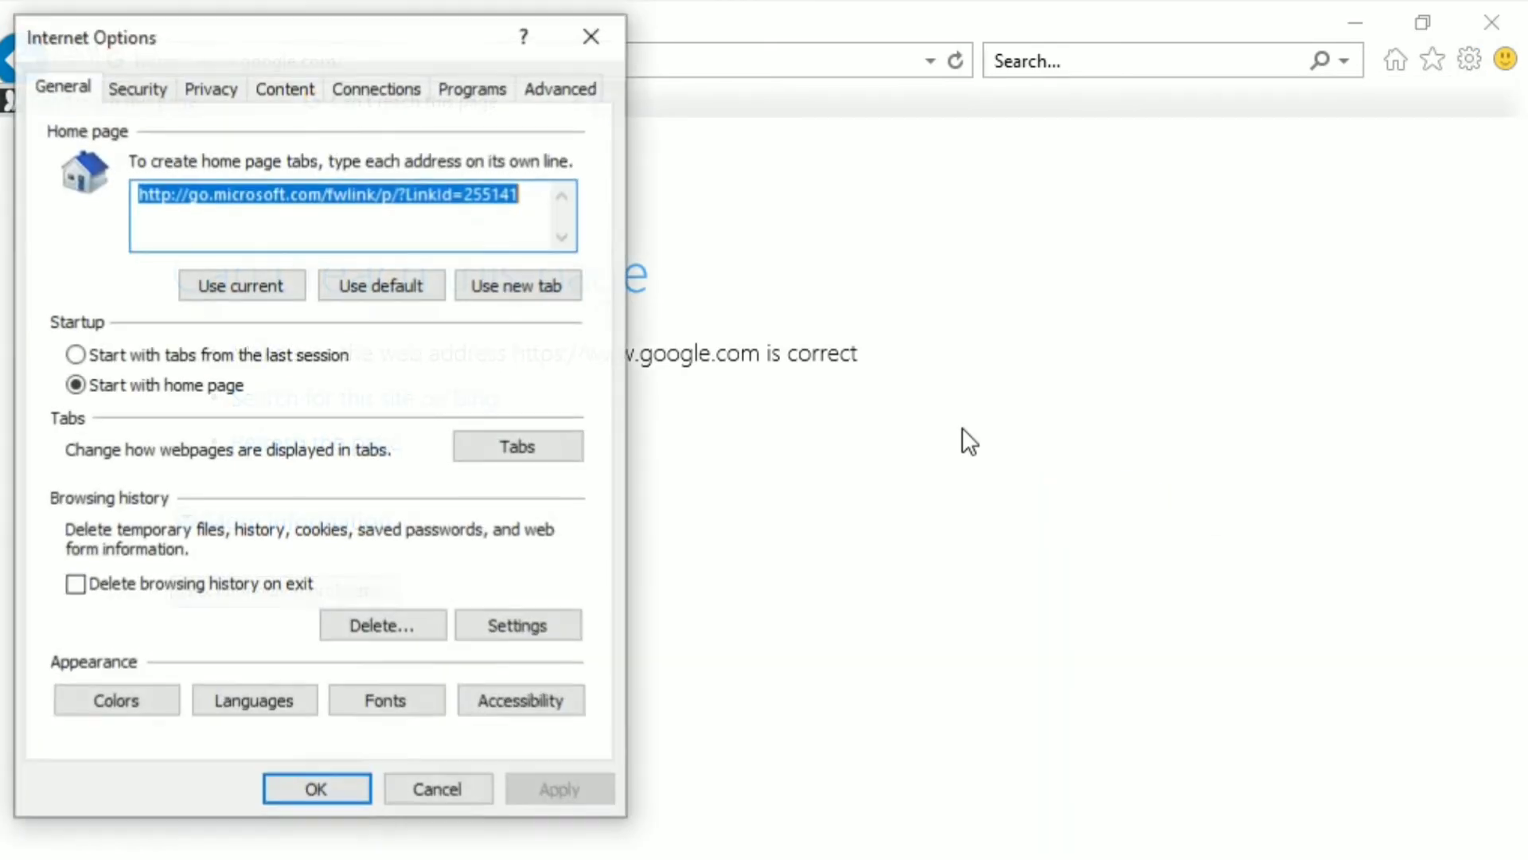
click(377, 88)
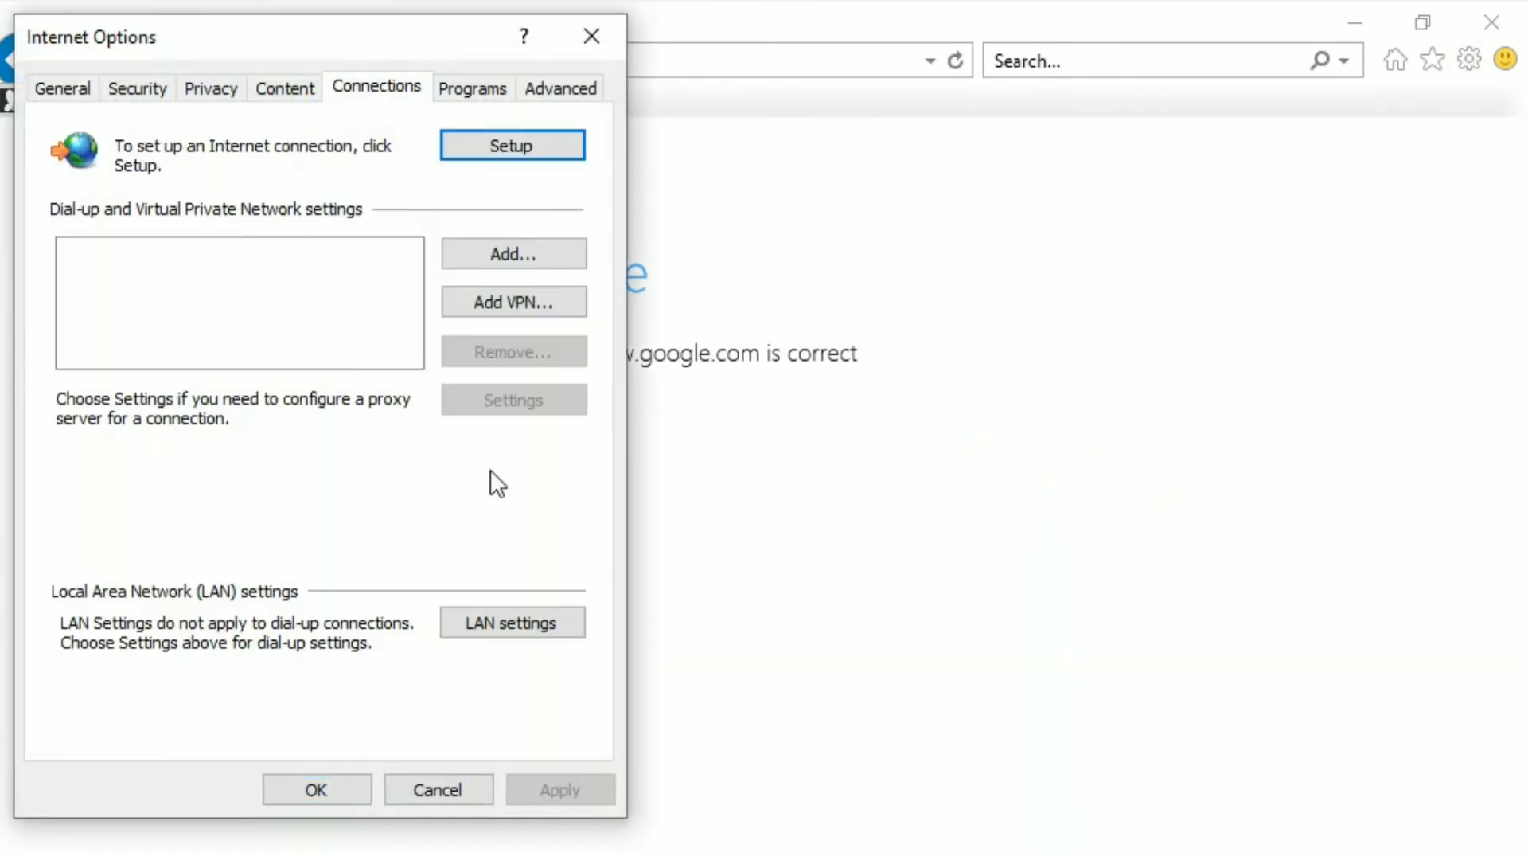
click(509, 624)
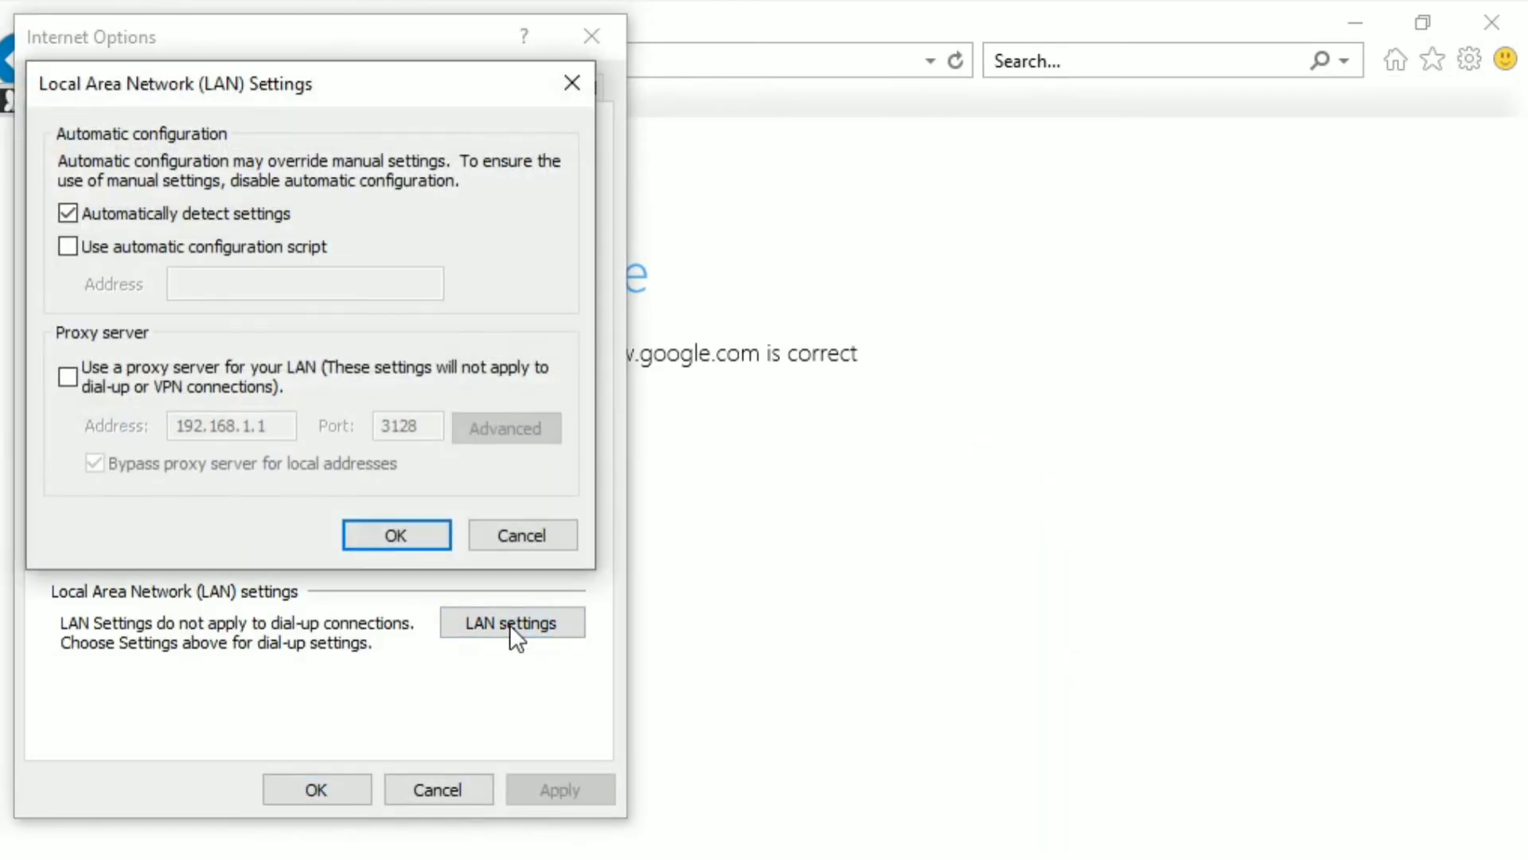
click(83, 373)
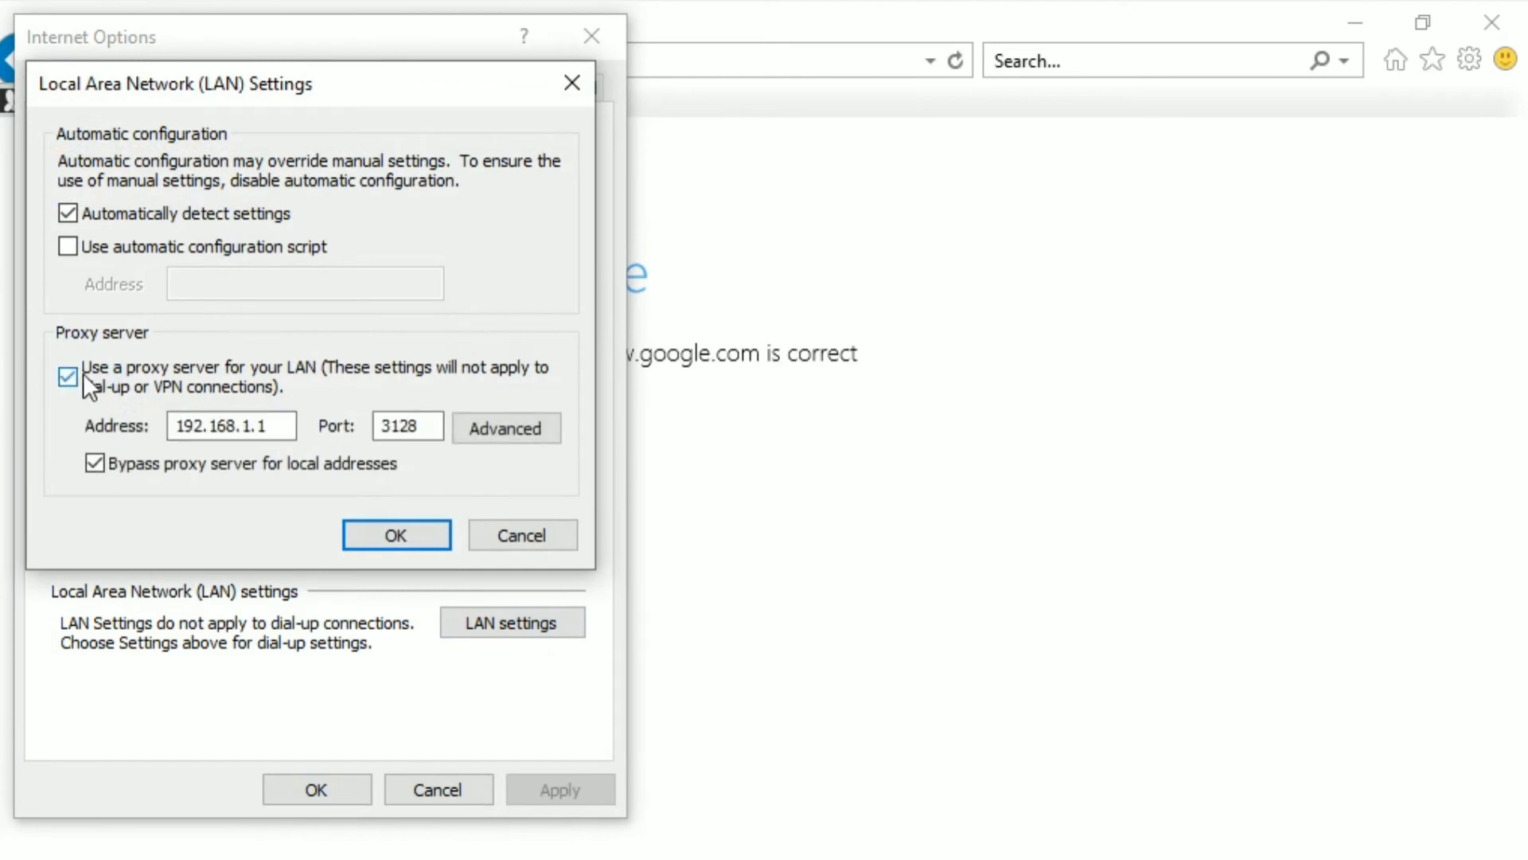
click(270, 426)
mouse_move(280, 430)
mouse_down()
mouse_move(180, 422)
mouse_move(283, 422)
mouse_up()
click(409, 422)
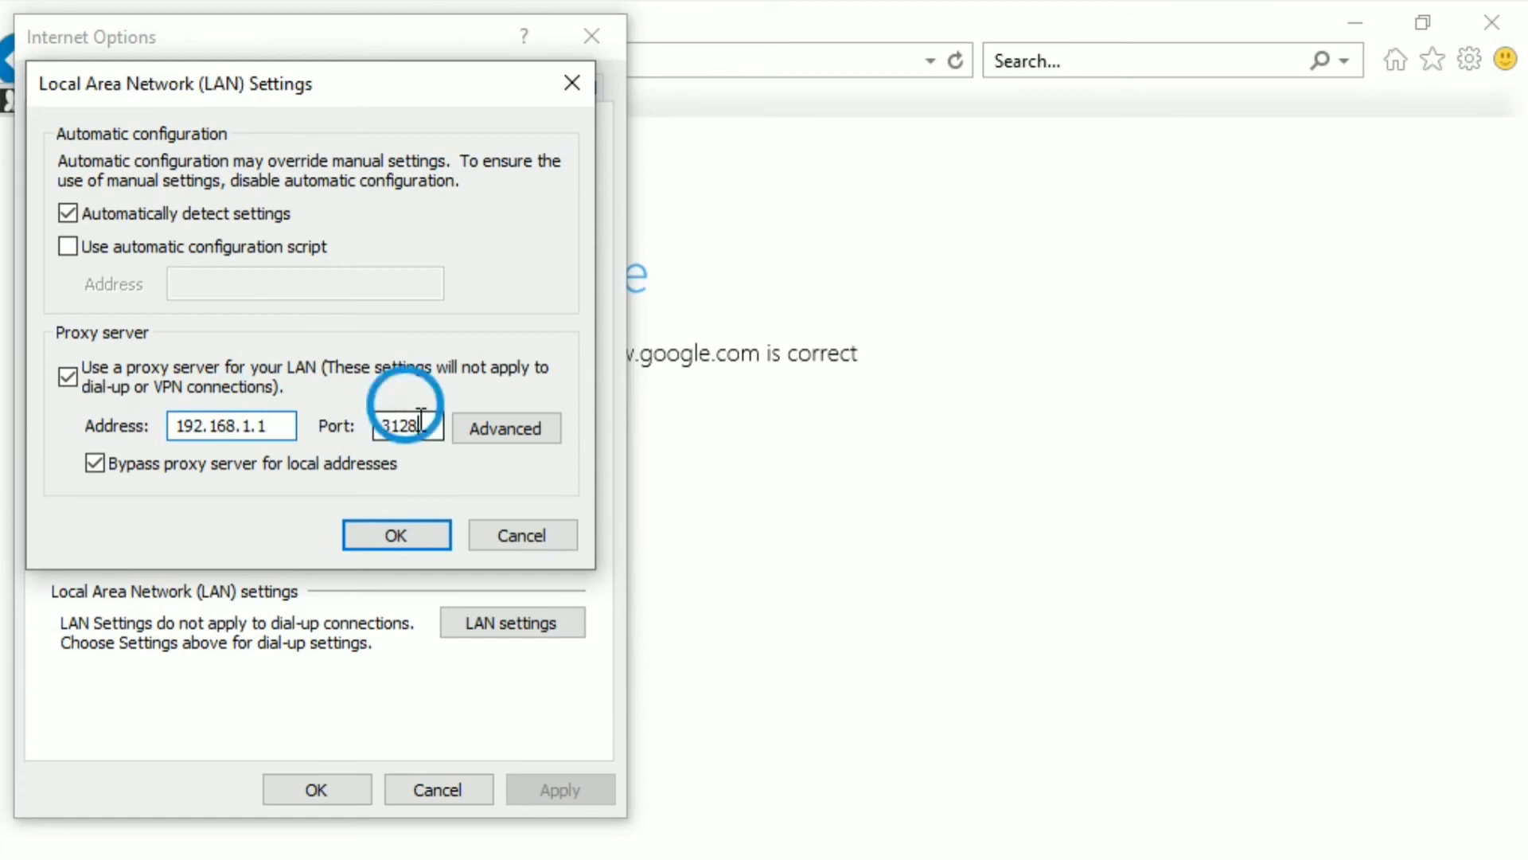
click(425, 533)
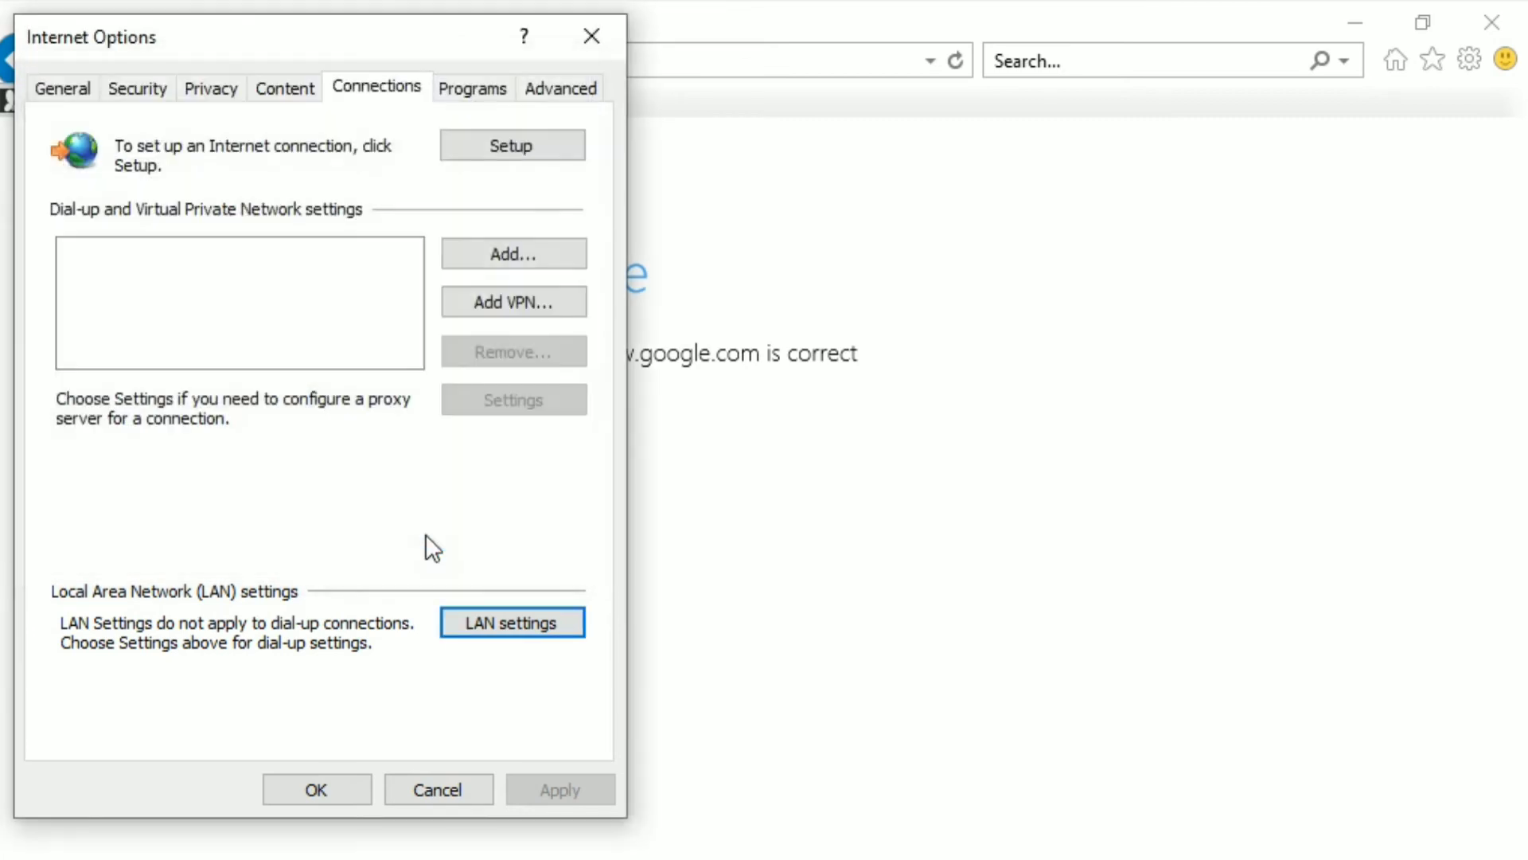
click(323, 787)
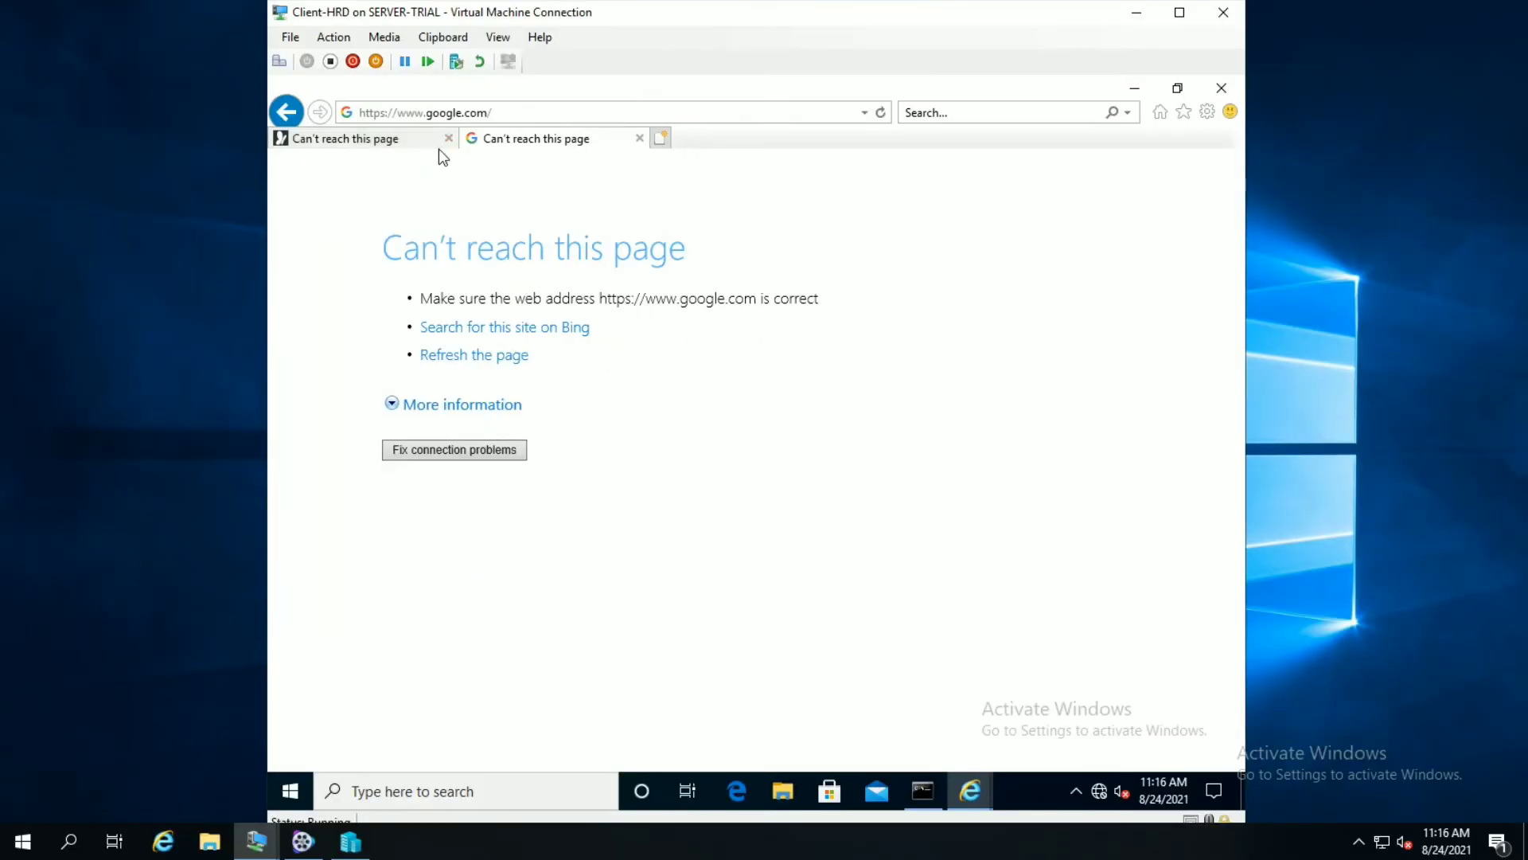
- Reload the msn.com and google.com tabs to test web access through the proxy
click(418, 141)
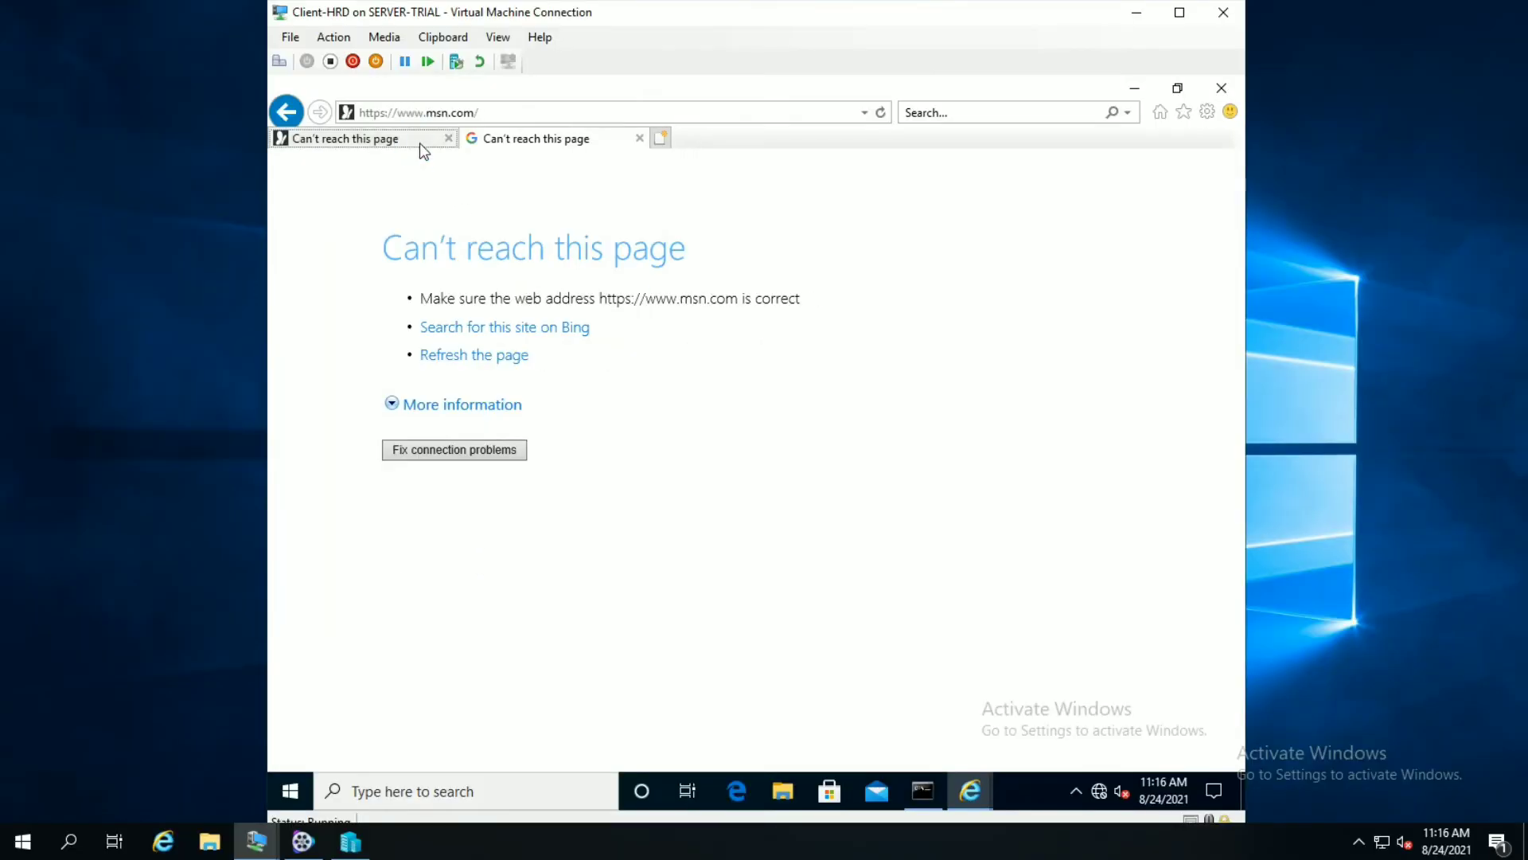
click(882, 116)
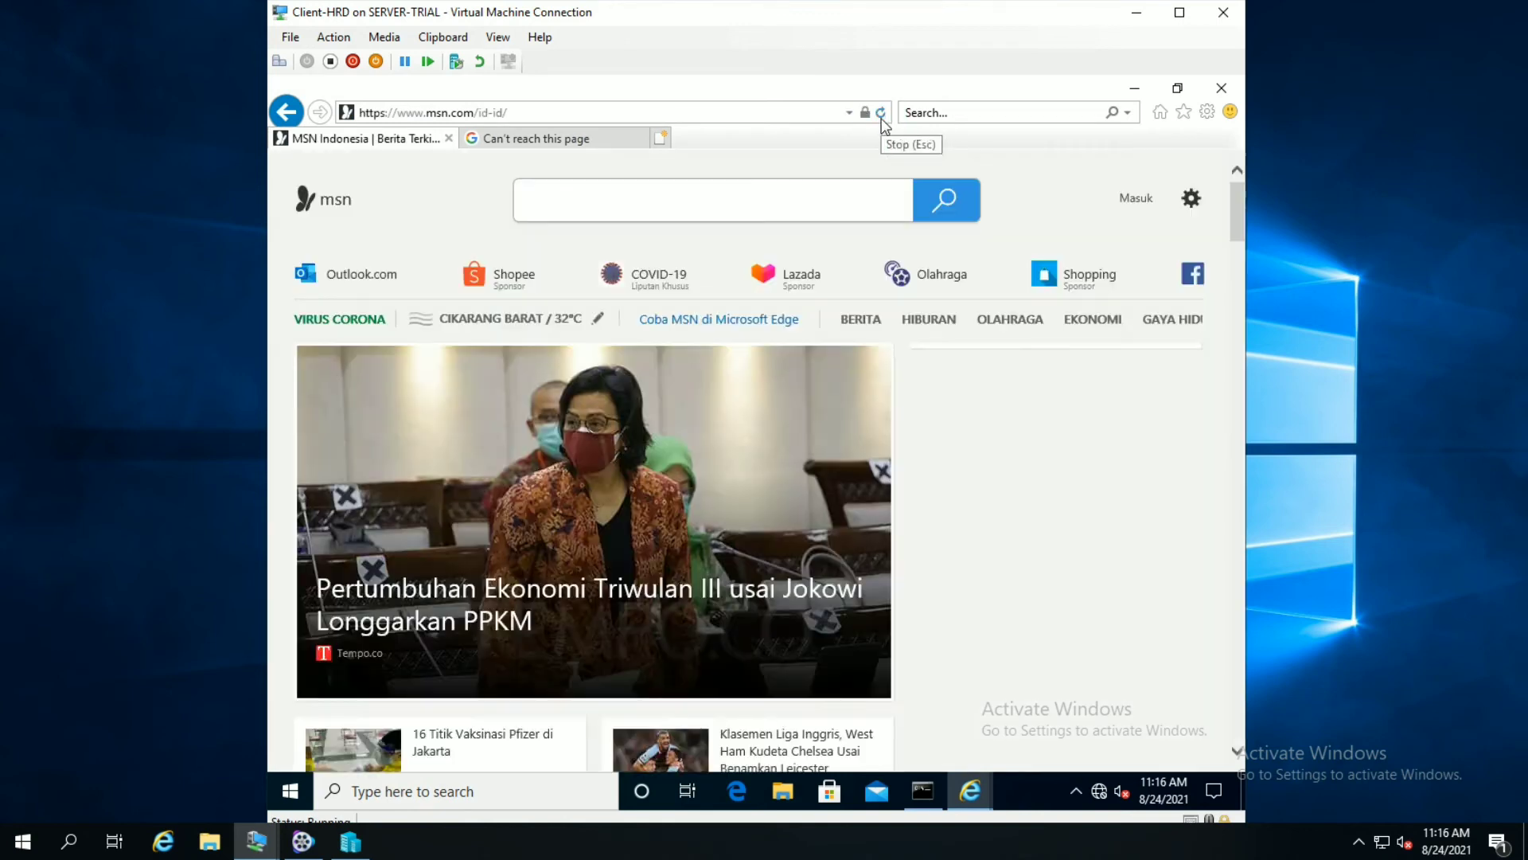
click(563, 137)
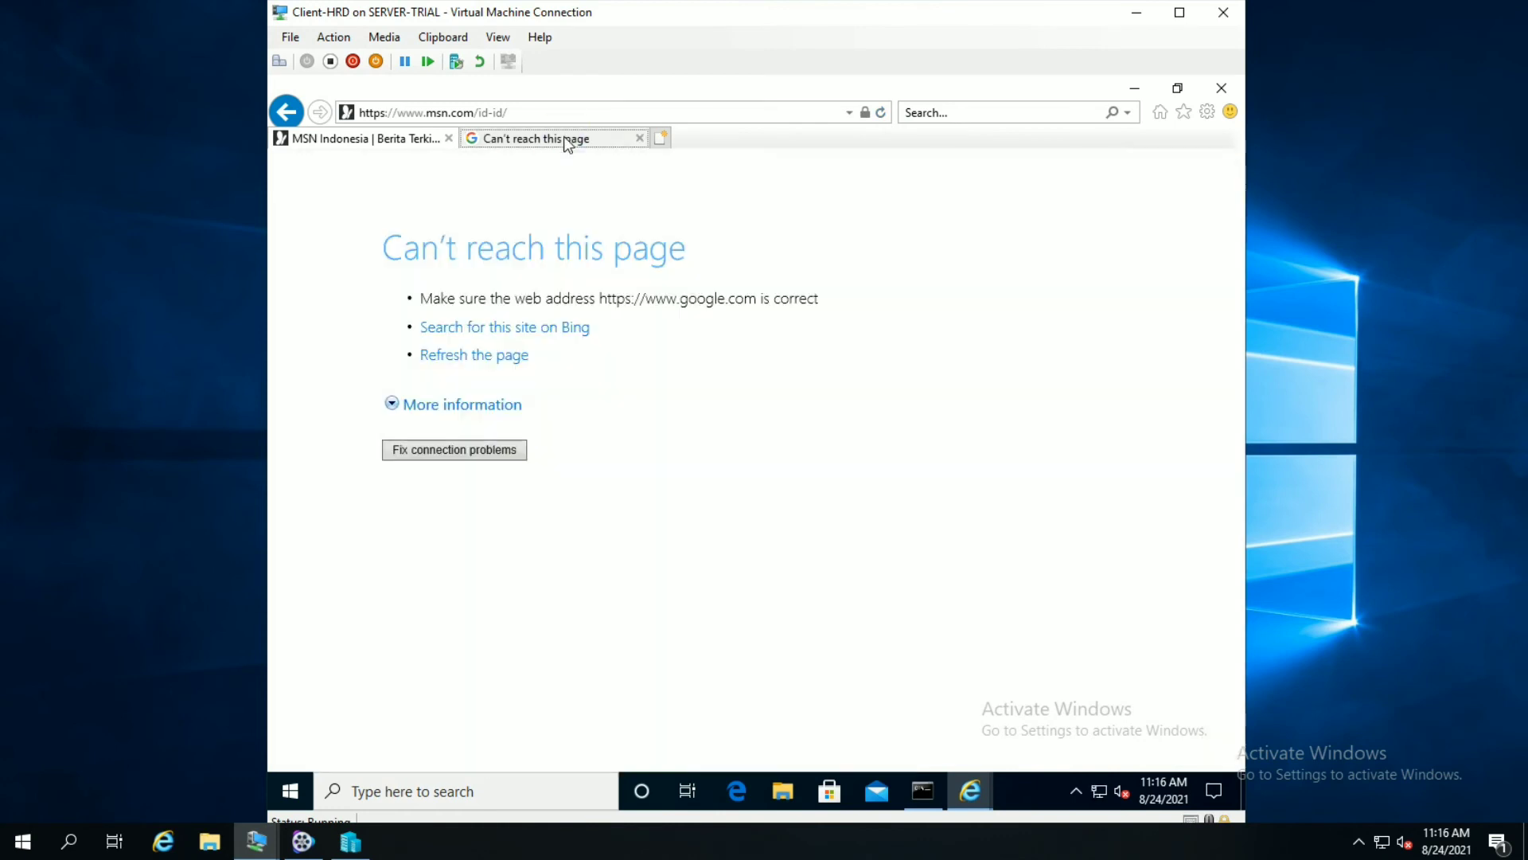
click(882, 116)
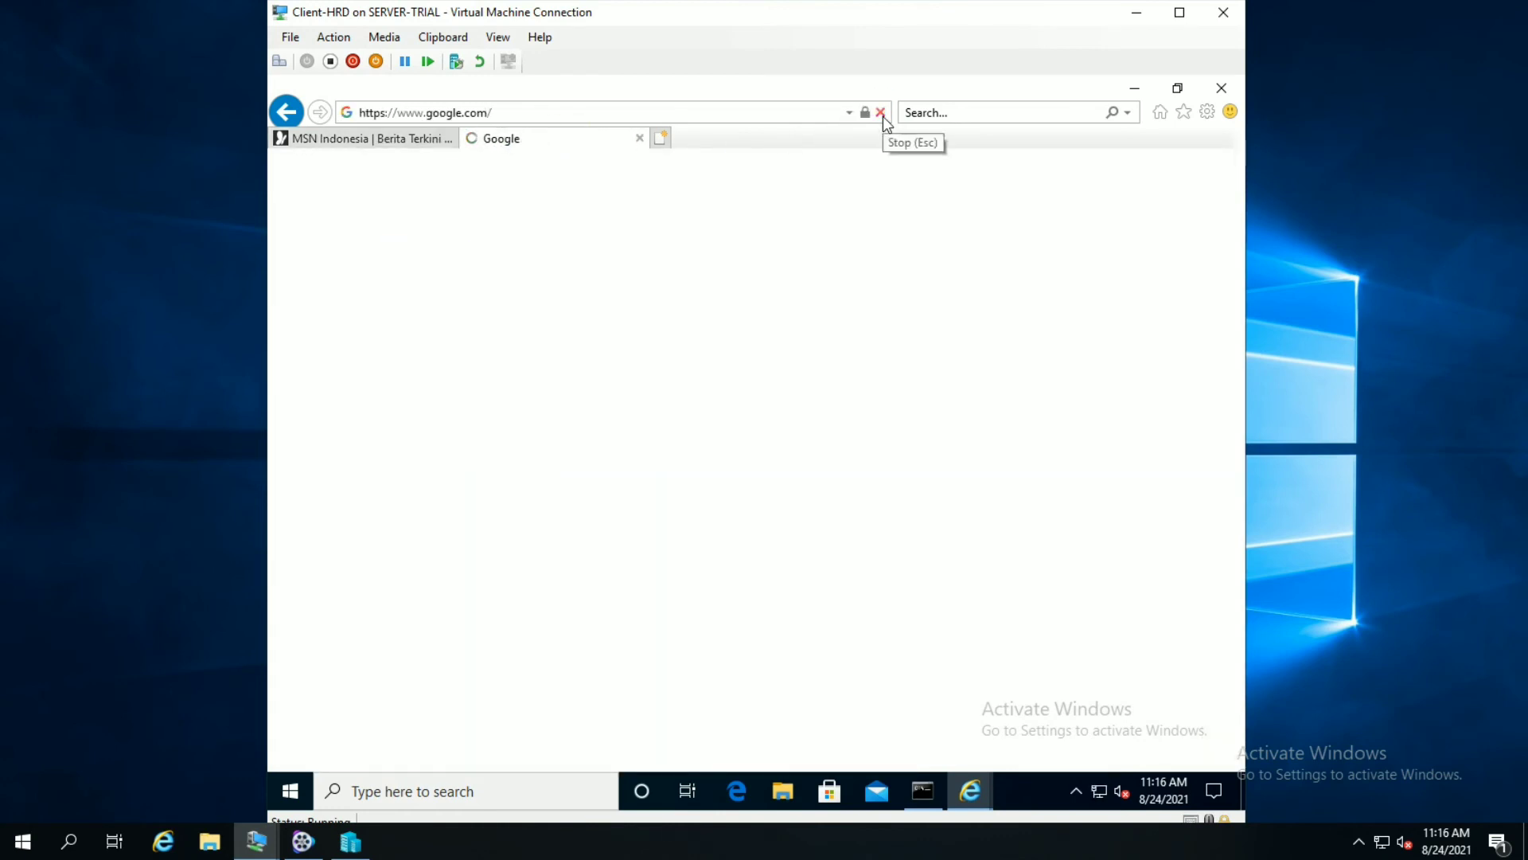
- Load translate.google.com in a new browser tab and decline the offer to switch to Chrome
click(667, 136)
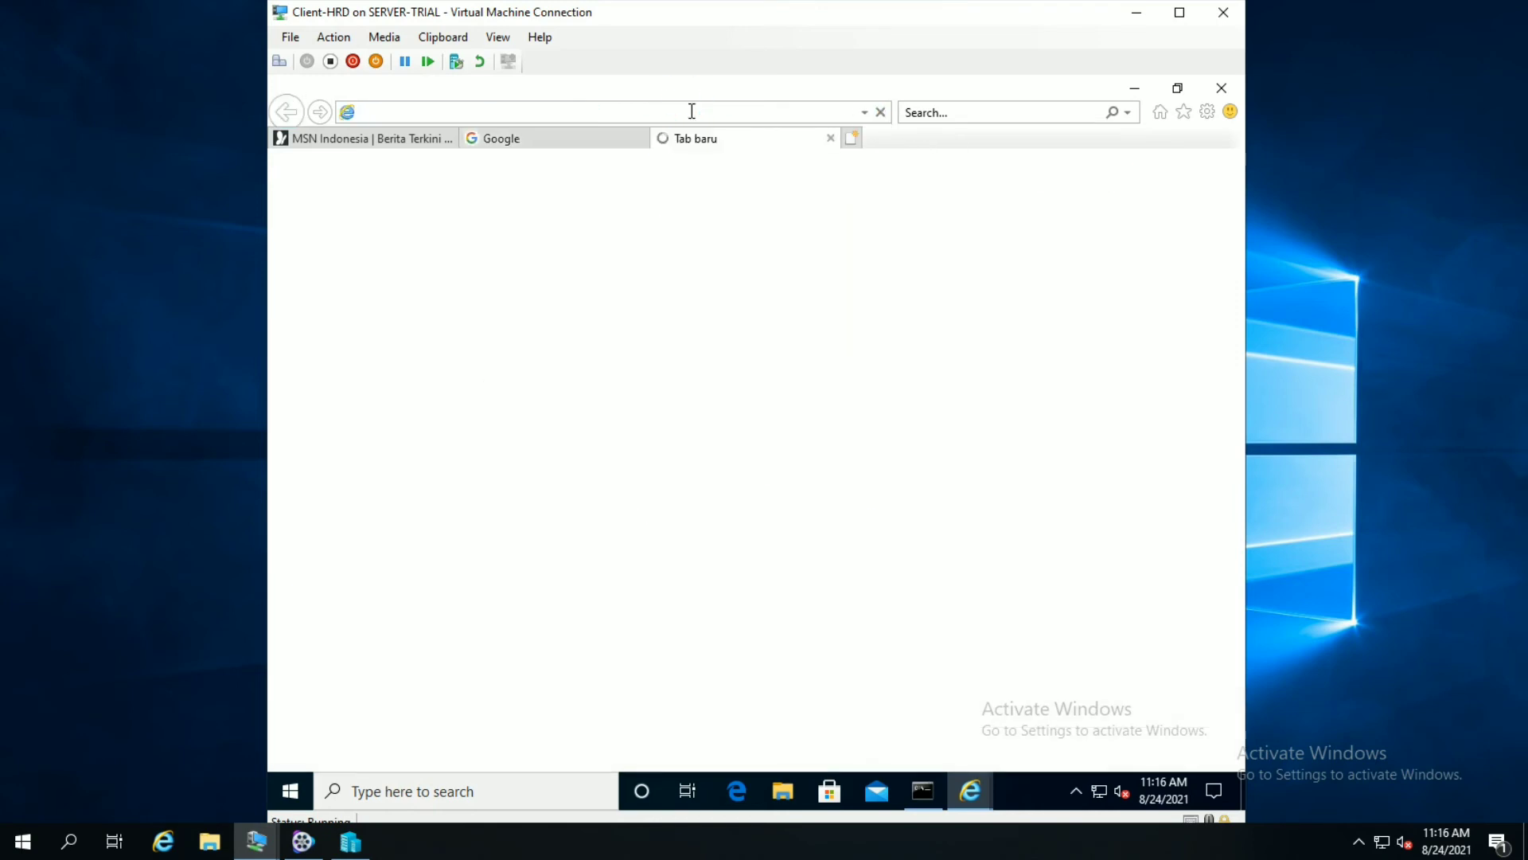
text(go)
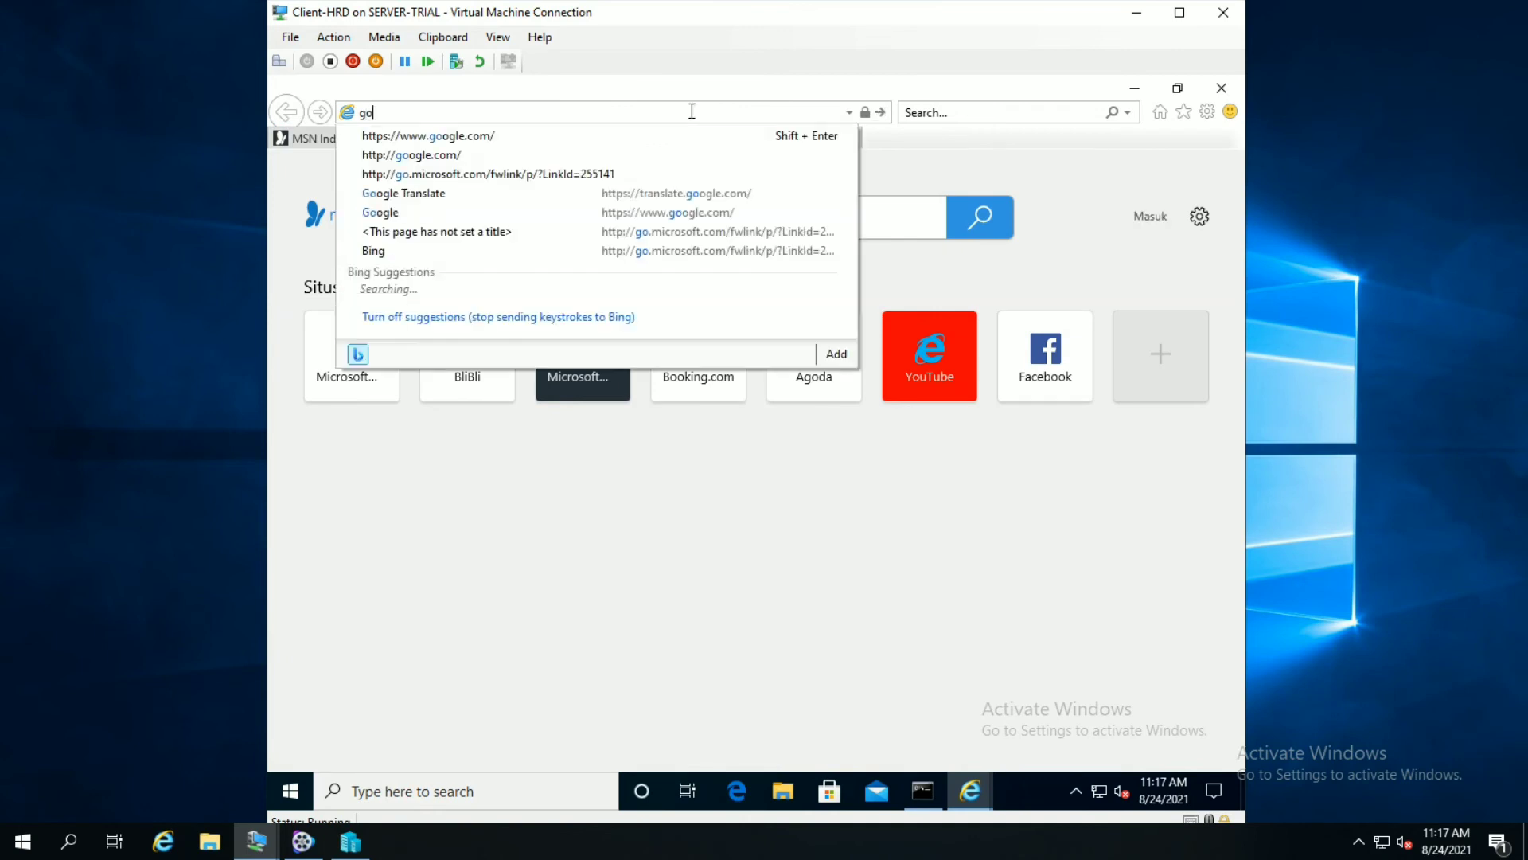
key(BackSpace)
text(t)
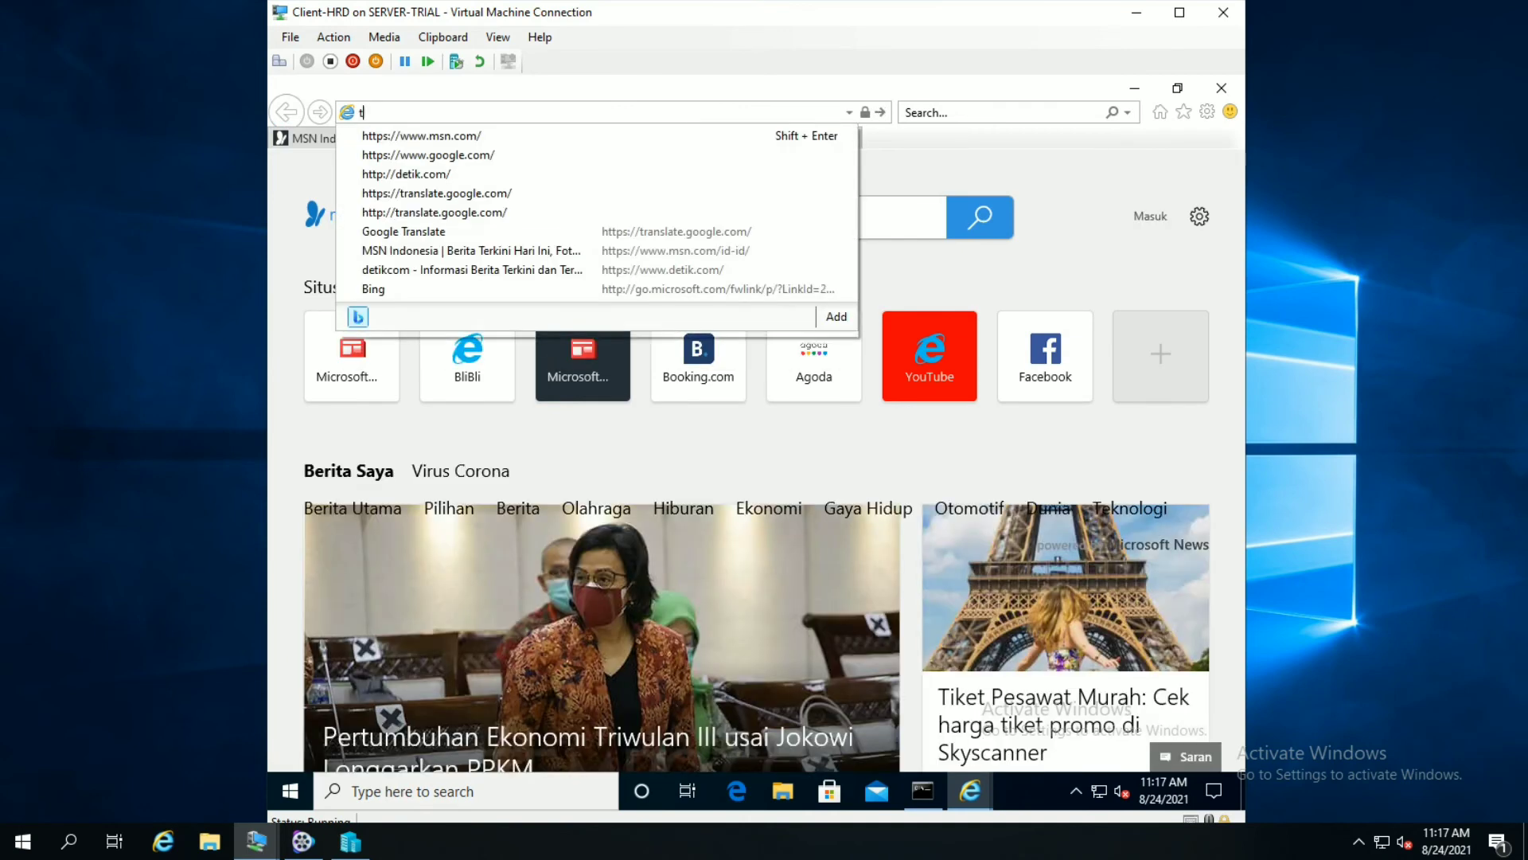
text(rans)
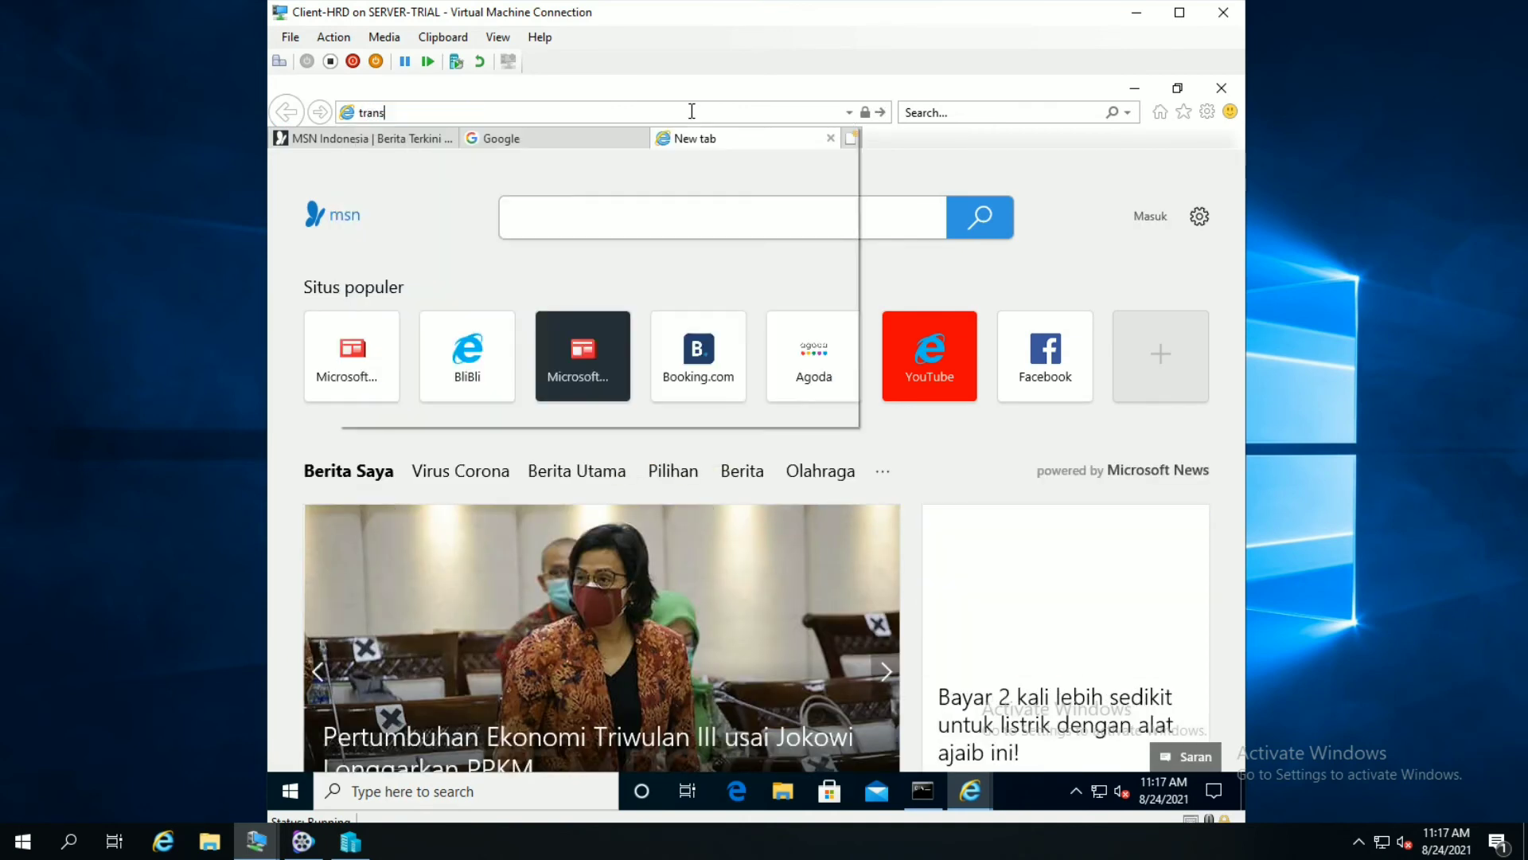
key(Return)
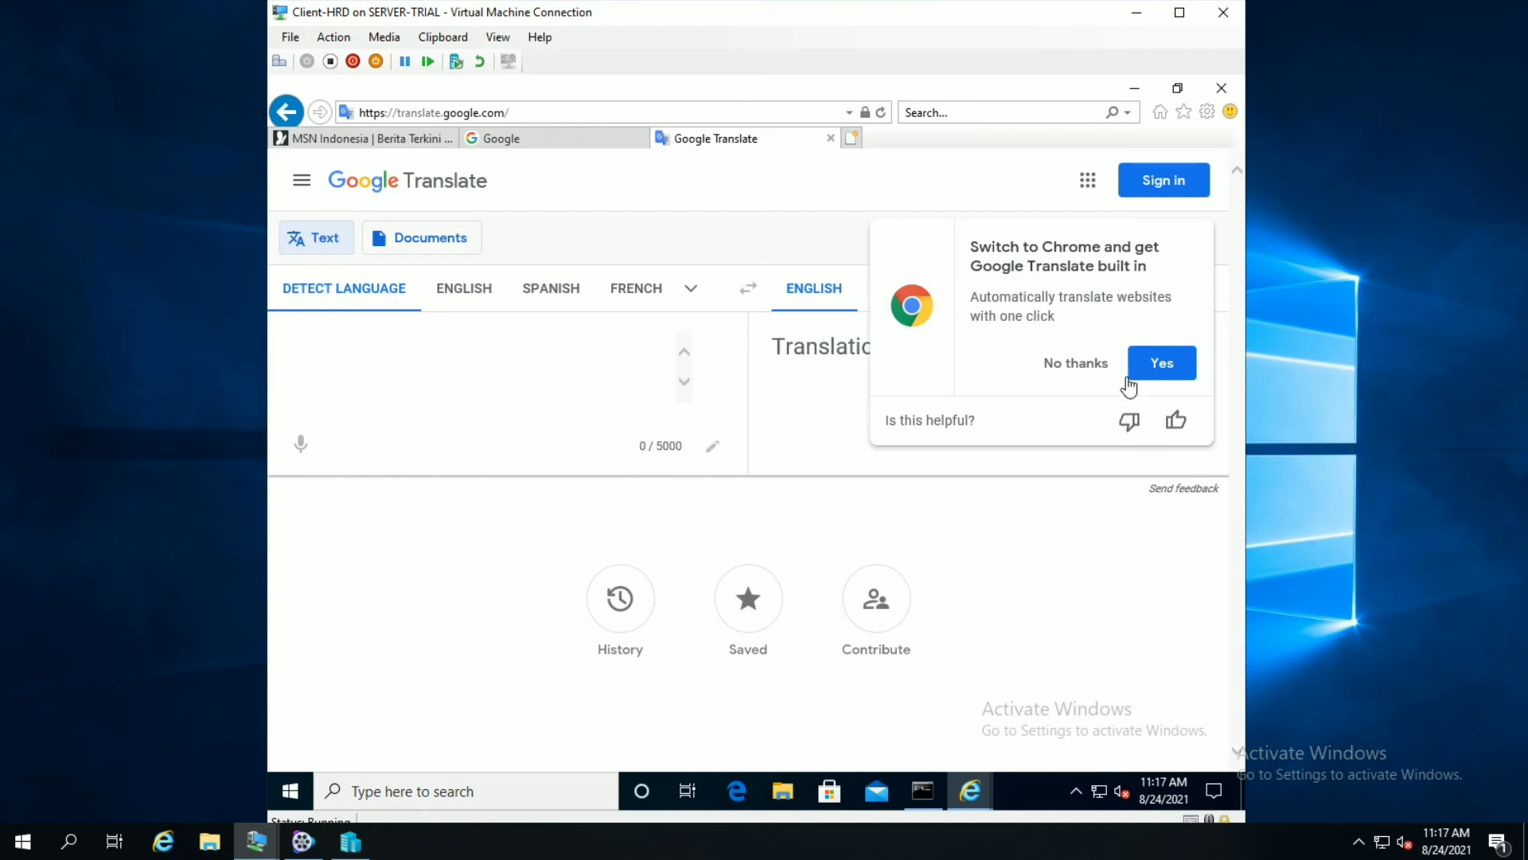
click(1079, 364)
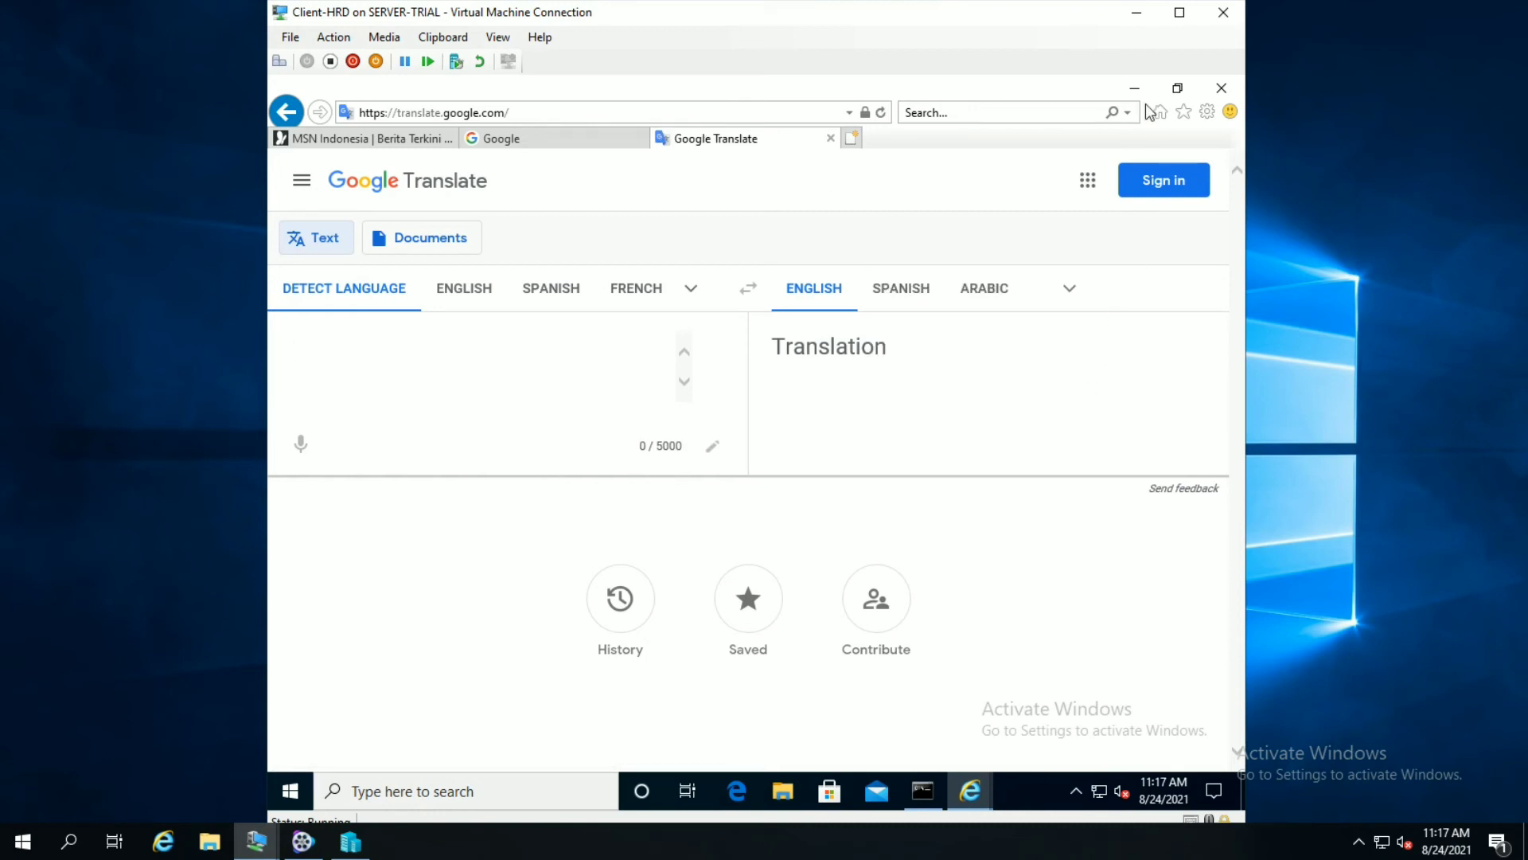
- Minimize the Client-HRD window, switch to the Client-PRC virtual machine and sign in to the user prc account with the account password
click(1136, 14)
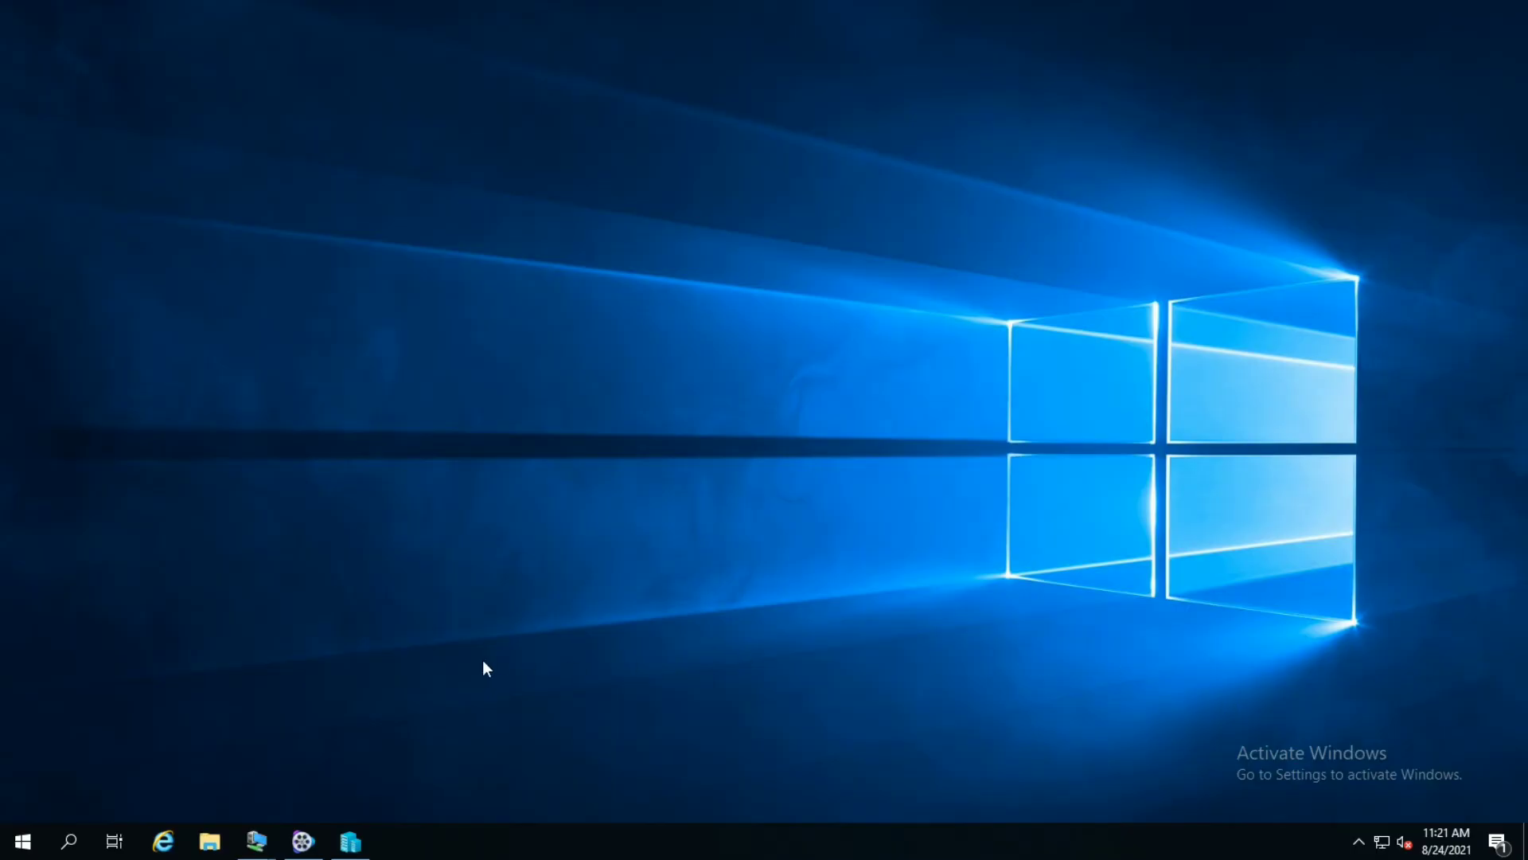
mouse_move(269, 842)
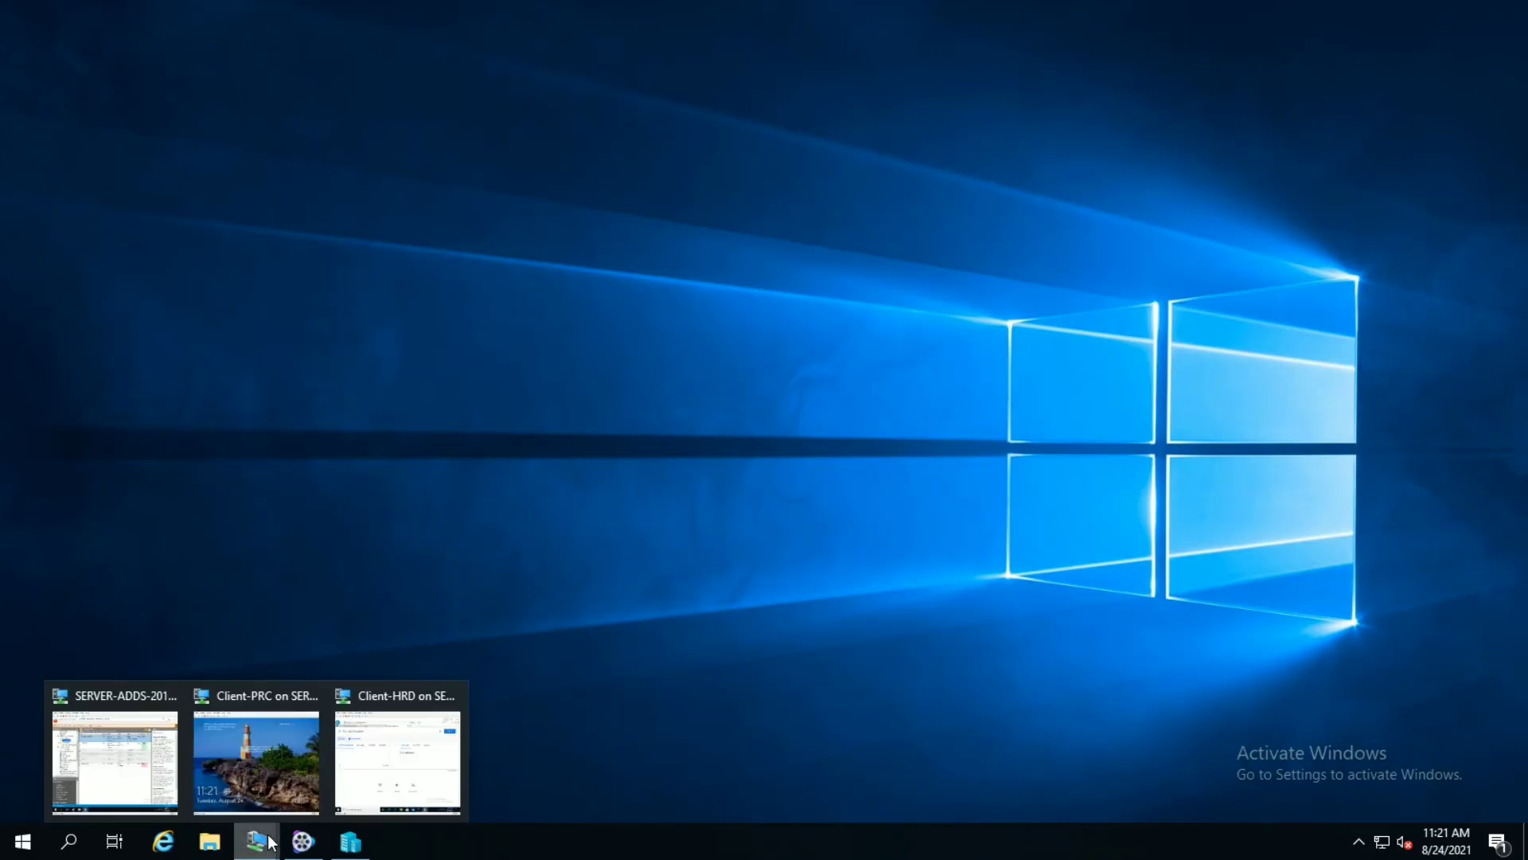
click(271, 756)
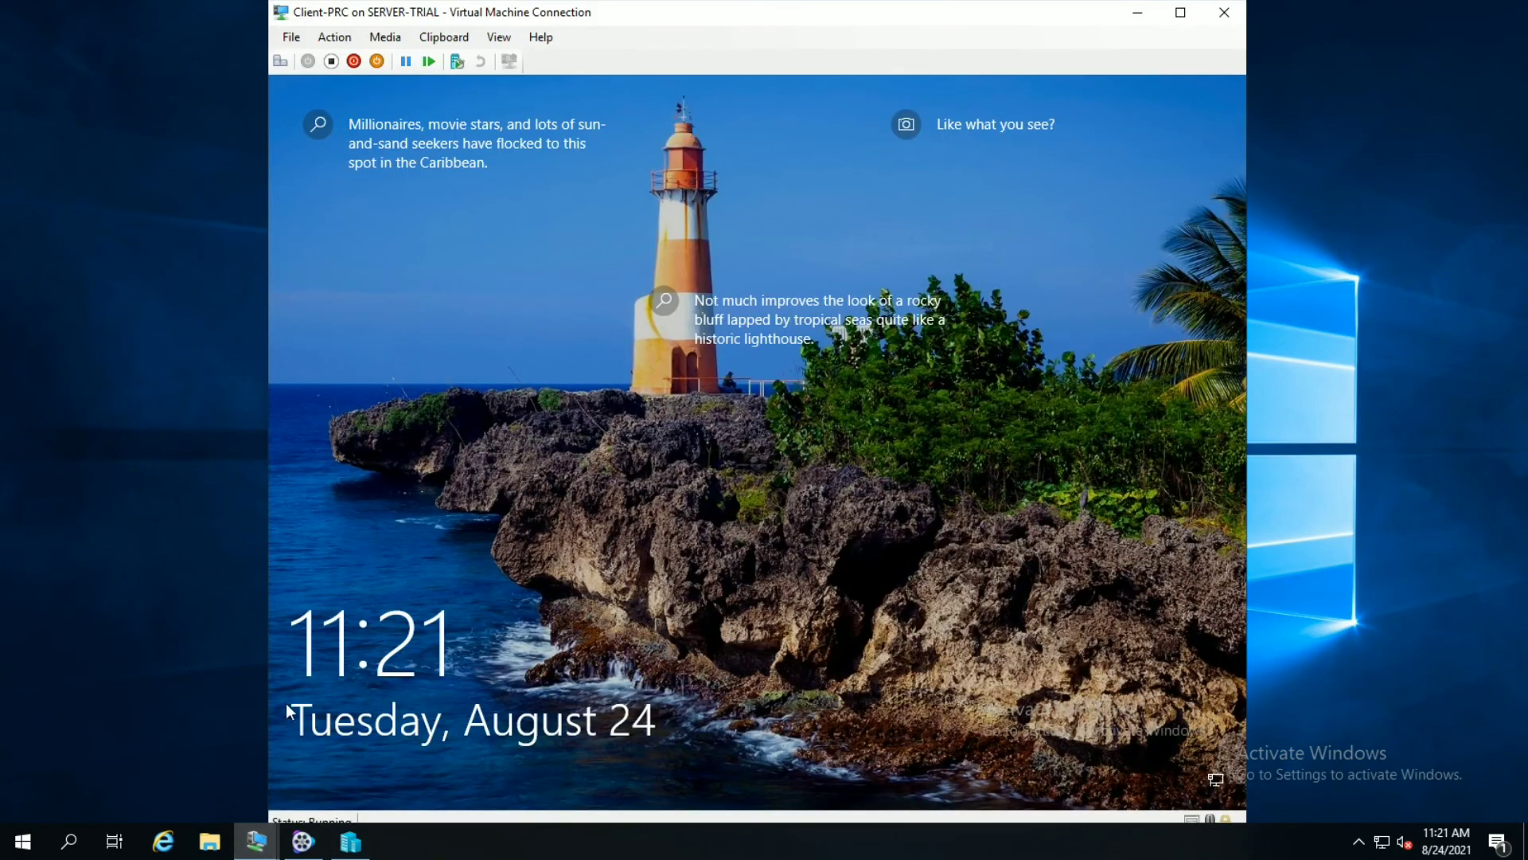
click(277, 65)
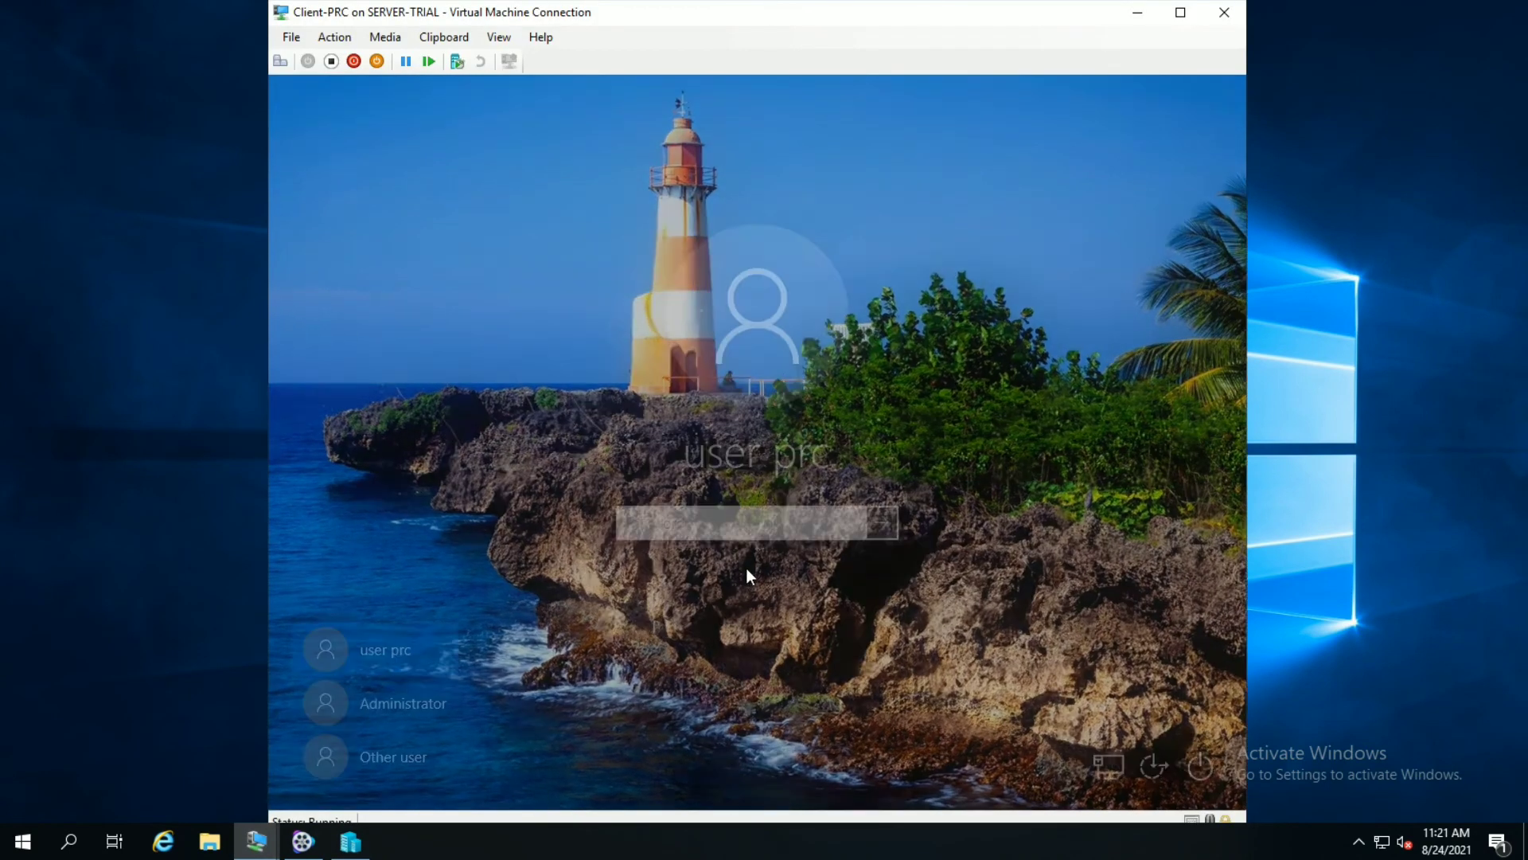
text(********)
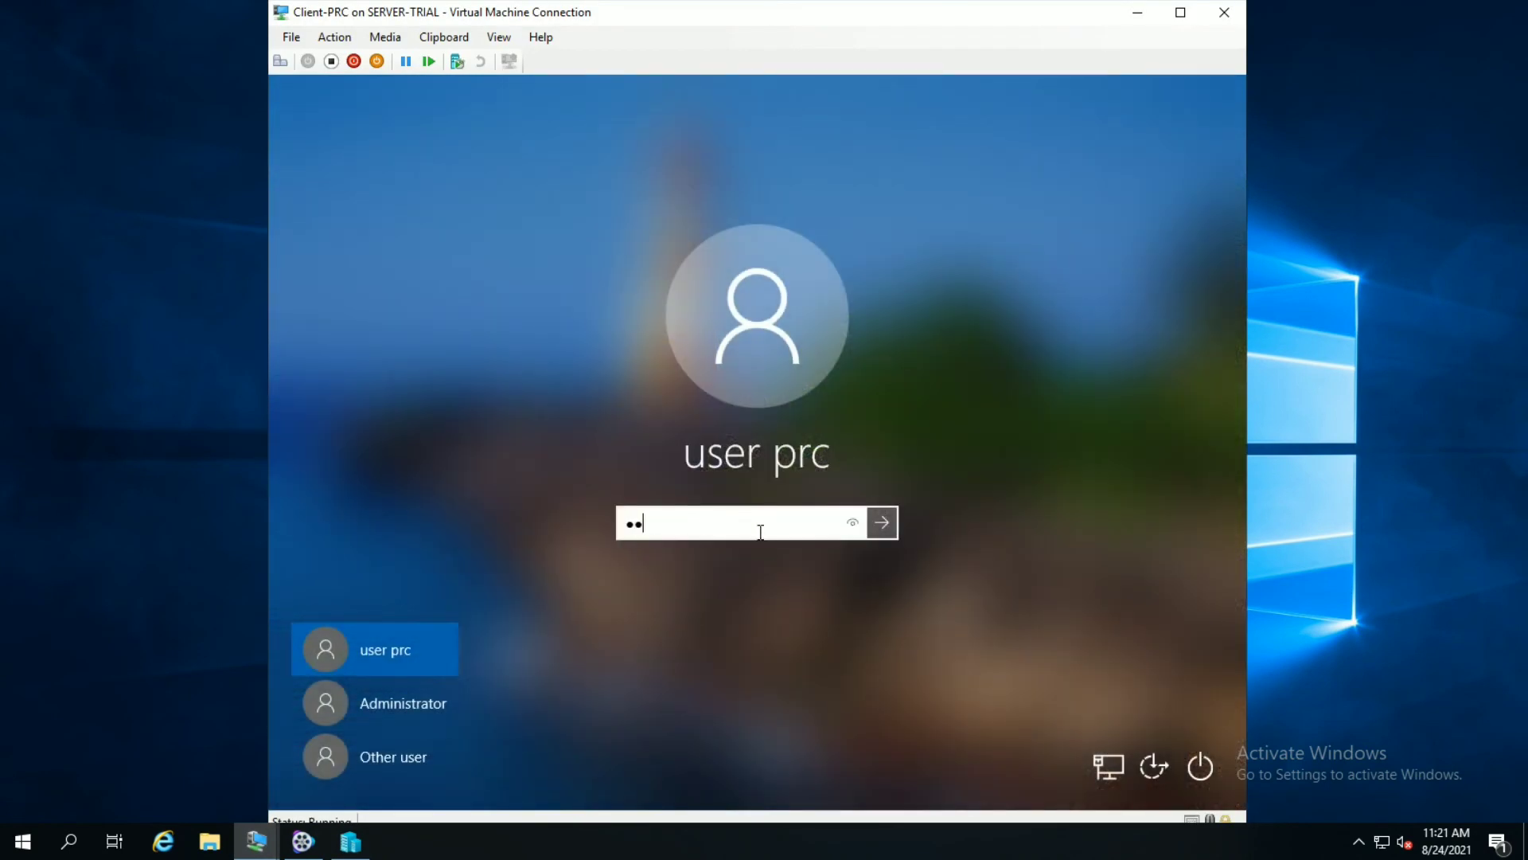
text(****)
key(Return)
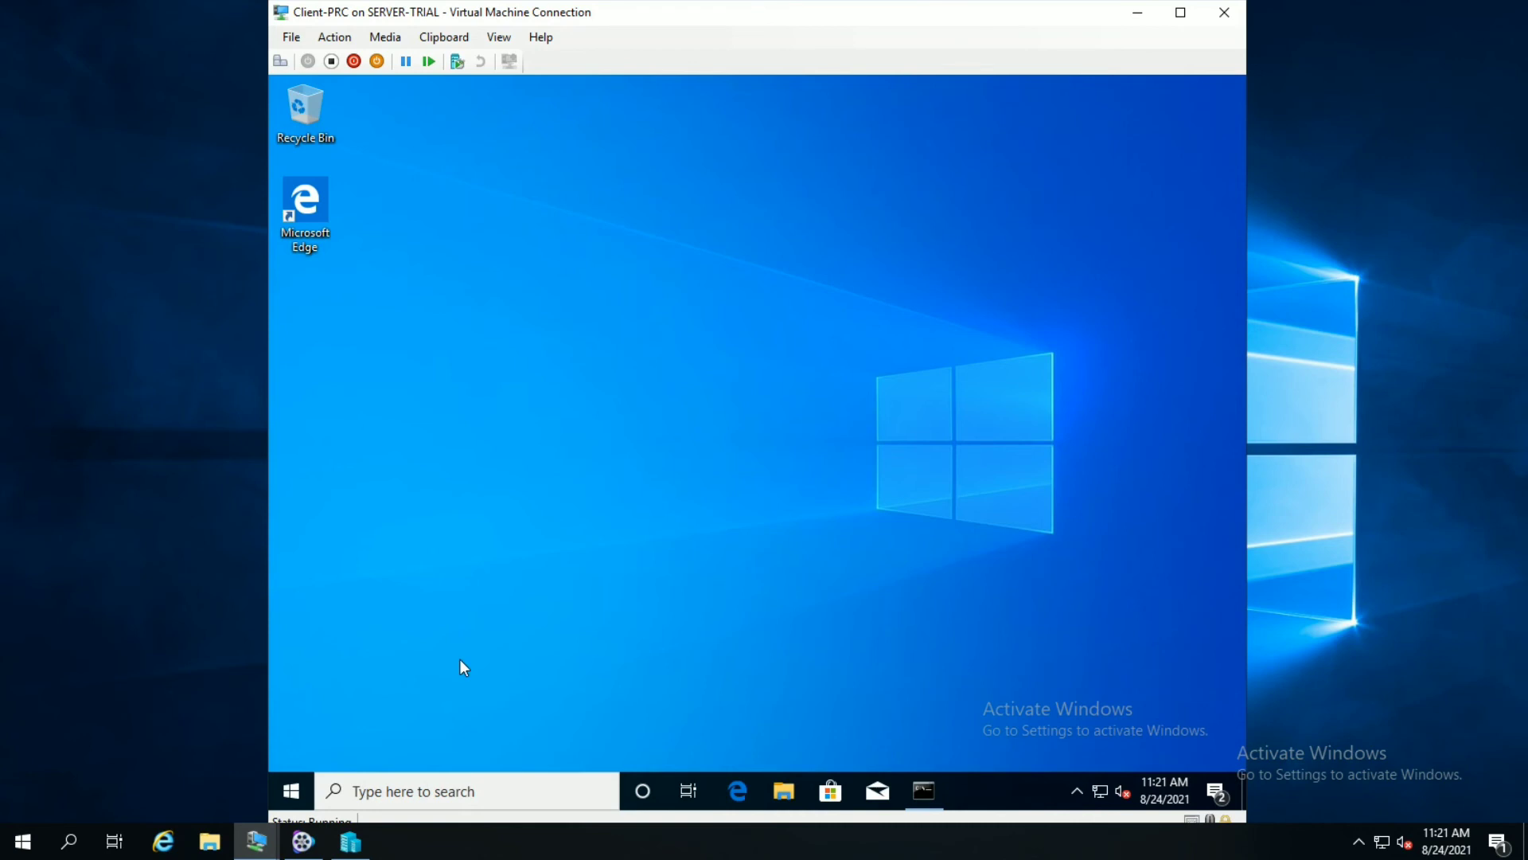
- Test Client-PRC's direct internet connection by pinging google.com from Command Prompt, and minimize the prompt
click(924, 789)
click(765, 392)
text(pi)
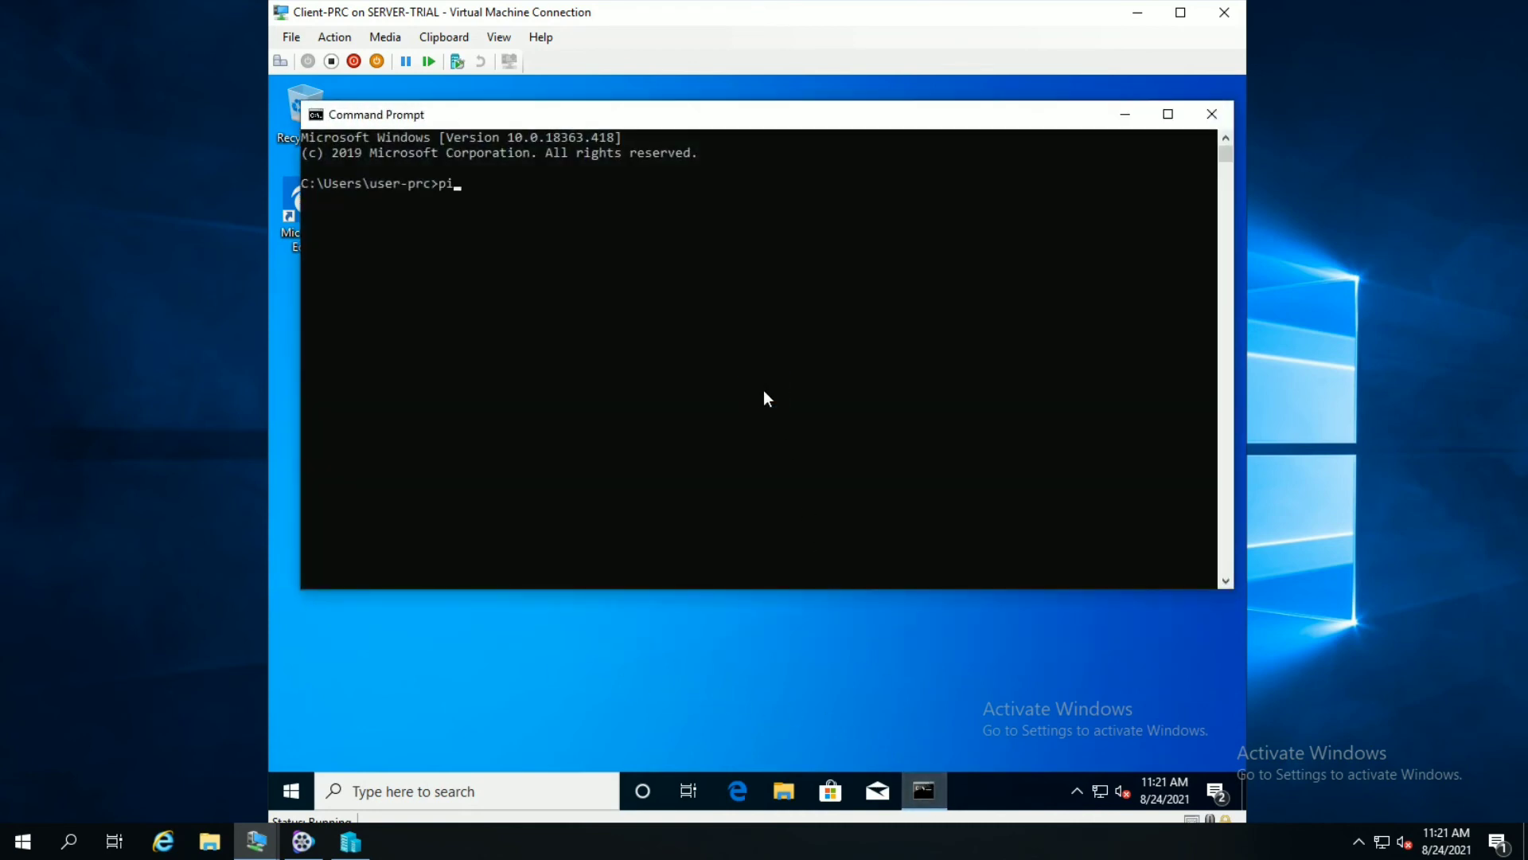
text(ng google.com)
key(Return)
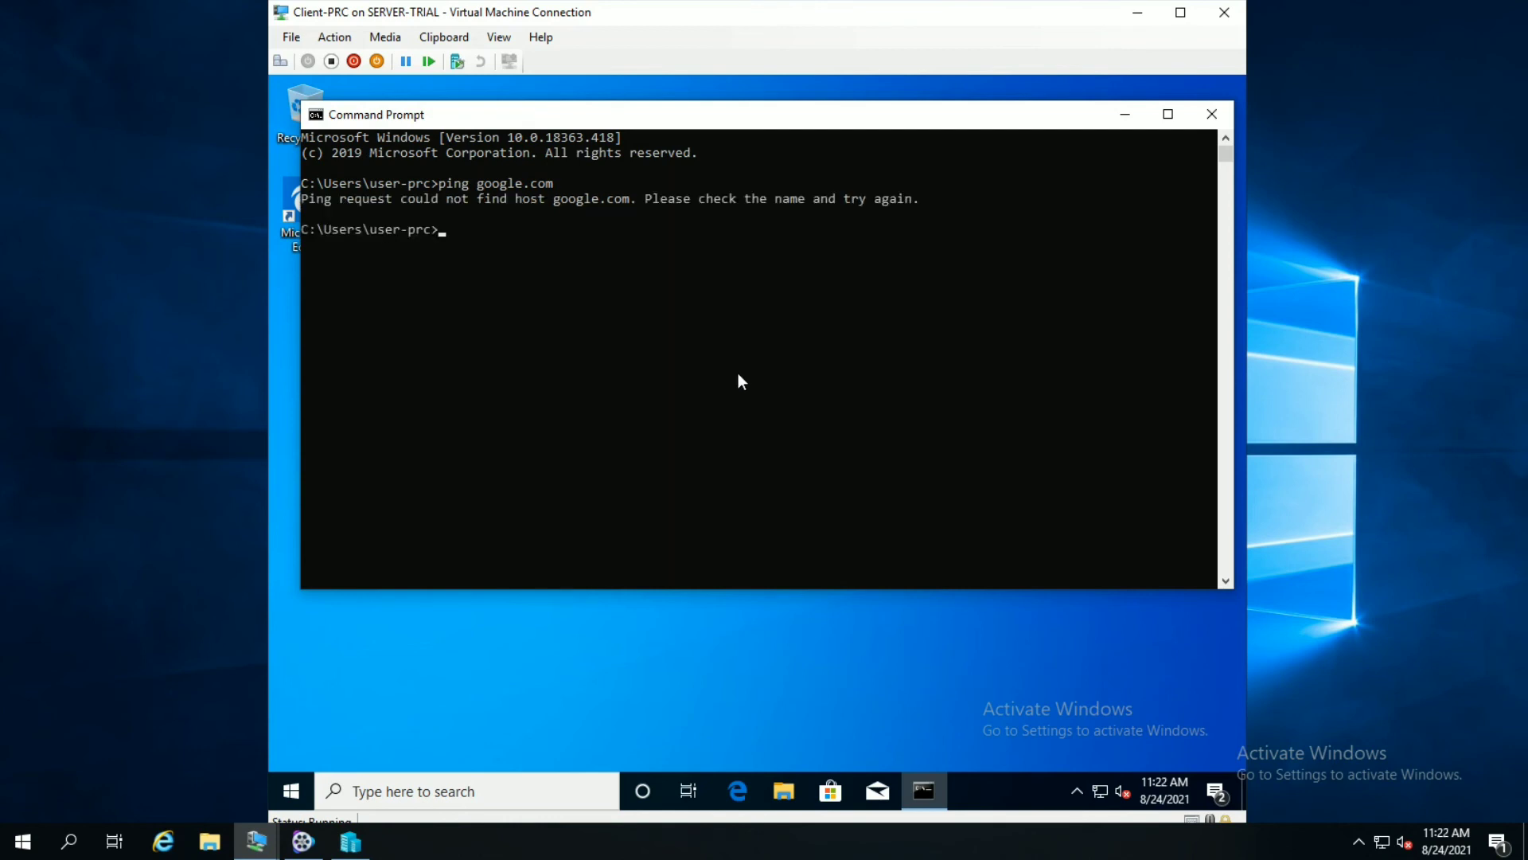
click(1125, 115)
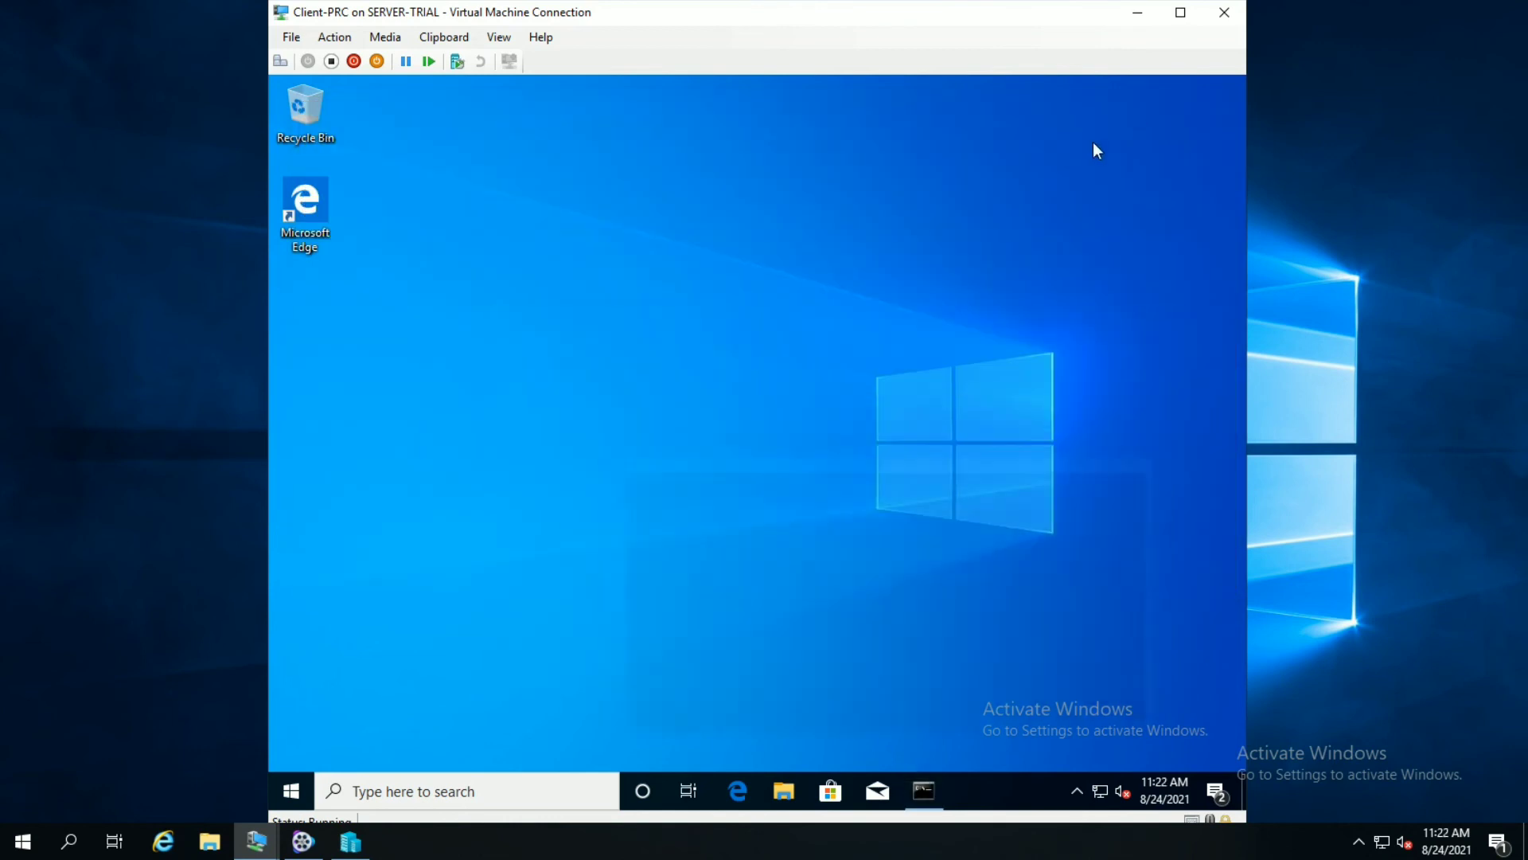
- Launch Internet Explorer on Client-PRC, request google.com in a new tab, and check how the home page loads in the first tab
click(283, 788)
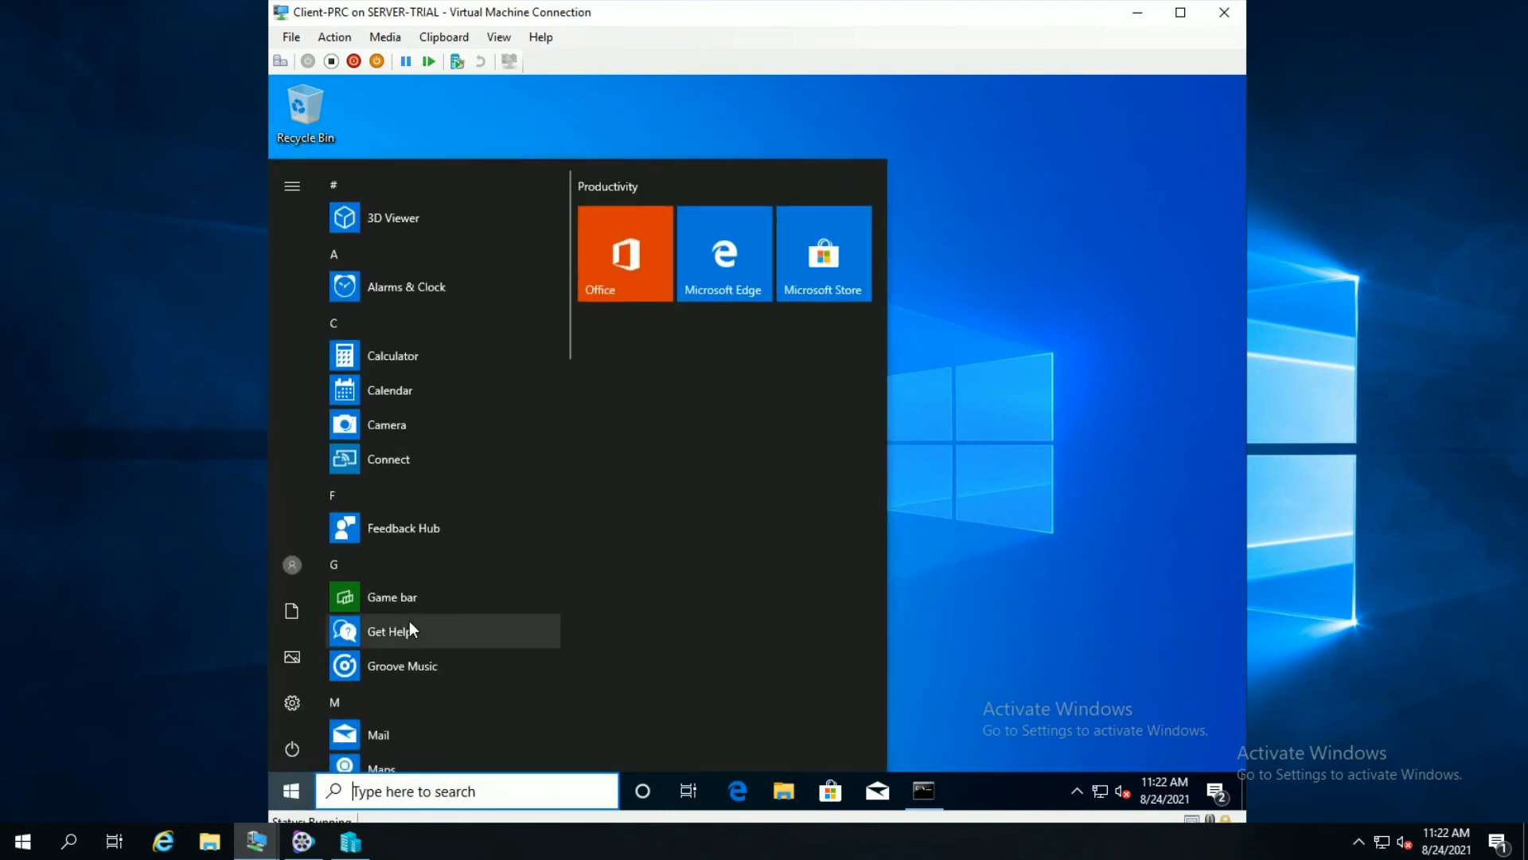
text(ie)
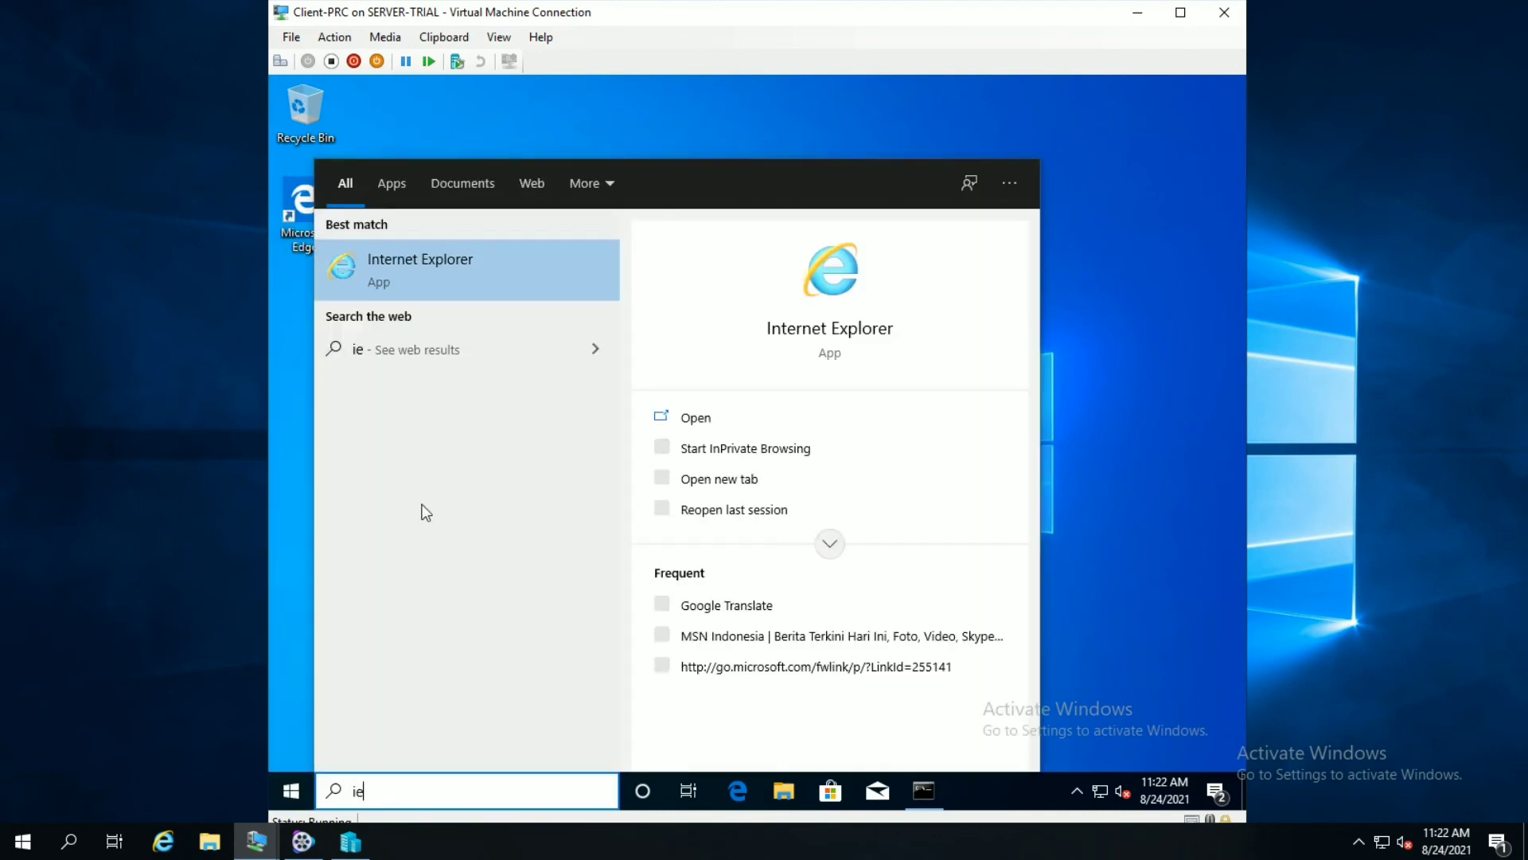
click(442, 274)
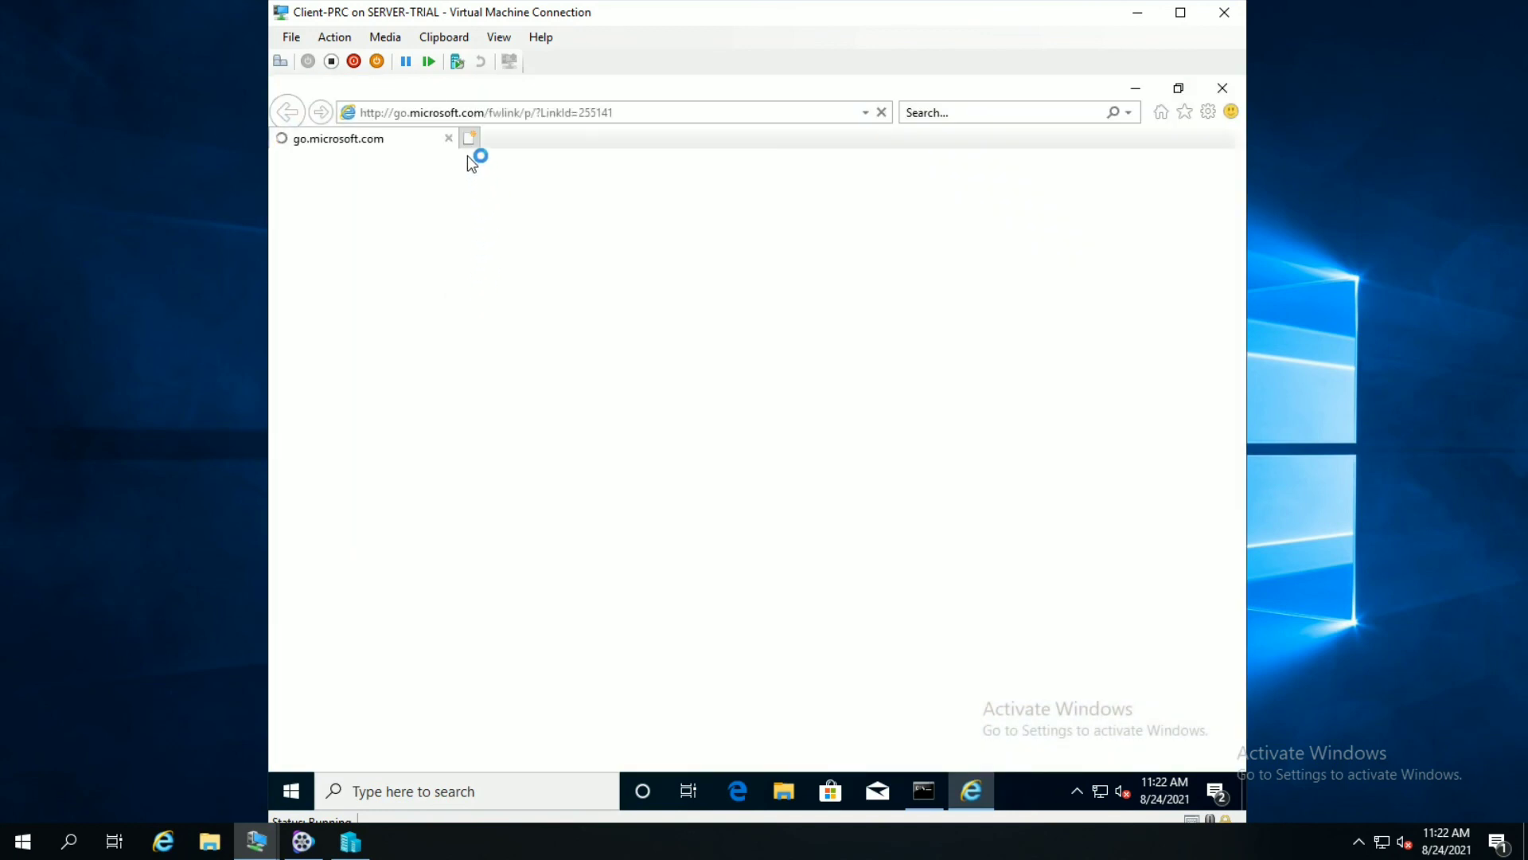
click(478, 139)
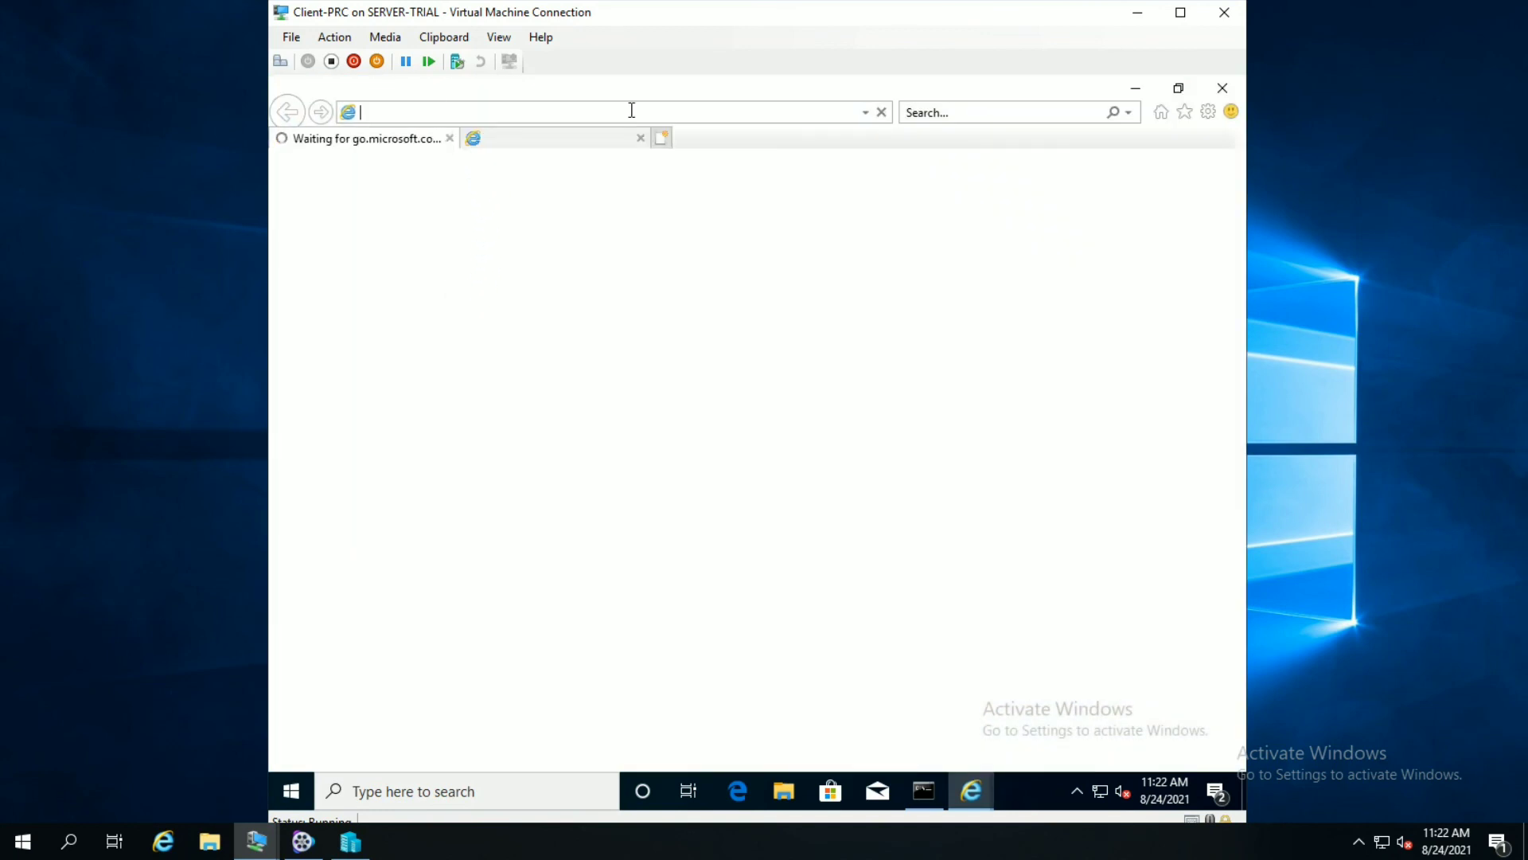
text(go)
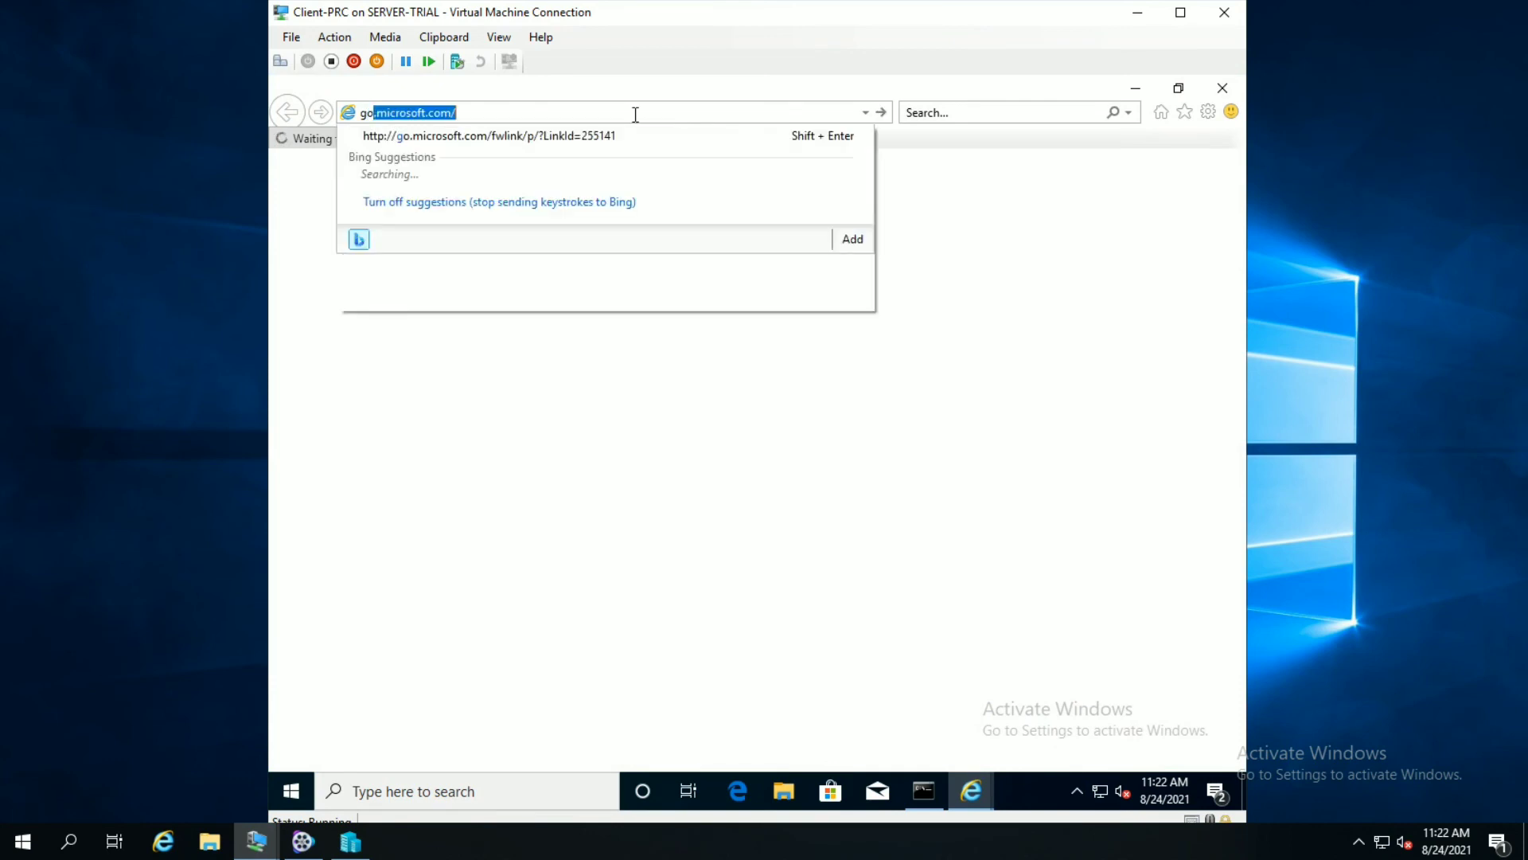
text(ogle.com)
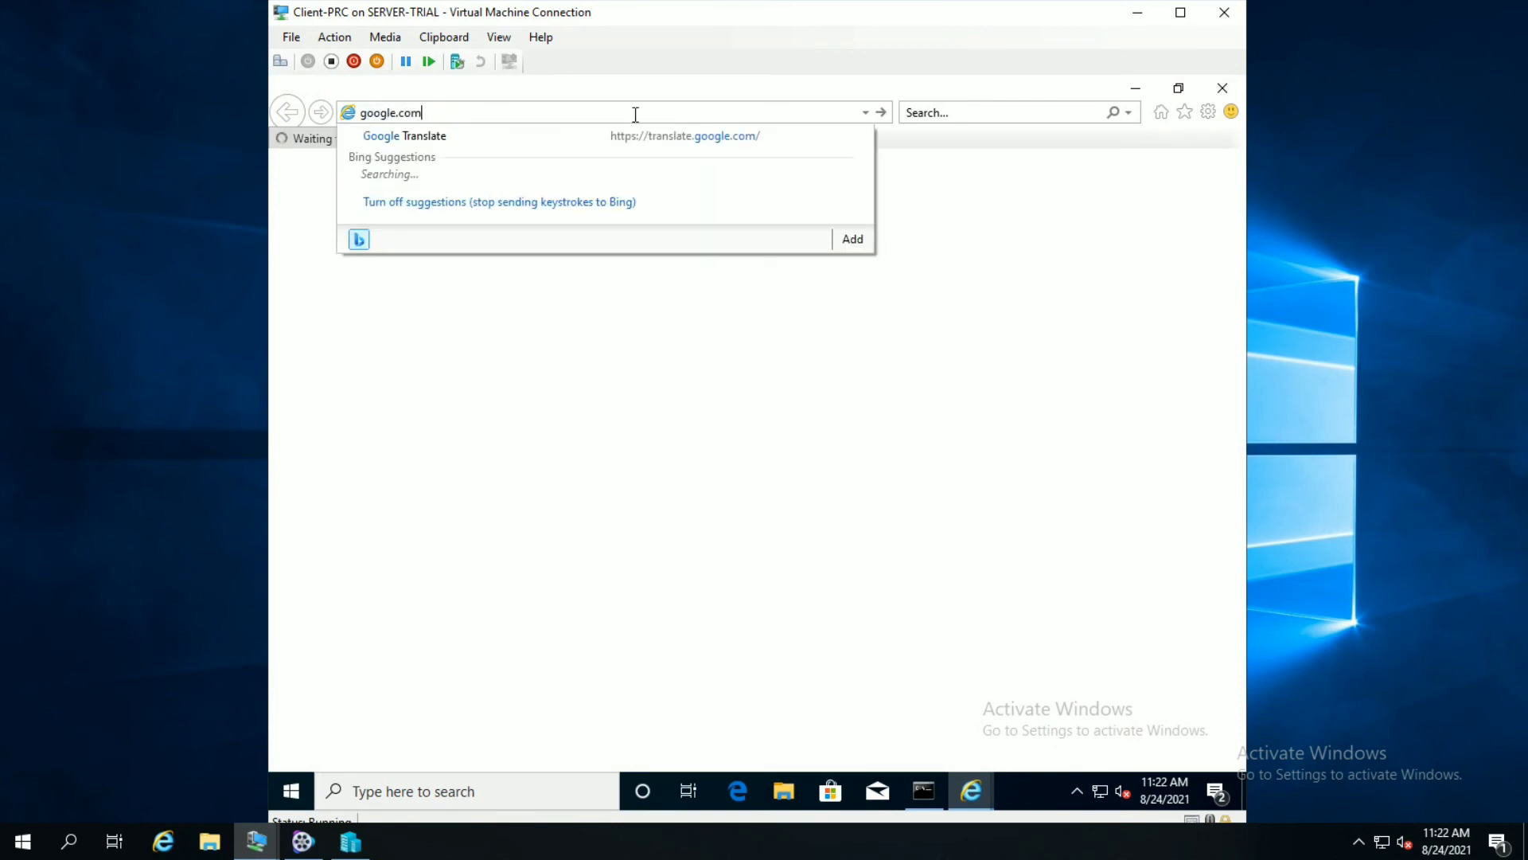
key(Return)
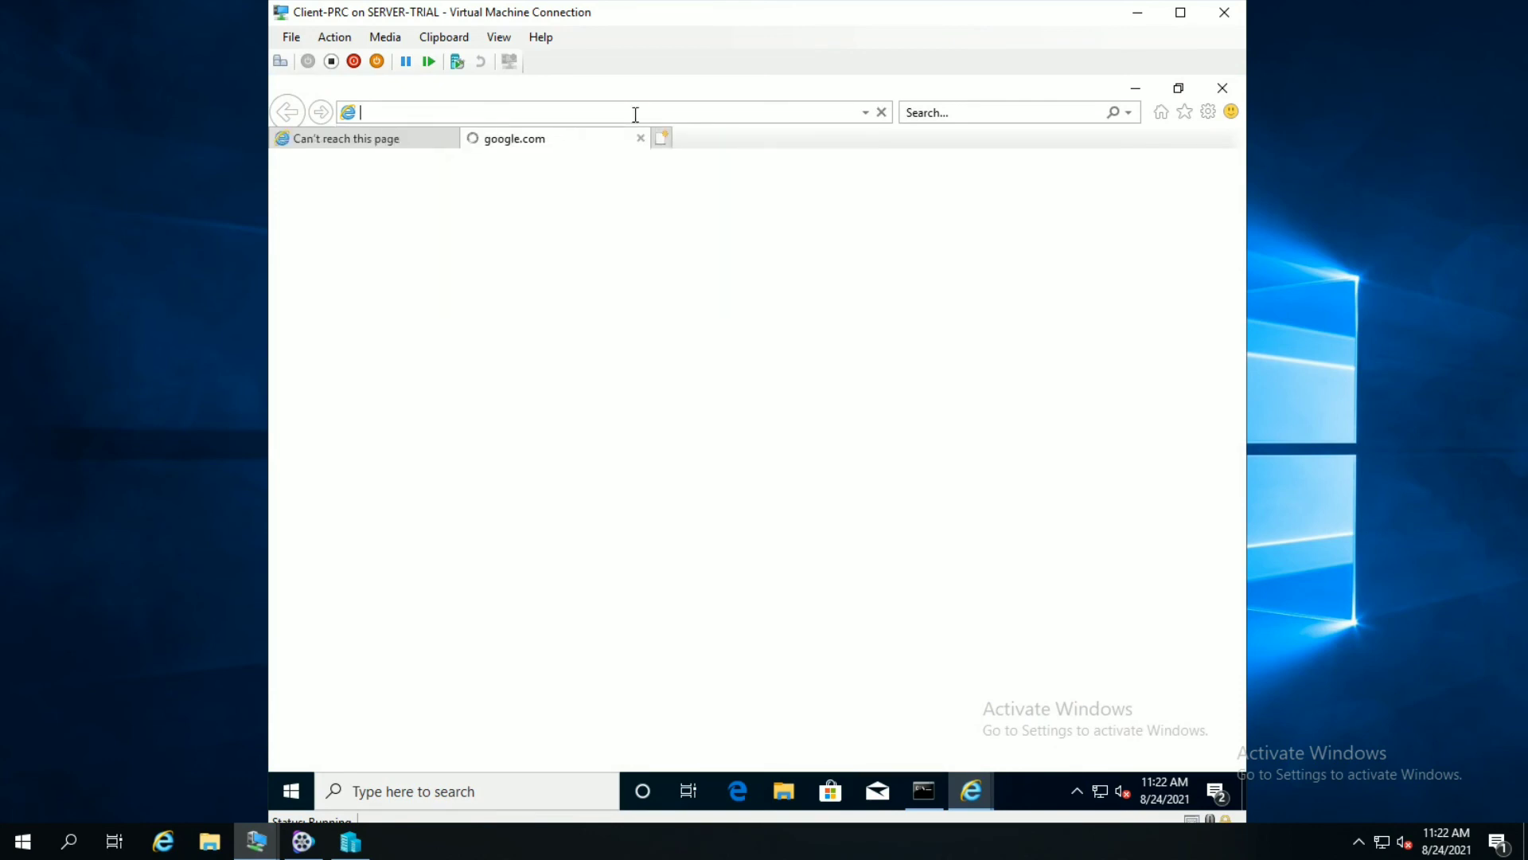
click(375, 141)
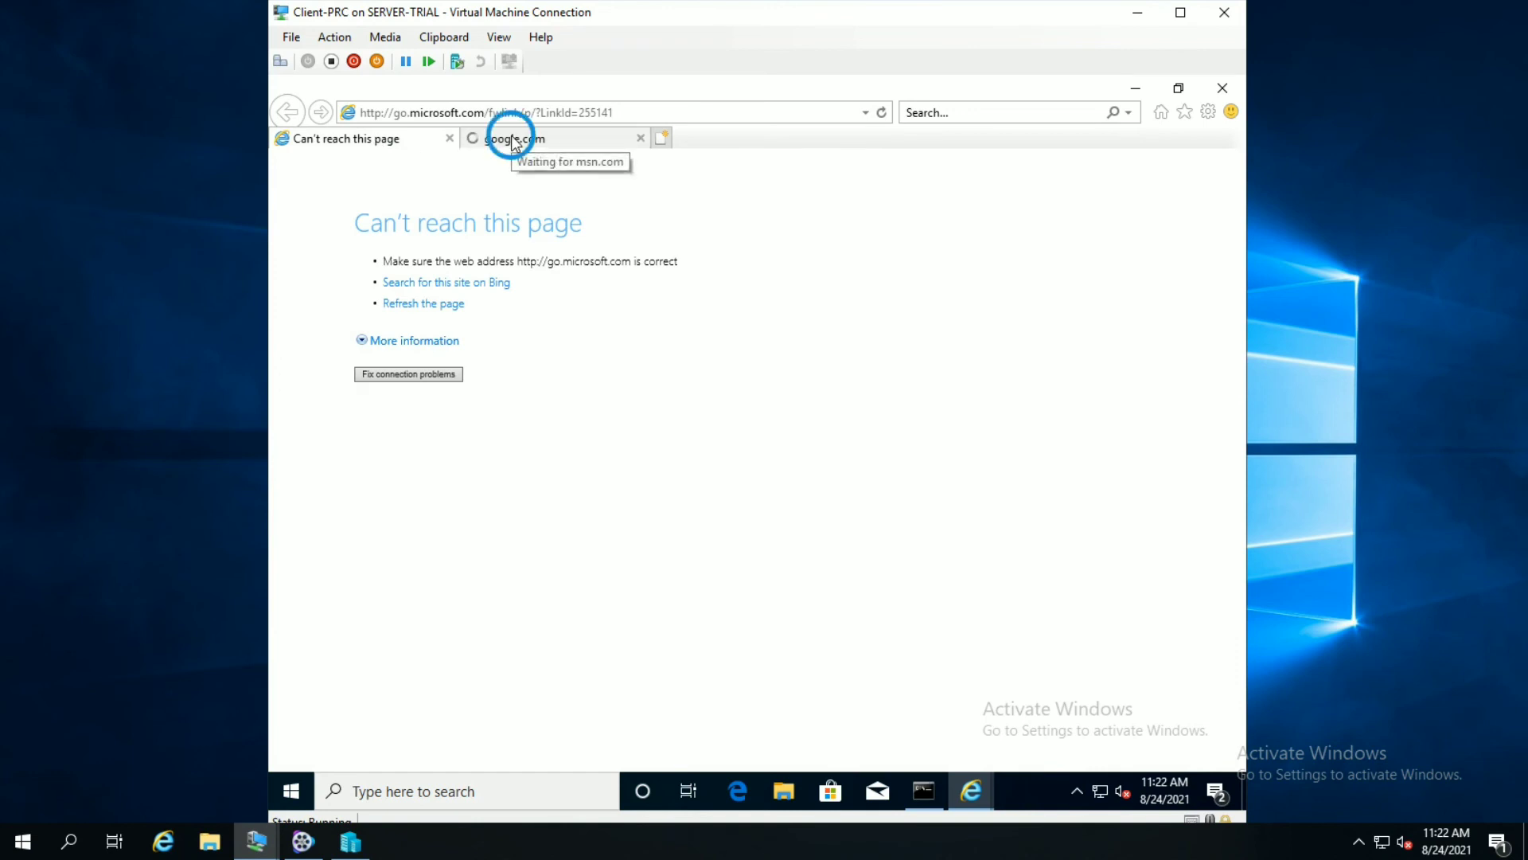
- Compare the loading results of the home page tab and the google.com tab without a proxy
click(558, 145)
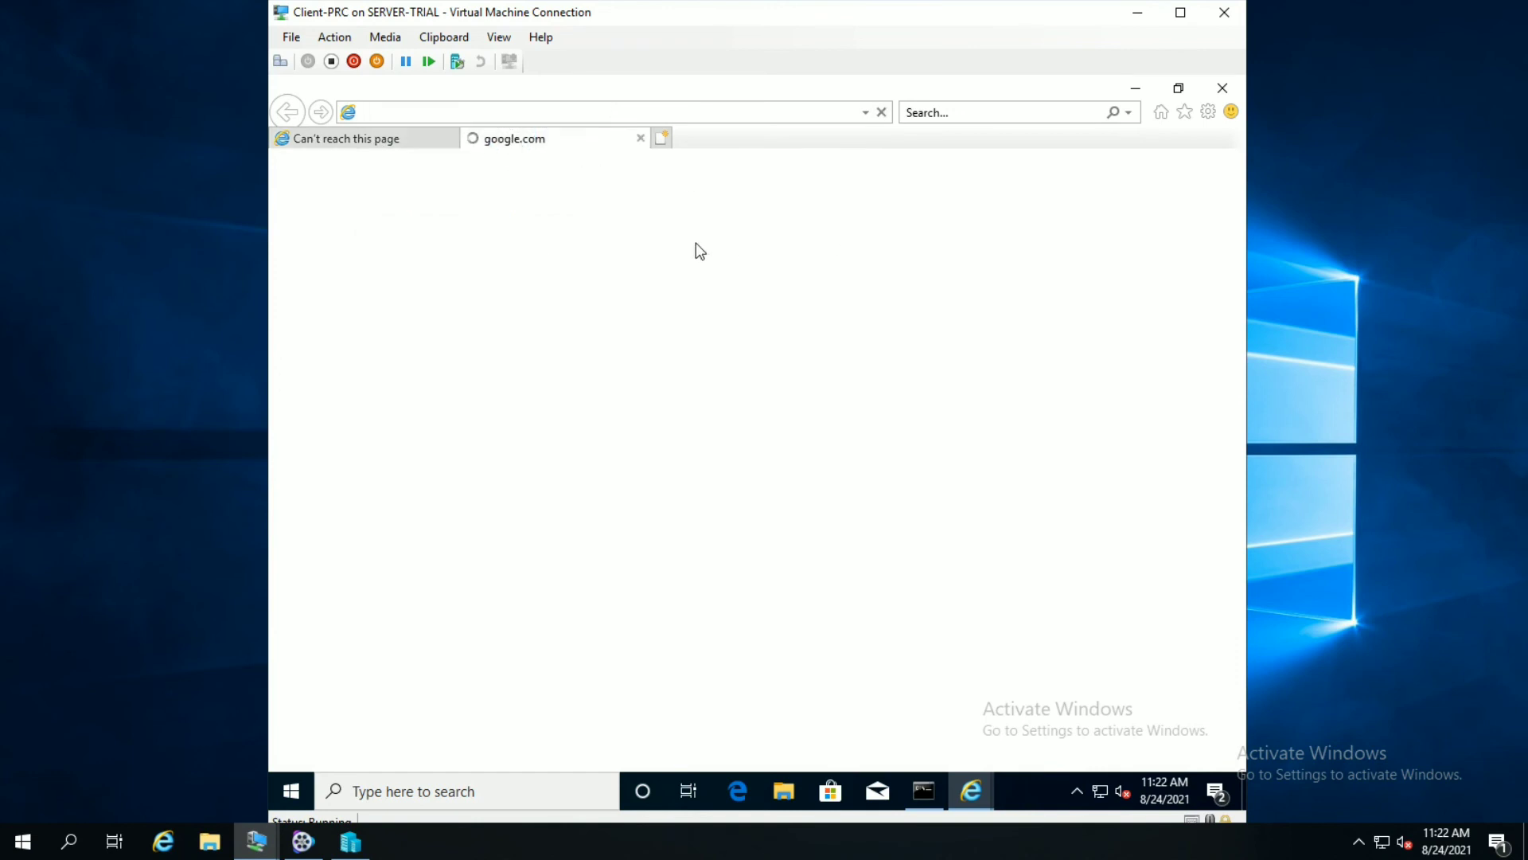
click(419, 136)
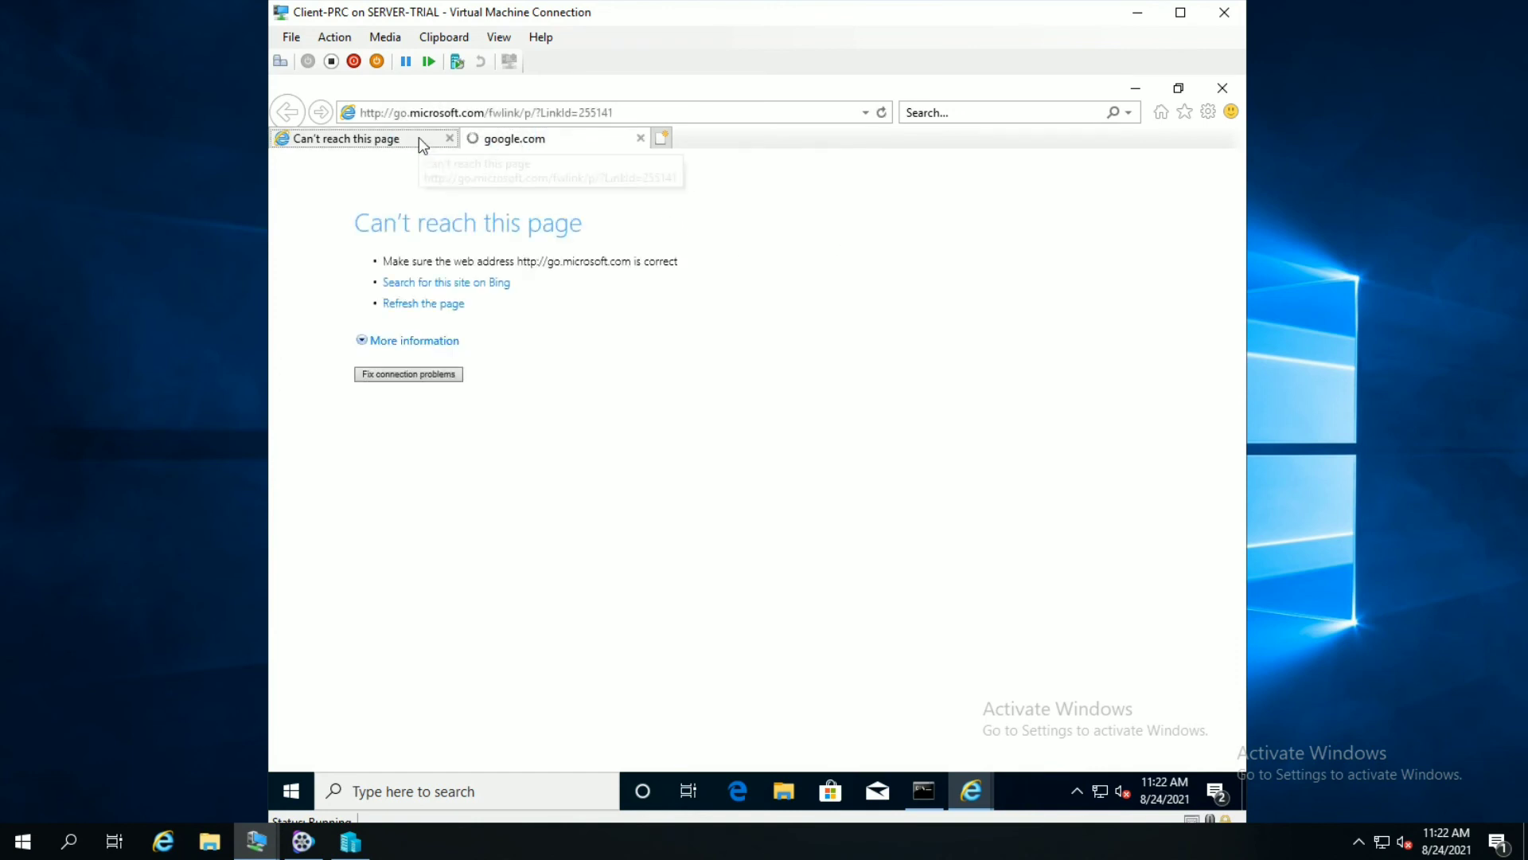
click(504, 139)
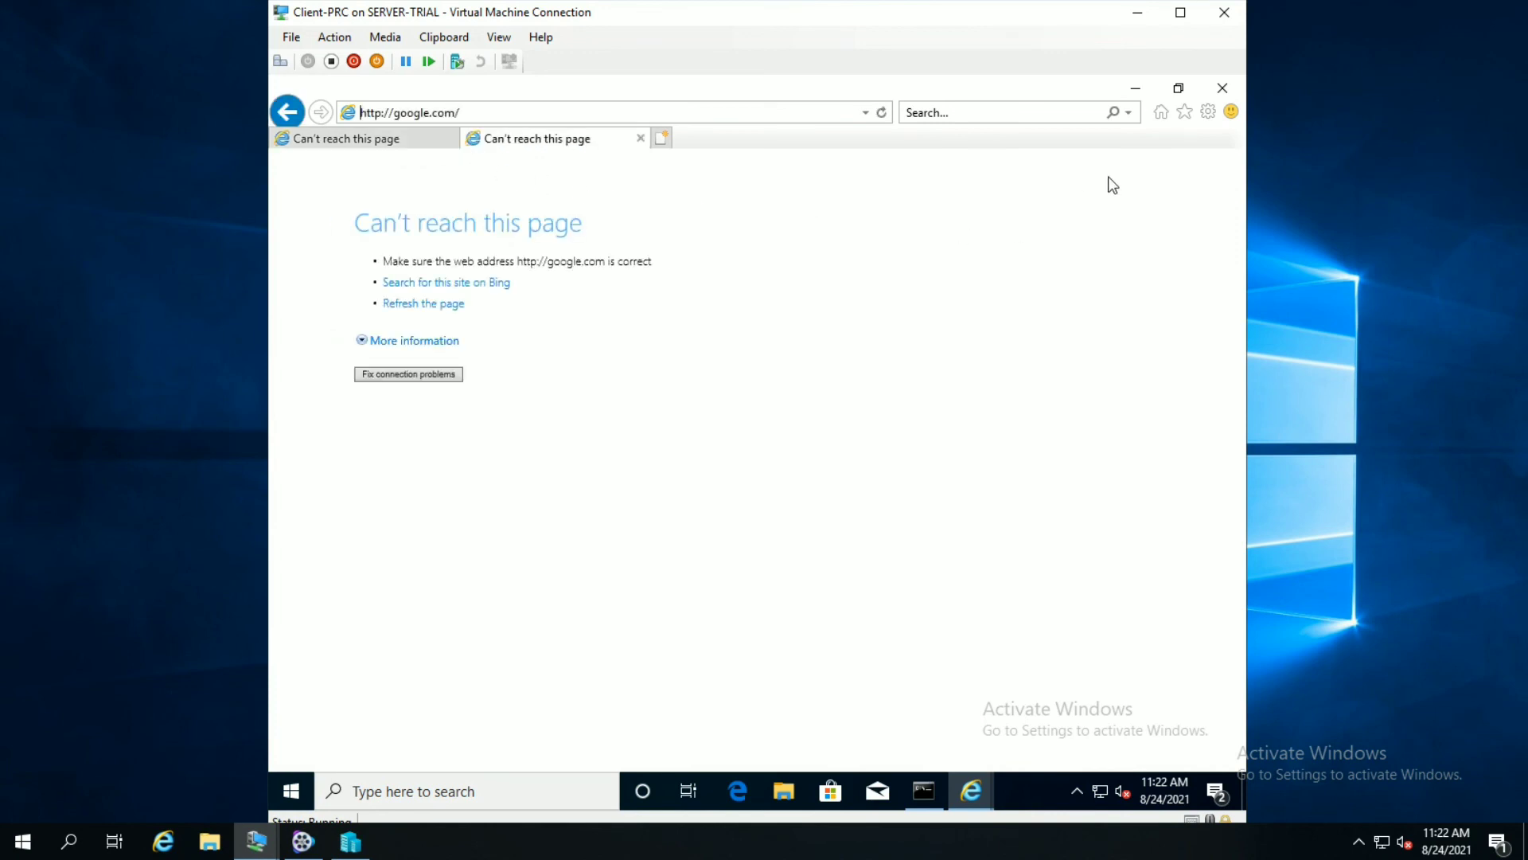
- Enable the LAN proxy server in Internet Options with address 192.168.1.1 and port 3128, and apply the settings
click(1210, 111)
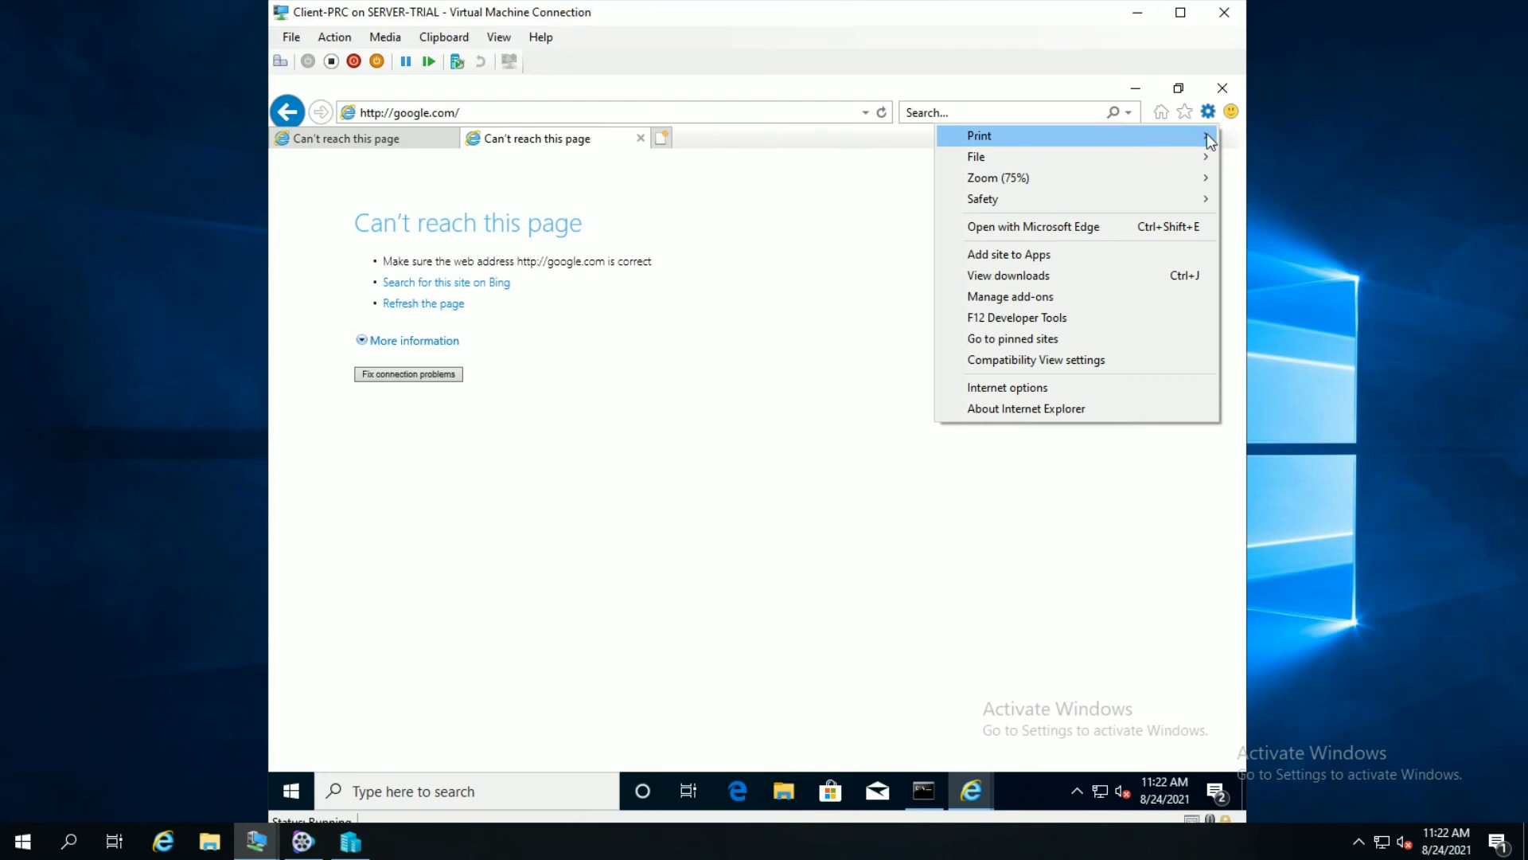
click(1054, 386)
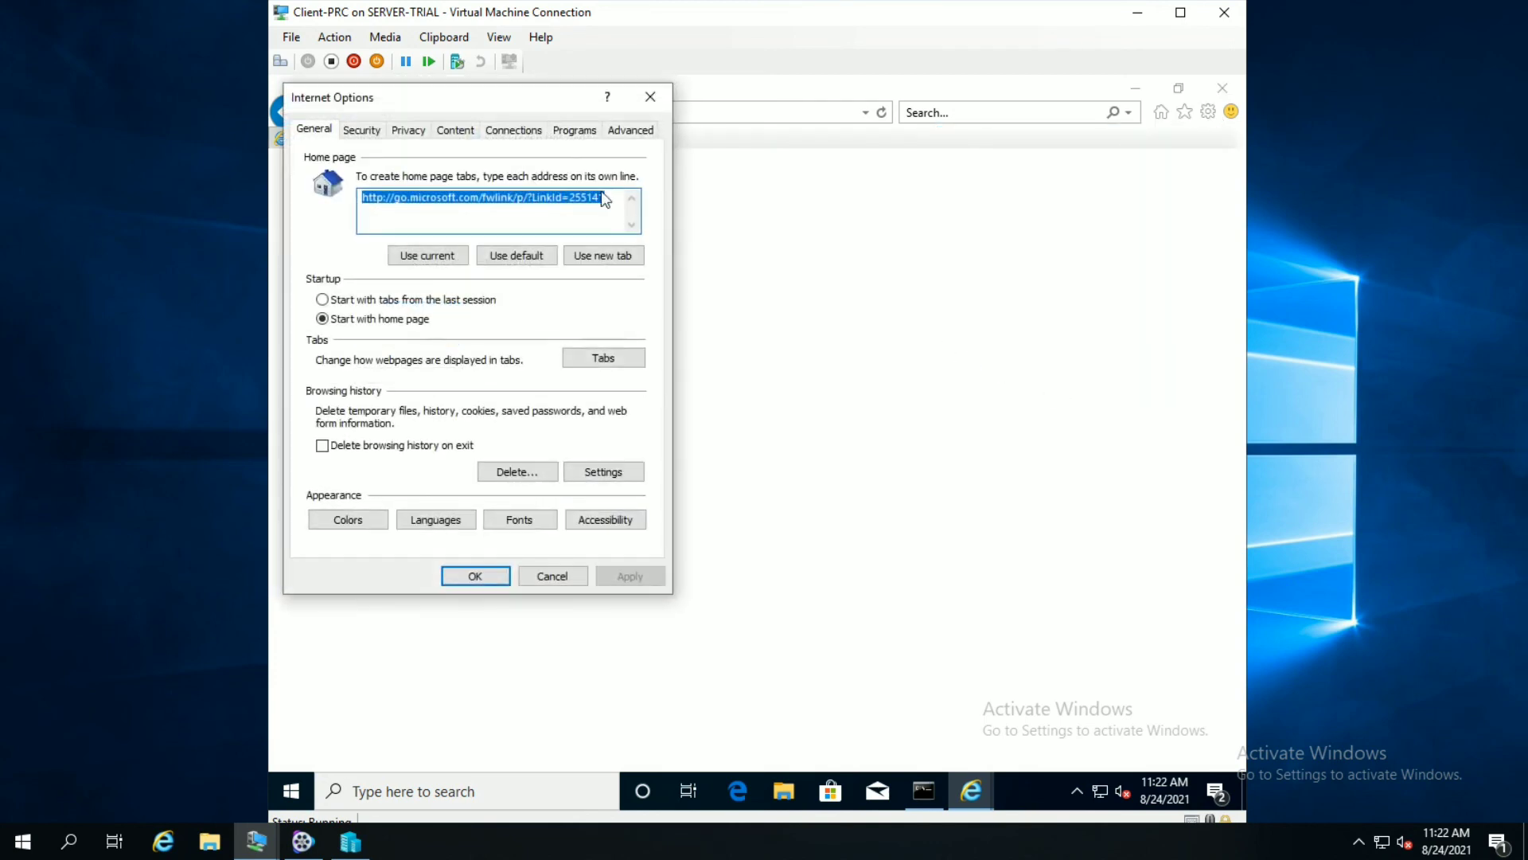
click(529, 132)
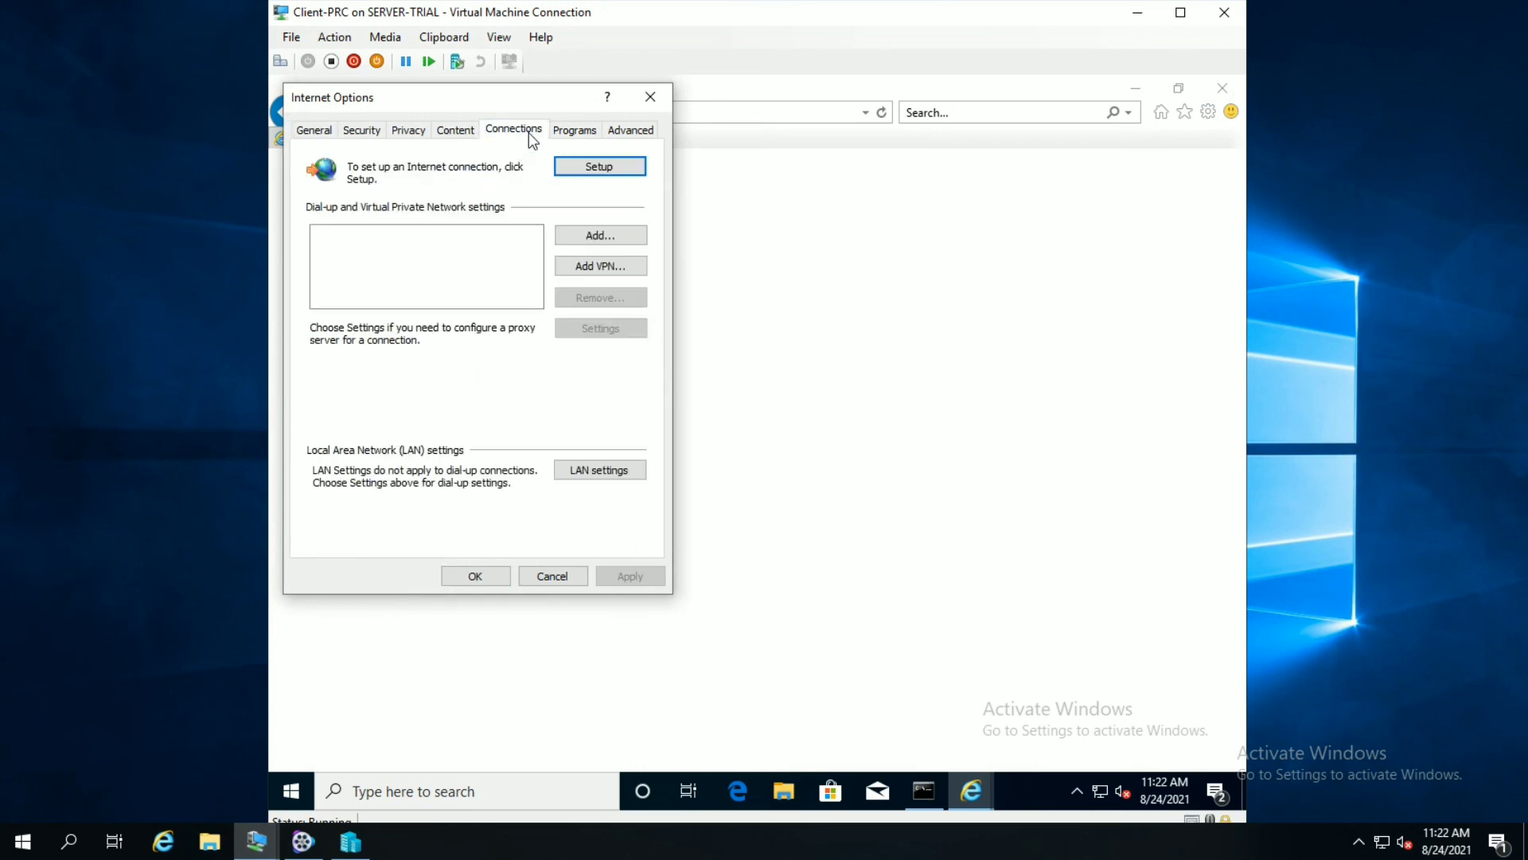
click(616, 471)
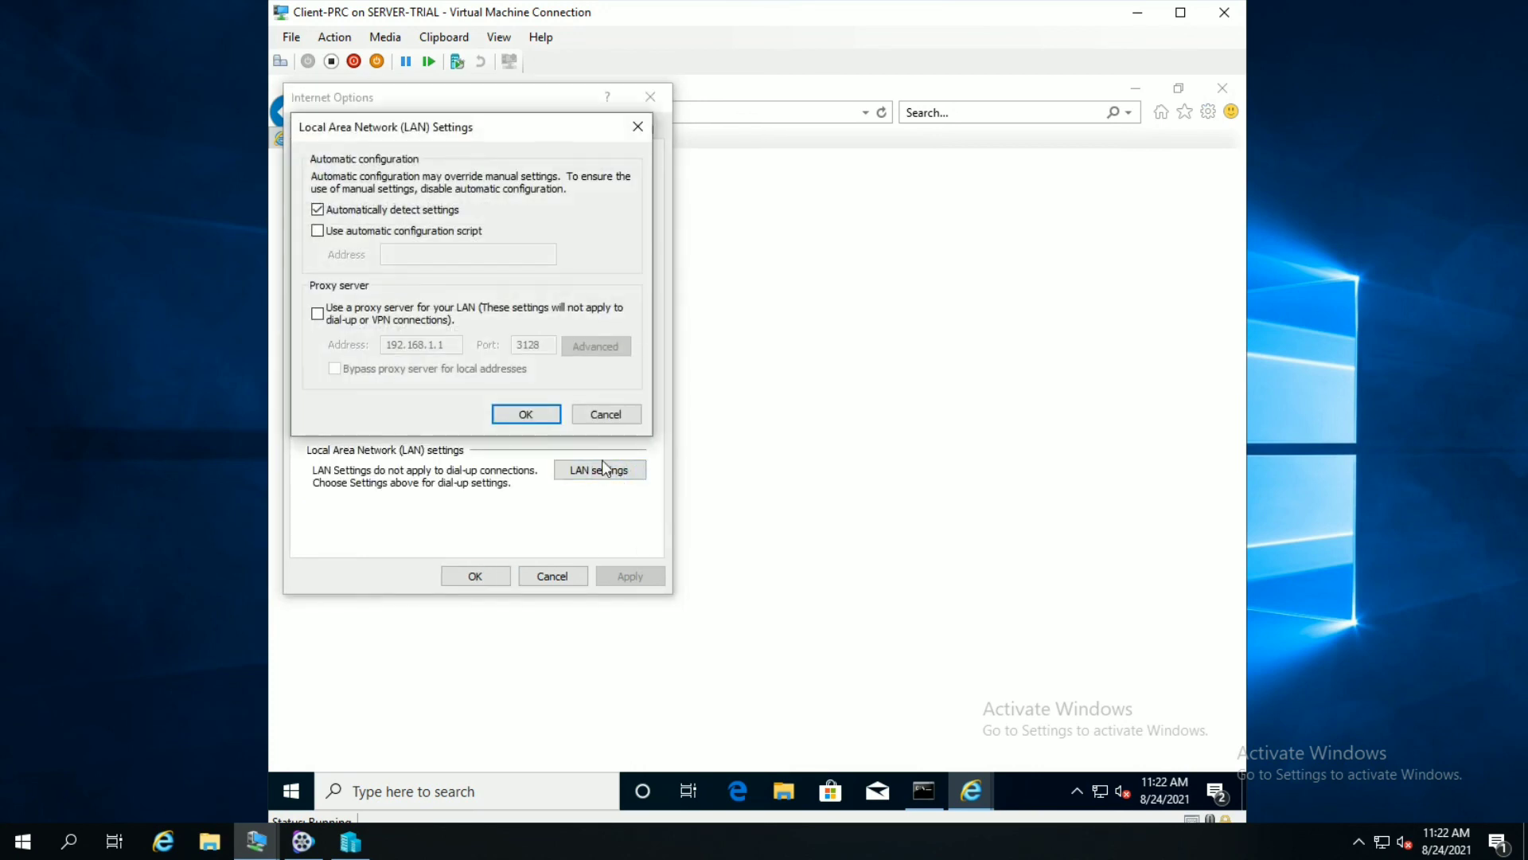
click(383, 320)
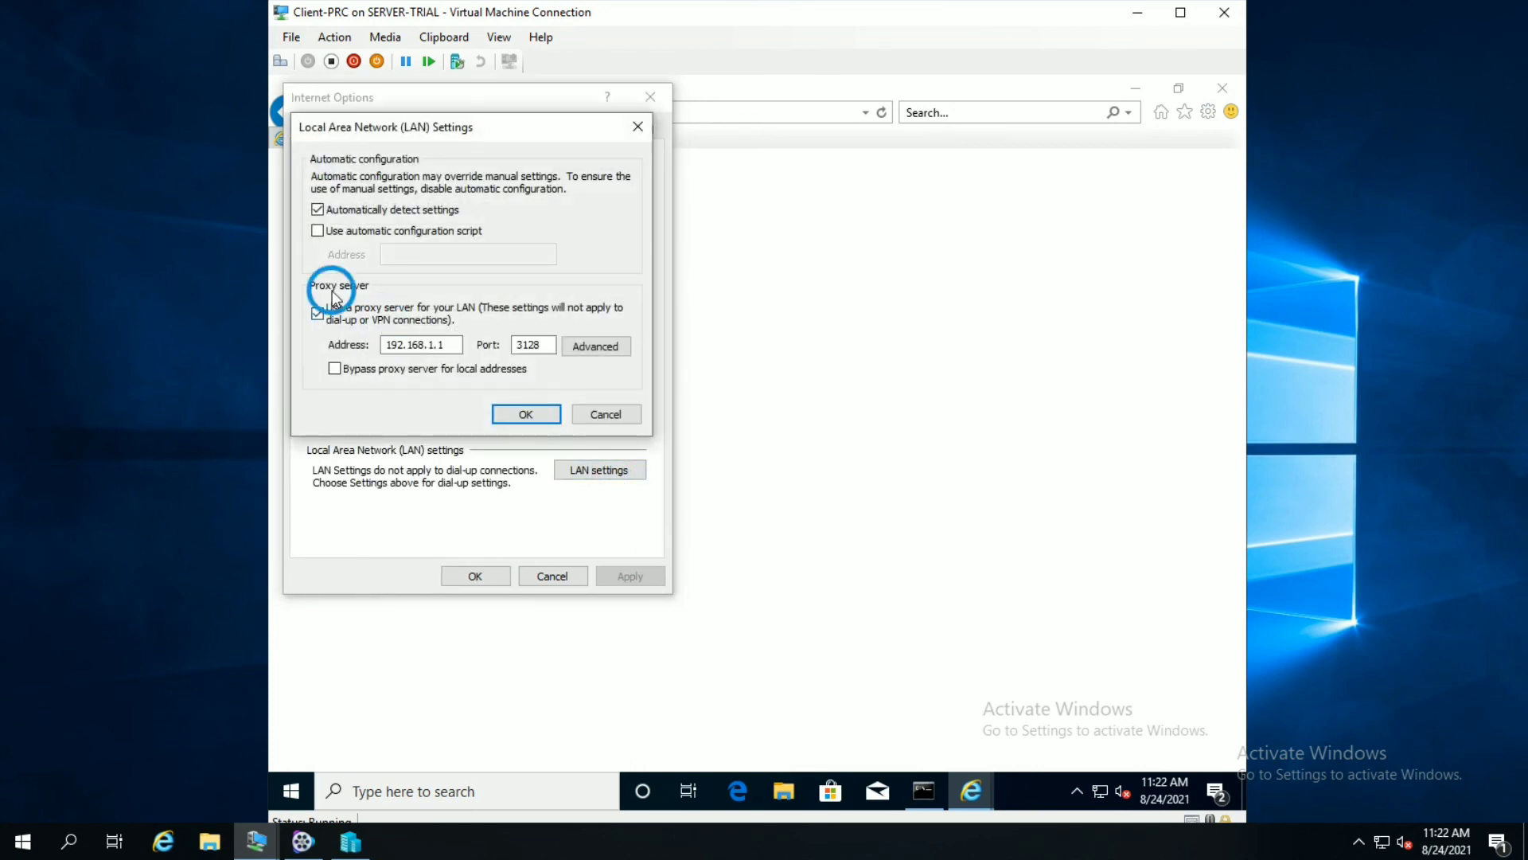
click(339, 322)
click(340, 322)
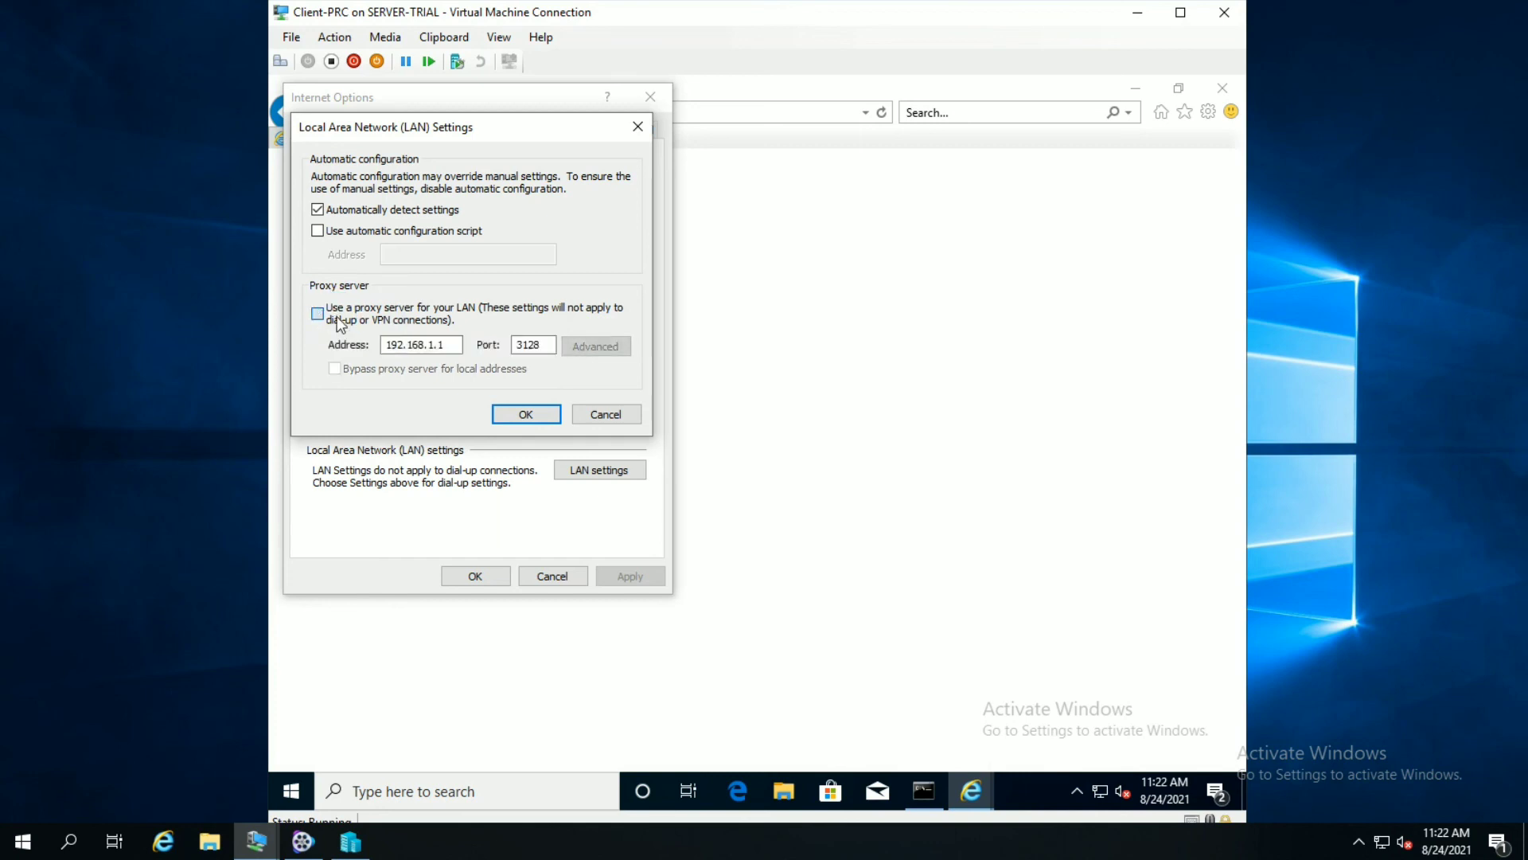
click(456, 347)
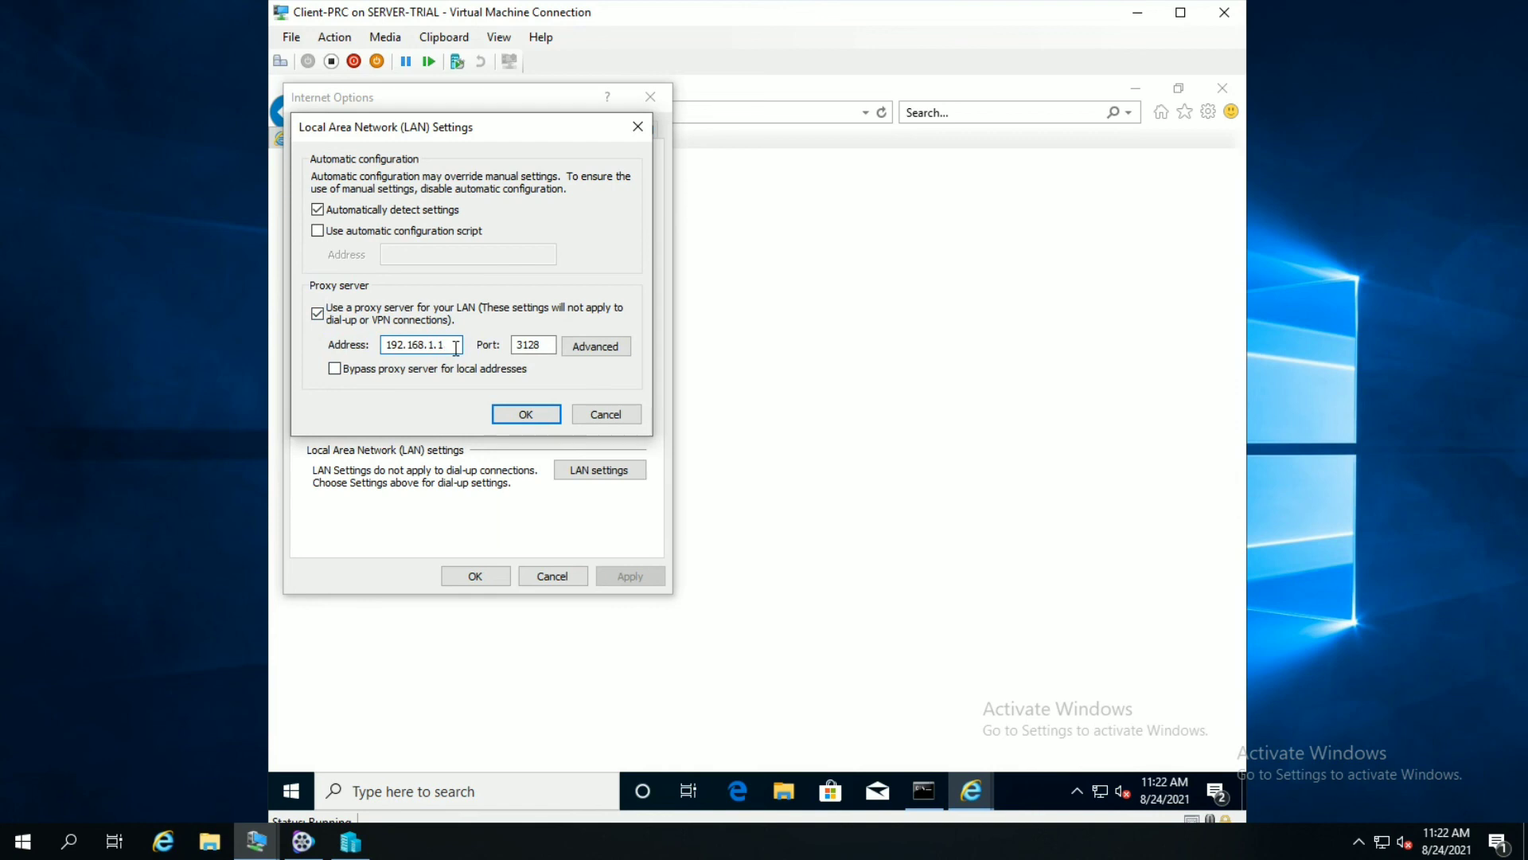
click(545, 344)
click(538, 414)
click(455, 580)
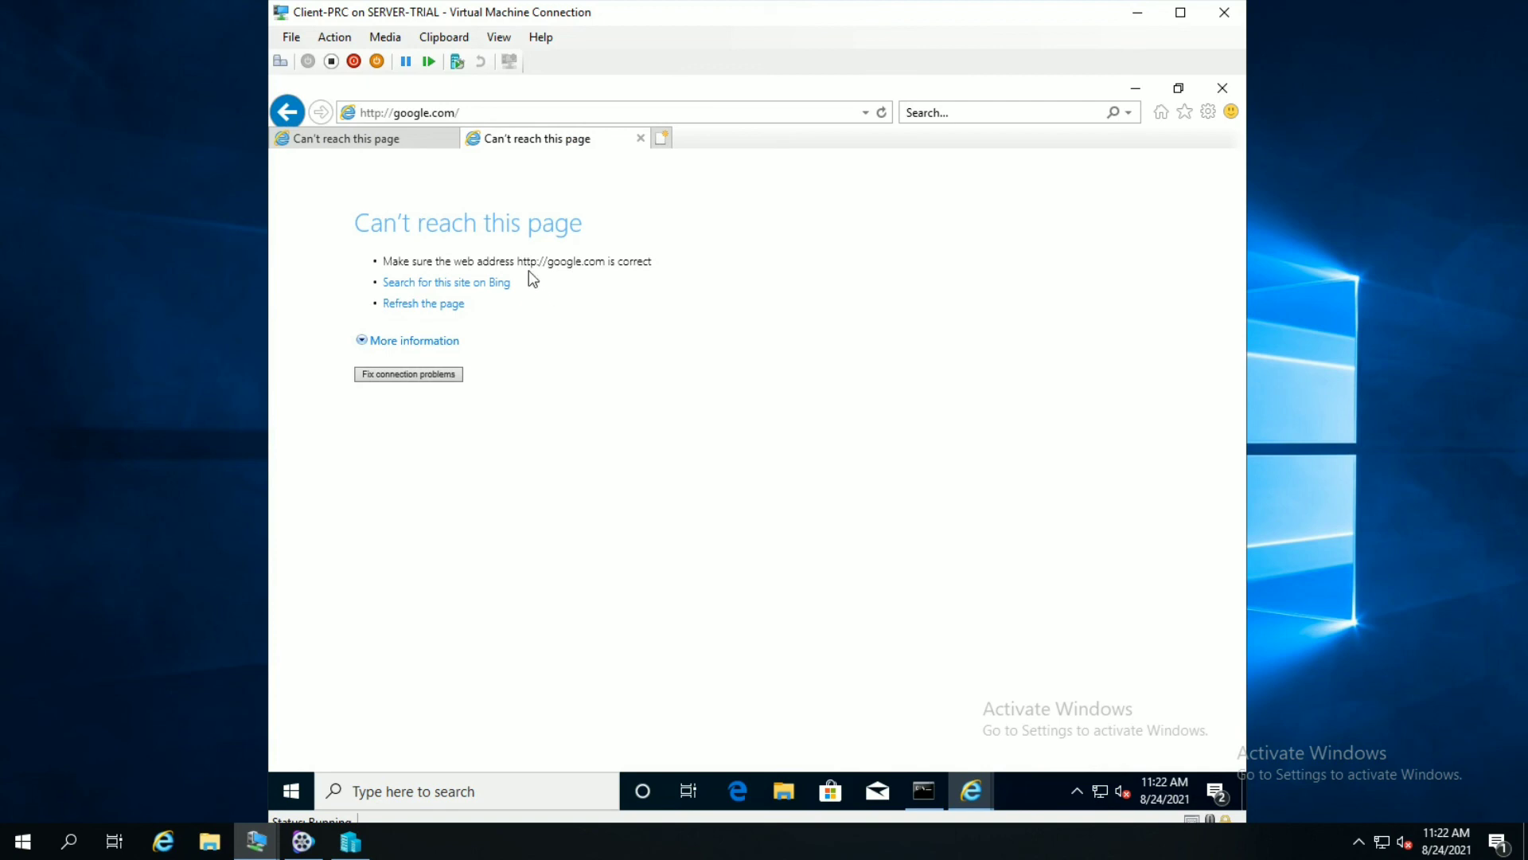
- Reload google.com through the proxy and load msn.com in the first browser tab
click(490, 113)
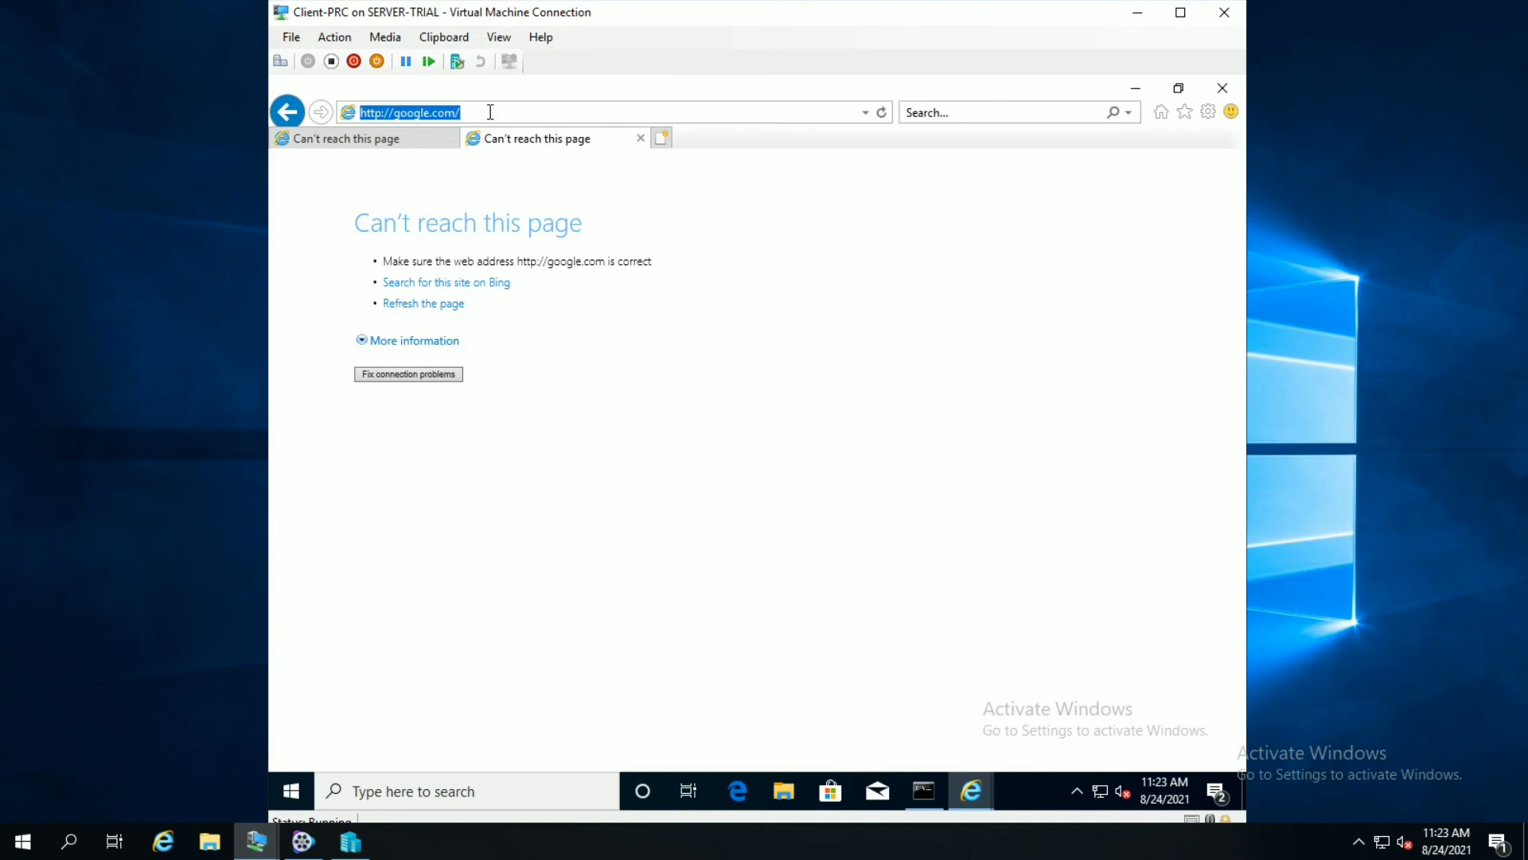
click(882, 113)
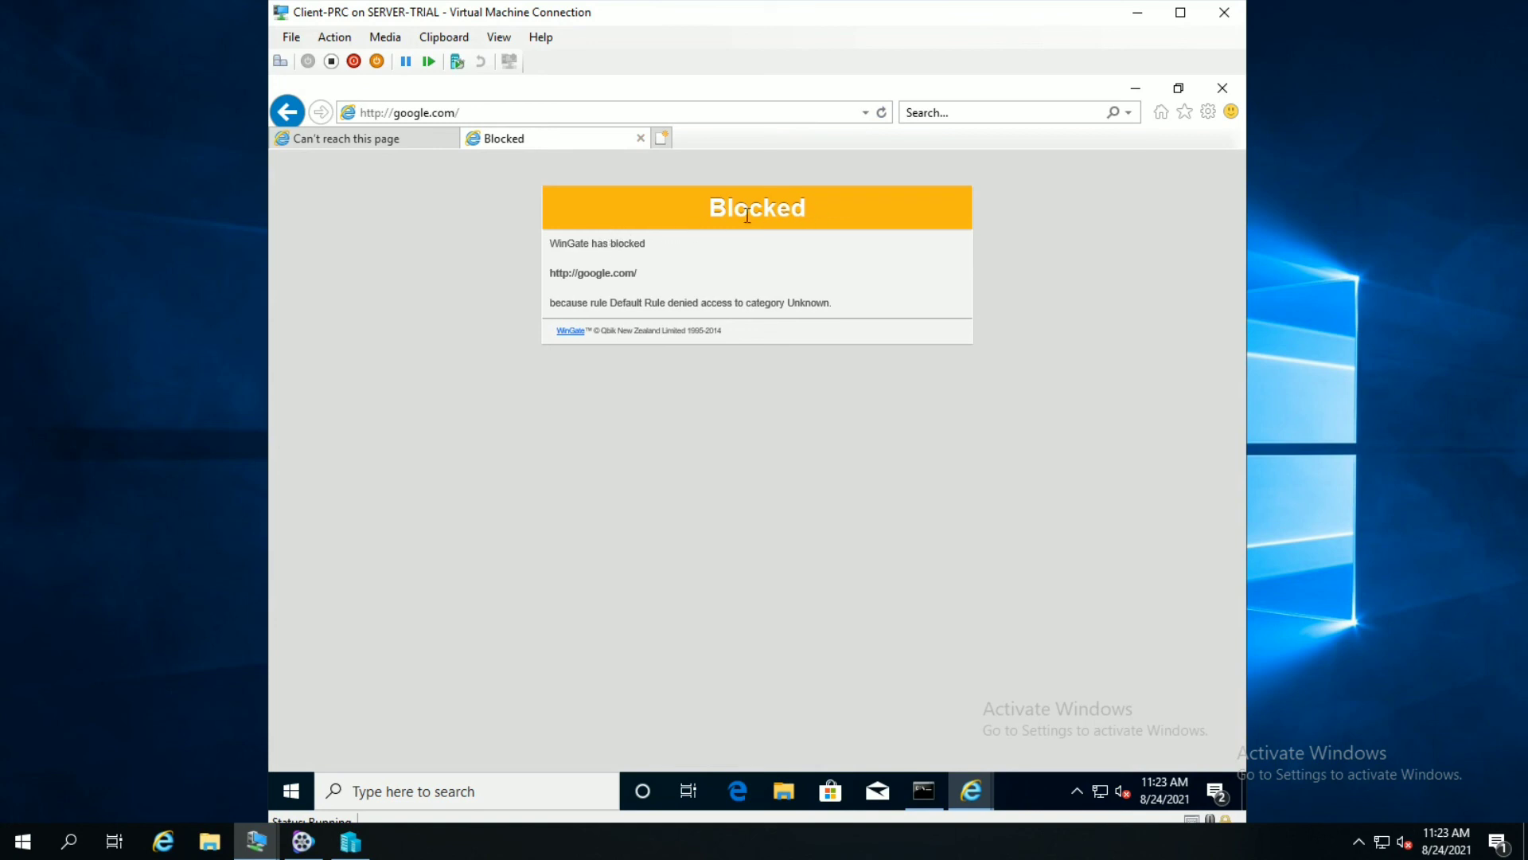
click(385, 141)
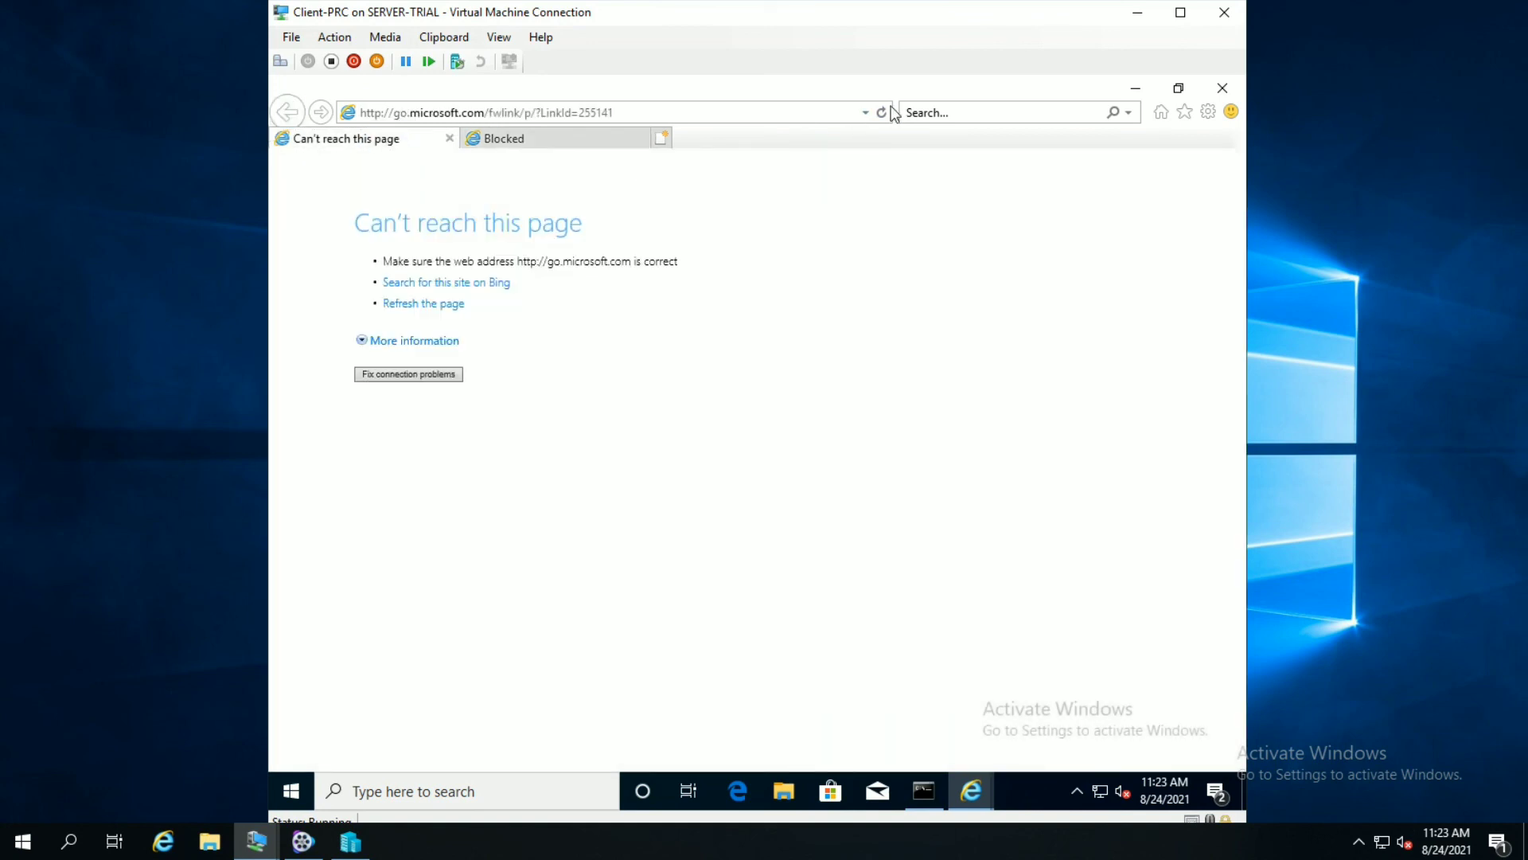
click(780, 112)
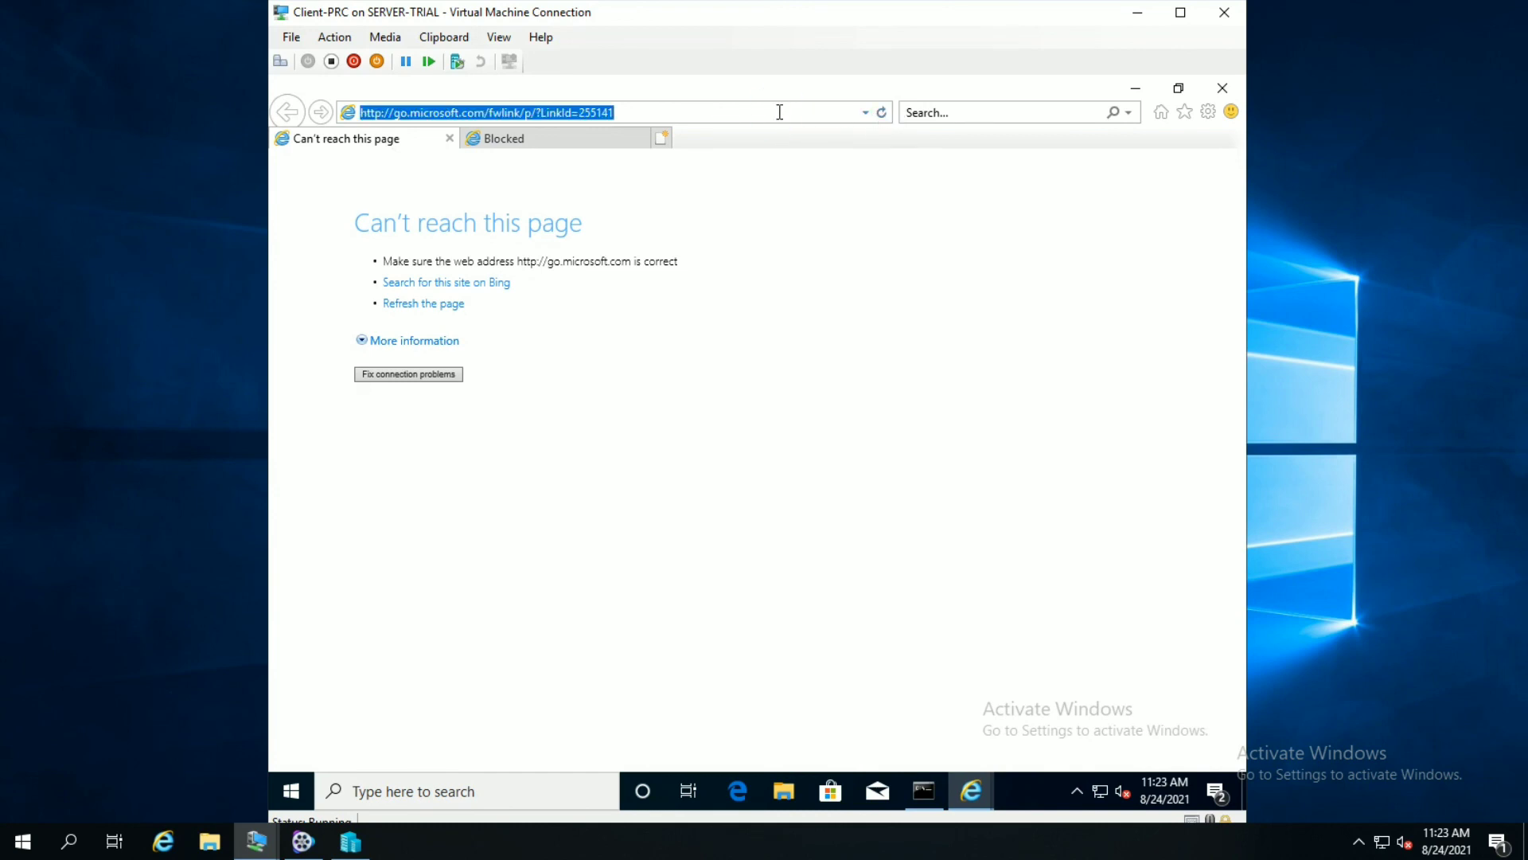
text(msn.com/)
key(Return)
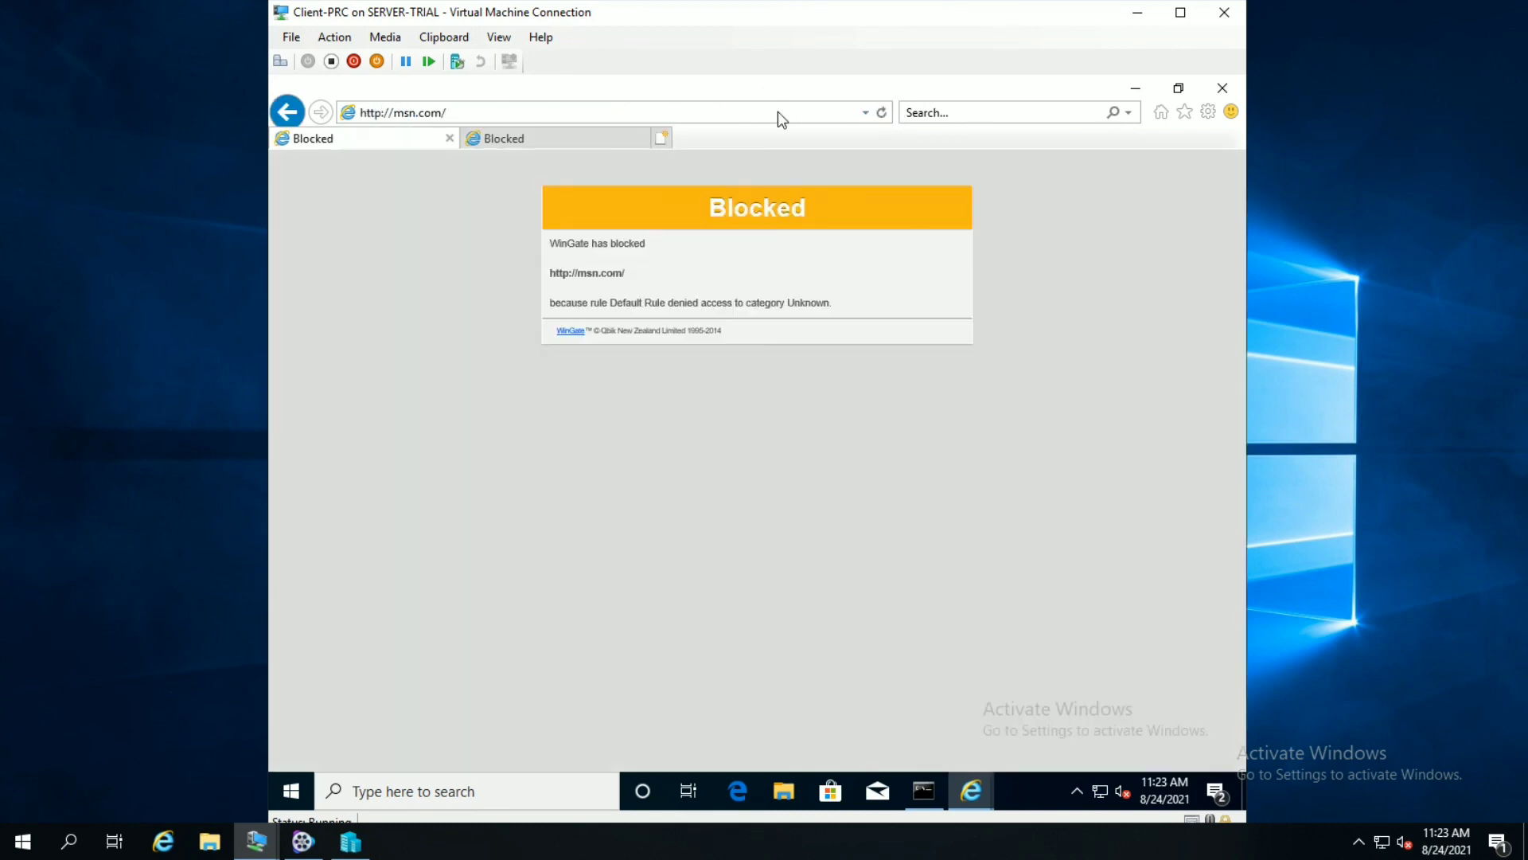
- Load translate.google.com in a new browser tab through the proxy
click(662, 139)
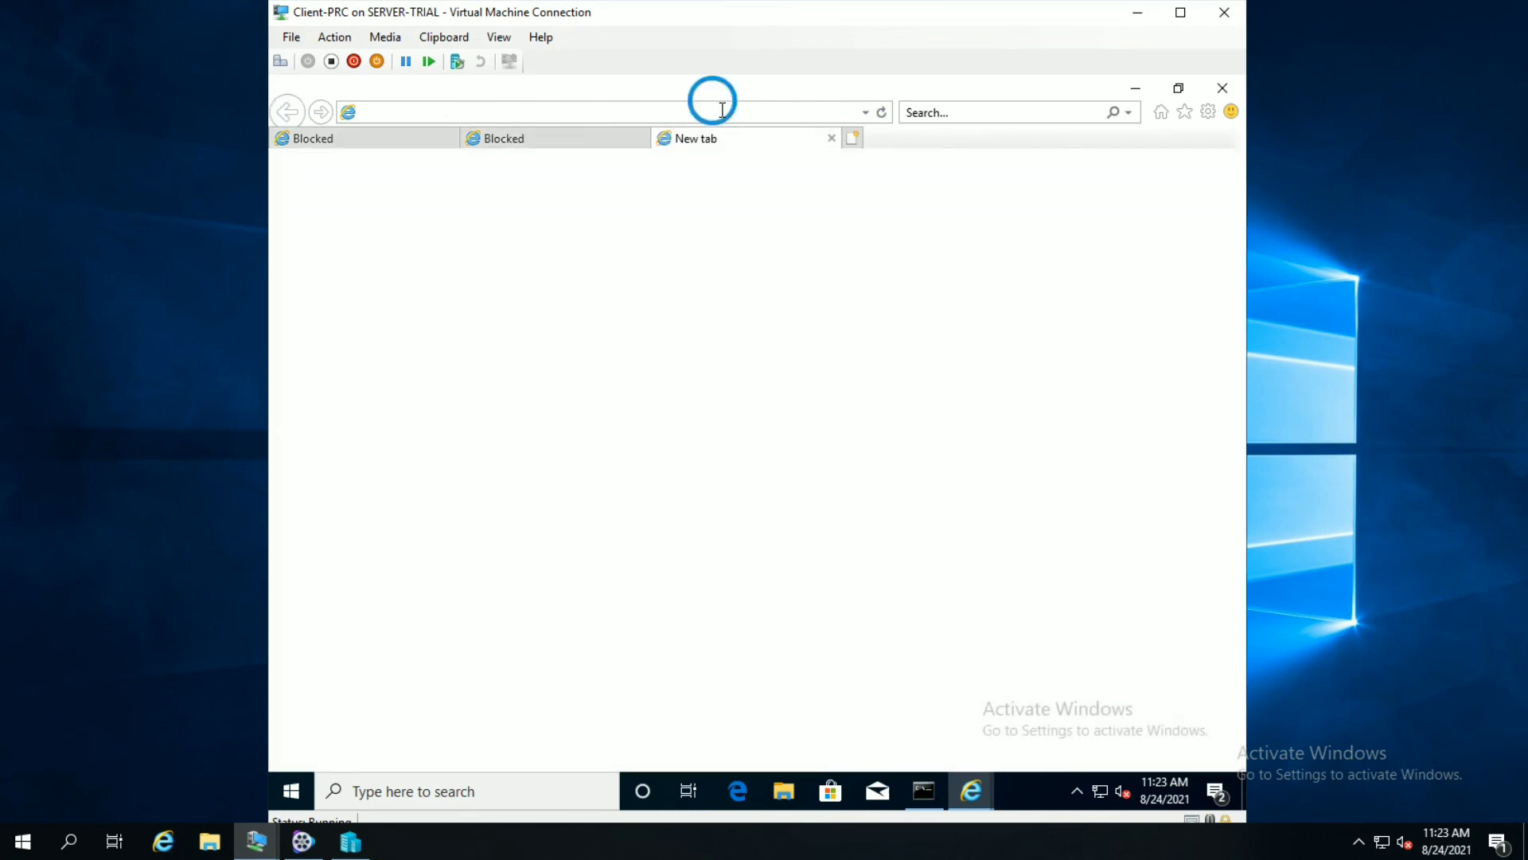
click(722, 110)
text(translate.google.com/)
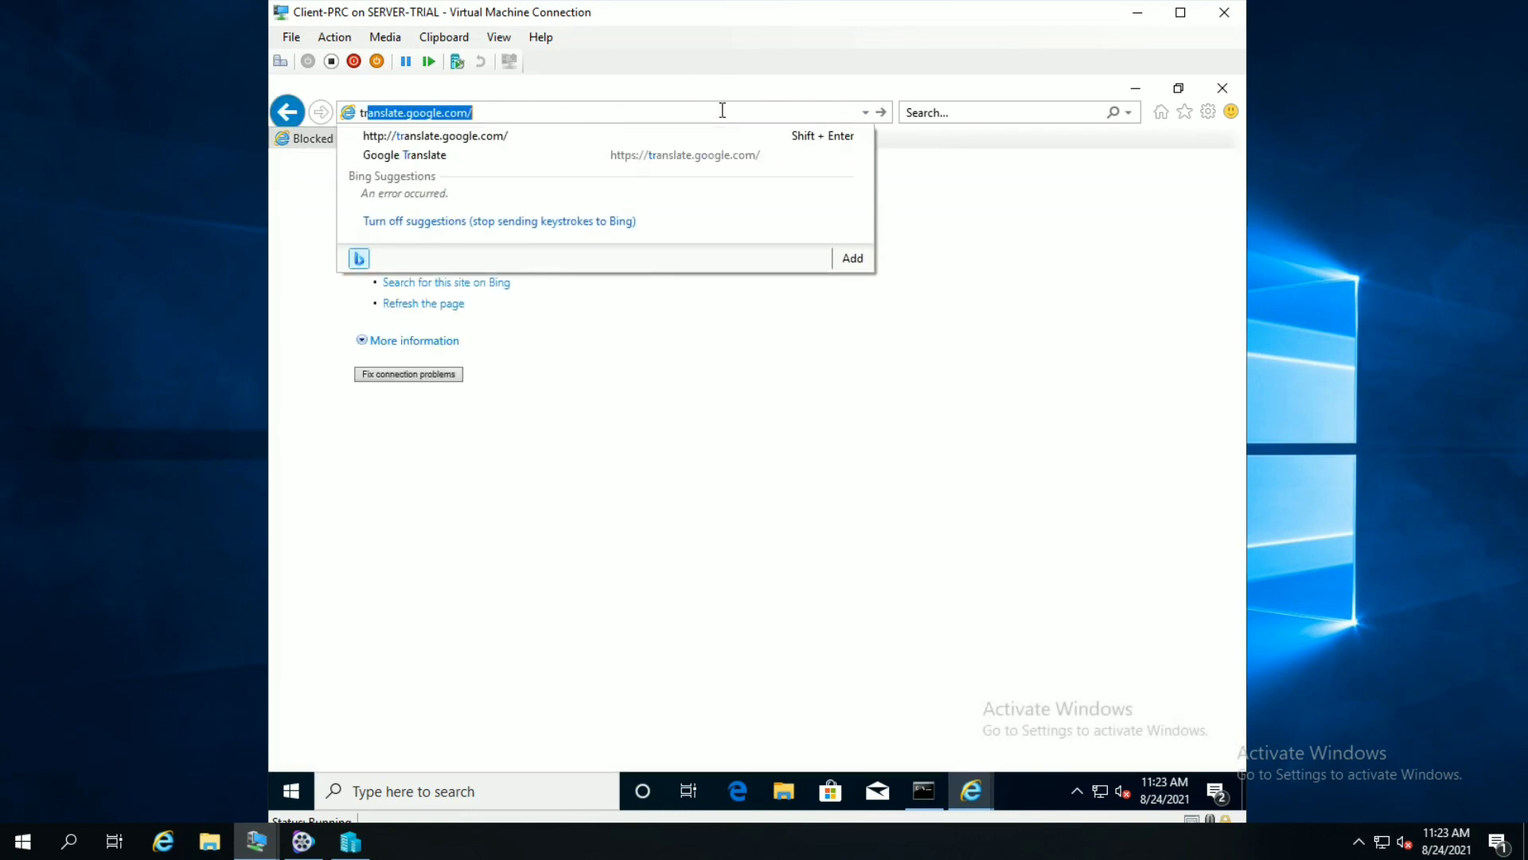
click(722, 110)
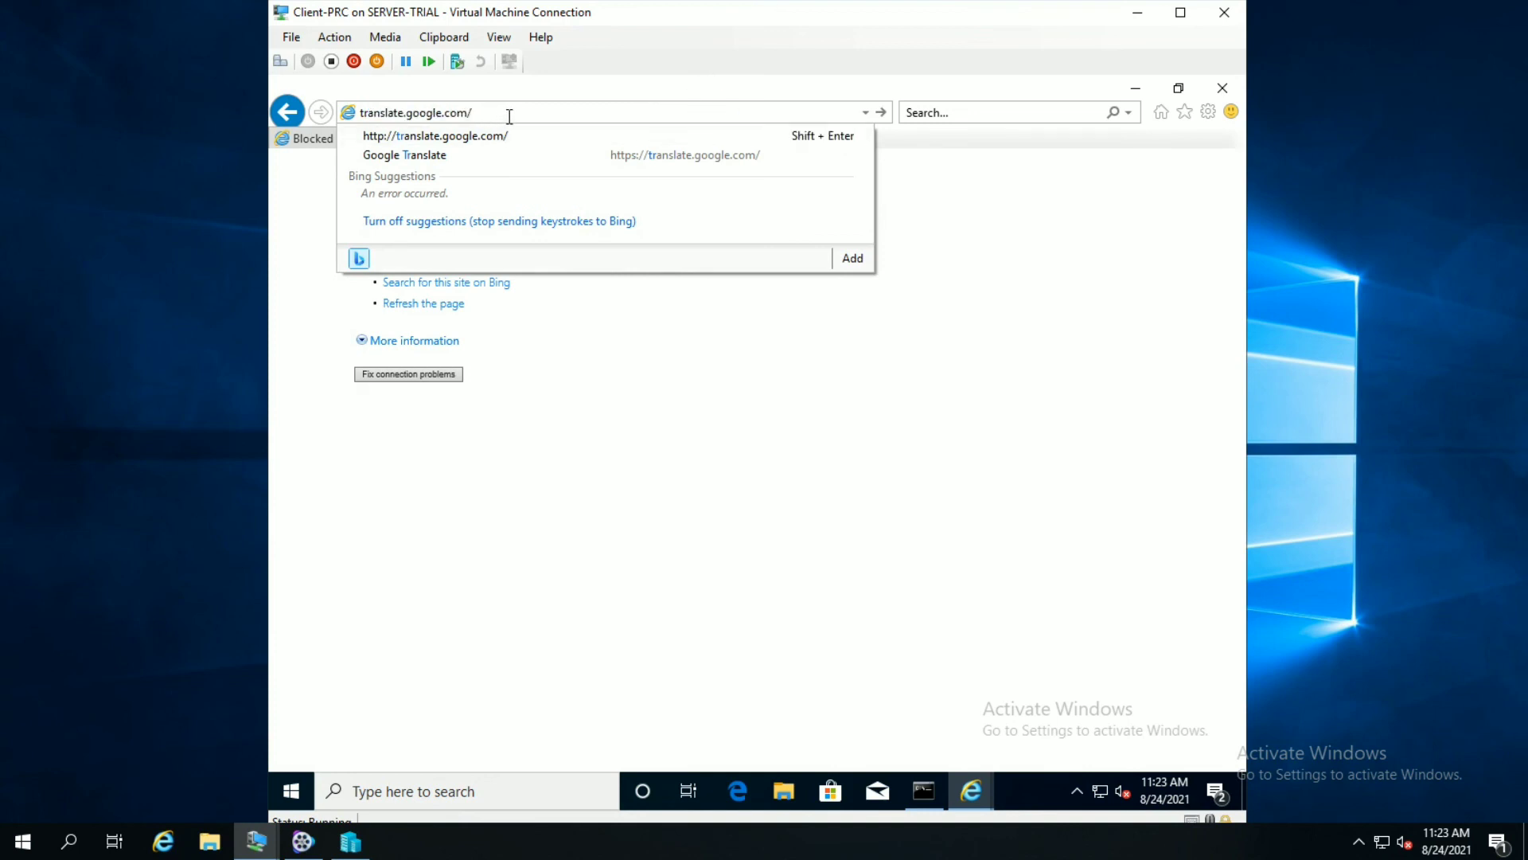
key(Return)
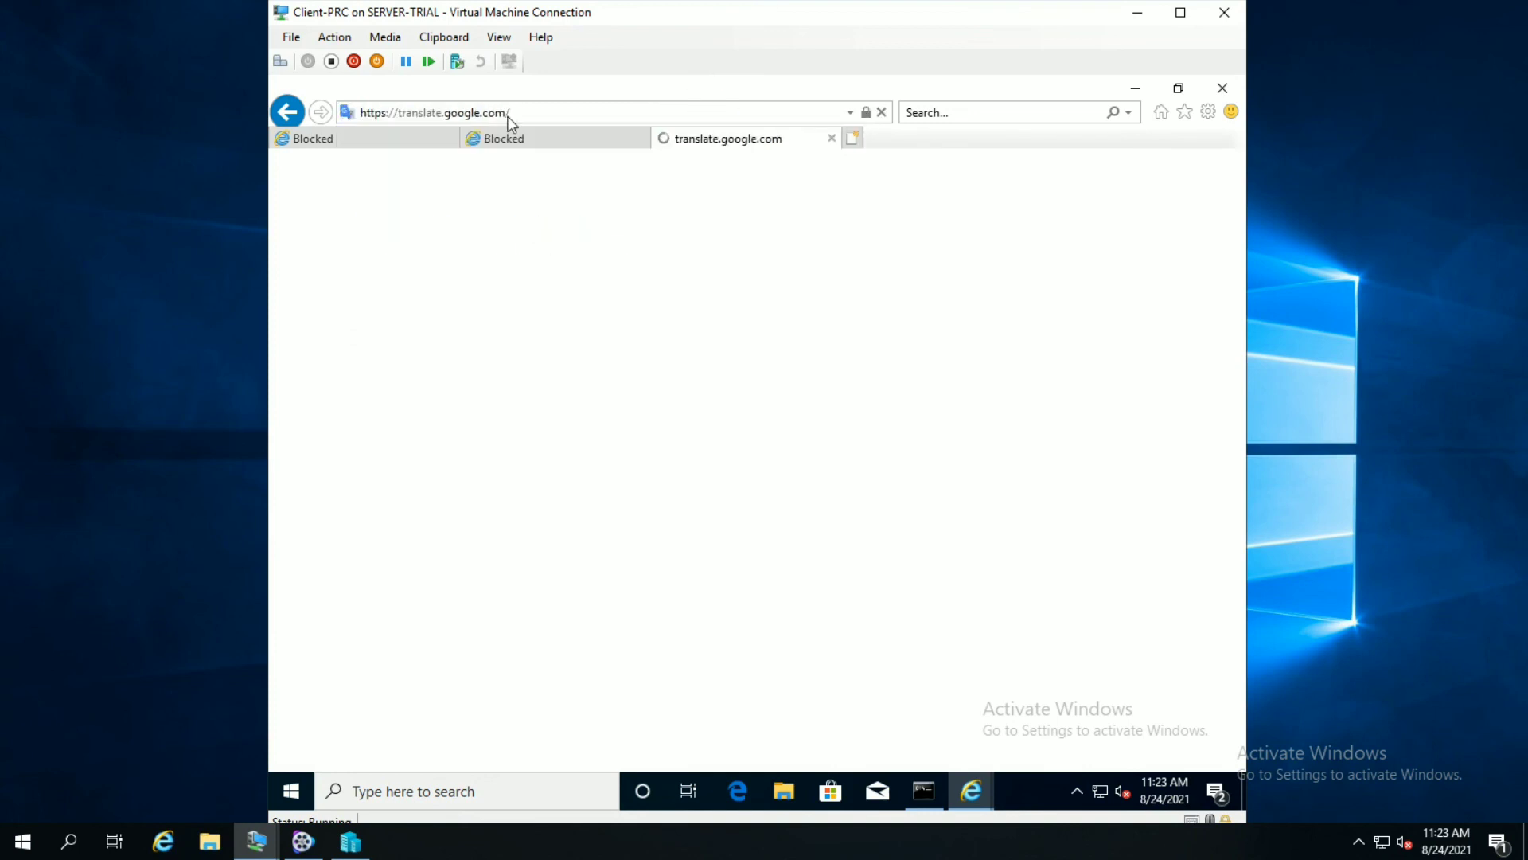